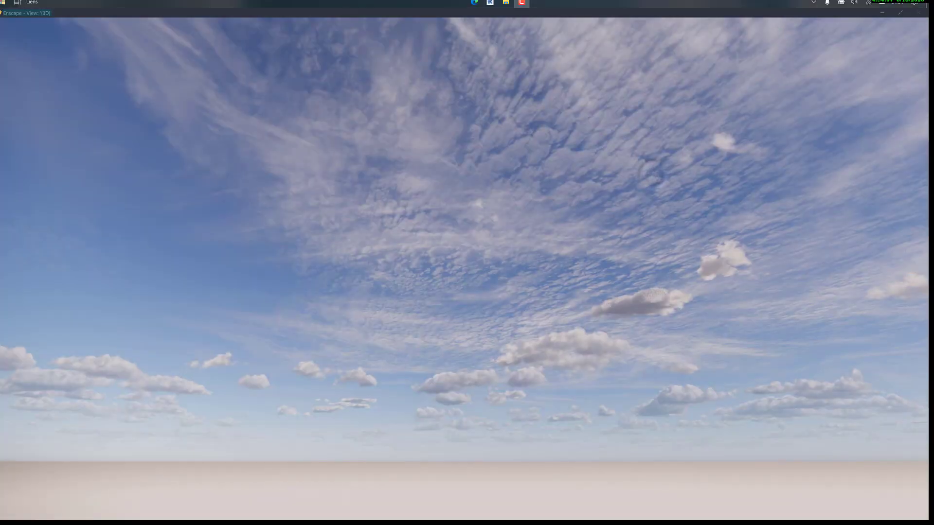
# Step: Examine the mirror panel beside the standing figure and the neighbouring wire mesh and plain grey panels
pyautogui.moveTo(653, 175); pyautogui.dragTo(588, 425)
pyautogui.press('w')
pyautogui.press('w')
pyautogui.moveTo(642, 56); pyautogui.dragTo(644, 54)
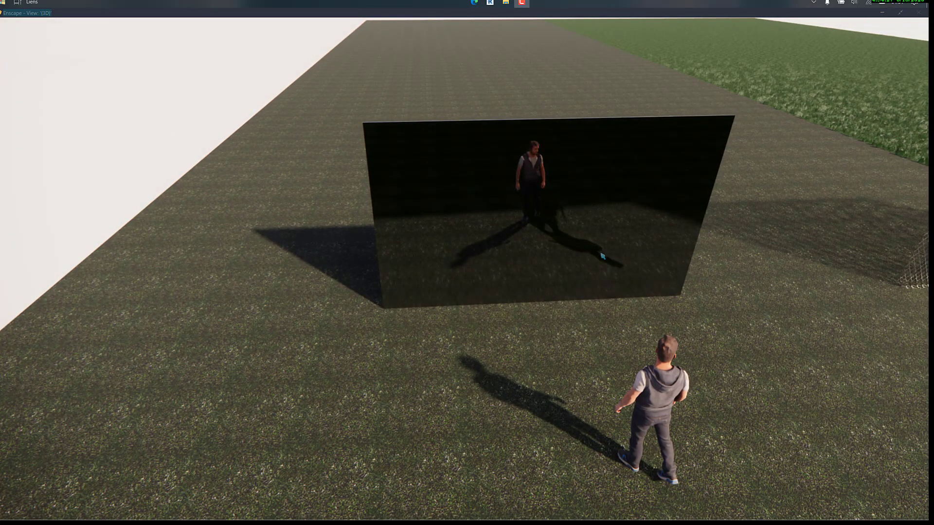
pyautogui.moveTo(602, 256); pyautogui.dragTo(933, 116)
pyautogui.press('w')
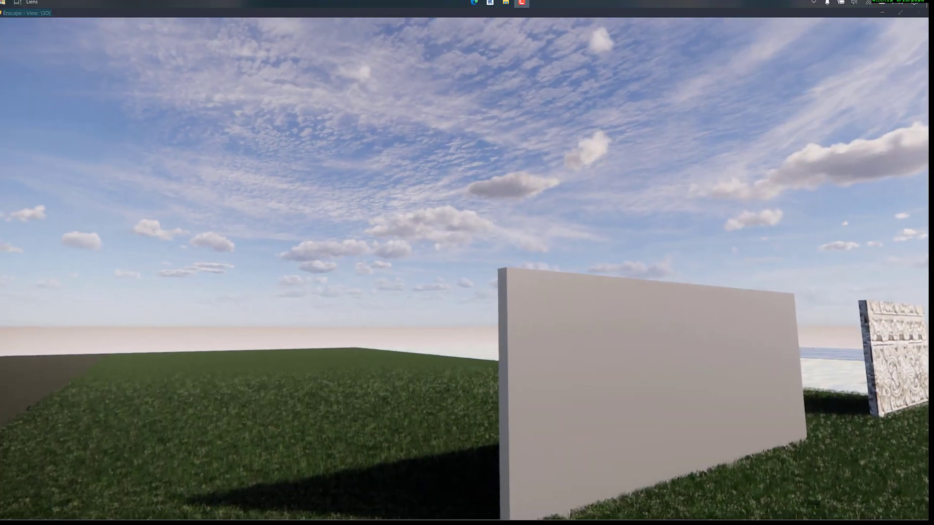
# Step: Examine the grass, the brick wall, the rippled pale ground and the edge of the blue water
pyautogui.moveTo(465, 269); pyautogui.dragTo(720, 262)
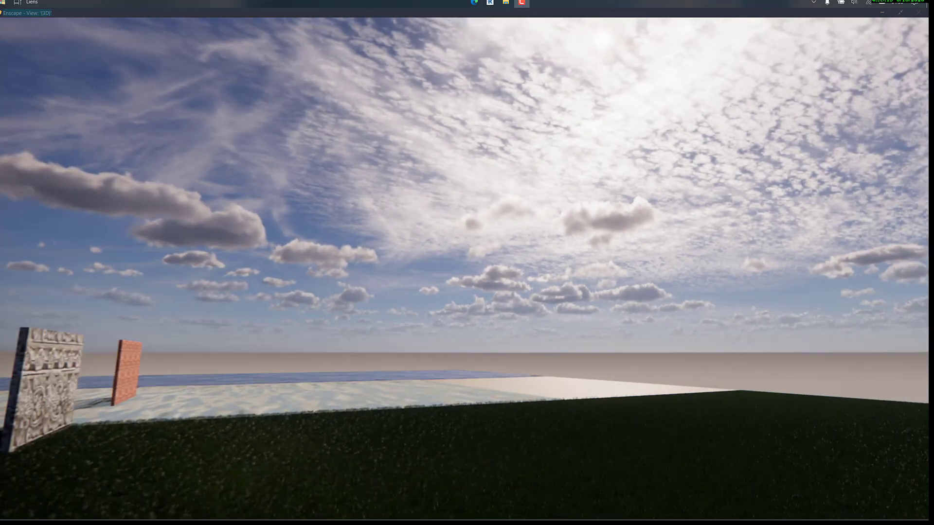
pyautogui.press('w')
pyautogui.moveTo(465, 262); pyautogui.dragTo(195, 428)
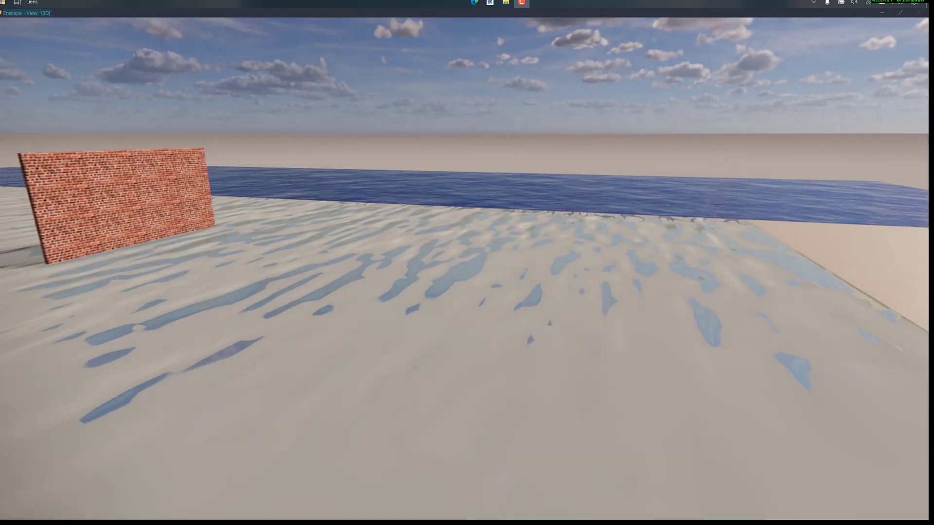
pyautogui.moveTo(465, 262); pyautogui.dragTo(132, 331)
pyautogui.press('w')
pyautogui.press('w')
pyautogui.press('w')
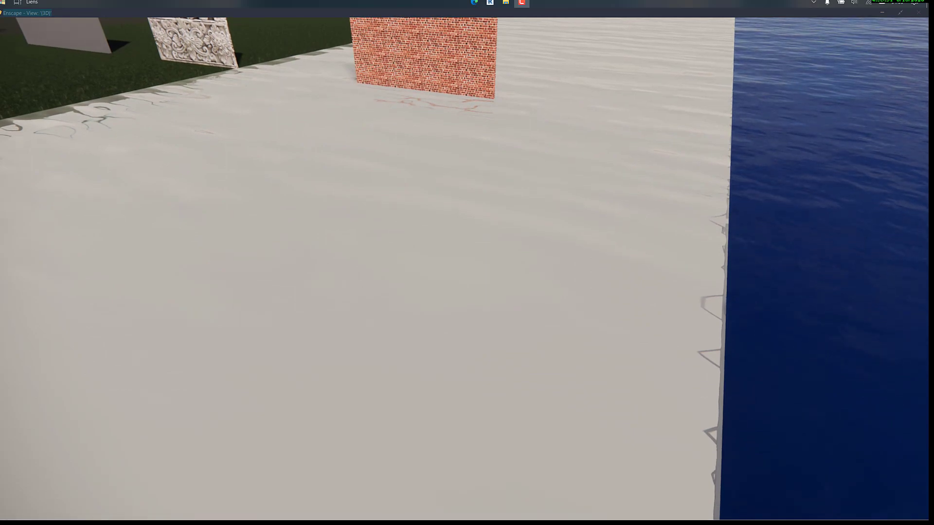
pyautogui.moveTo(132, 331); pyautogui.dragTo(20, 414)
pyautogui.press('s')
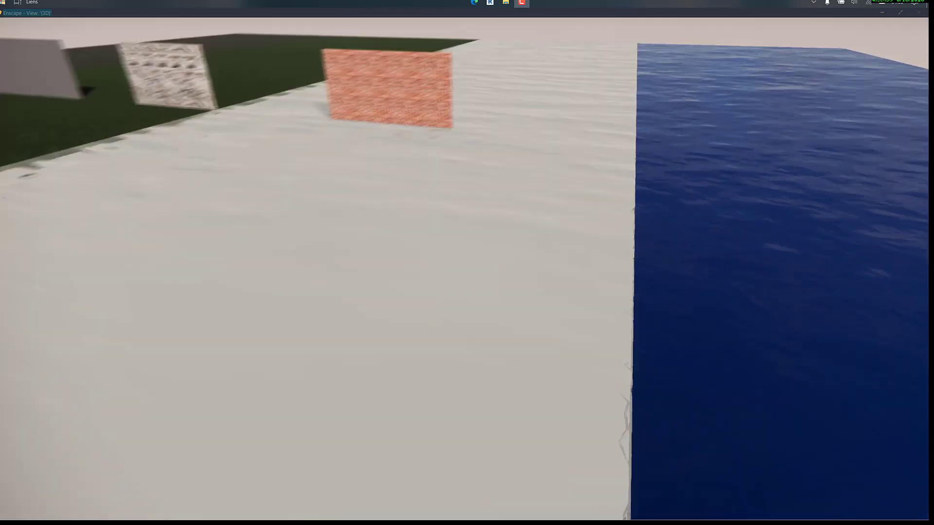
# Step: Examine the carved floral relief wall and the plain grey wall standing on the grass
pyautogui.moveTo(467, 263); pyautogui.dragTo(652, 156)
pyautogui.press('w')
pyautogui.press('w')
pyautogui.press('w')
pyautogui.press('w')
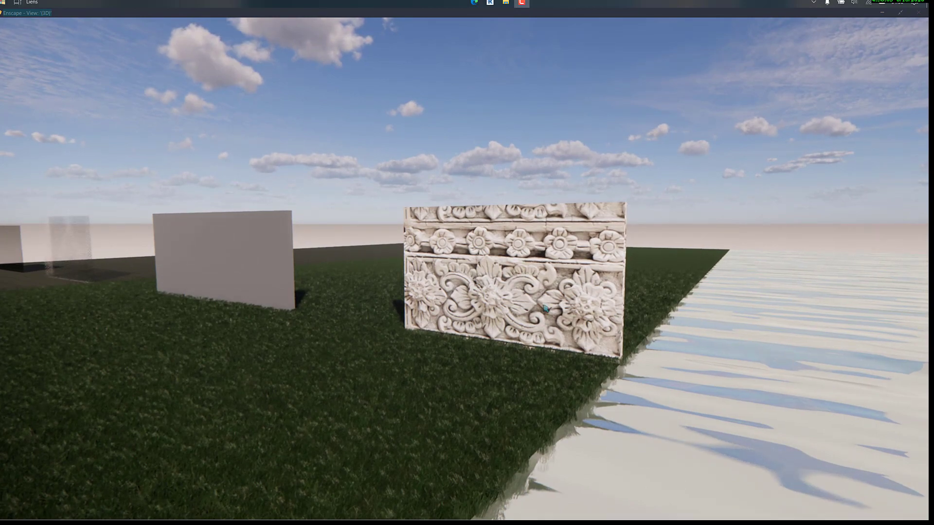
pyautogui.moveTo(652, 156); pyautogui.dragTo(397, 107)
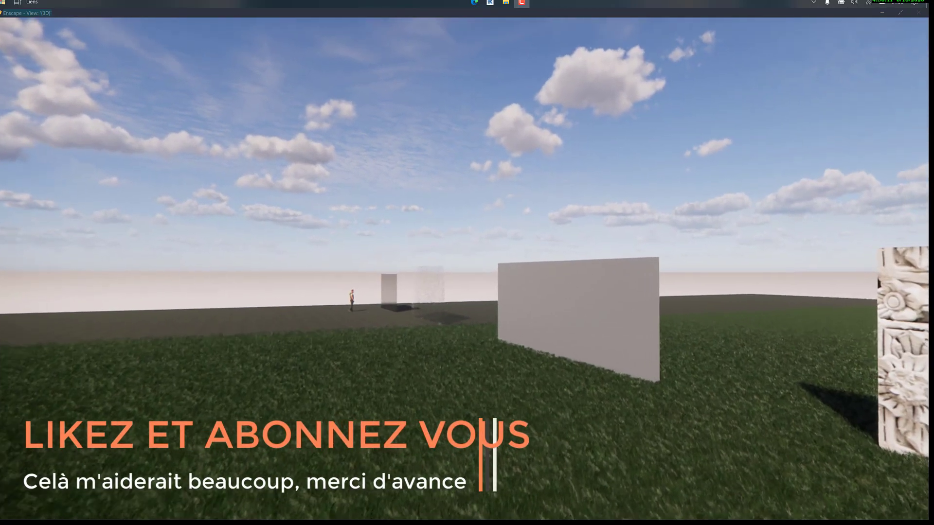
pyautogui.moveTo(492, 291); pyautogui.dragTo(536, 306)
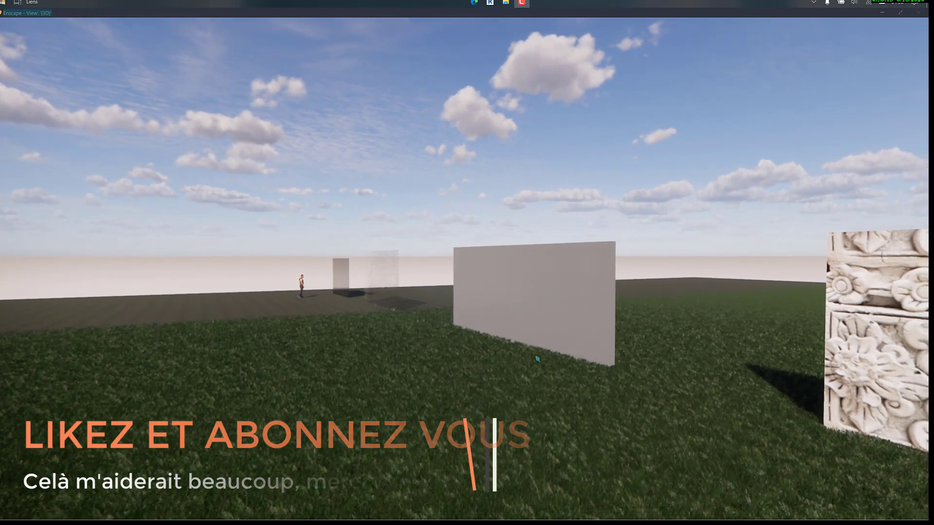
# Step: Shift the time of day to night and dusk to examine the emissive wall's glow, and return to daylight
pyautogui.press('i')
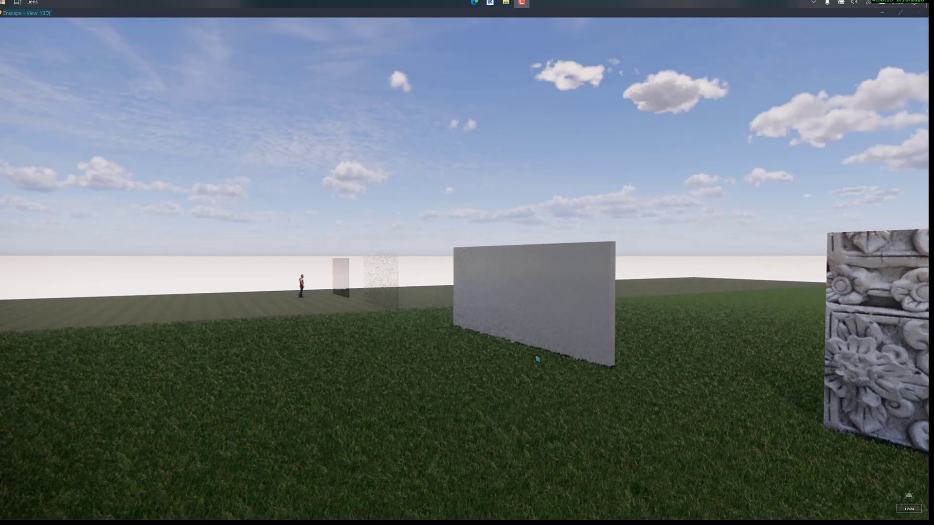
pyautogui.press('i')
pyautogui.press('i')
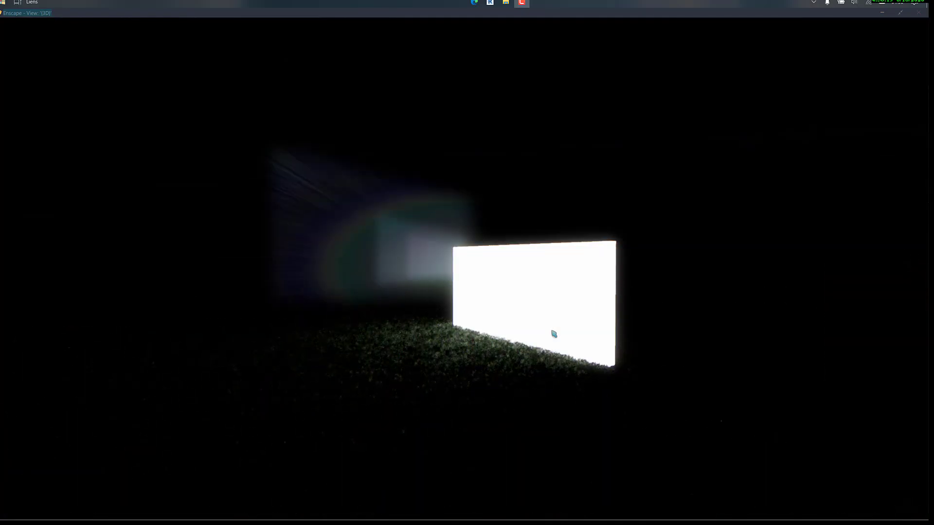
pyautogui.press('u')
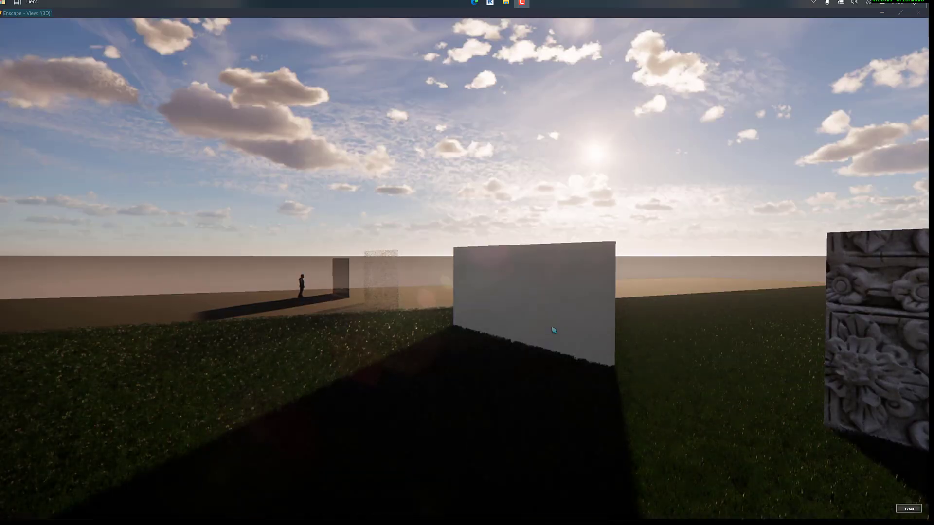
pyautogui.press('i')
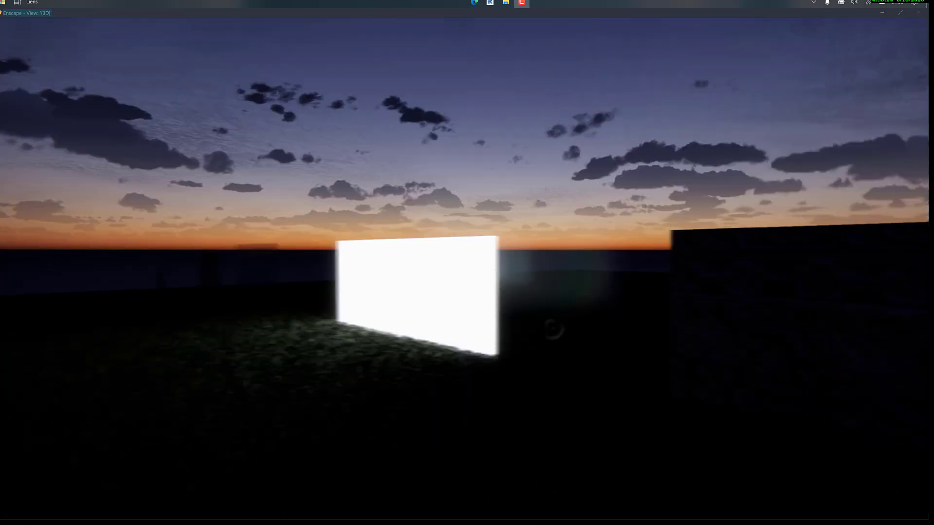
pyautogui.moveTo(553, 330); pyautogui.dragTo(516, 280)
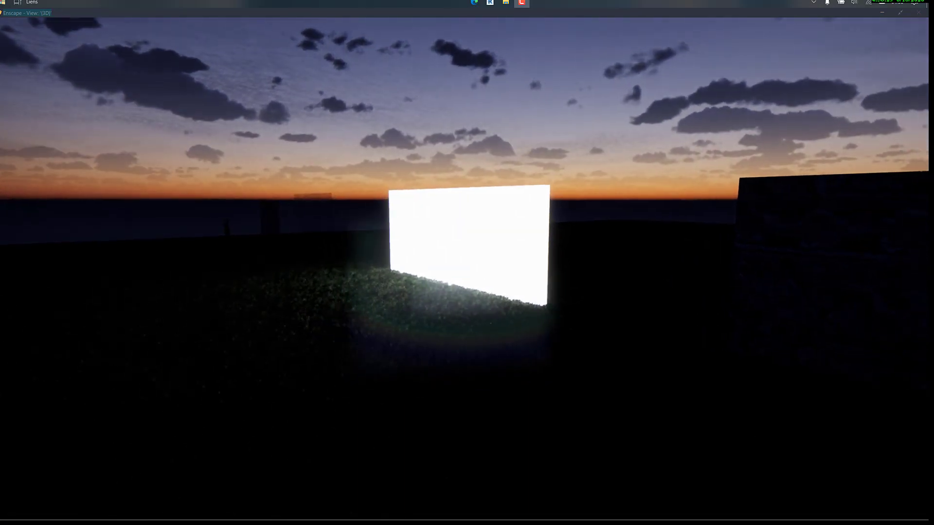
pyautogui.press('u')
# Step: Examine all the sample walls and ground materials together in a distant overview
pyautogui.moveTo(448, 281); pyautogui.dragTo(589, 285)
pyautogui.press('s')
pyautogui.press('s')
pyautogui.press('s')
pyautogui.press('s')
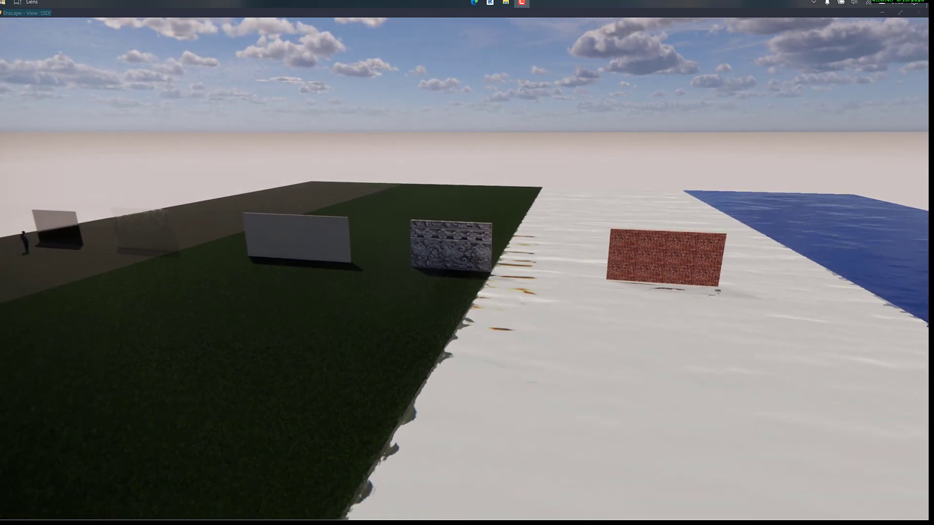
pyautogui.press('s')
pyautogui.moveTo(582, 294); pyautogui.dragTo(589, 301)
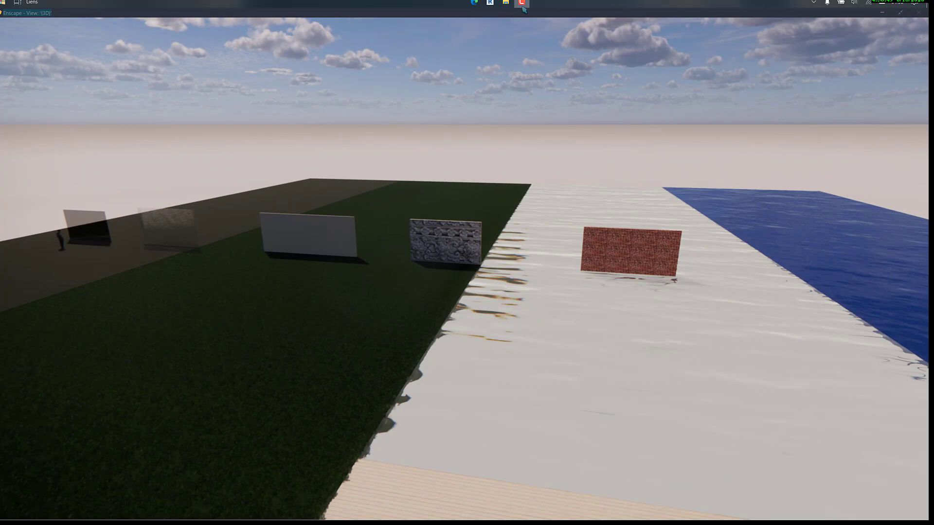
# Step: Bring up the Enscape window showing the material sample board and maximize it
pyautogui.moveTo(522, 6)
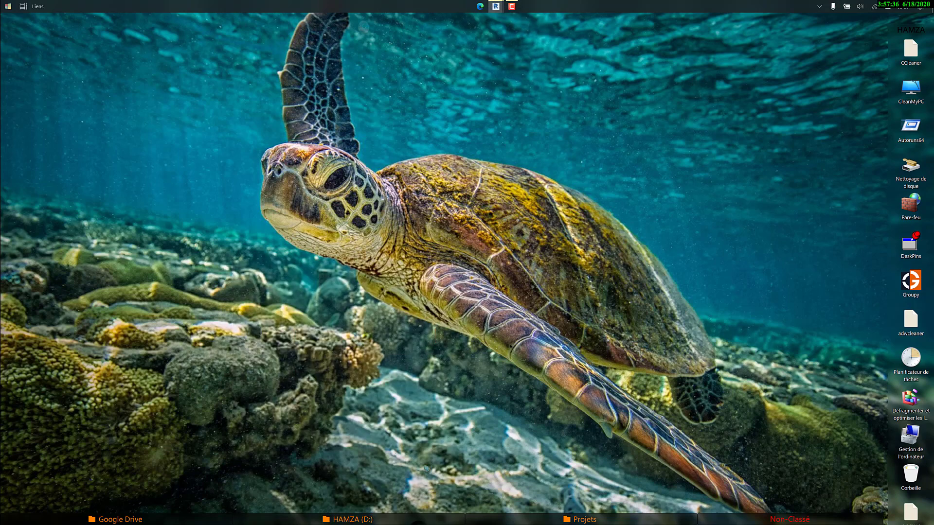
pyautogui.moveTo(426, 523); pyautogui.dragTo(386, 131)
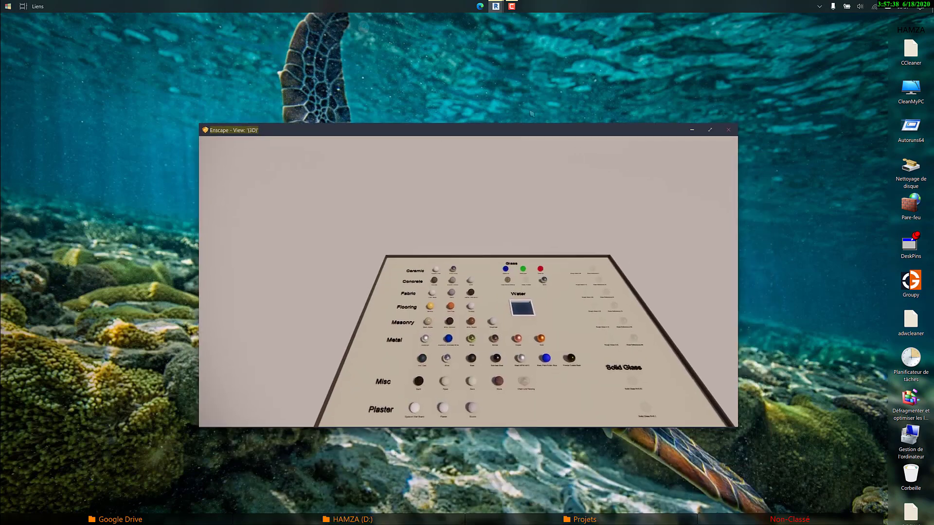
pyautogui.click(709, 130)
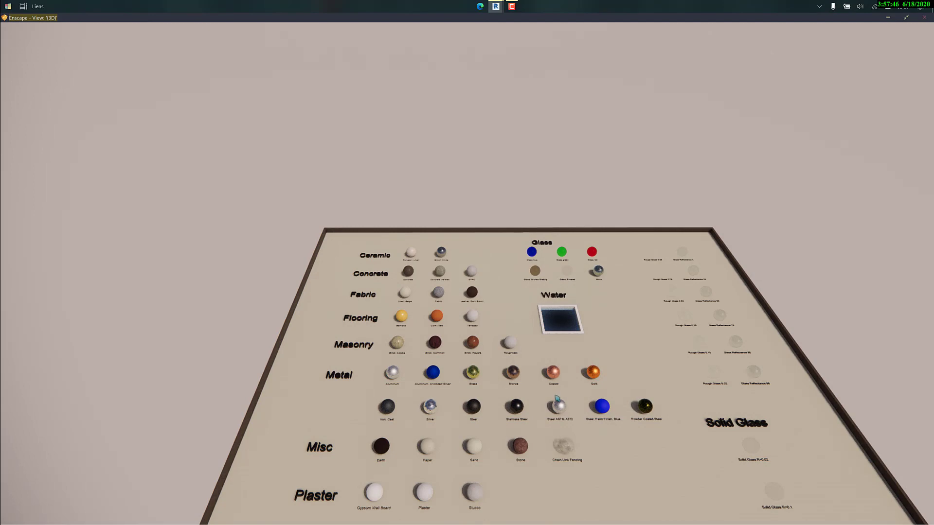
# Step: Examine the rows of the material sample board from Ceramic down to Wood and Emissive
pyautogui.moveTo(555, 403); pyautogui.dragTo(555, 457)
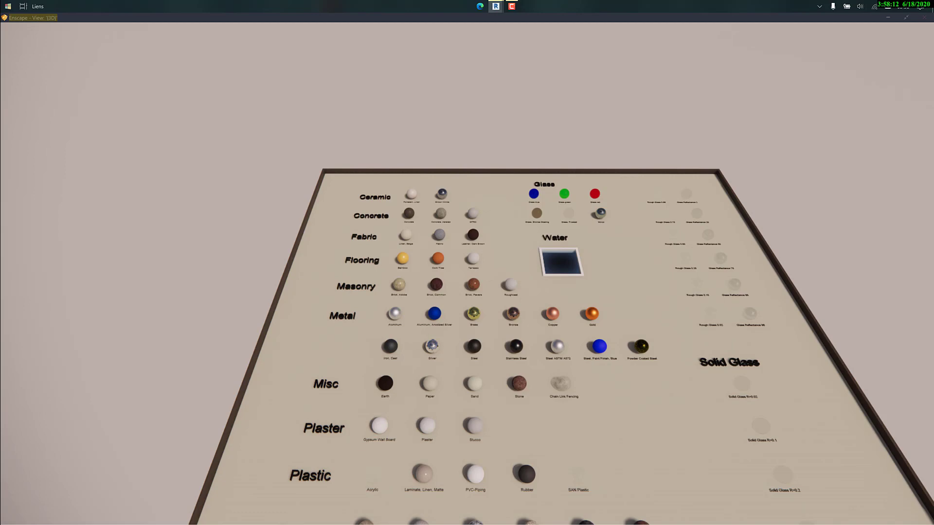
pyautogui.press('q')
pyautogui.press('e')
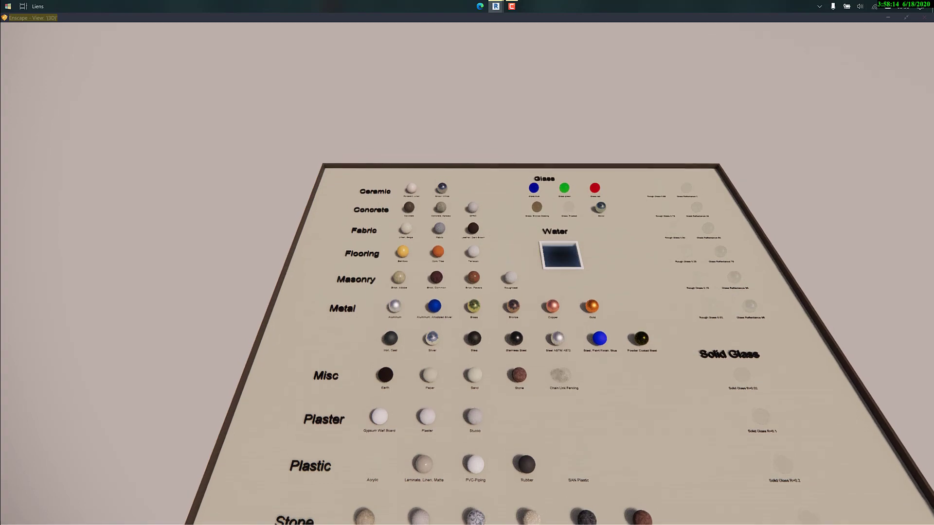
pyautogui.press('q')
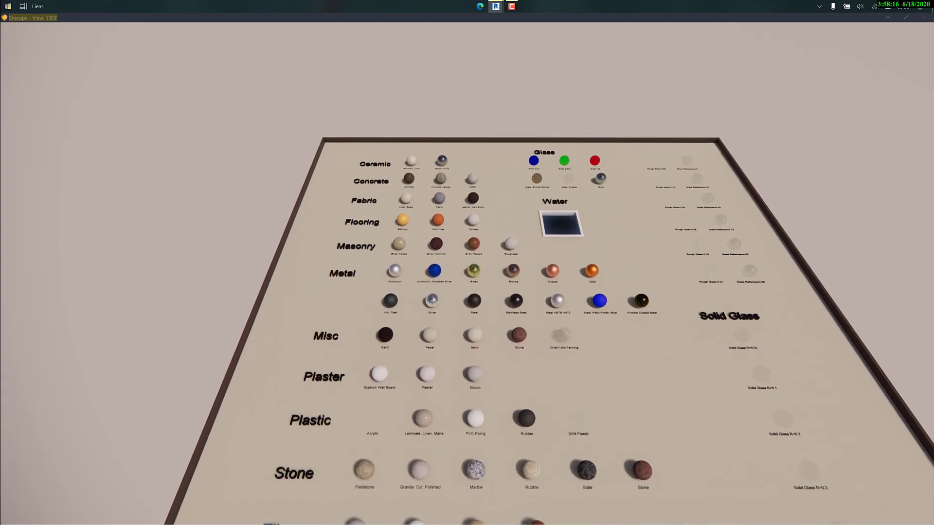
pyautogui.press('q')
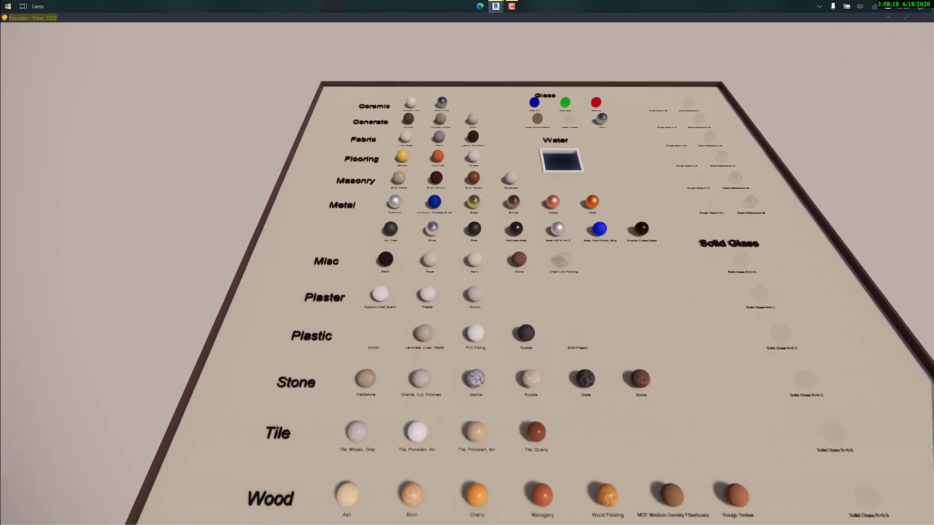
pyautogui.press('q')
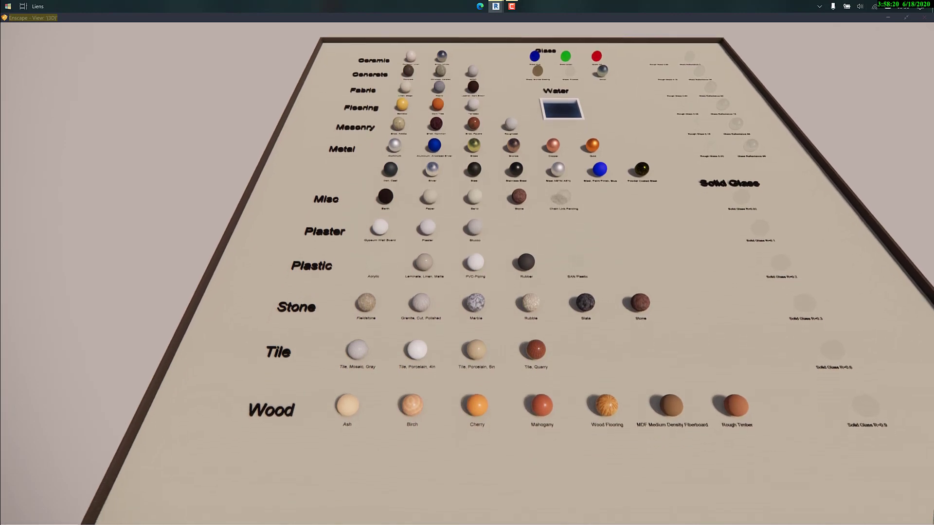
pyautogui.press('q')
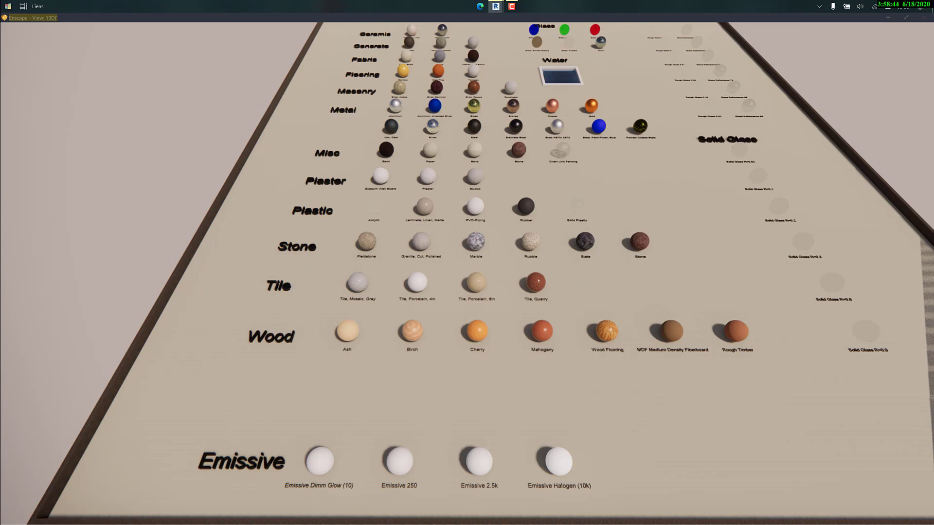
pyautogui.moveTo(521, 475); pyautogui.dragTo(521, 504)
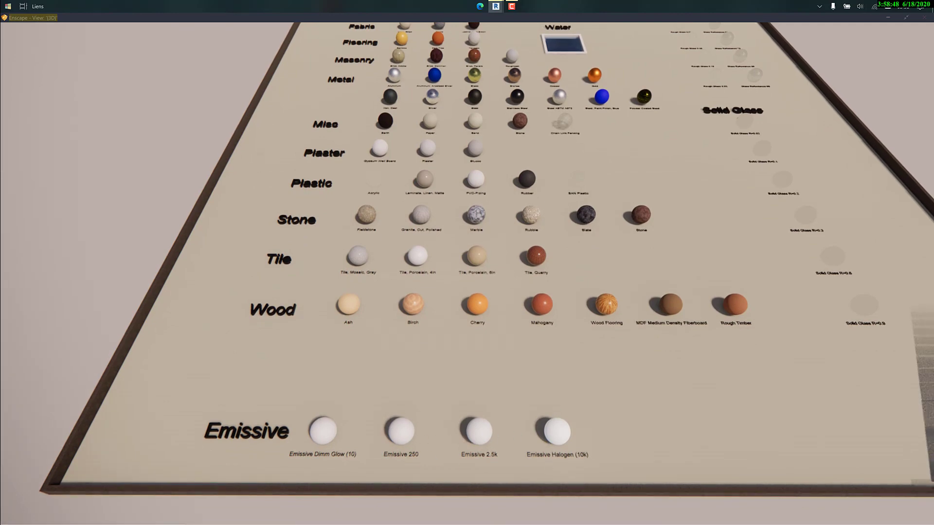
pyautogui.hotkey('ctrl', 'shift', 'd')
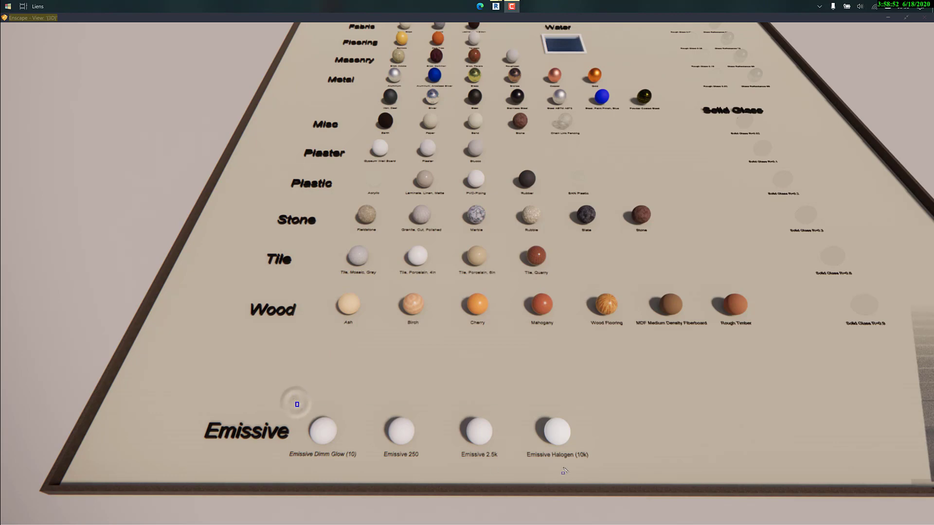
pyautogui.moveTo(295, 402); pyautogui.dragTo(585, 465)
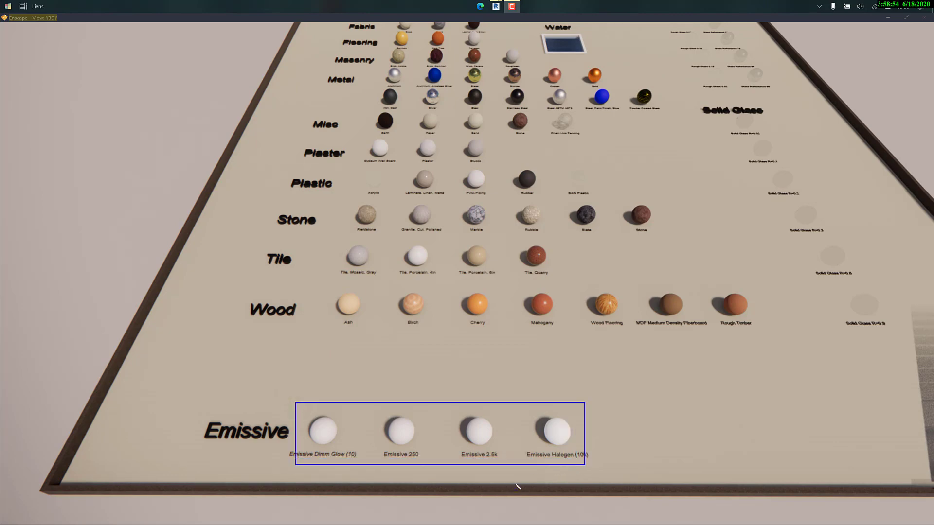
pyautogui.hotkey('ctrl', 'shift', 'd')
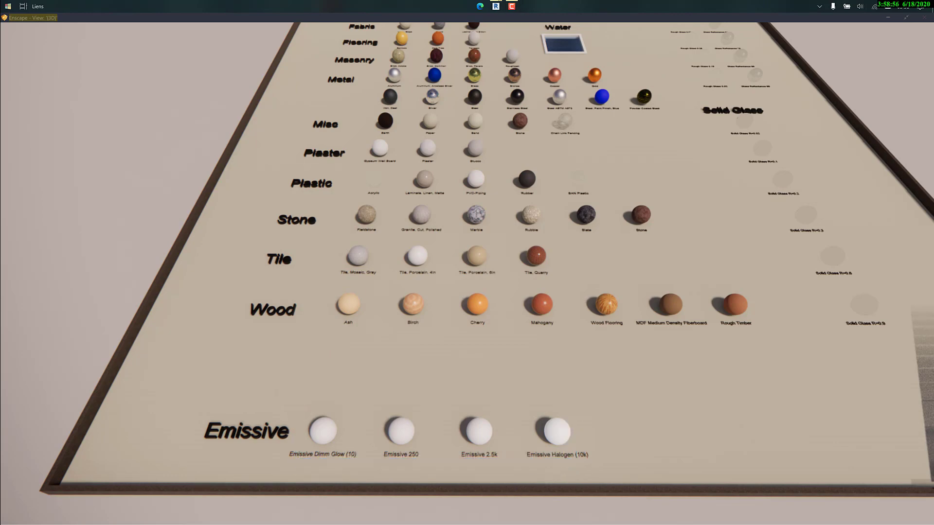
# Step: Examine the metal and Chain Link Fencing spheres on the sample board up close
pyautogui.keyDown('shift'); pyautogui.moveTo(429, 445); pyautogui.dragTo(538, 392, button='right'); pyautogui.keyUp('shift')
pyautogui.moveTo(538, 384); pyautogui.dragTo(721, 265)
pyautogui.press('w')
pyautogui.press('w')
pyautogui.press('w')
pyautogui.press('w')
pyautogui.press('w')
pyautogui.press('w')
pyautogui.press('w')
pyautogui.press('w')
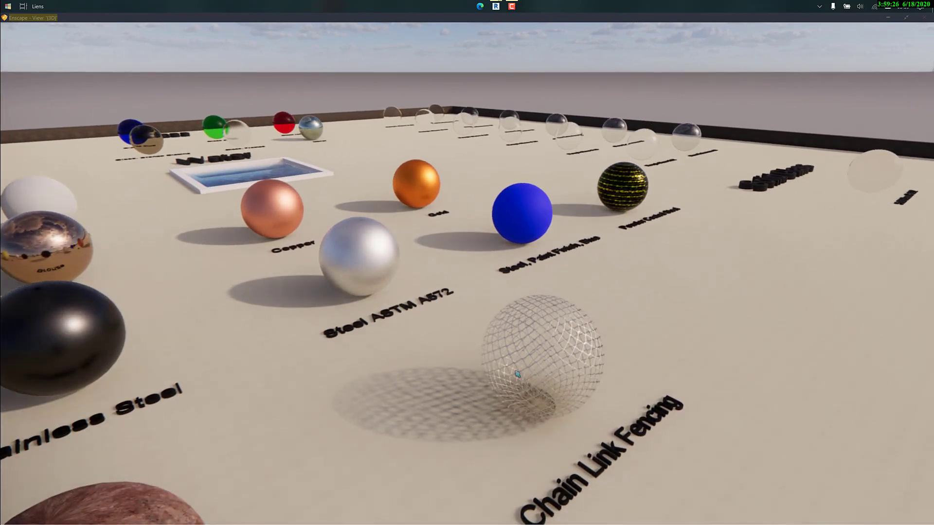
# Step: Examine the plaster, stone and wood spheres, and the masonry and metal rows from a raised viewpoint
pyautogui.moveTo(517, 370); pyautogui.dragTo(229, 423)
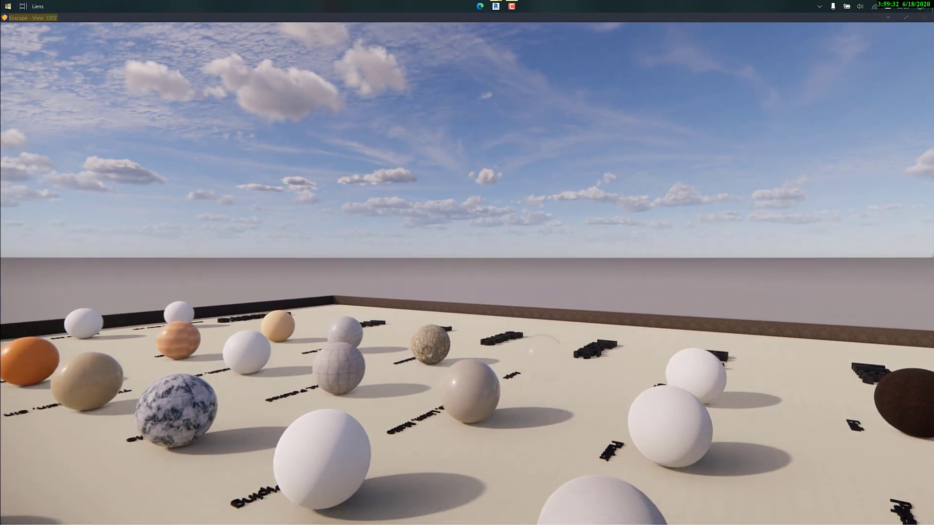
pyautogui.moveTo(311, 311); pyautogui.dragTo(625, 327)
pyautogui.press('e')
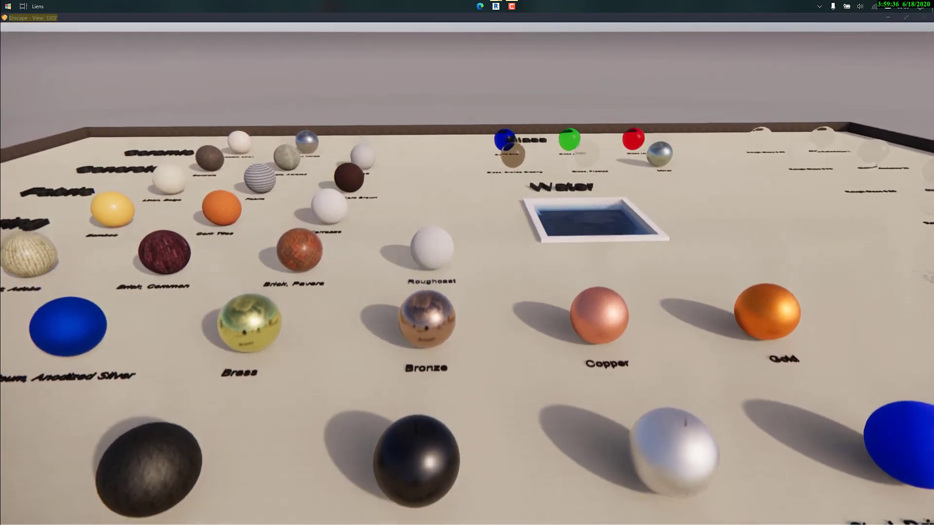
pyautogui.press('e')
pyautogui.press('w')
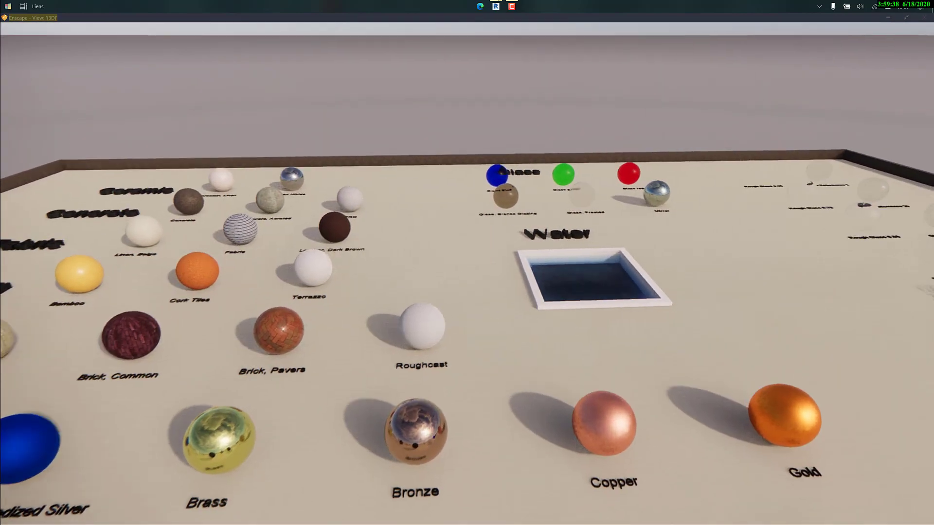
# Step: Examine the coloured, frosted and clear glass spheres and the Mirror sphere up close
pyautogui.moveTo(370, 302); pyautogui.dragTo(481, 208)
pyautogui.press('w')
pyautogui.press('w')
pyautogui.press('w')
pyautogui.press('w')
pyautogui.press('w')
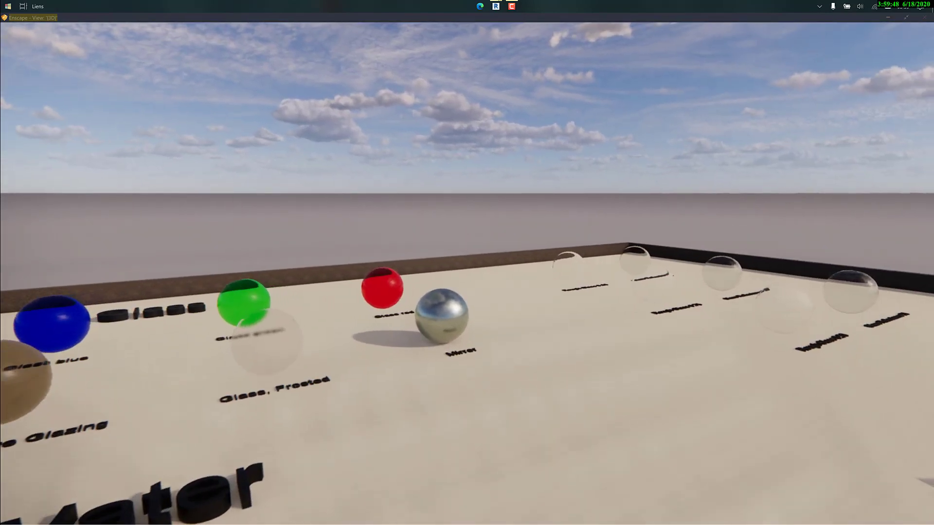
pyautogui.press('w')
pyautogui.moveTo(462, 354); pyautogui.dragTo(365, 358)
pyautogui.press('d')
pyautogui.press('s')
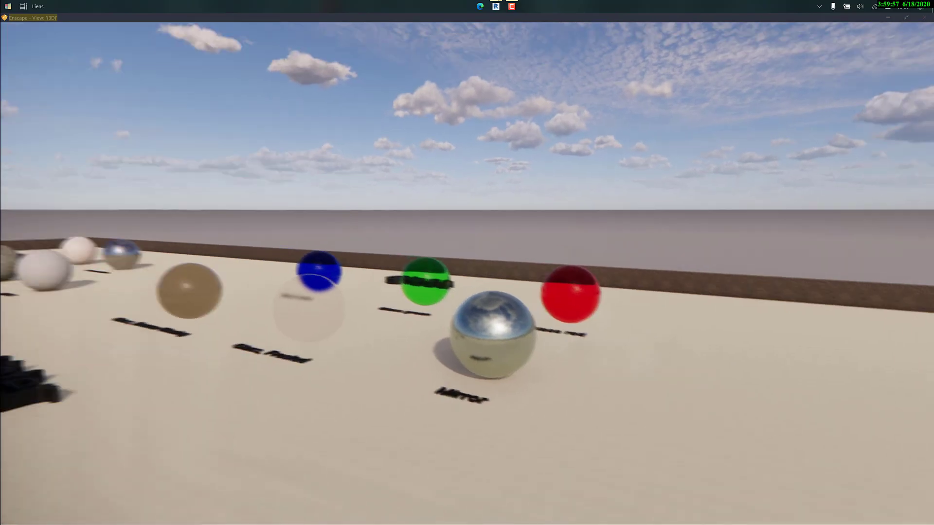
# Step: View the whole material sample board from a raised viewpoint, with all rows of spheres in sight
pyautogui.moveTo(365, 358); pyautogui.dragTo(66, 405)
pyautogui.press('e')
pyautogui.moveTo(554, 196); pyautogui.dragTo(489, 188)
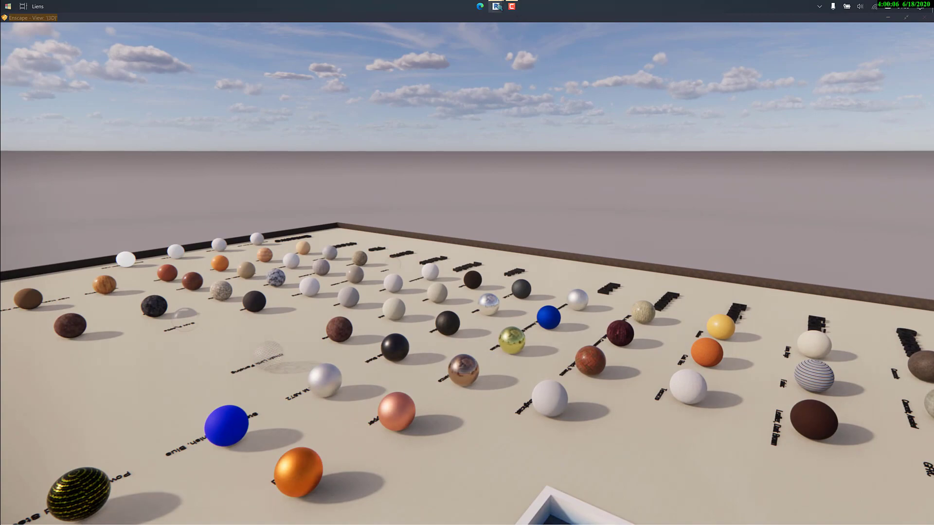
# Step: Switch to the empty Revit project Projet2 and open the material browser, placed near the upper part of the Niveau 0 plan
pyautogui.moveTo(495, 5)
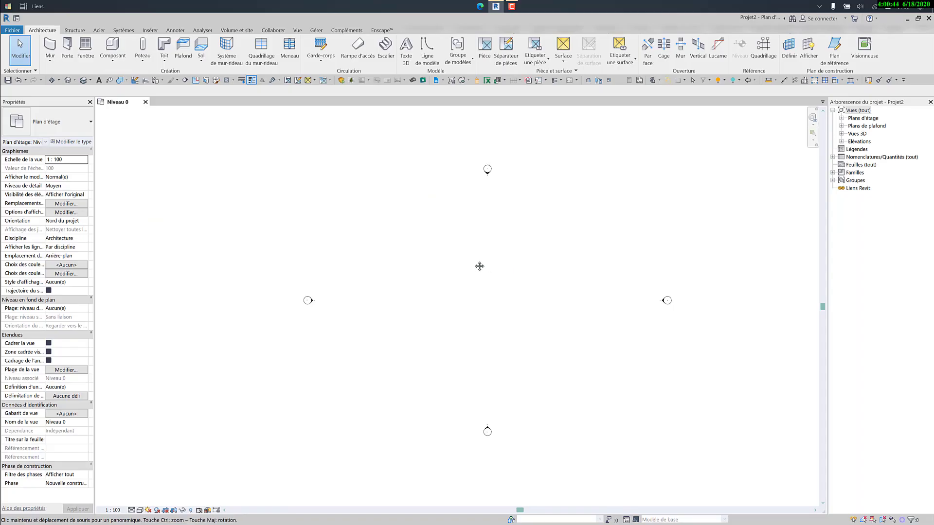
pyautogui.moveTo(479, 266); pyautogui.dragTo(460, 198, button='middle')
pyautogui.scroll(1, 443, 248)
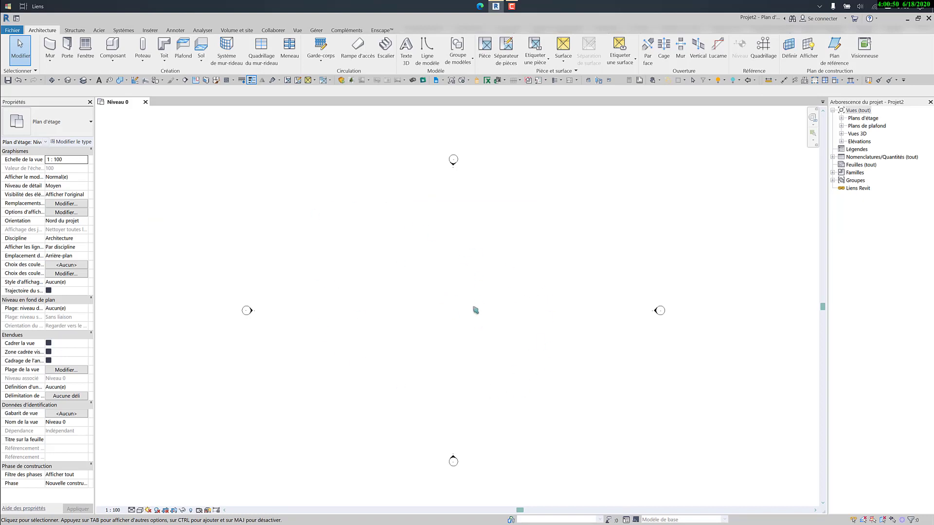
pyautogui.click(316, 31)
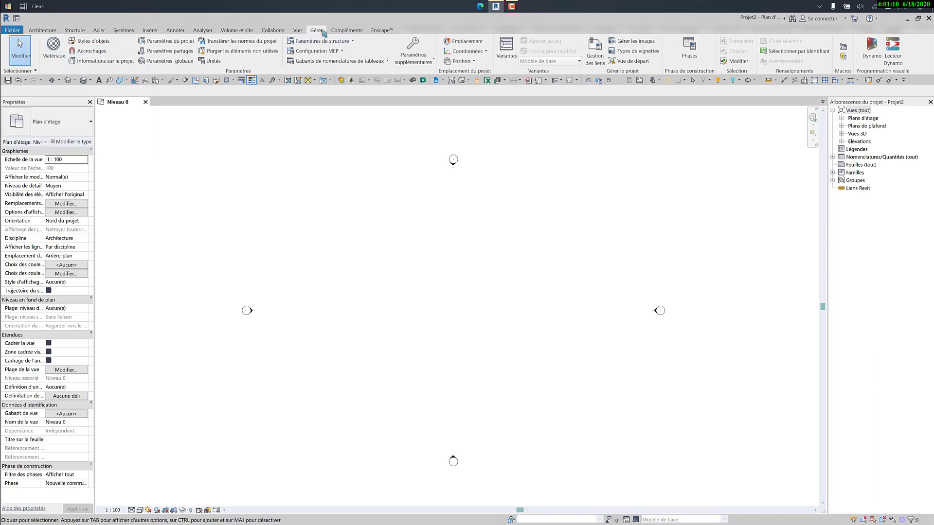
pyautogui.click(53, 47)
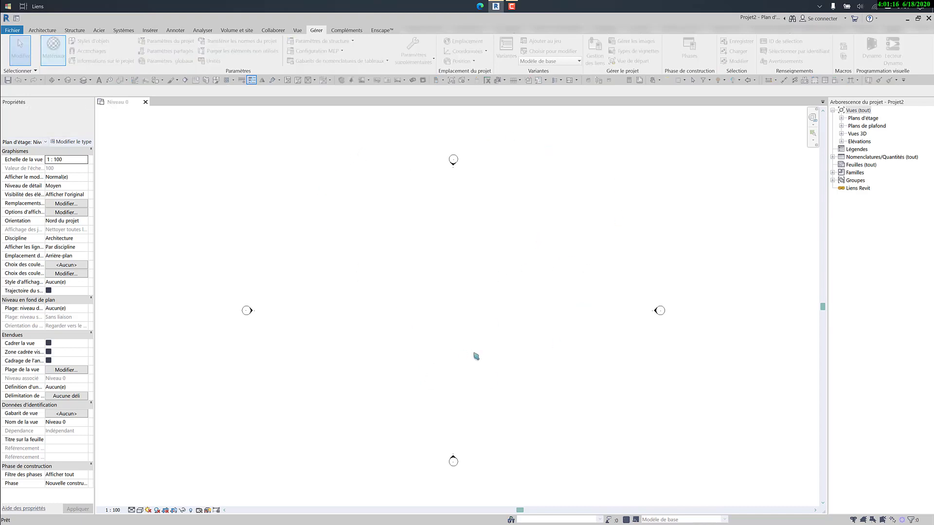
pyautogui.moveTo(557, 125); pyautogui.dragTo(269, 64)
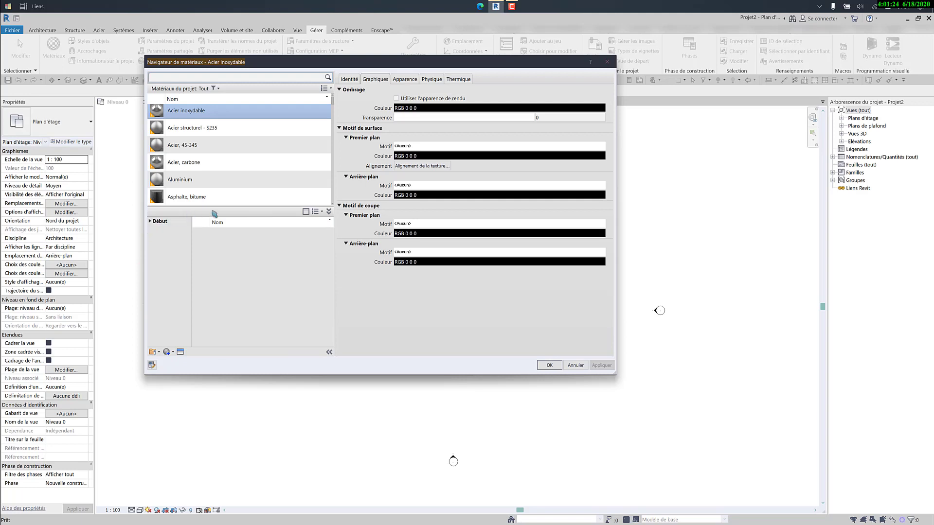
# Step: Collapse the material library area of the browser to show only project materials, and move the dialog slightly down
pyautogui.click(306, 211)
pyautogui.click(329, 211)
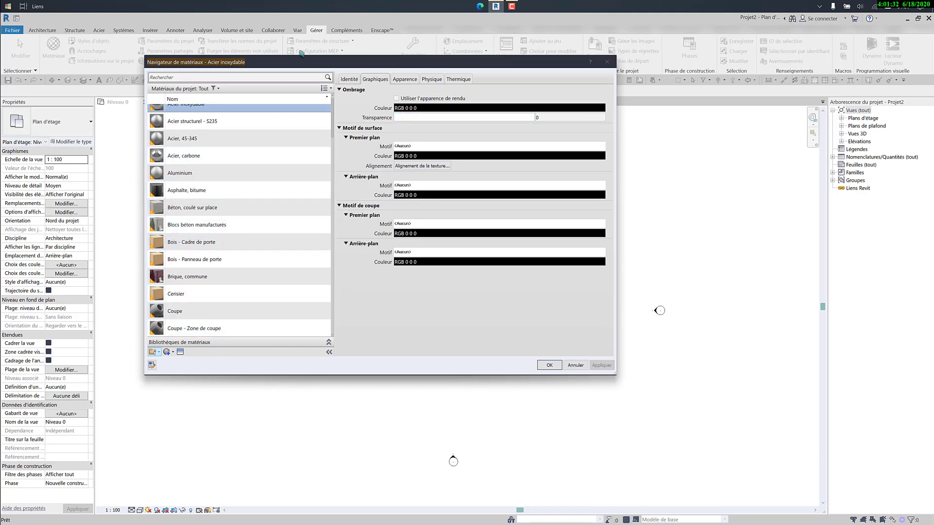
pyautogui.moveTo(303, 63); pyautogui.dragTo(304, 90)
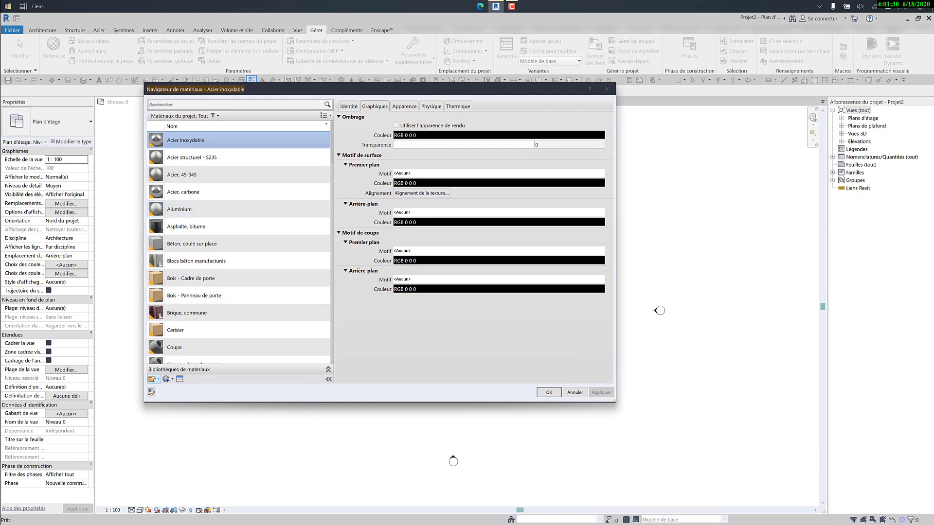
pyautogui.hotkey('ctrl', 'shift', 'd')
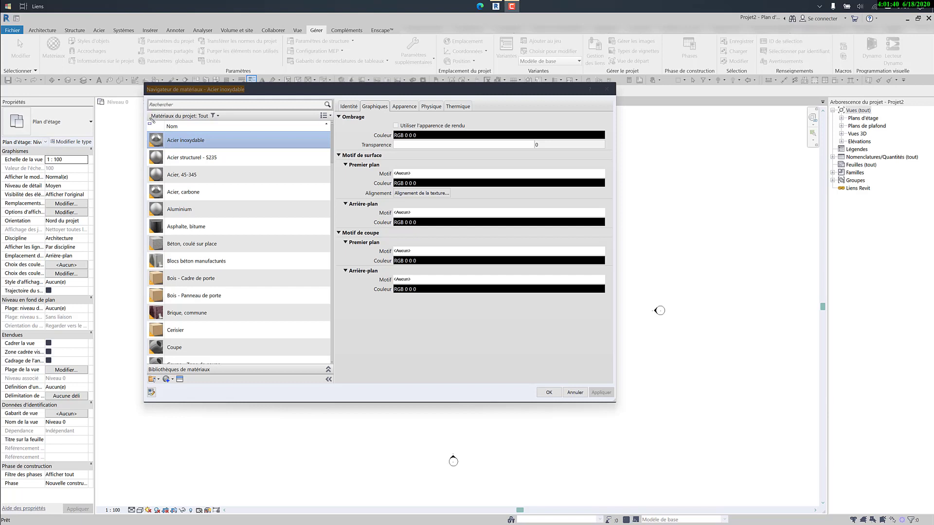
pyautogui.moveTo(149, 117); pyautogui.dragTo(335, 371)
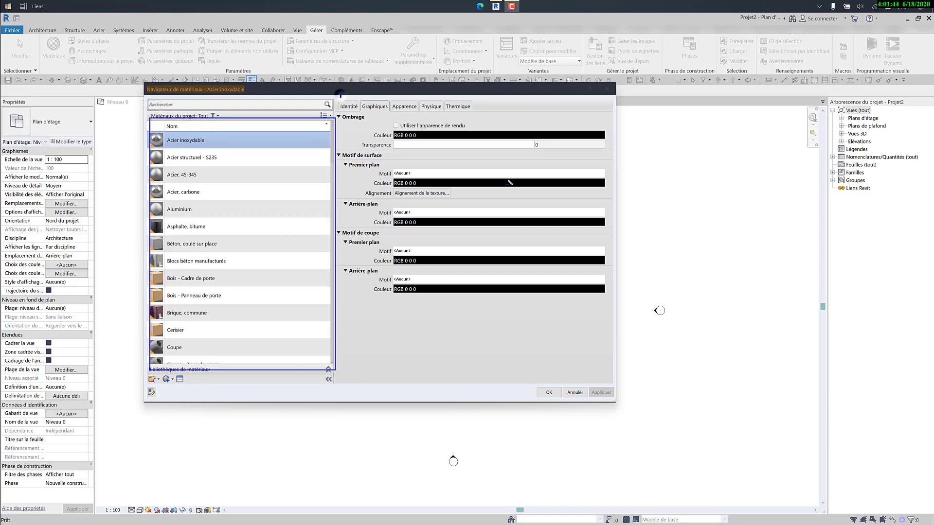
pyautogui.moveTo(340, 96)
pyautogui.mouseDown()
pyautogui.moveTo(560, 209)
pyautogui.moveTo(605, 307)
pyautogui.moveTo(616, 303)
pyautogui.mouseUp()
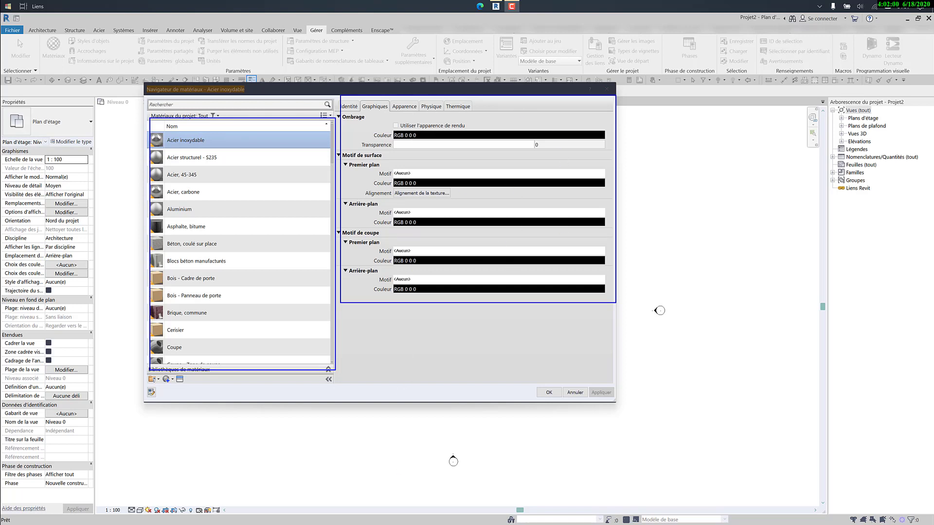
# Step: Show the material libraries below the project materials again and list the contents of Matériaux AEC
pyautogui.scroll(-1, 187, 363)
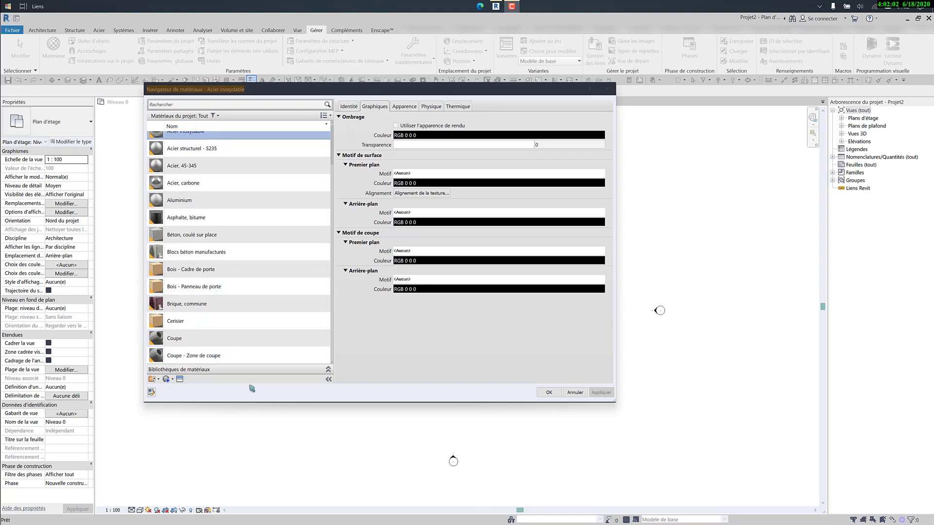
pyautogui.click(328, 370)
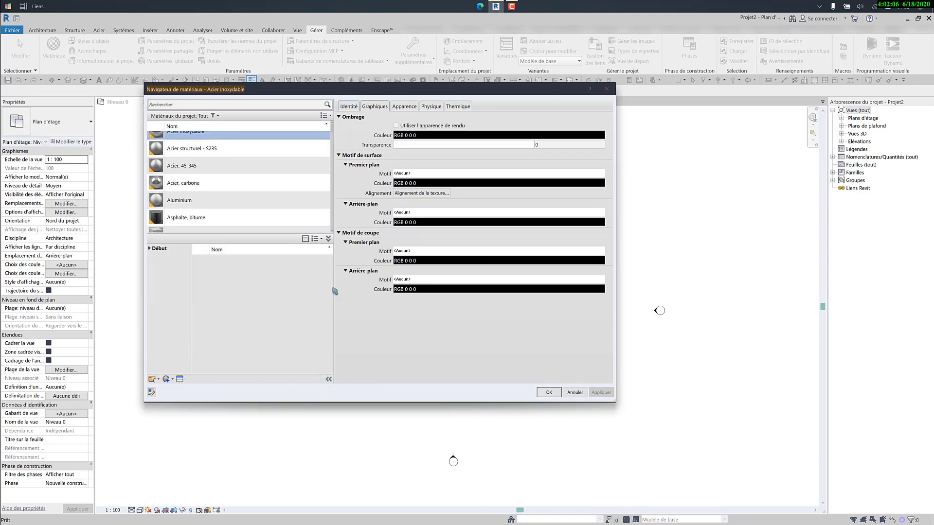
pyautogui.scroll(-1, 268, 230)
pyautogui.click(152, 248)
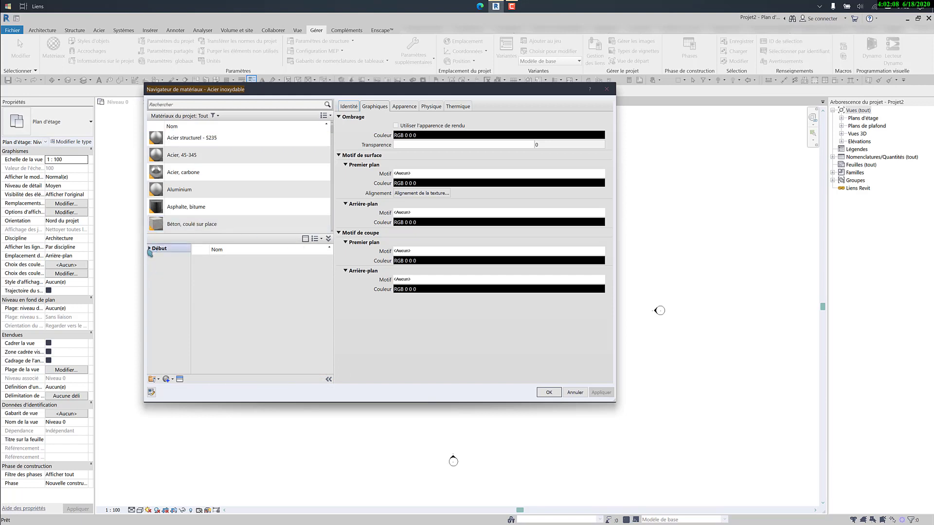
pyautogui.click(150, 249)
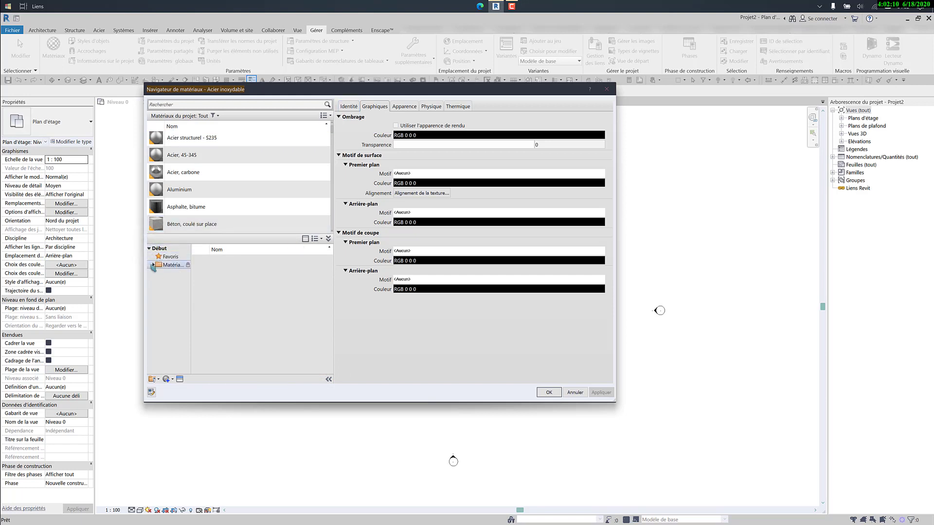
pyautogui.click(153, 265)
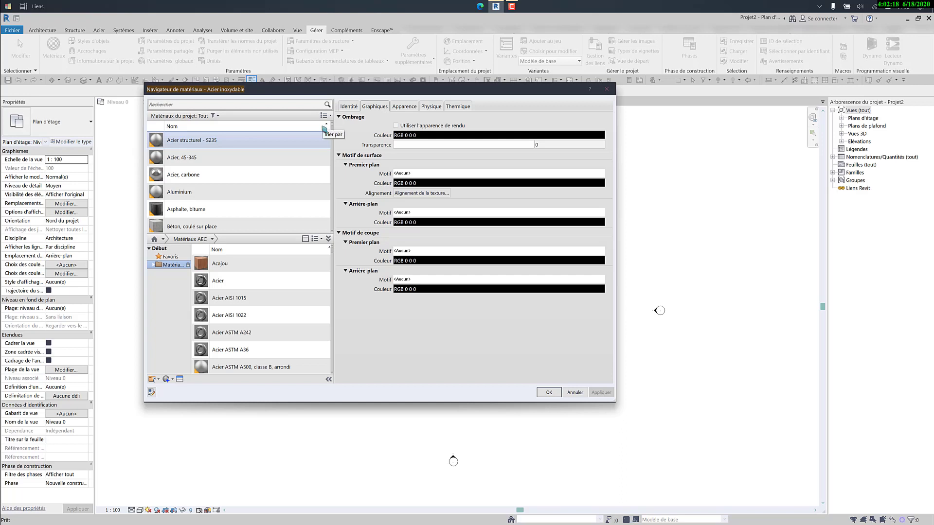
# Step: Look through the project material list and the Matériaux AEC library, from the steels to the aluminium materials
pyautogui.scroll(-5, 208, 141)
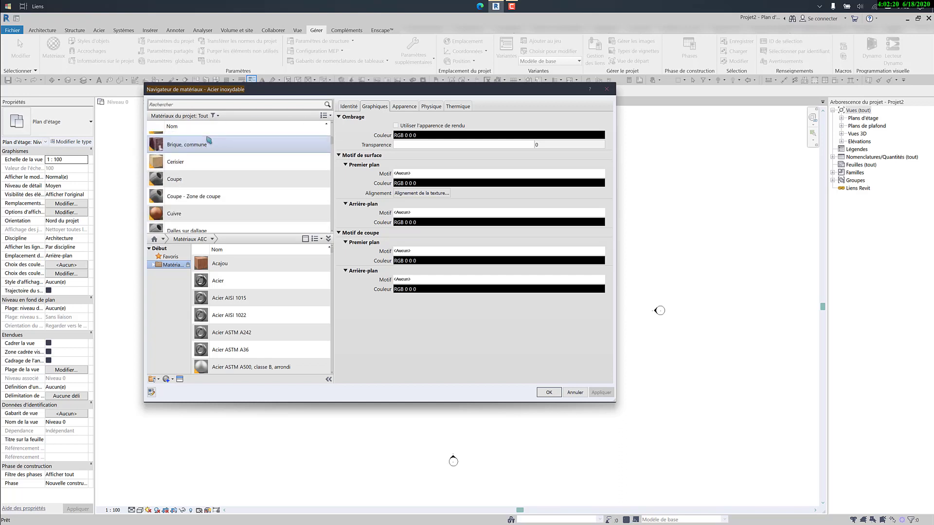
pyautogui.scroll(-8, 214, 154)
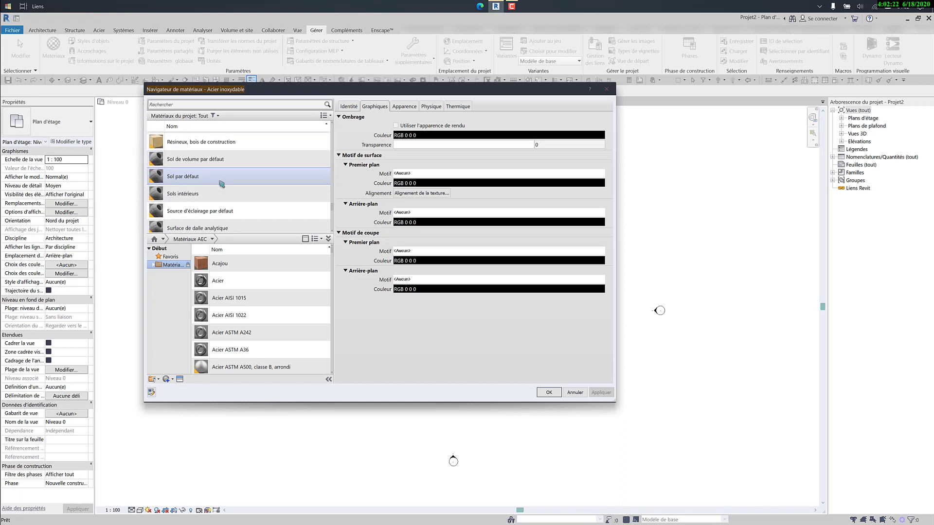
pyautogui.scroll(-3, 235, 282)
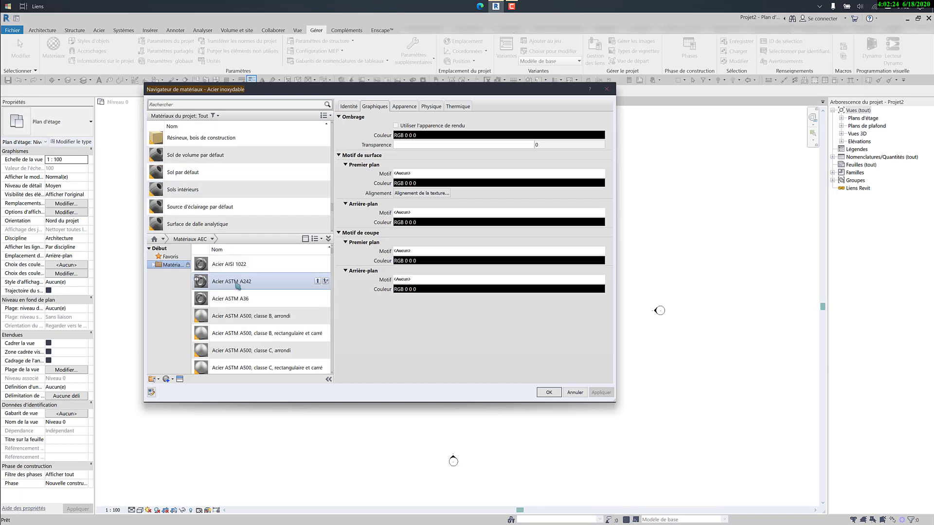
pyautogui.scroll(-5, 237, 286)
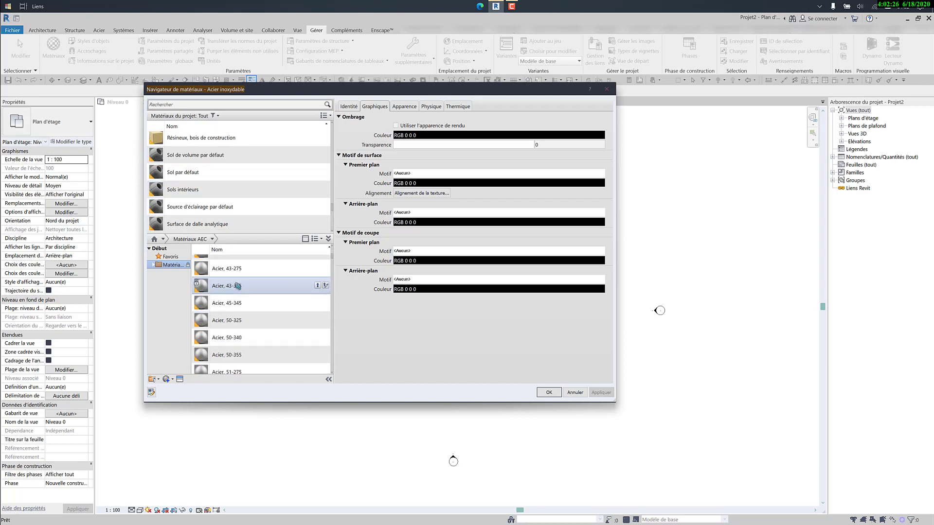
pyautogui.scroll(-6, 238, 286)
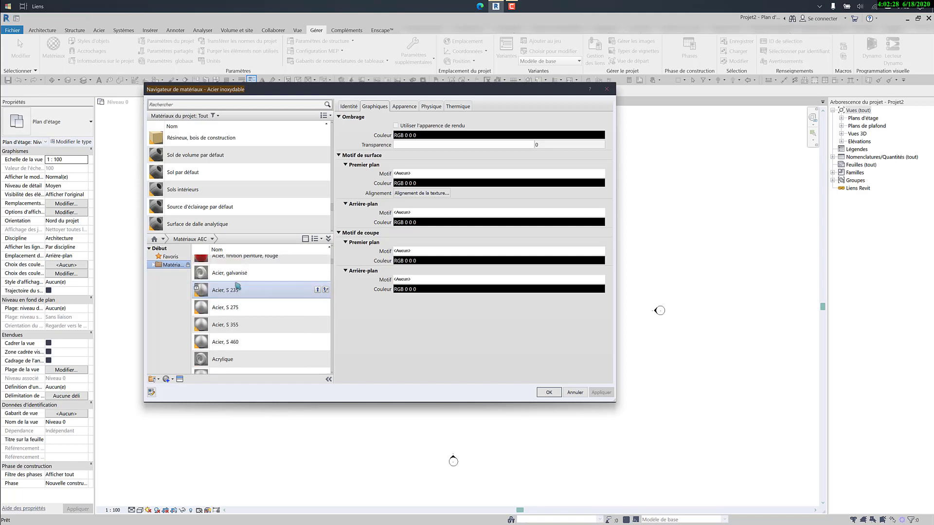
pyautogui.scroll(-3, 238, 286)
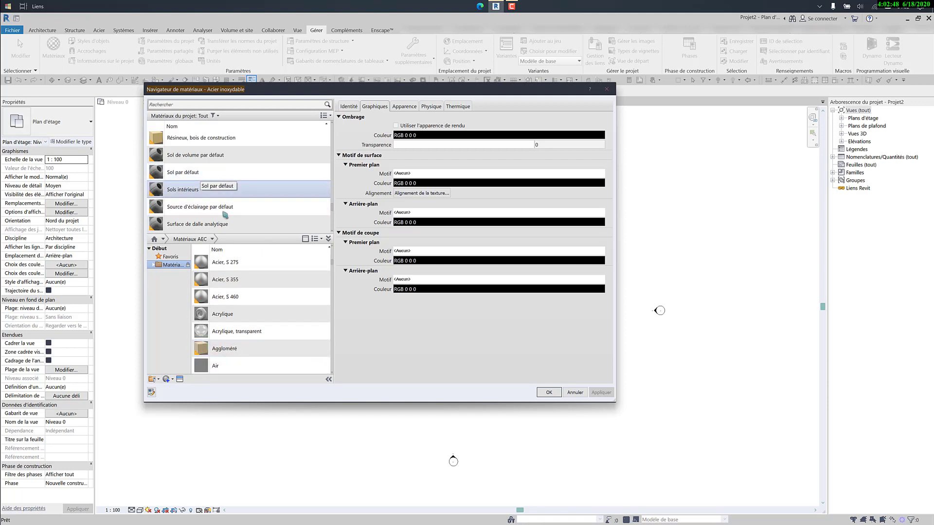
pyautogui.scroll(-3, 222, 292)
pyautogui.scroll(-3, 222, 292)
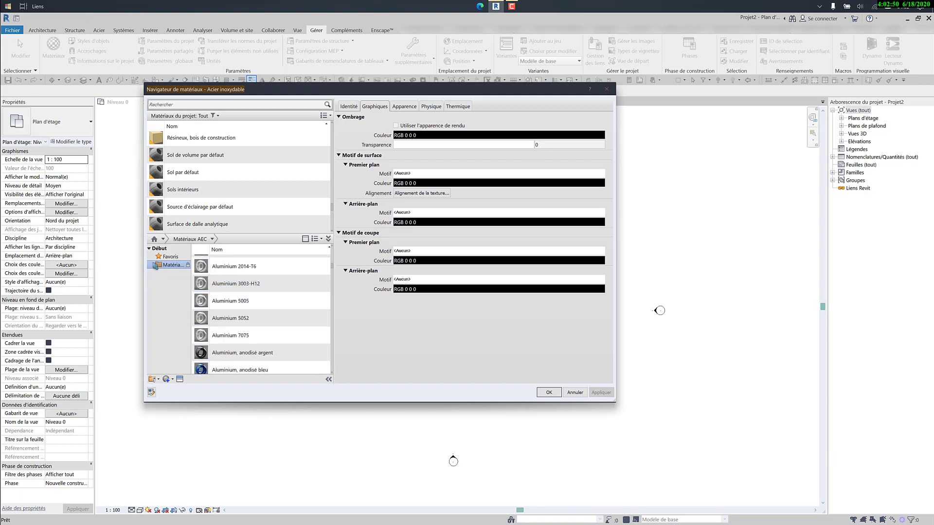
# Step: Add the material Béton coulé sur place - C25 from the Béton category of Matériaux AEC to the project
pyautogui.click(153, 265)
pyautogui.click(154, 273)
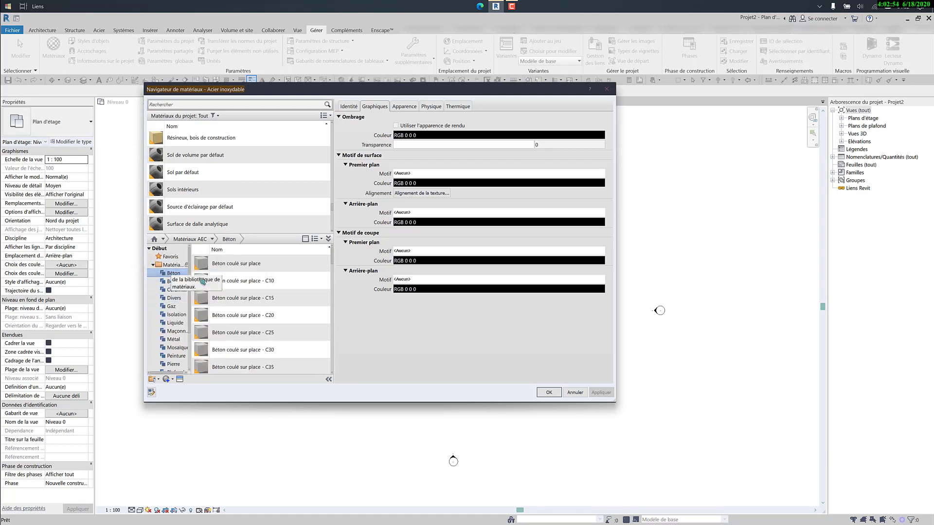
pyautogui.click(260, 335)
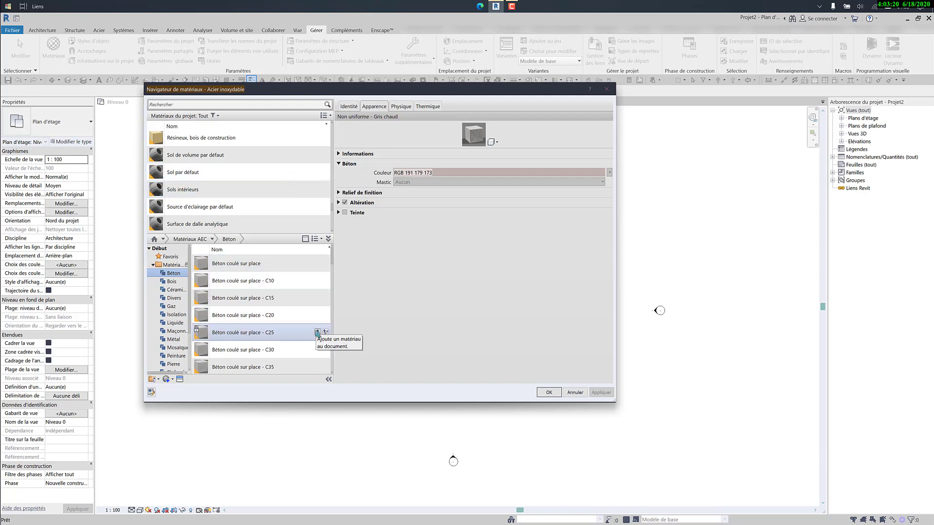
pyautogui.click(318, 332)
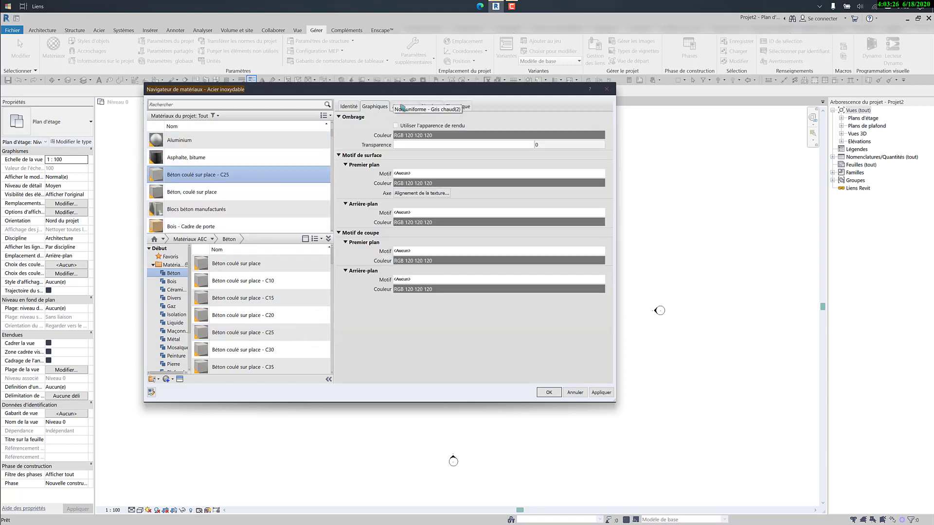
# Step: Review the graphics, appearance, physical and thermal properties of Béton coulé sur place - C25
pyautogui.click(378, 104)
pyautogui.click(395, 106)
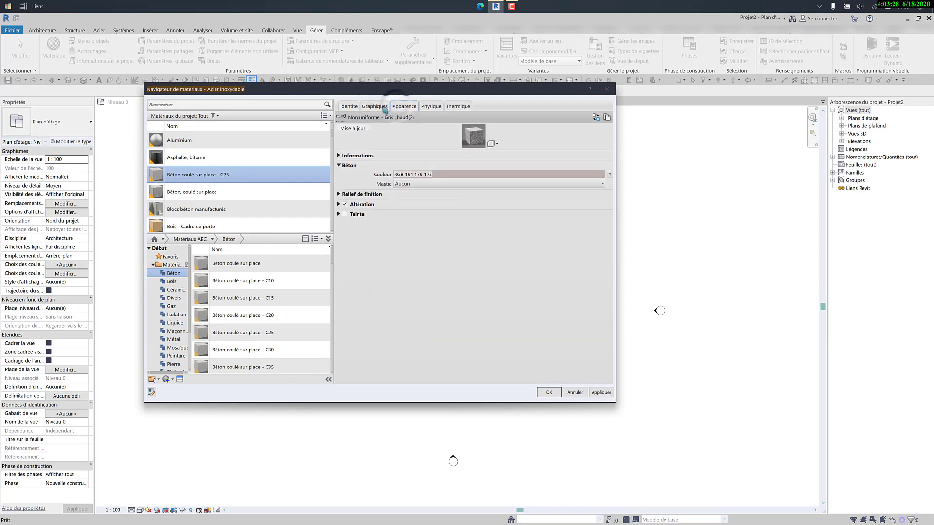
pyautogui.click(383, 107)
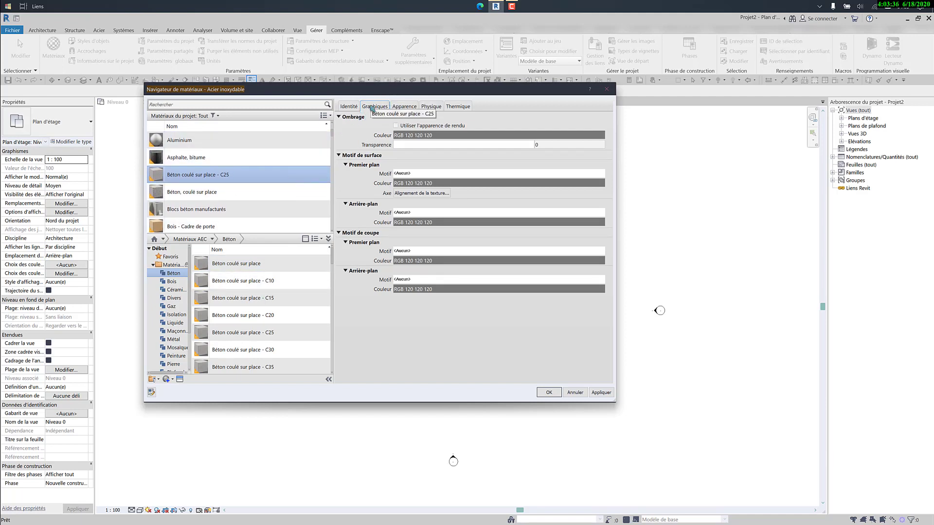
pyautogui.click(405, 107)
pyautogui.click(430, 106)
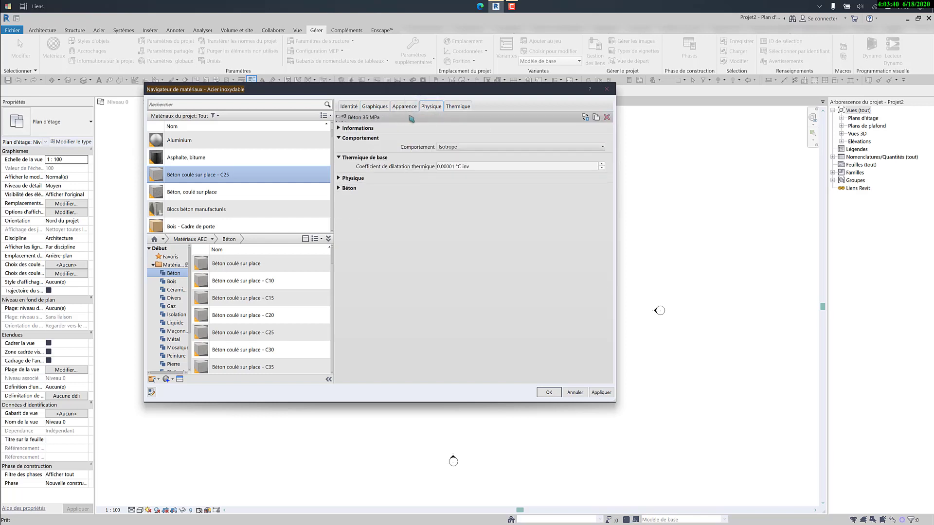
pyautogui.click(466, 107)
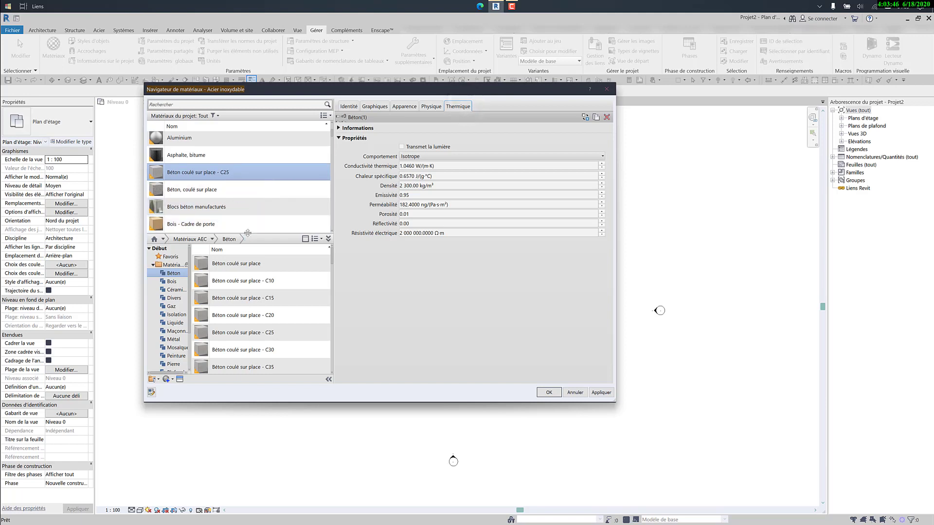
# Step: Enlarge the project material list and examine the identity description and available classes of Acier inoxydable
pyautogui.moveTo(248, 233); pyautogui.dragTo(248, 296)
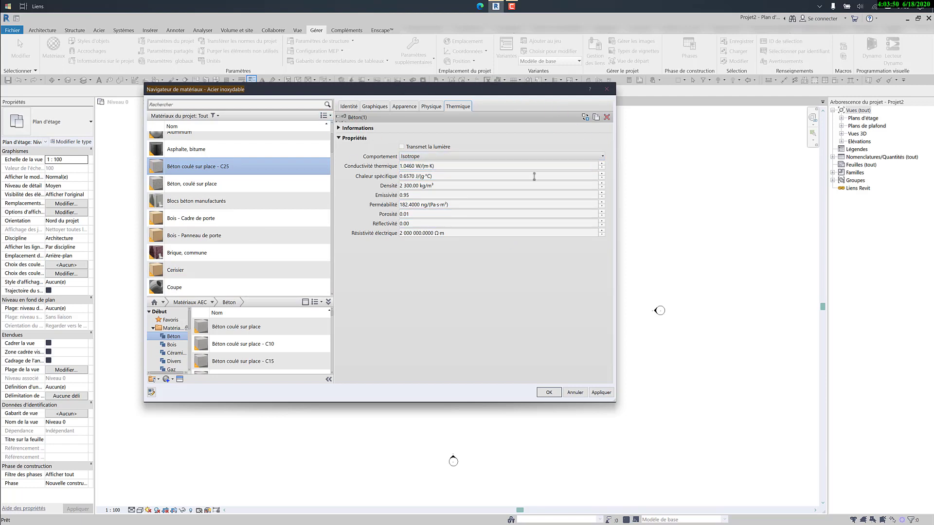
pyautogui.scroll(2, 242, 211)
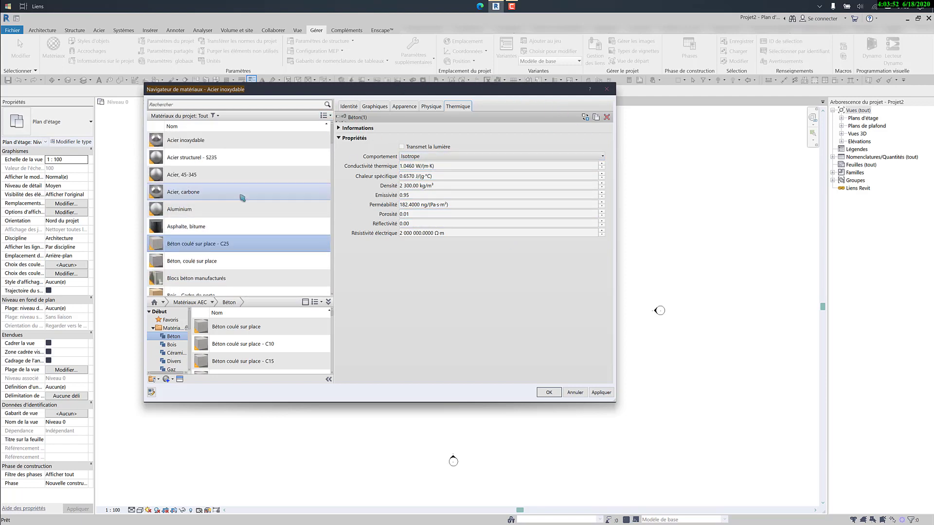
pyautogui.click(220, 142)
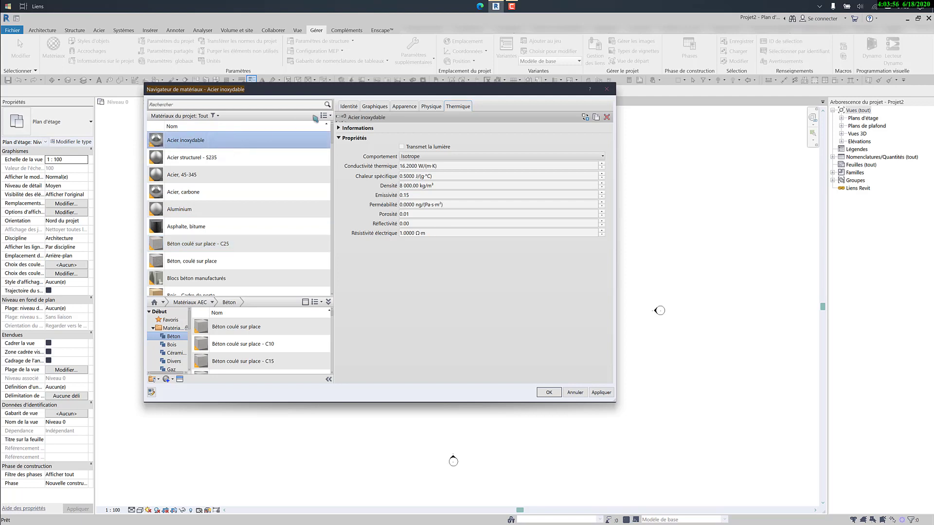
pyautogui.click(357, 109)
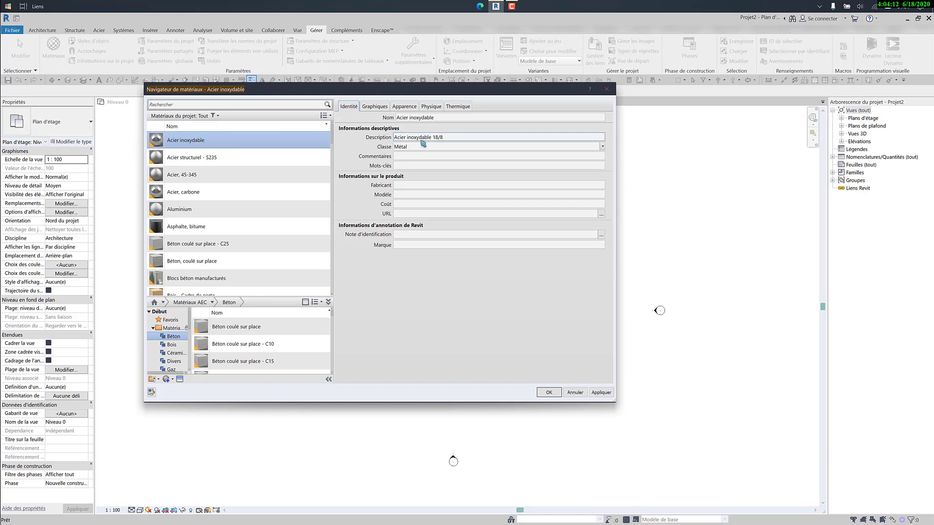
pyautogui.click(602, 147)
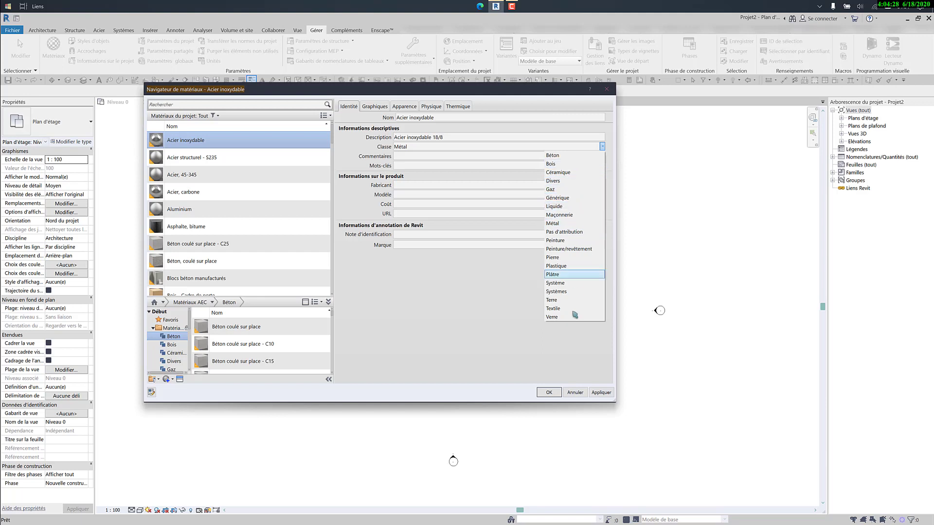
pyautogui.click(500, 294)
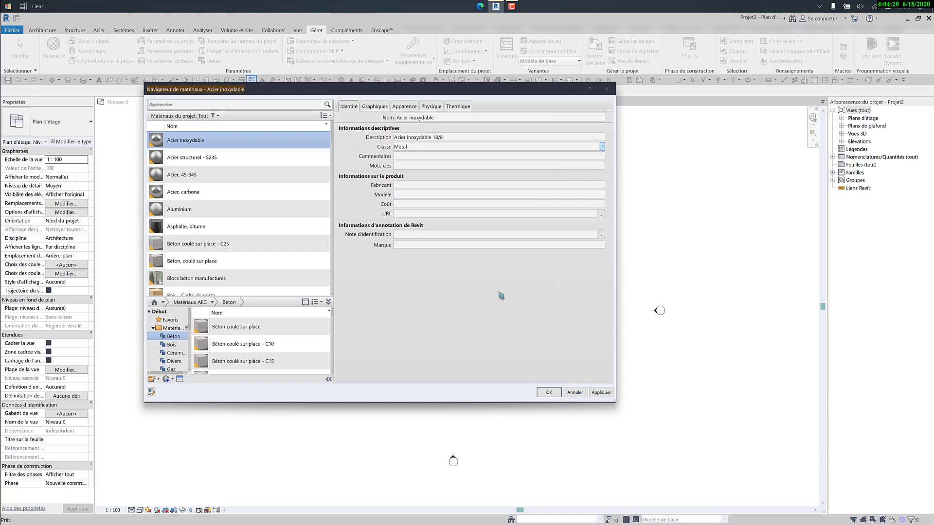
# Step: Look through the comment, keyword, manufacturer, cost and URL fields in the identity data of Acier inoxydable
pyautogui.click(411, 156)
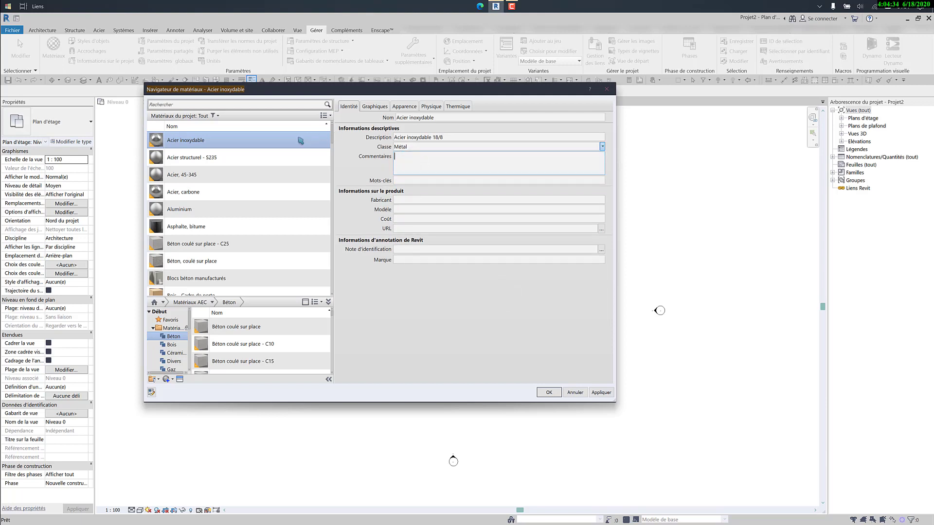
pyautogui.click(423, 180)
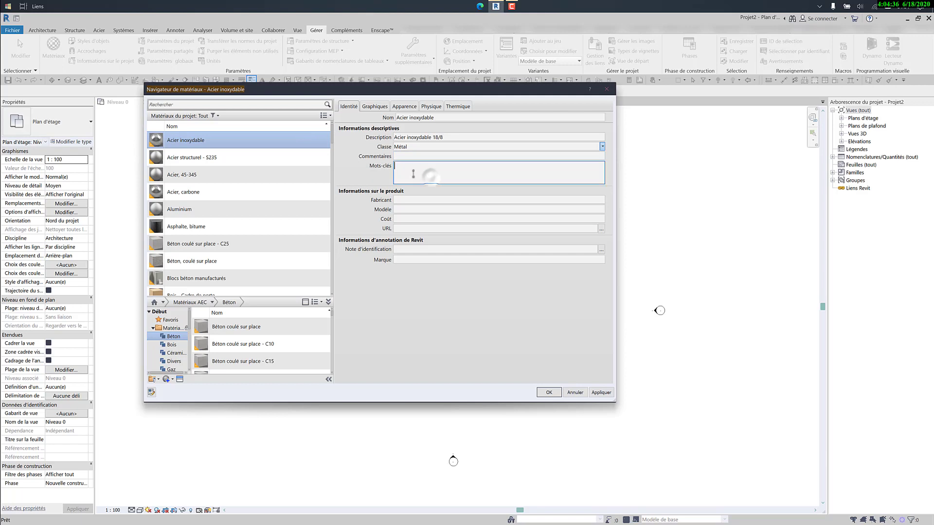
pyautogui.click(405, 201)
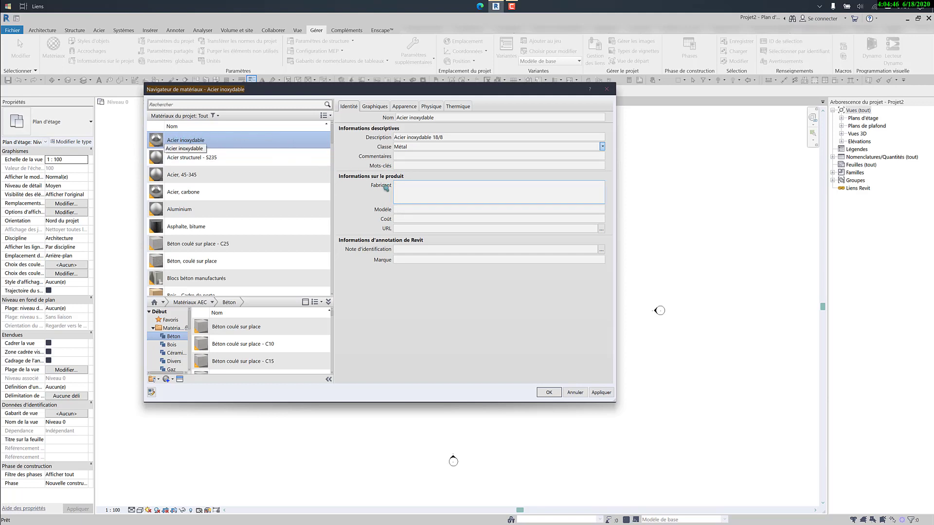
pyautogui.click(411, 222)
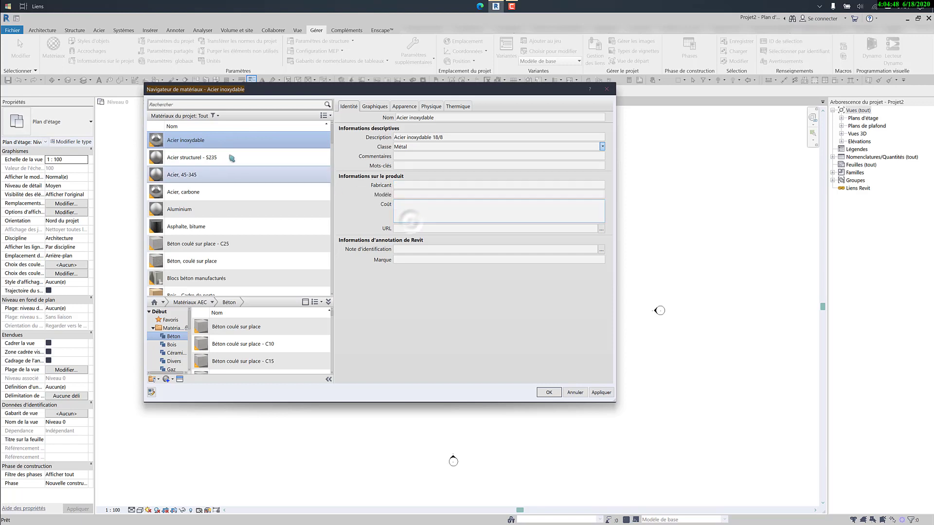
pyautogui.click(405, 228)
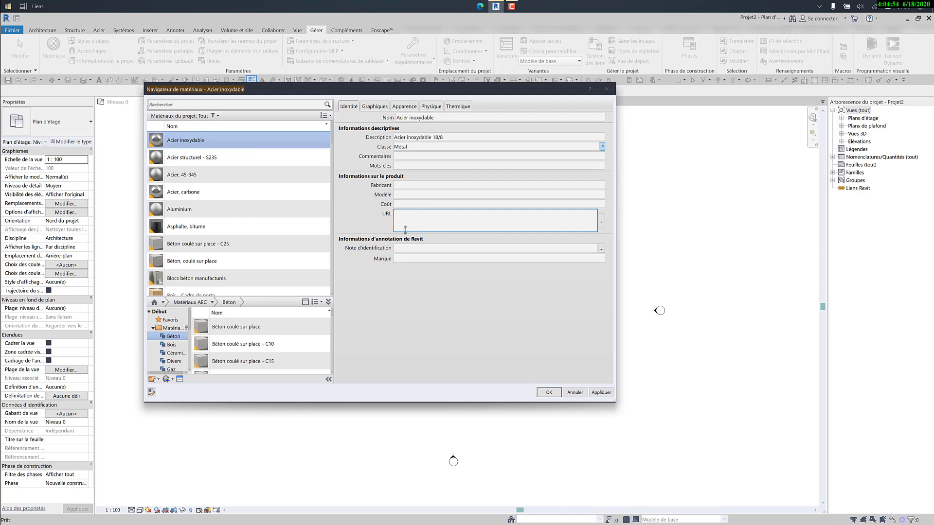
pyautogui.click(357, 106)
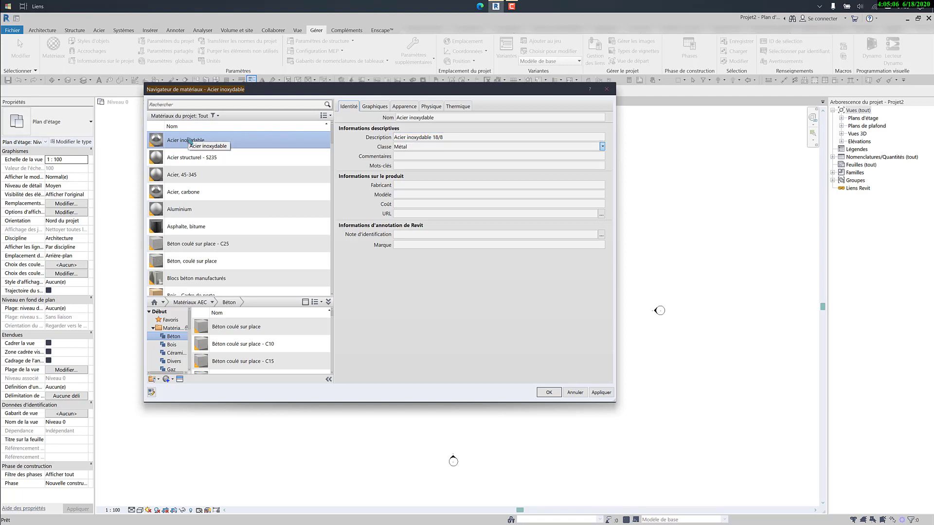
# Step: Review the graphics settings and the appearance of Acier inoxydable, resizing the render preview to a medium size
pyautogui.click(385, 107)
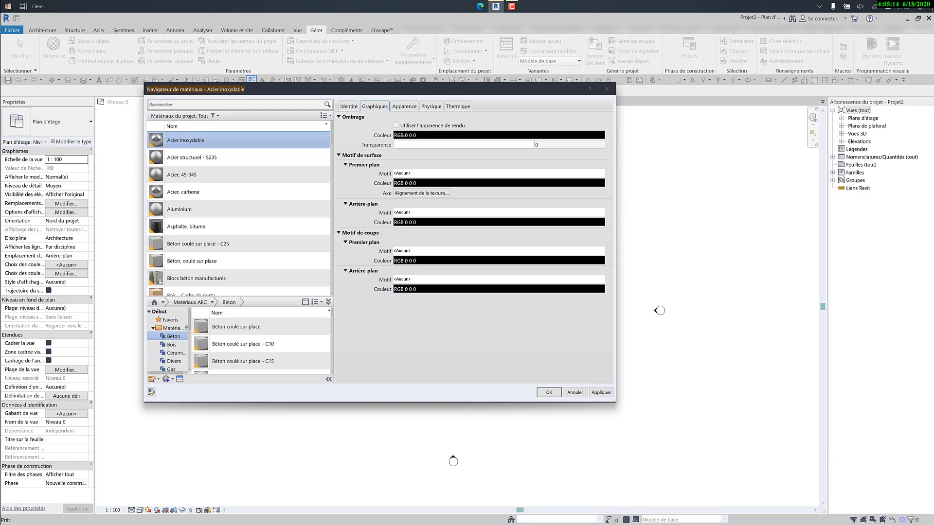
pyautogui.click(404, 107)
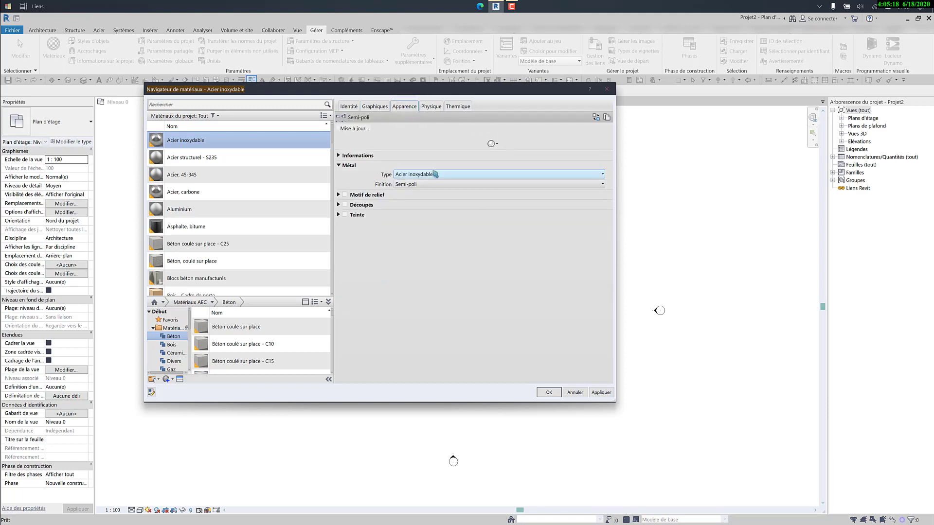
pyautogui.moveTo(484, 186); pyautogui.dragTo(481, 301)
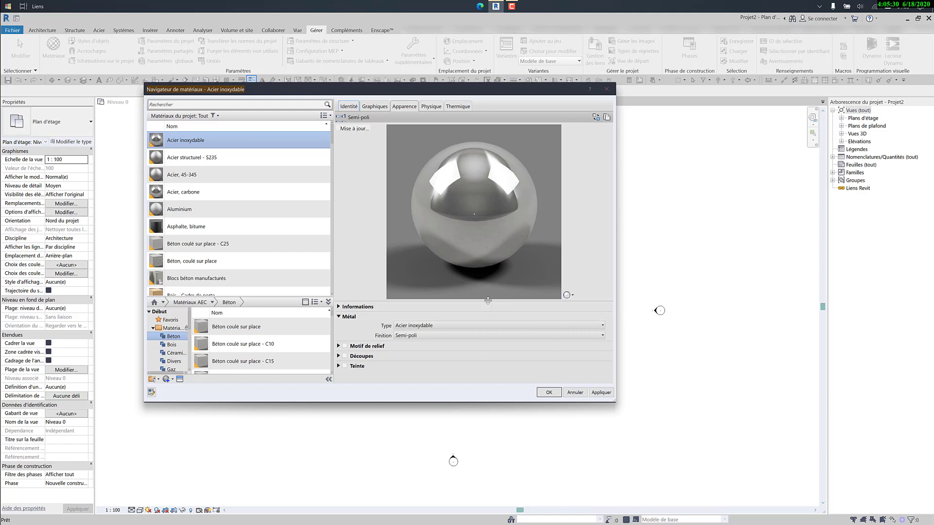
pyautogui.moveTo(487, 301); pyautogui.dragTo(487, 232)
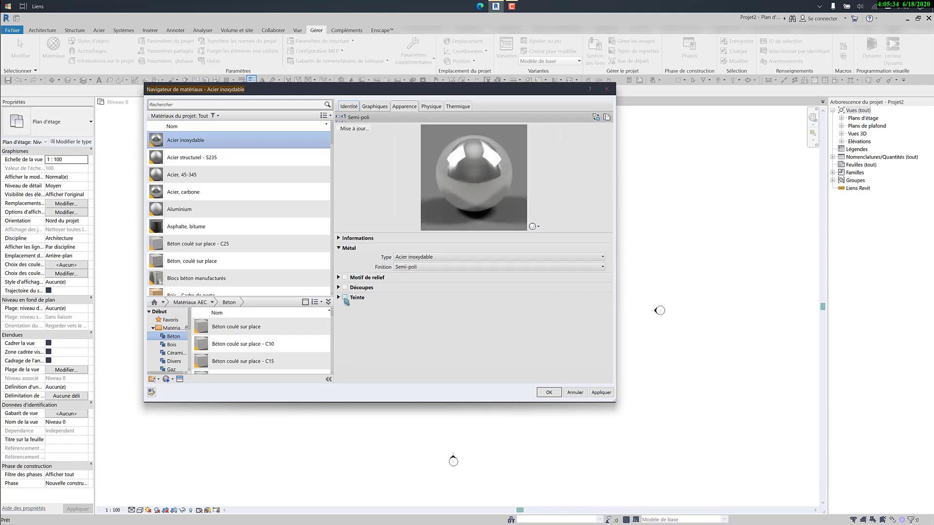
# Step: Enable the tint in the appearance of Acier inoxydable and set its colour to blue, RGB 0 0 255
pyautogui.click(344, 297)
pyautogui.click(439, 307)
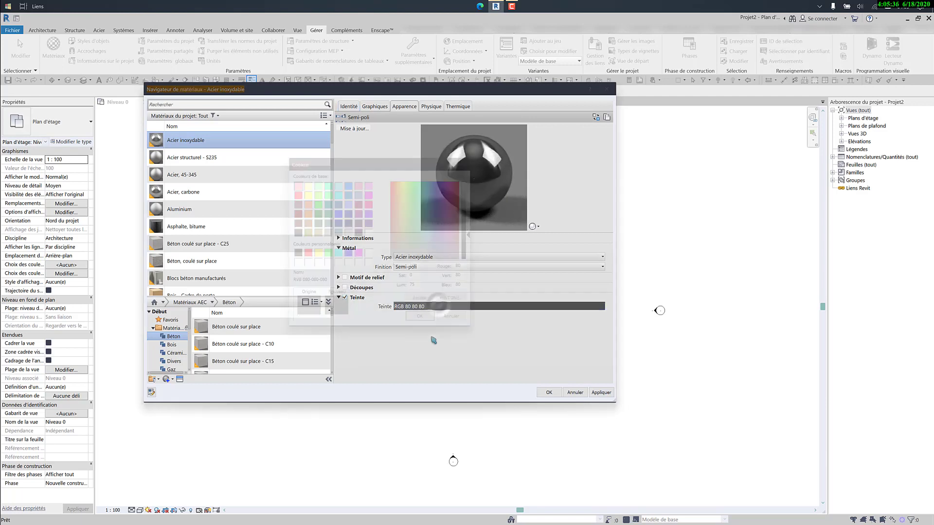
pyautogui.click(347, 253)
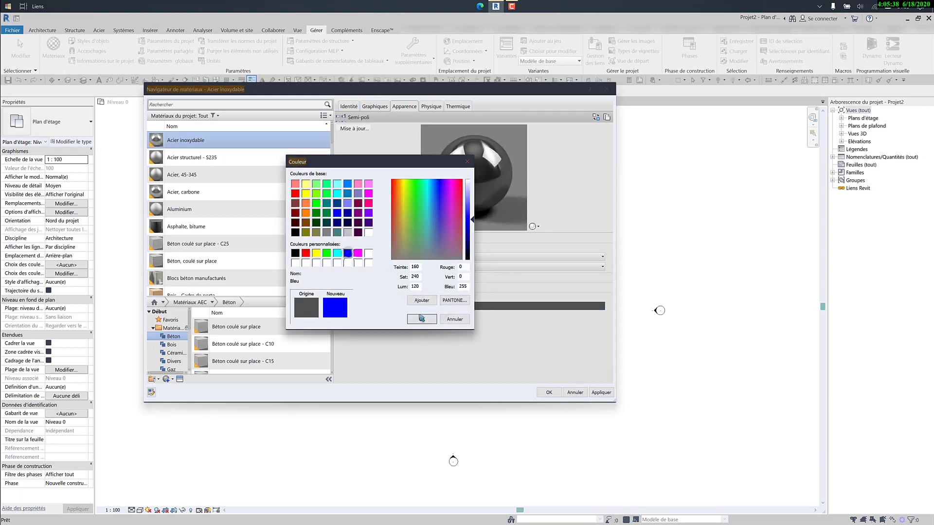
pyautogui.click(421, 319)
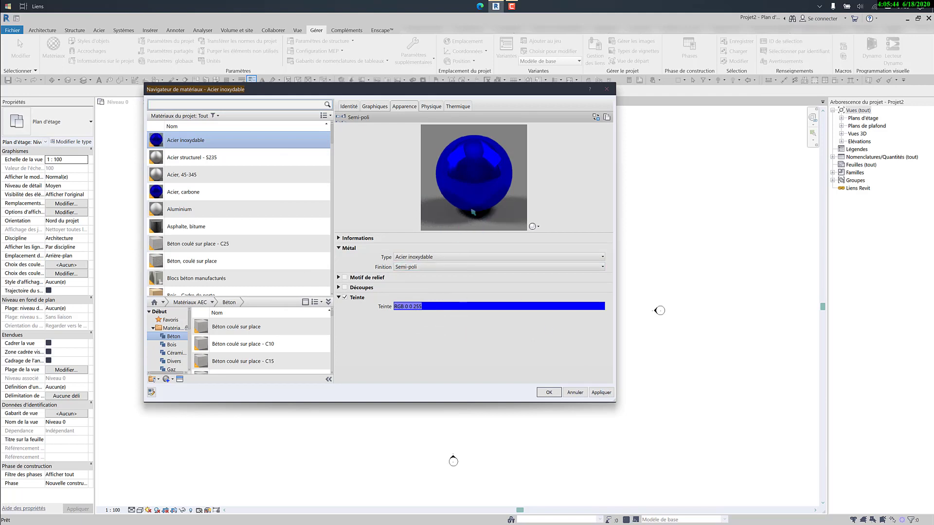
# Step: Review the physical, strength and thermal properties of Acier inoxydable, and return to its identity data
pyautogui.click(430, 107)
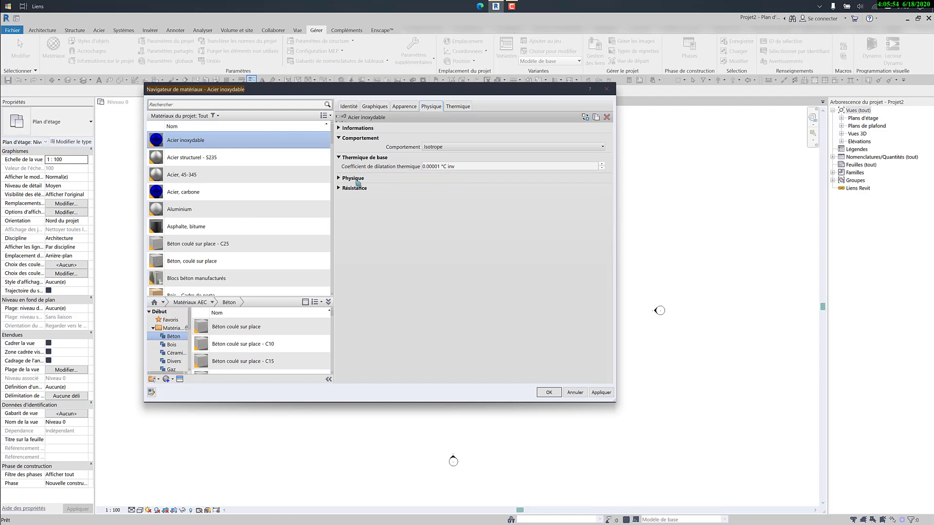
pyautogui.click(340, 179)
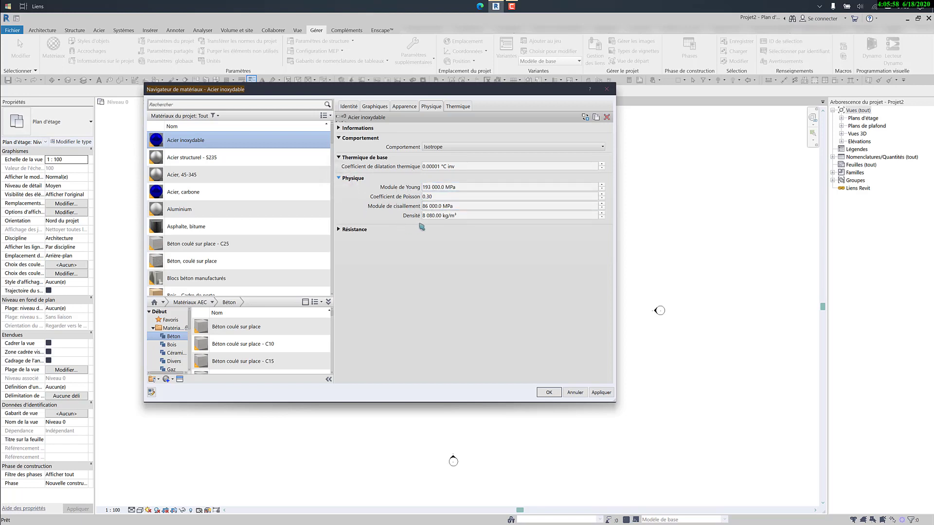
pyautogui.click(340, 229)
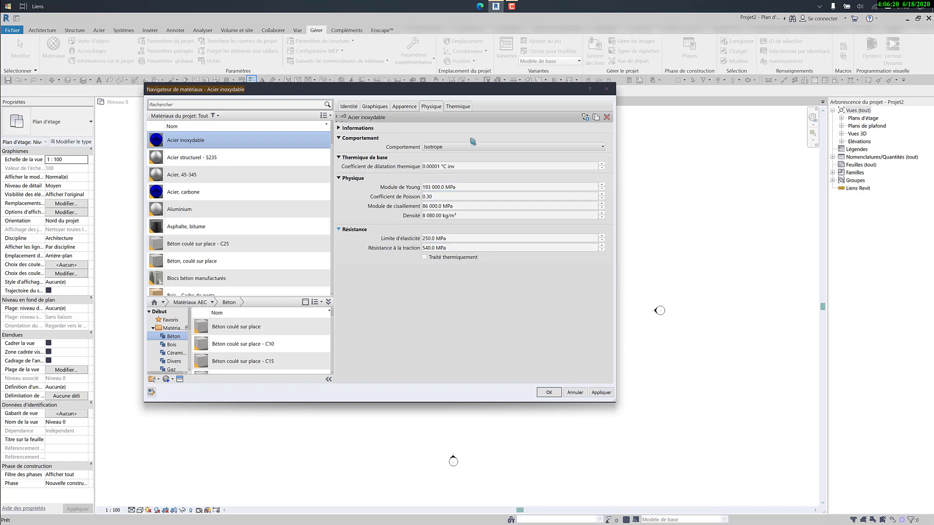
pyautogui.click(464, 108)
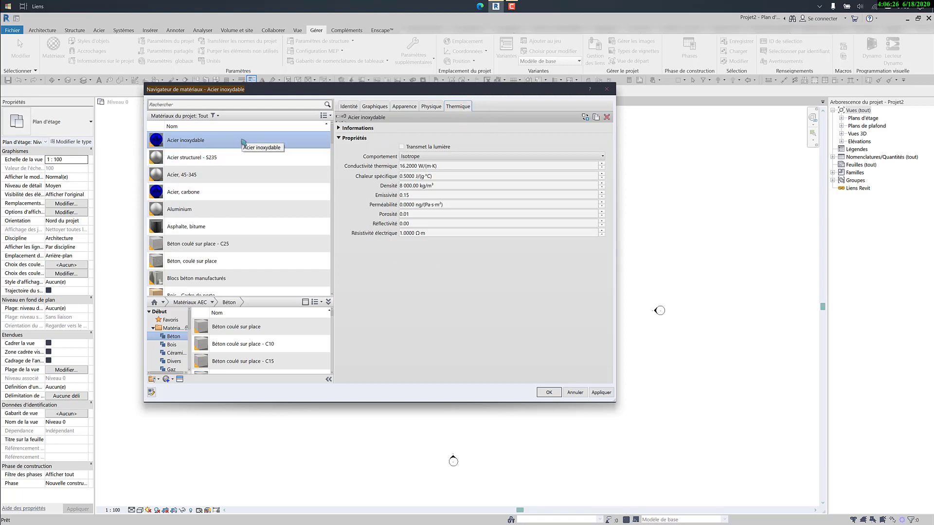
pyautogui.click(433, 187)
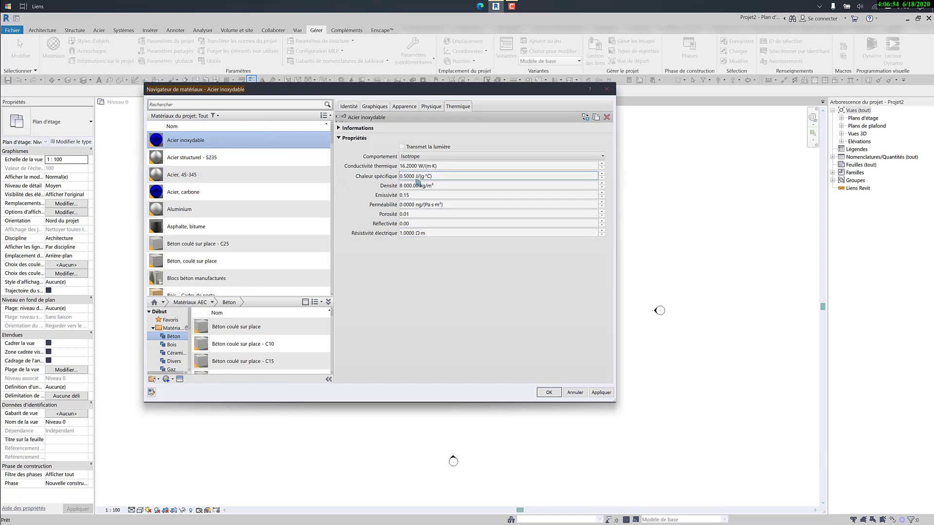
pyautogui.click(353, 107)
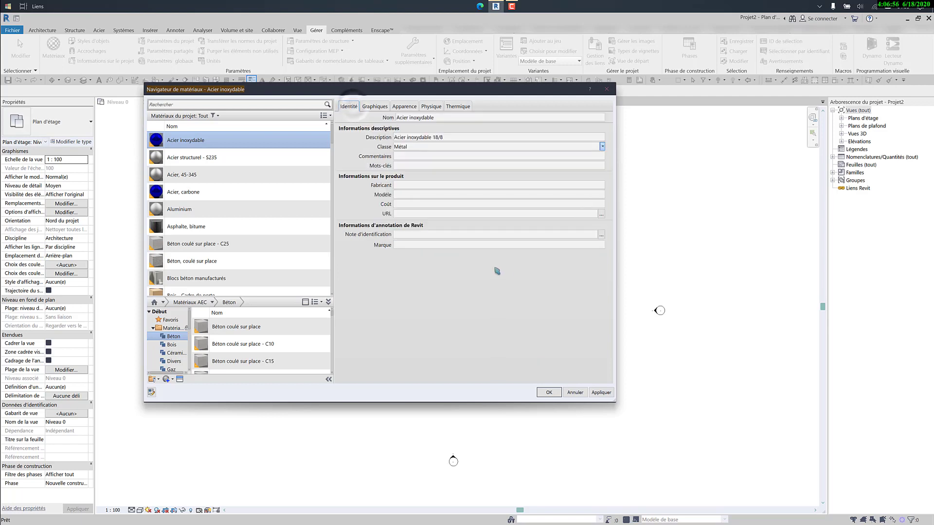
# Step: Make the material browser taller and create a new project material named Peinture blanche
pyautogui.moveTo(380, 403); pyautogui.dragTo(380, 466)
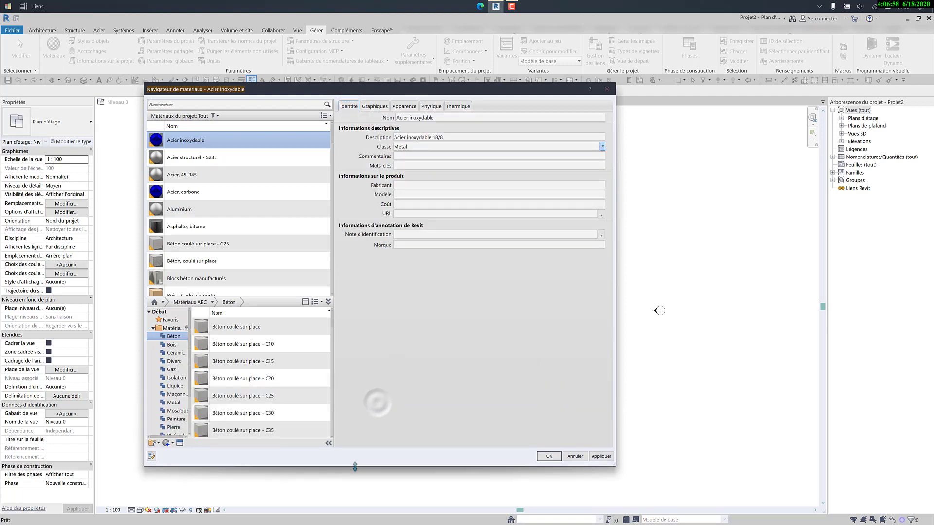
pyautogui.click(167, 444)
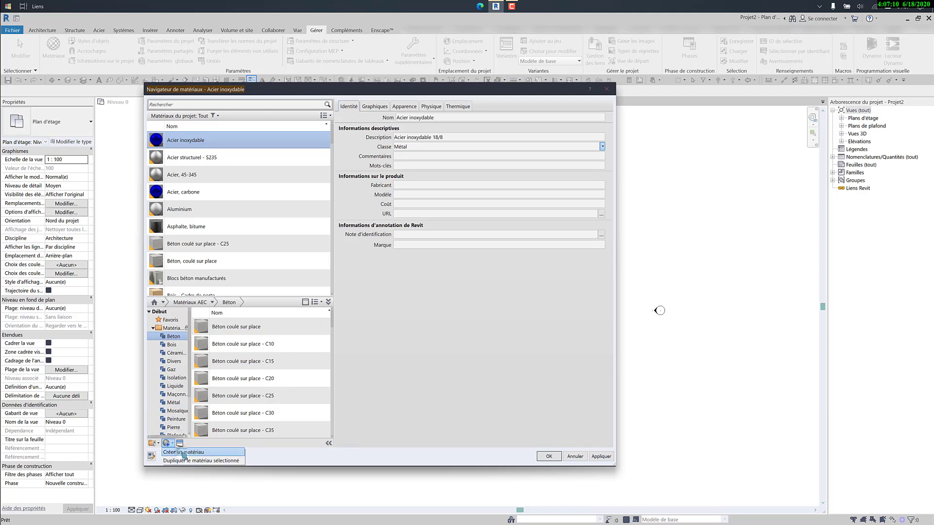
pyautogui.click(184, 454)
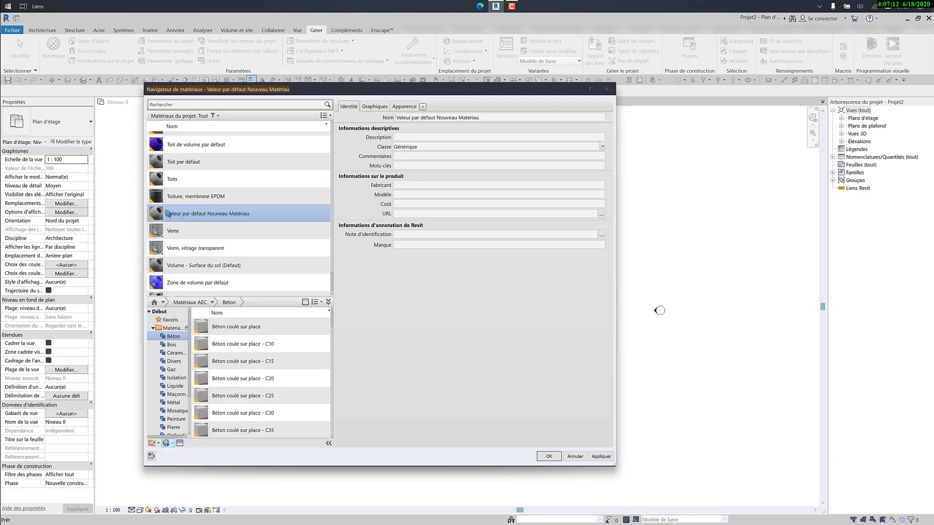
pyautogui.rightClick(239, 218)
pyautogui.click(252, 238)
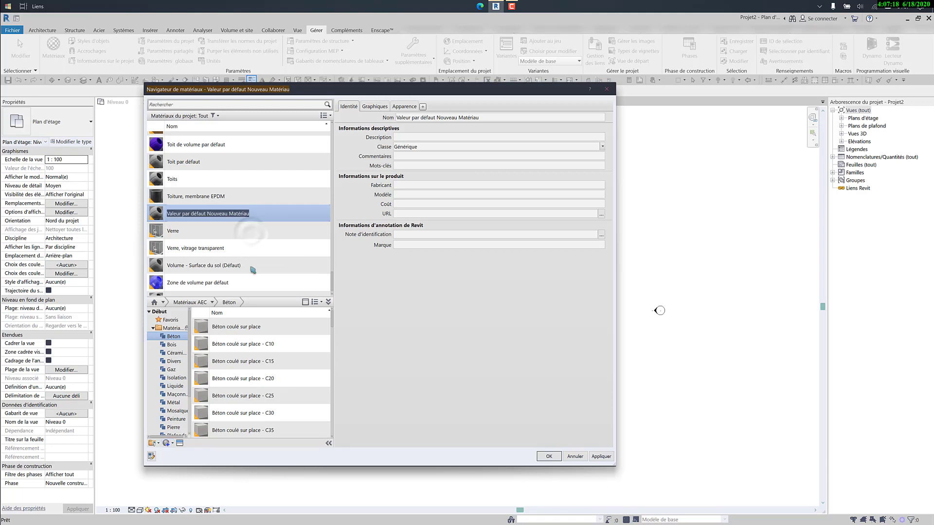
pyautogui.write('Peinture blanche')
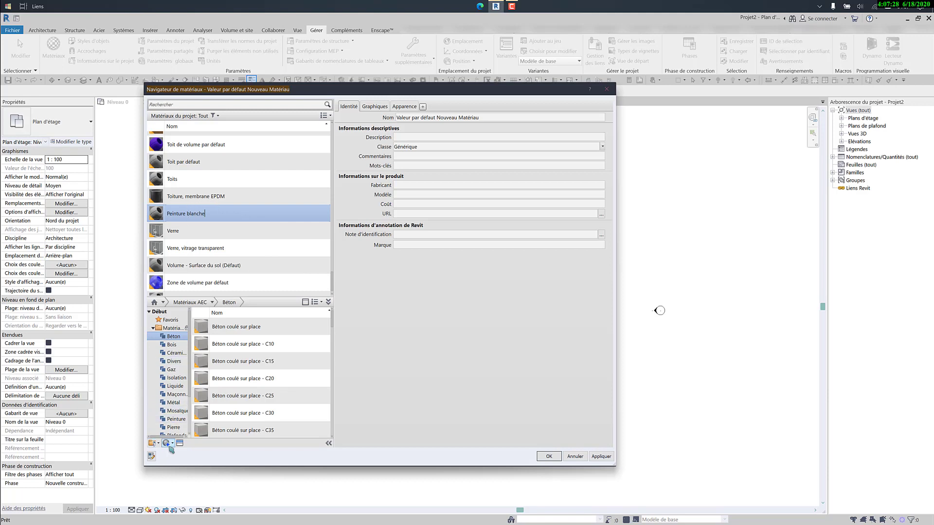
pyautogui.press('Return')
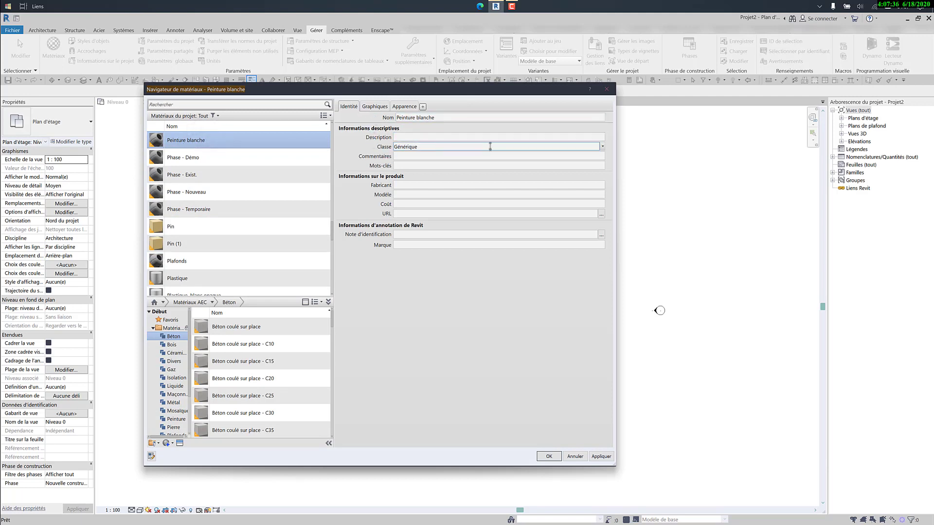
# Step: Open the asset browser for replacing the appearance of Peinture blanche, and enlarge the browser and its library tree
pyautogui.click(384, 106)
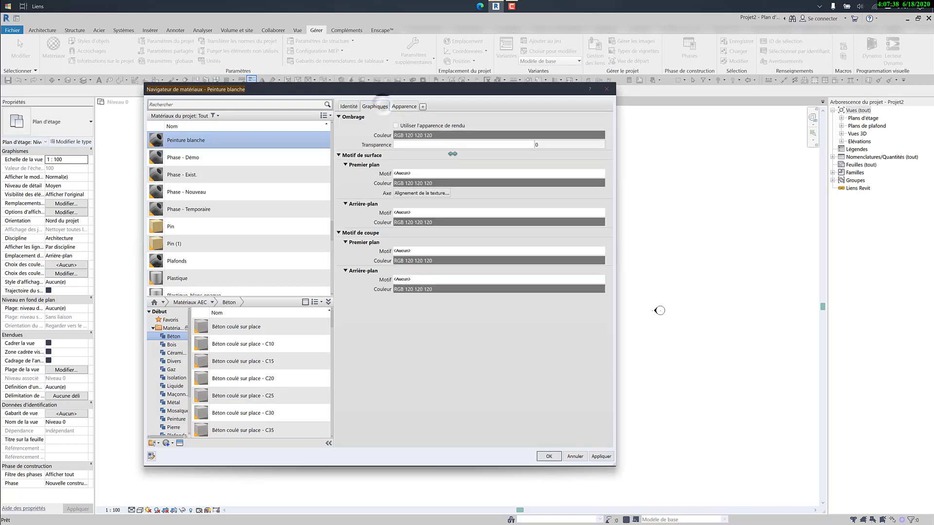
pyautogui.click(403, 107)
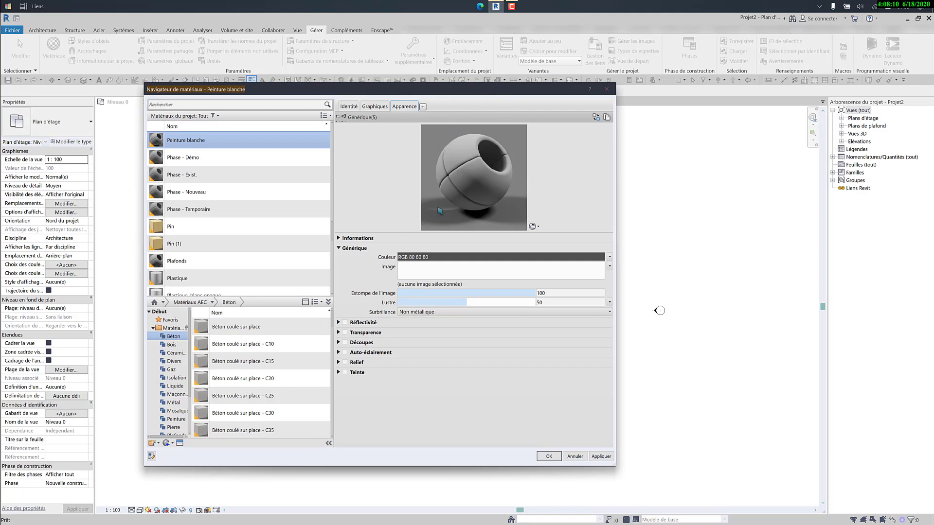
pyautogui.click(595, 117)
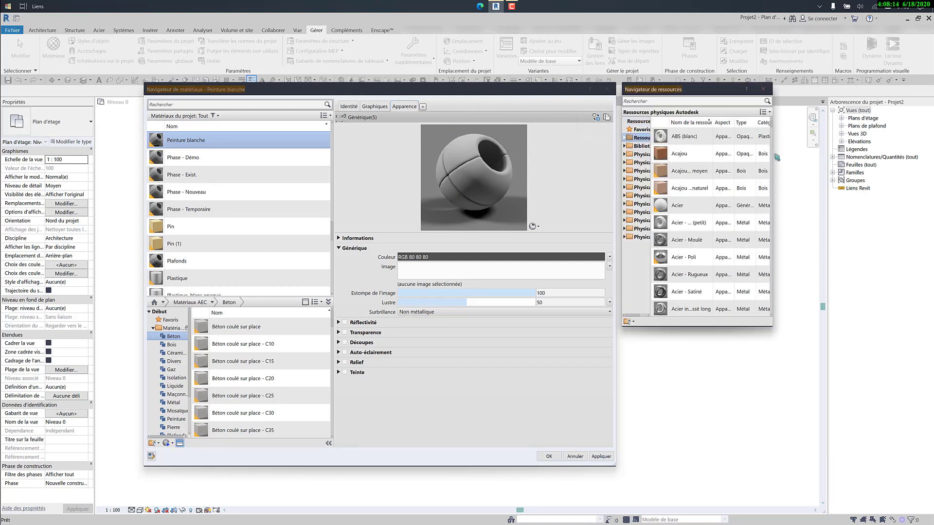
pyautogui.moveTo(777, 156); pyautogui.dragTo(900, 157)
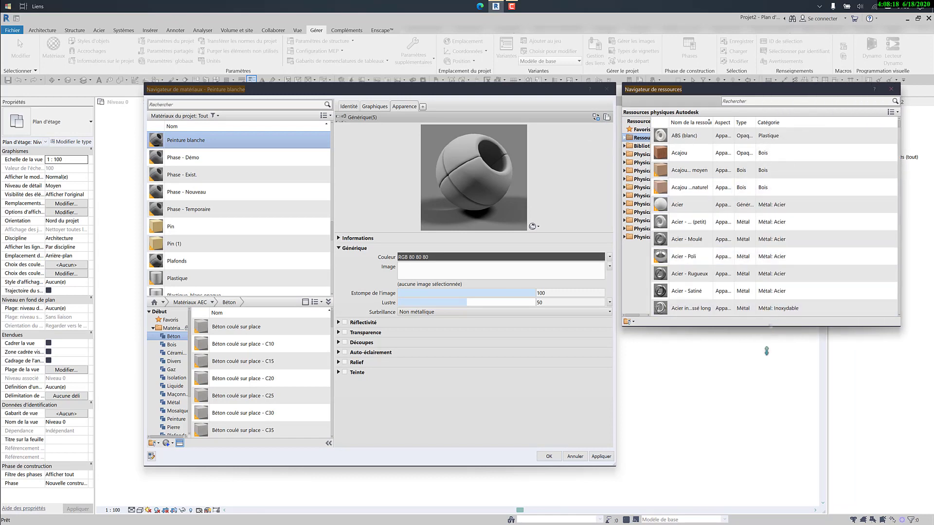
pyautogui.moveTo(767, 351); pyautogui.dragTo(766, 411)
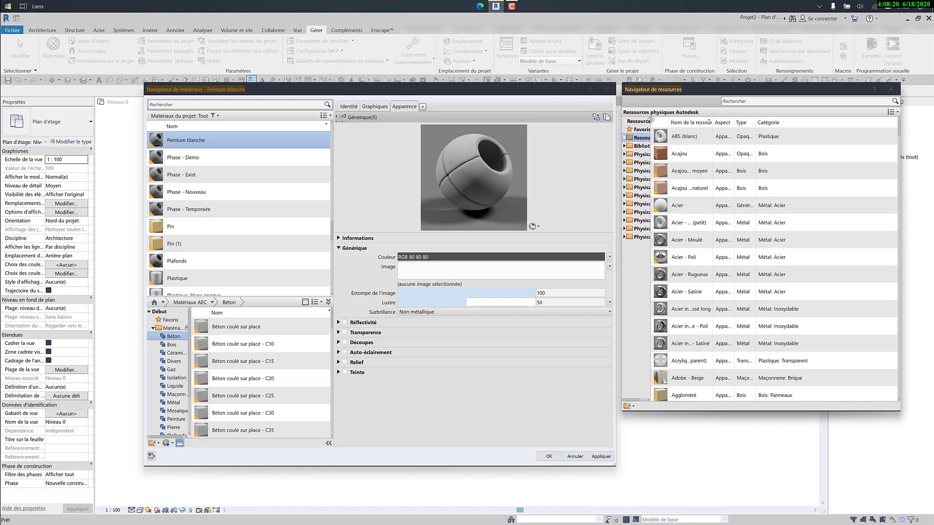
pyautogui.moveTo(652, 119); pyautogui.dragTo(713, 119)
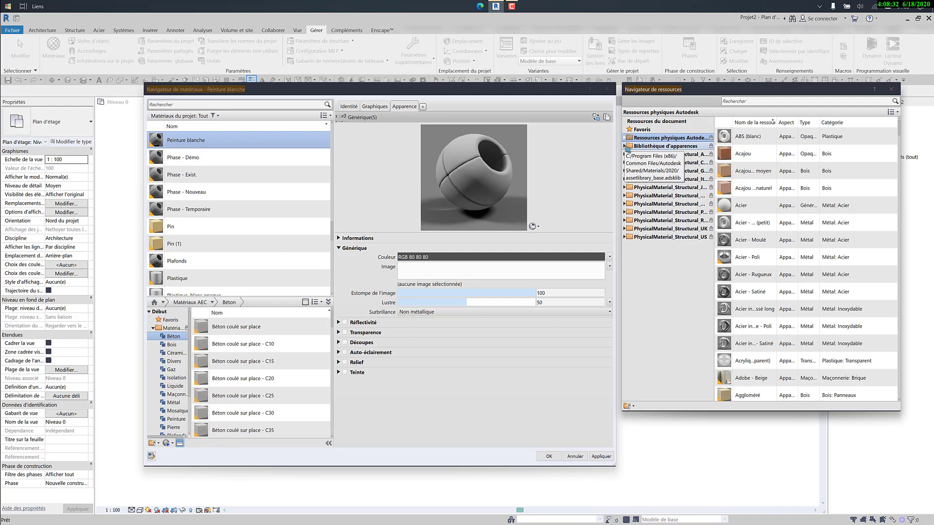
# Step: Search the asset libraries for "blanc", look through the matching assets, and clear the search
pyautogui.click(743, 101)
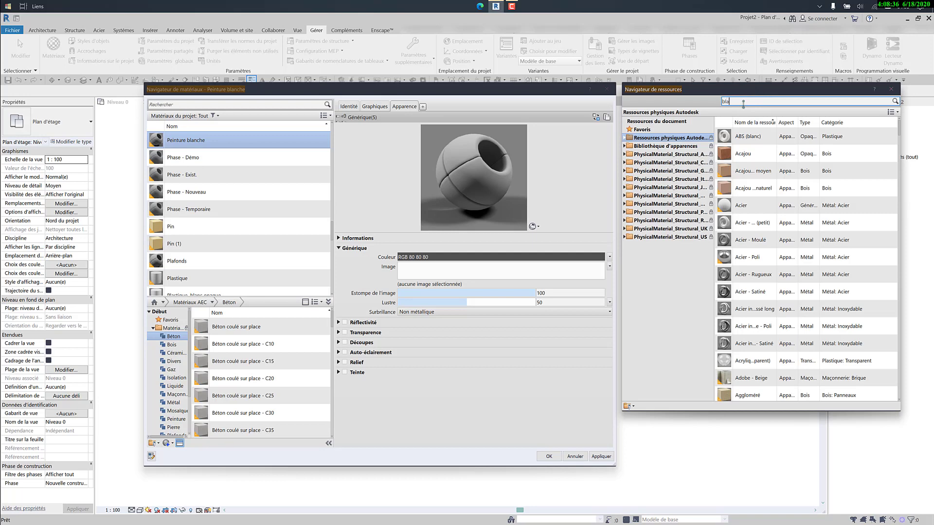
pyautogui.write('blanc')
pyautogui.press('Return')
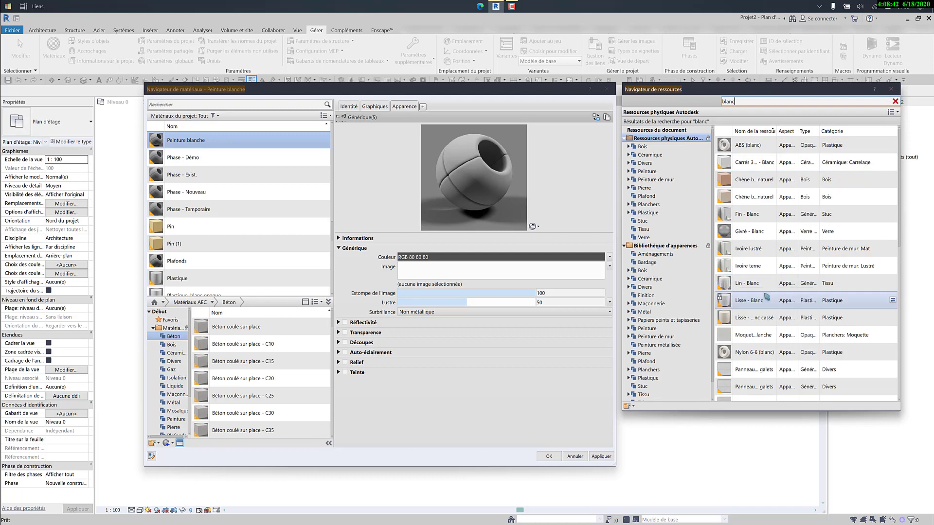
pyautogui.scroll(-1, 758, 301)
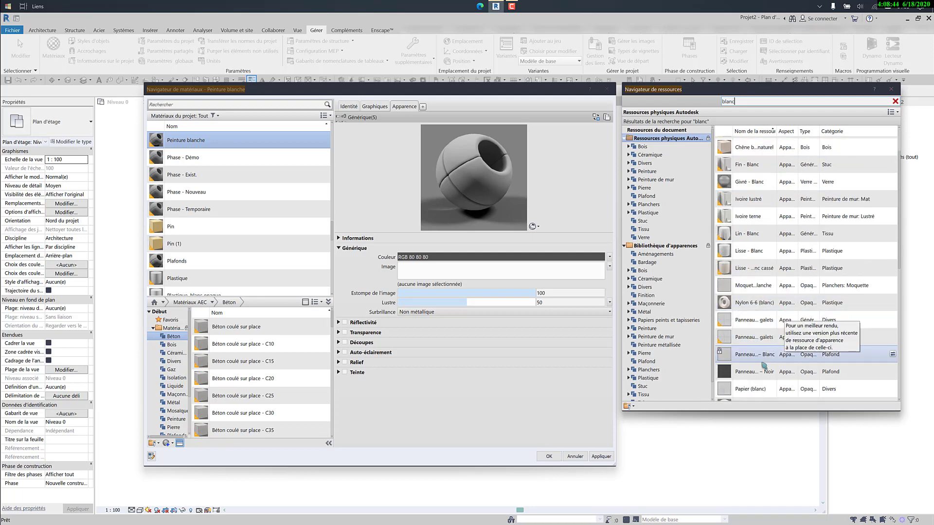
pyautogui.scroll(-1, 758, 301)
pyautogui.scroll(-1, 757, 355)
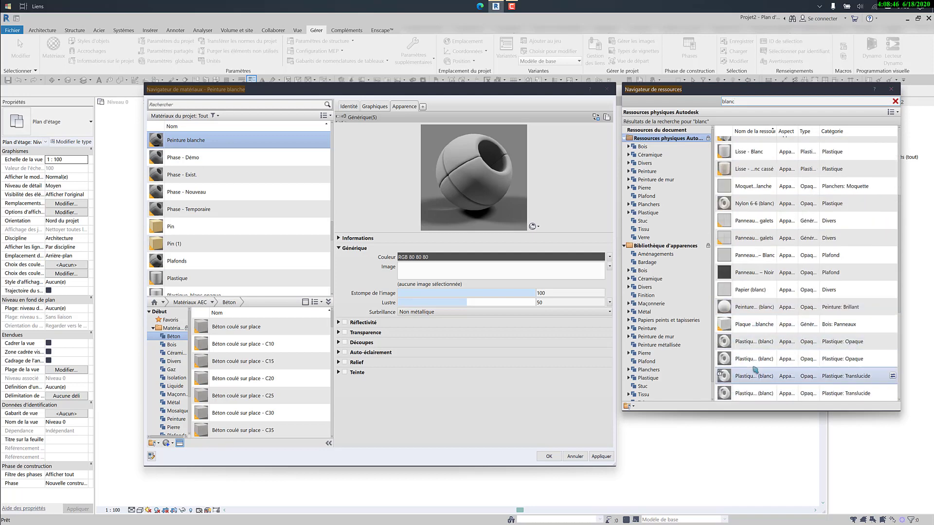
pyautogui.scroll(-3, 756, 389)
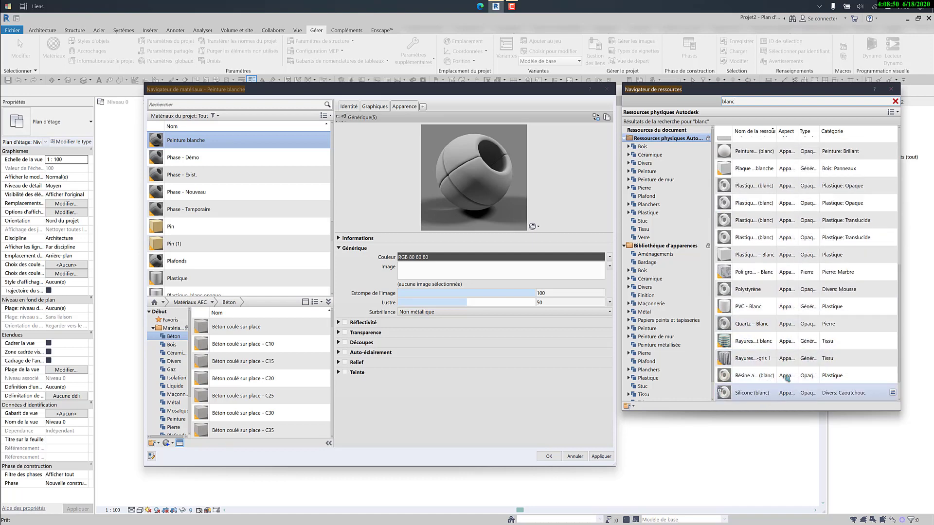
pyautogui.scroll(1, 805, 146)
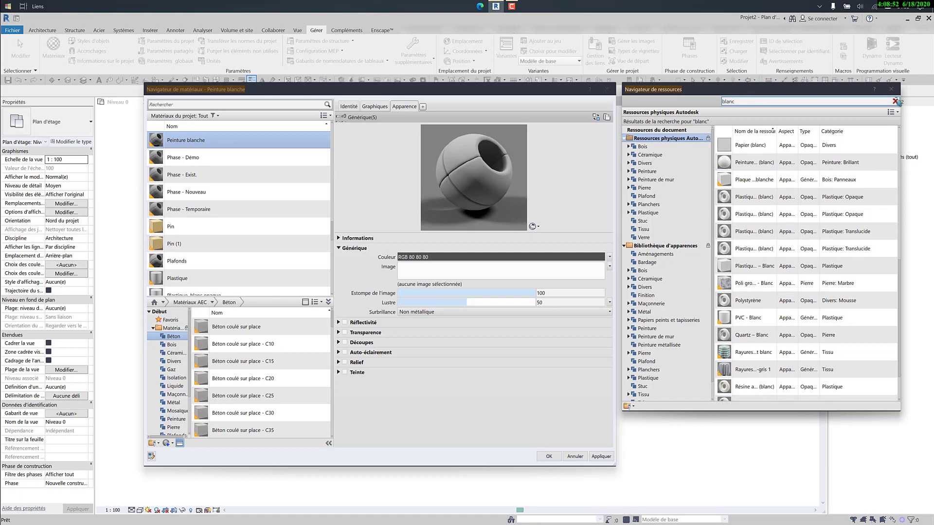
pyautogui.click(895, 101)
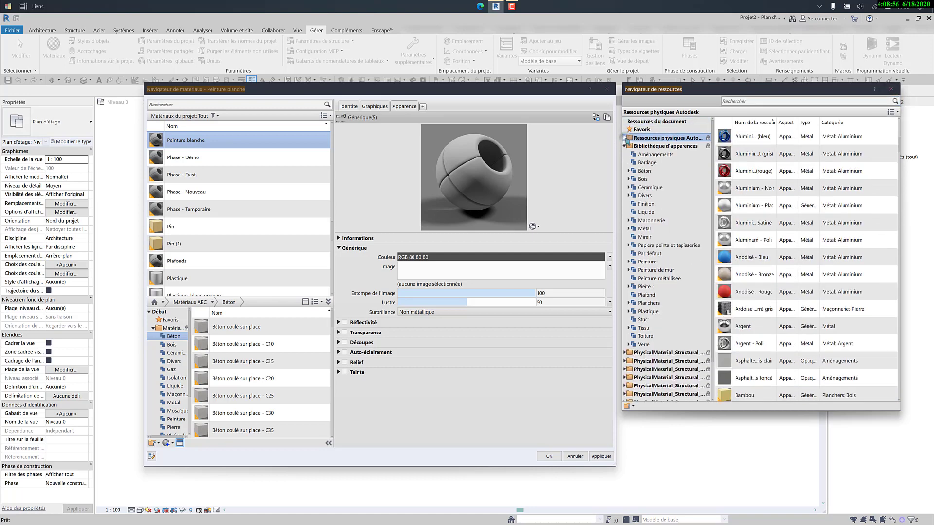
# Step: Browse the appearance library categories Bardage, Béton, Finition, Liquide, Maçonnerie, Peinture and Peinture métallisée
pyautogui.click(625, 138)
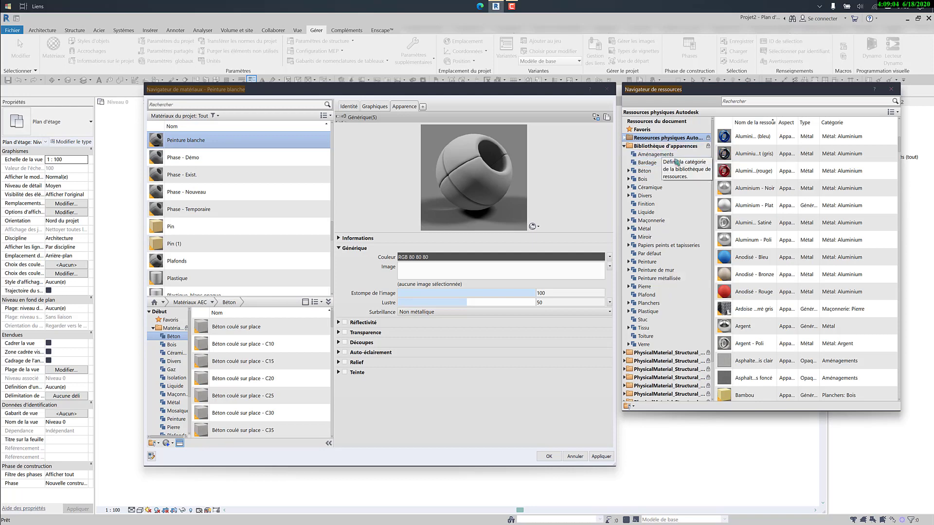
pyautogui.click(648, 163)
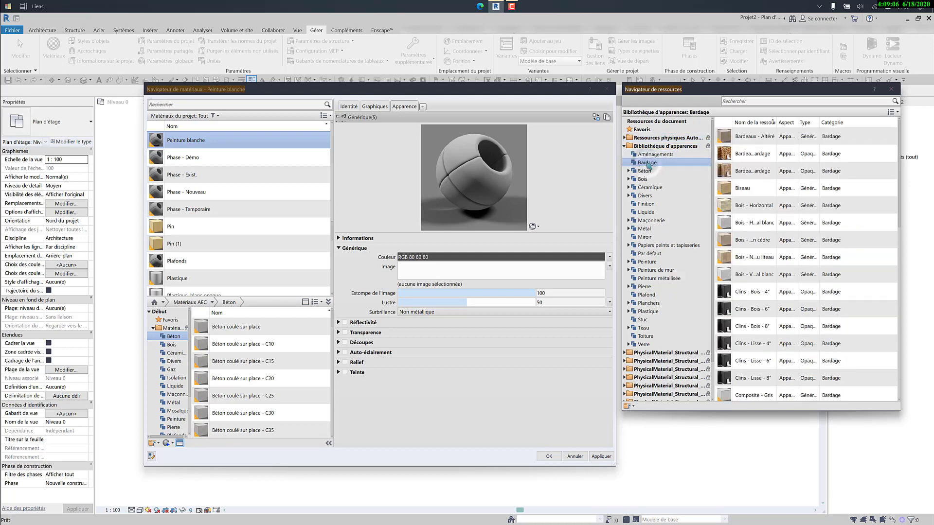
pyautogui.click(648, 171)
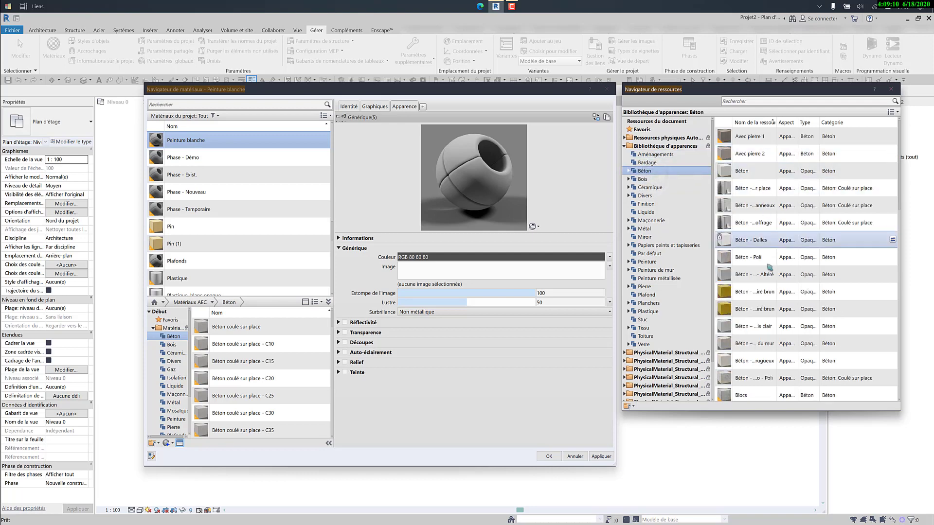
pyautogui.click(647, 204)
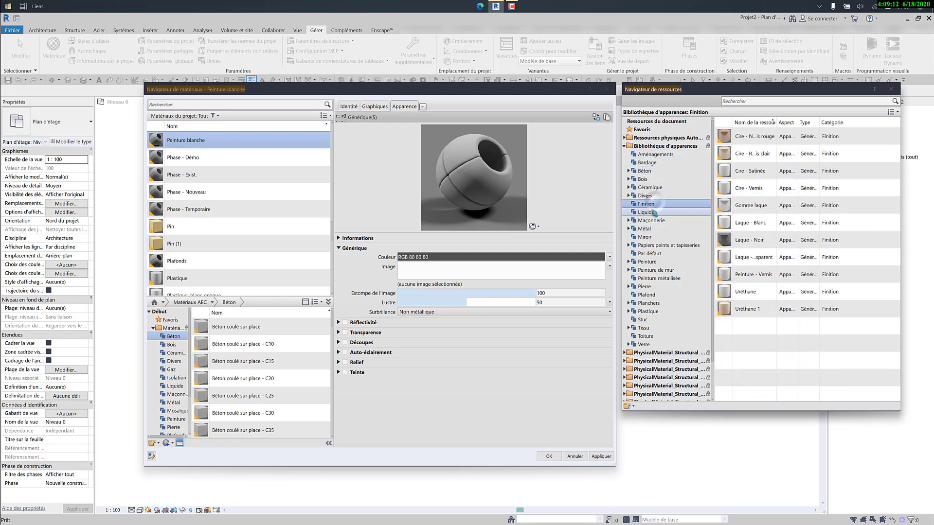
pyautogui.click(646, 212)
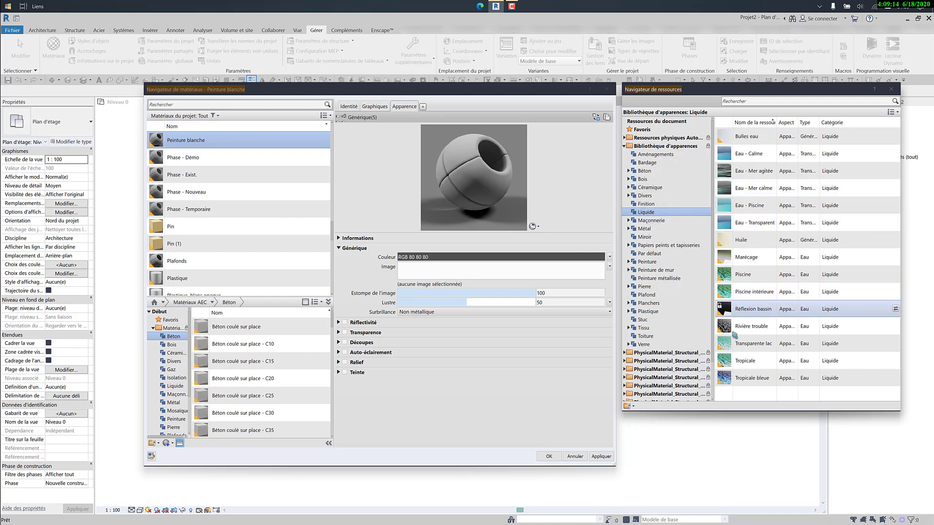
pyautogui.click(652, 222)
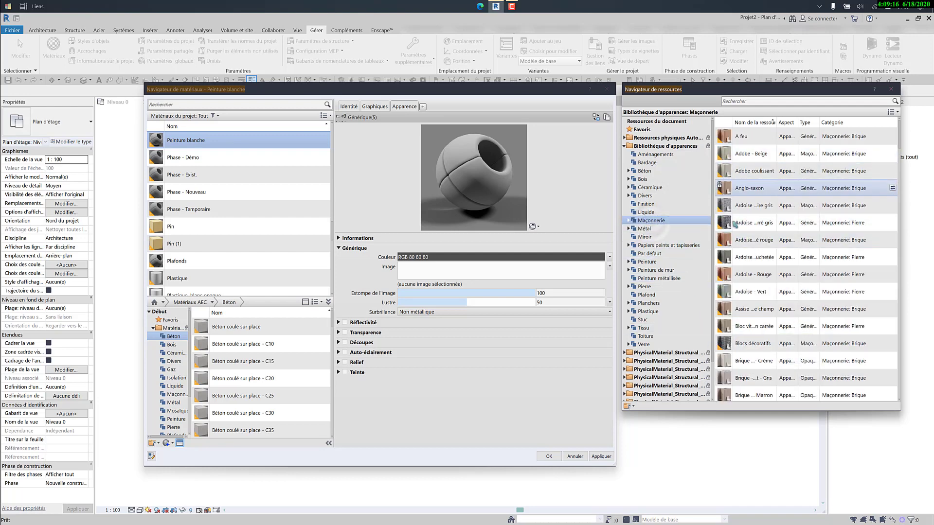
pyautogui.click(646, 262)
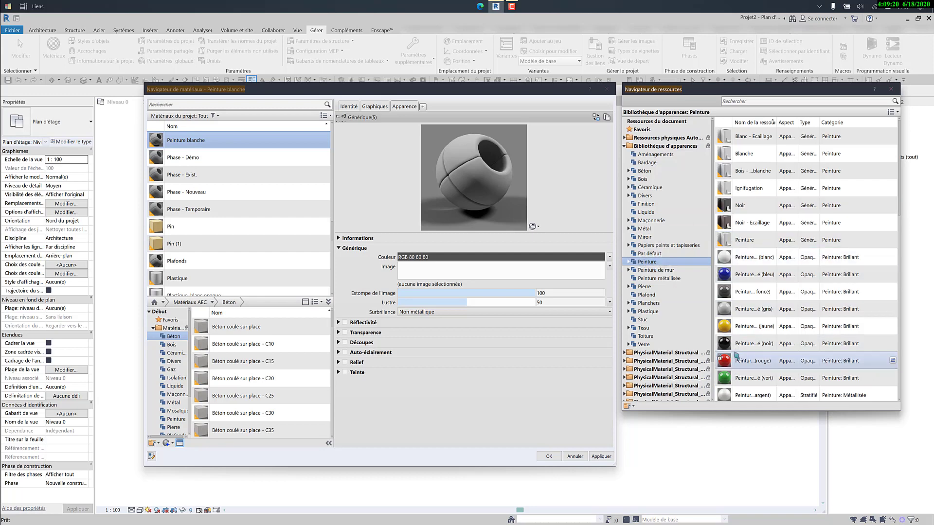
pyautogui.click(659, 278)
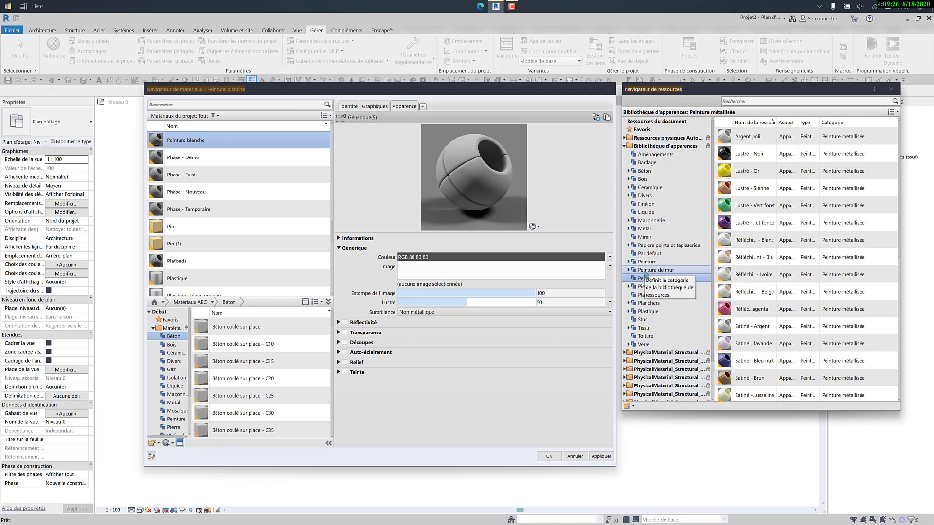
# Step: Look through the Peinture de mur assets and assign Texture du mur - Knockdown - Mat as the appearance of Peinture blanche
pyautogui.click(651, 270)
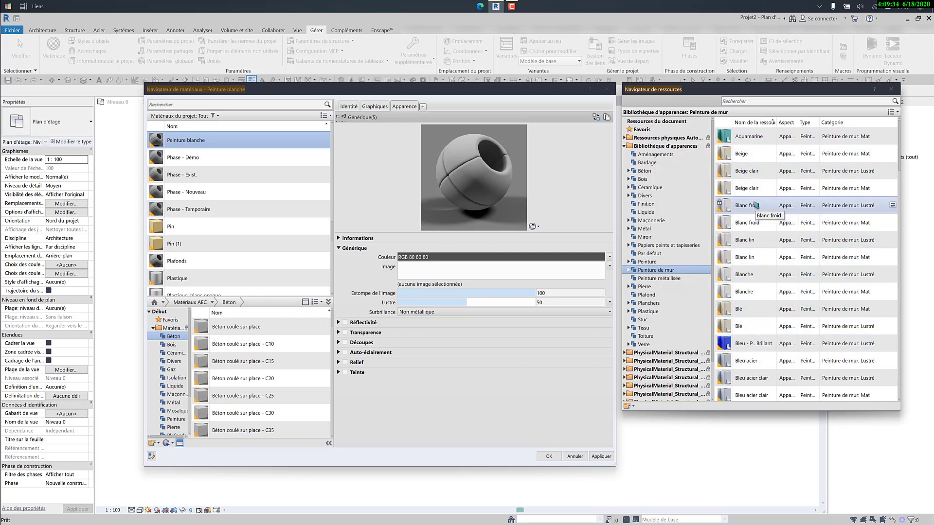
pyautogui.scroll(-10, 755, 233)
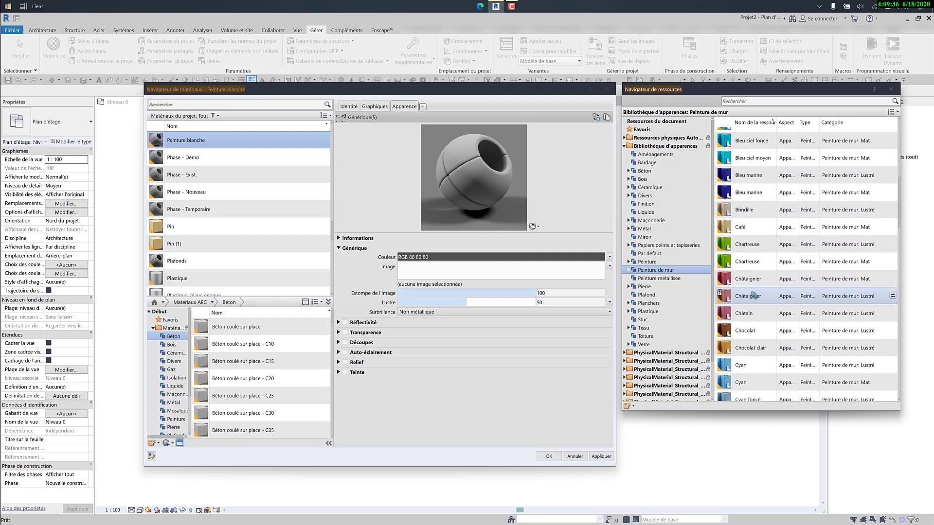
pyautogui.scroll(-10, 753, 295)
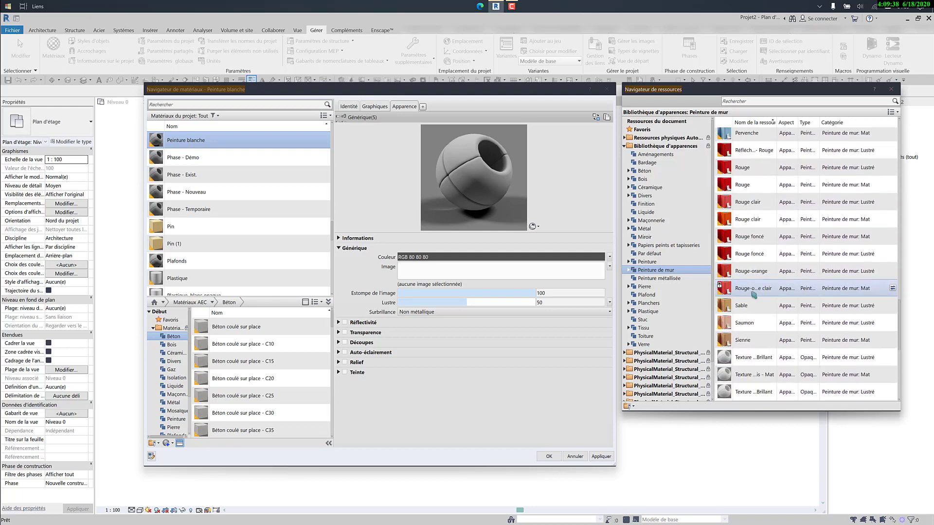
pyautogui.scroll(5, 753, 294)
pyautogui.scroll(15, 754, 292)
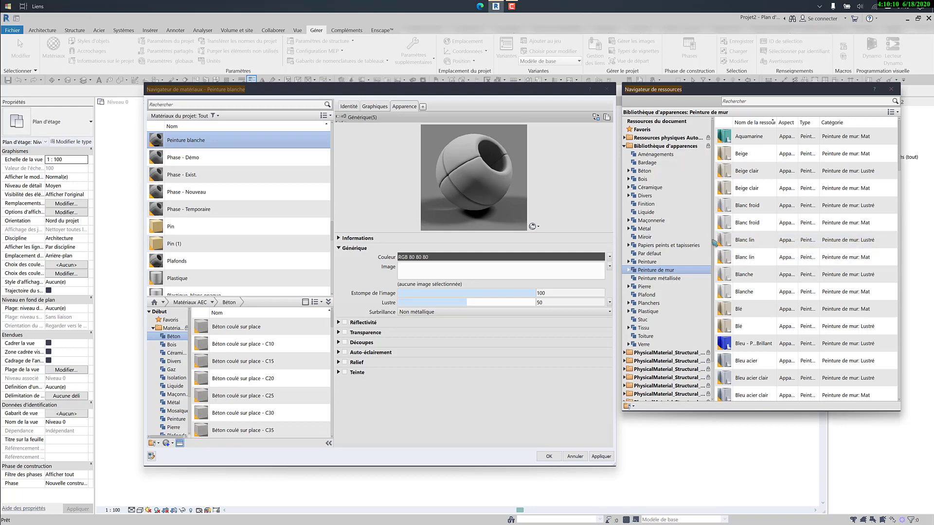
pyautogui.scroll(-10, 802, 253)
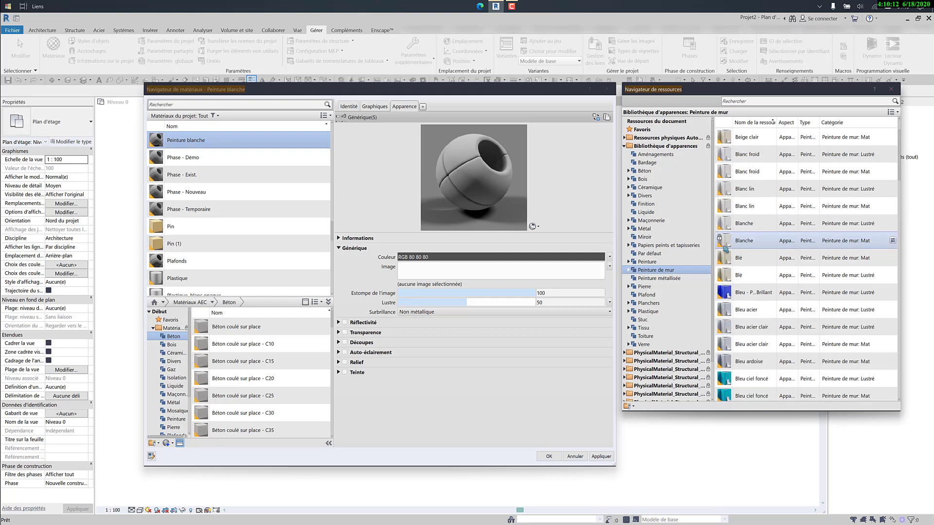
pyautogui.scroll(-15, 802, 253)
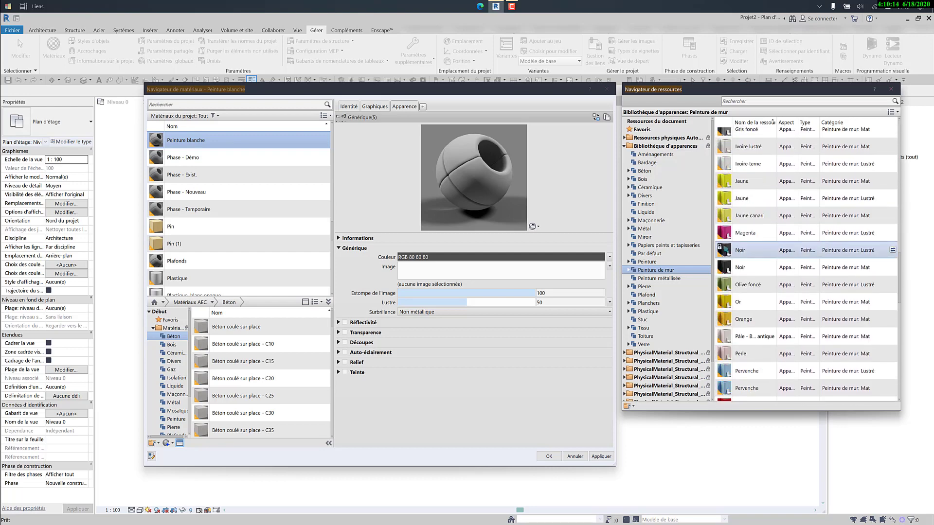
pyautogui.scroll(-9, 756, 254)
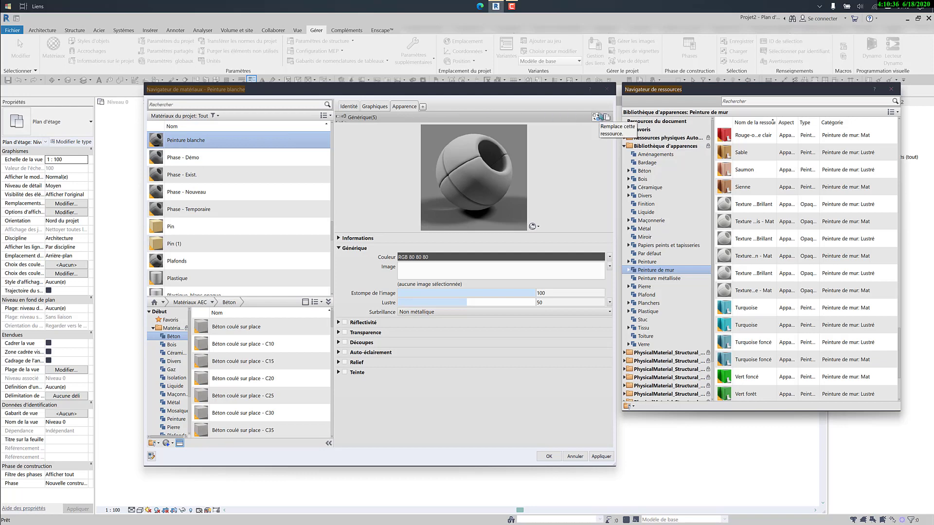
pyautogui.click(894, 256)
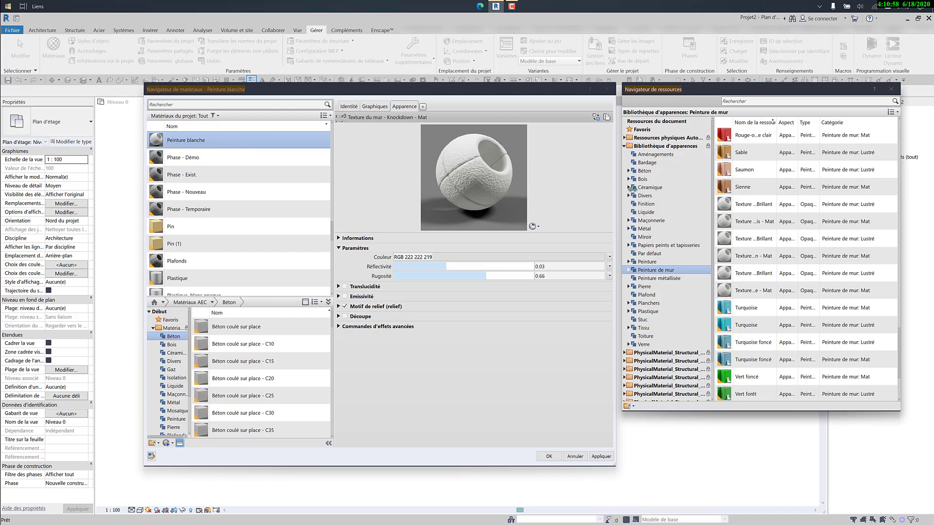
# Step: Replace the appearance asset of Peinture blanche with Texture du mur - Crachis - Brillant, and close the asset browser
pyautogui.moveTo(893, 207)
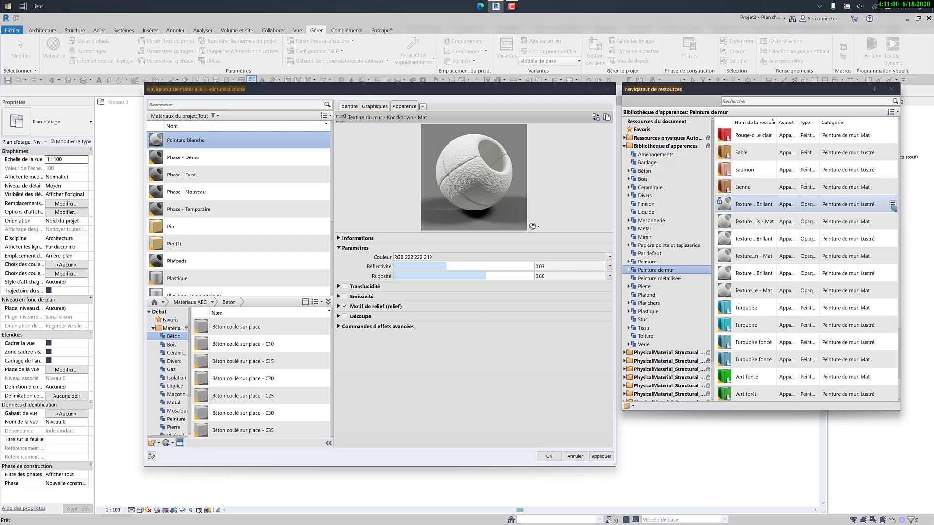
pyautogui.click(893, 207)
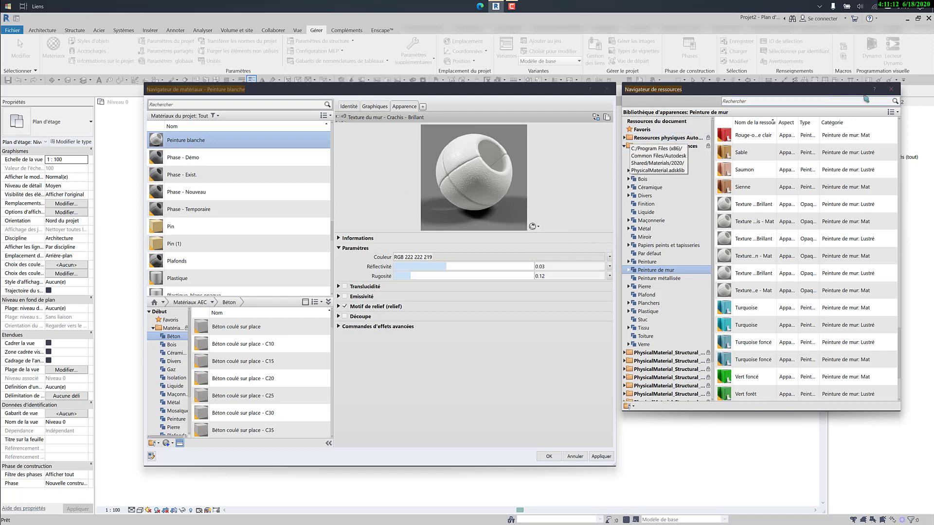
pyautogui.click(891, 90)
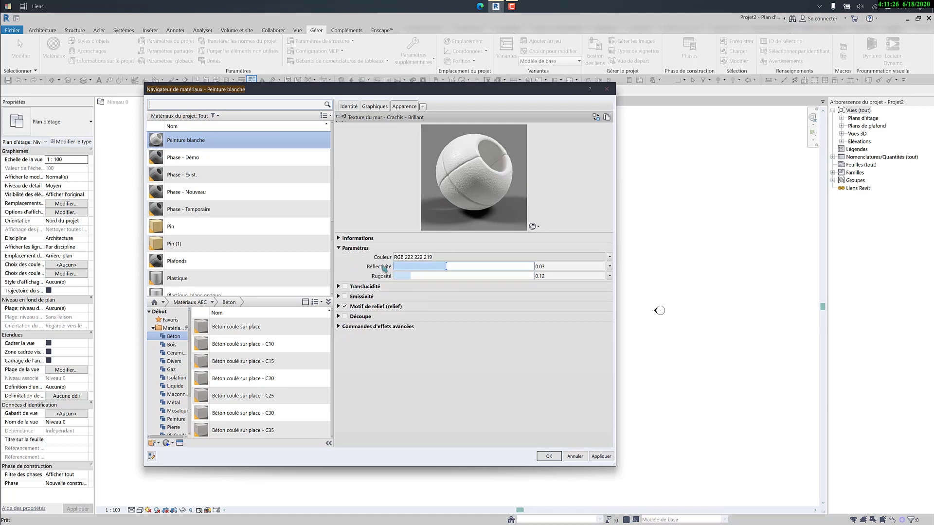
# Step: Apply a roughness of 0.97 to the wall texture of Peinture blanche, and lower the roughness to 0.03
pyautogui.moveTo(449, 265); pyautogui.dragTo(529, 273)
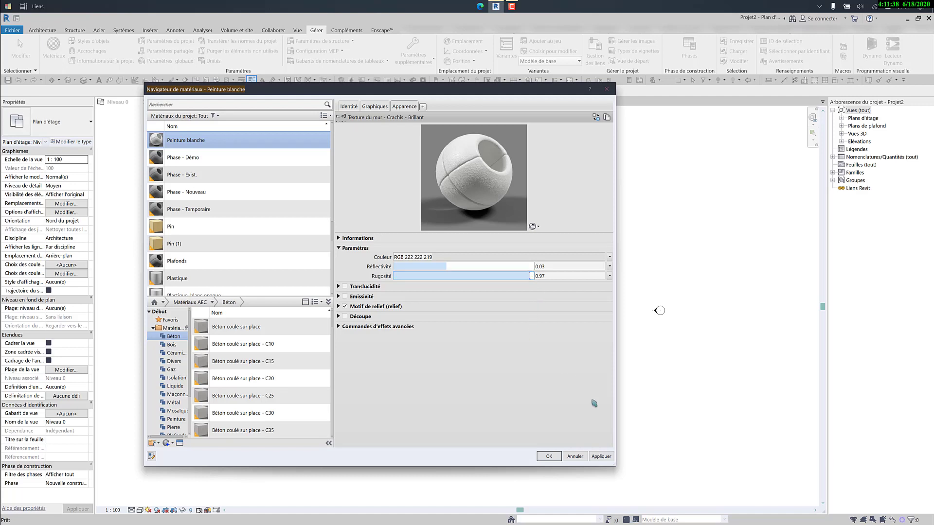
pyautogui.click(607, 455)
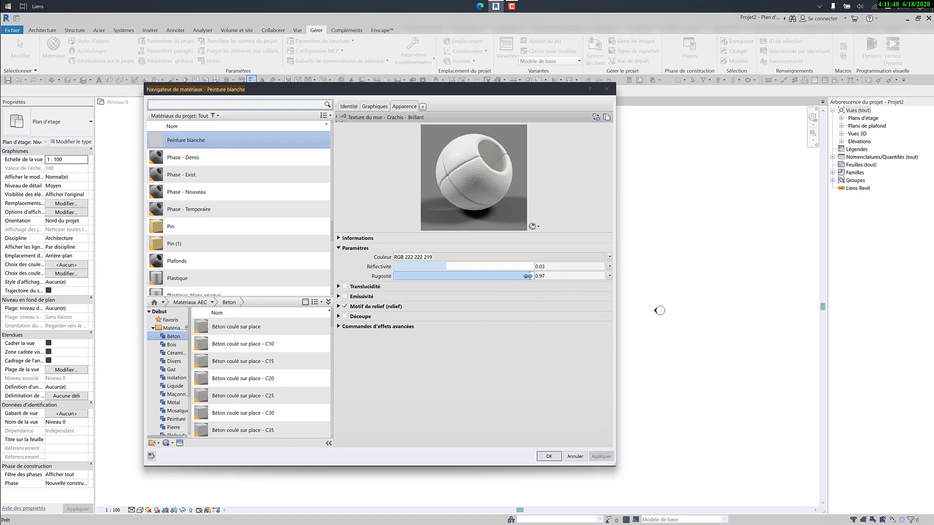
pyautogui.moveTo(528, 276); pyautogui.dragTo(404, 267)
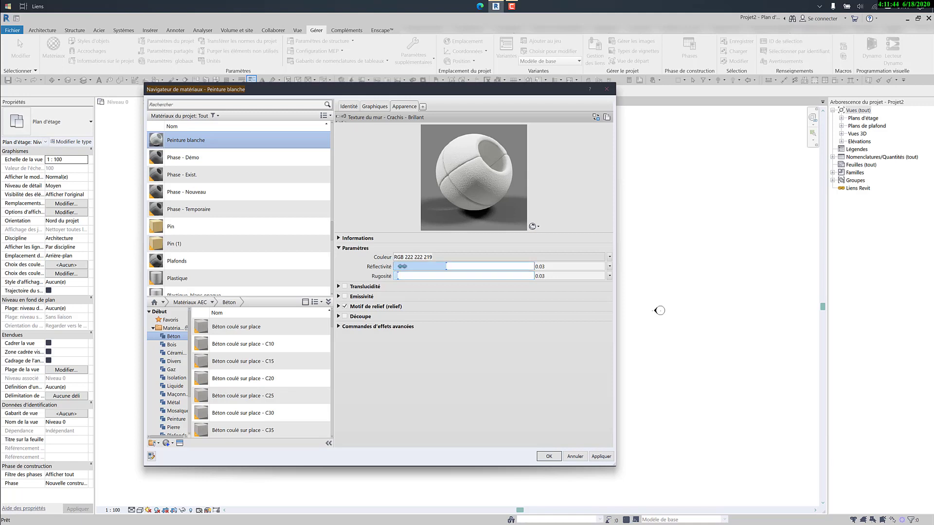
# Step: Raise the reflectivity of the Peinture blanche wall texture to 0.04
pyautogui.moveTo(449, 263); pyautogui.dragTo(464, 265)
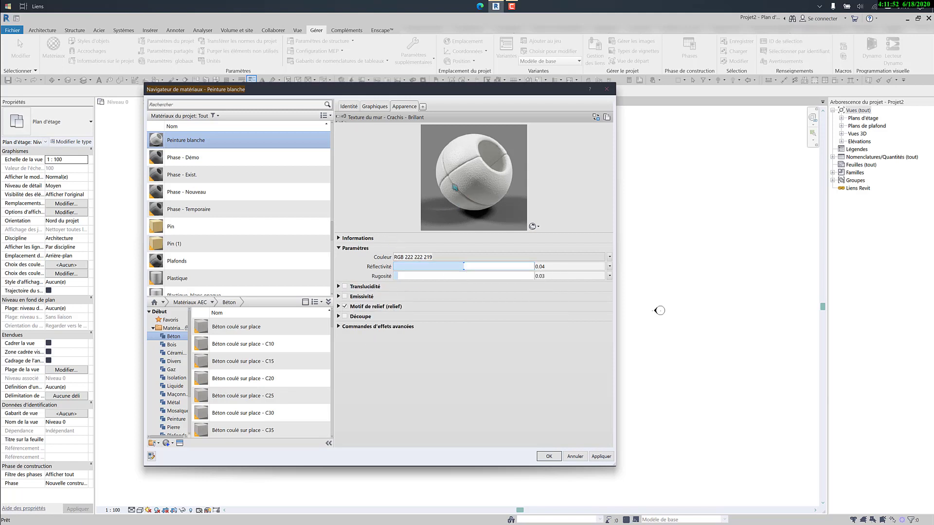
# Step: Try translucency with a white weight colour on Peinture blanche, and turn translucency back off
pyautogui.click(347, 288)
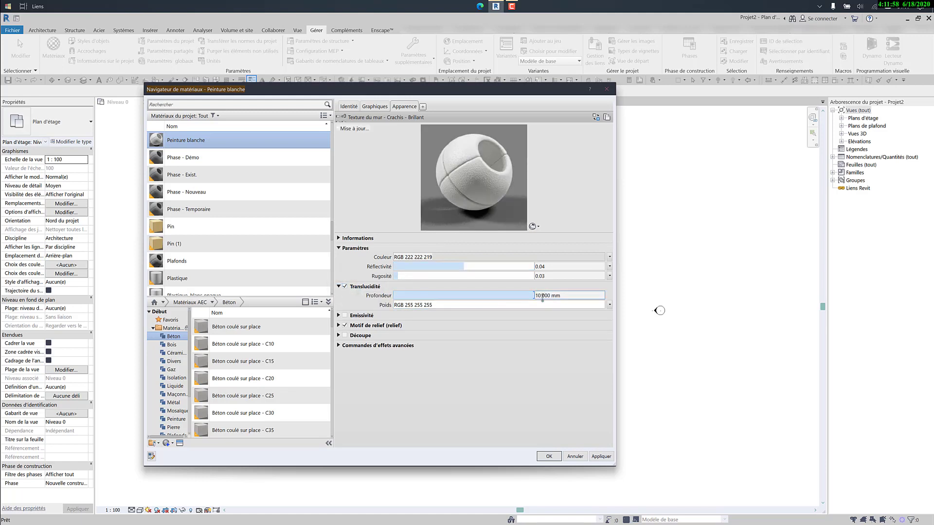
pyautogui.click(397, 306)
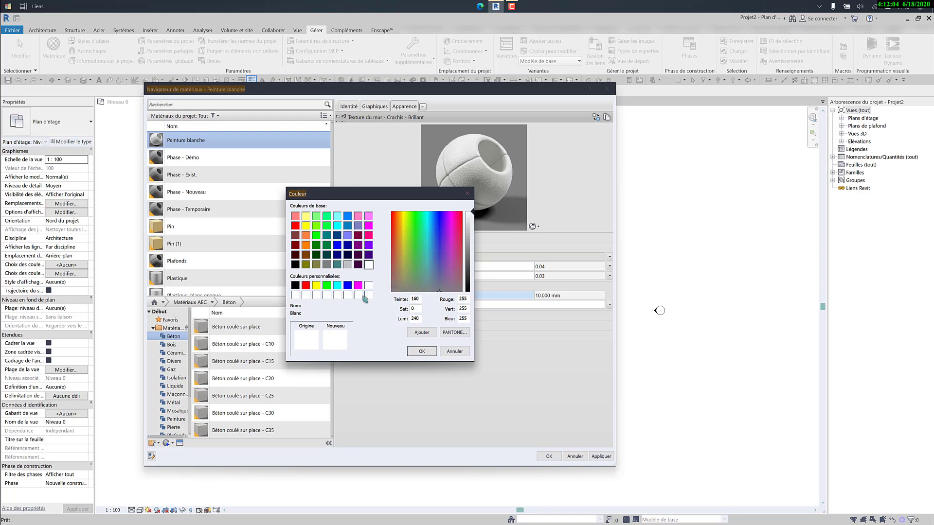
pyautogui.click(422, 351)
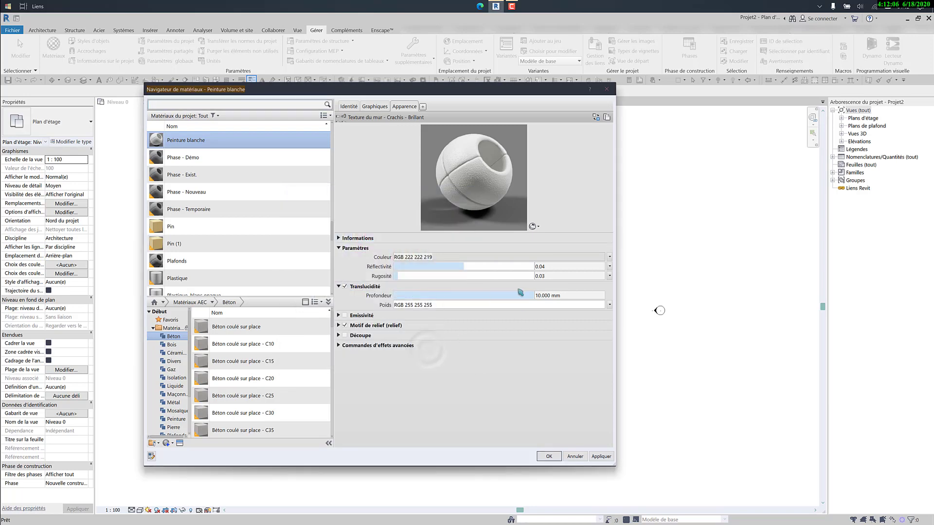
pyautogui.click(348, 288)
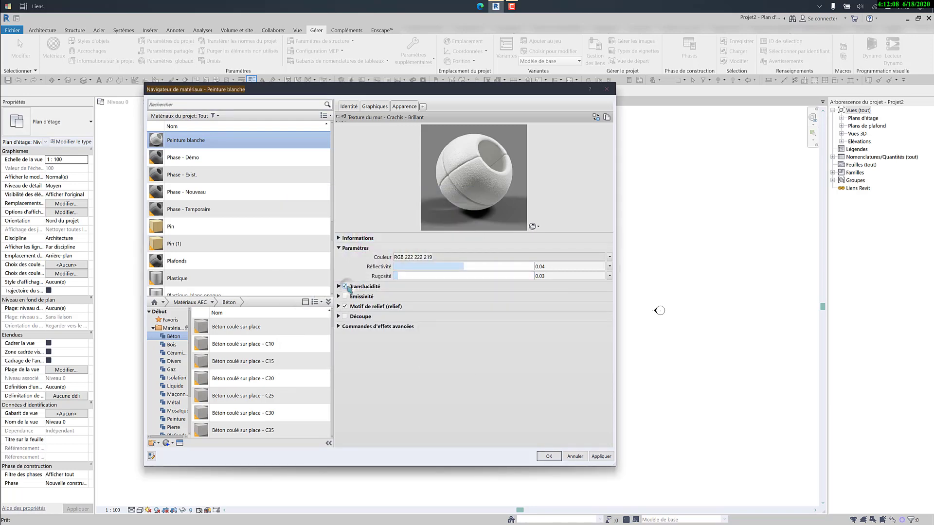
pyautogui.click(347, 289)
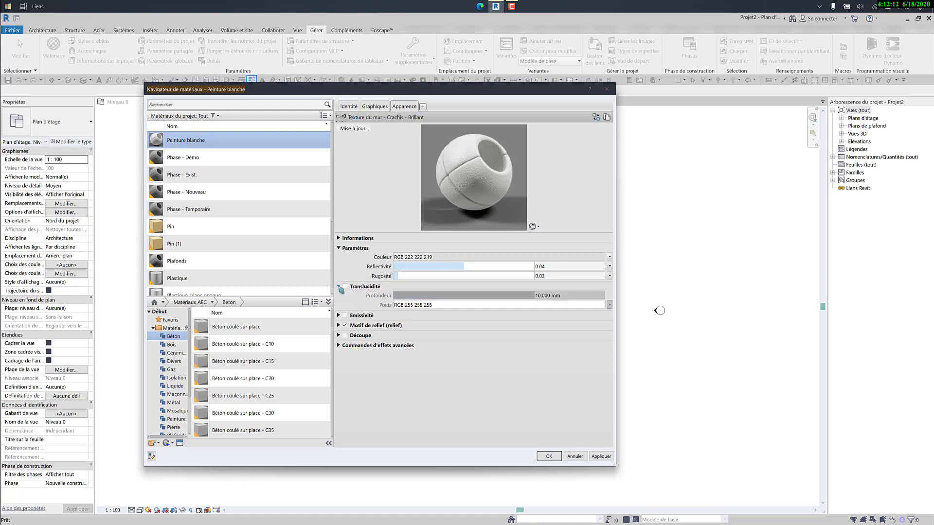
pyautogui.click(345, 287)
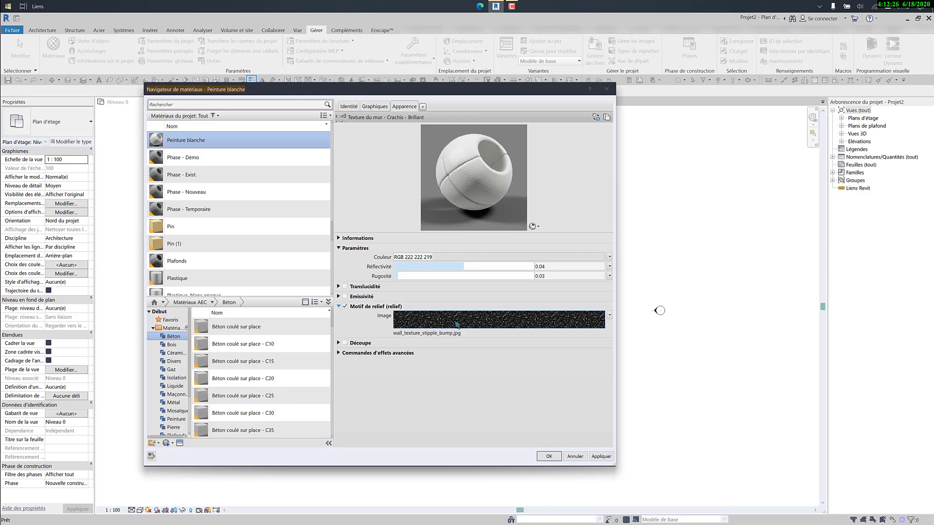
# Step: Inspect the texture editor settings of the relief pattern image, and close the editor without changes
pyautogui.click(610, 317)
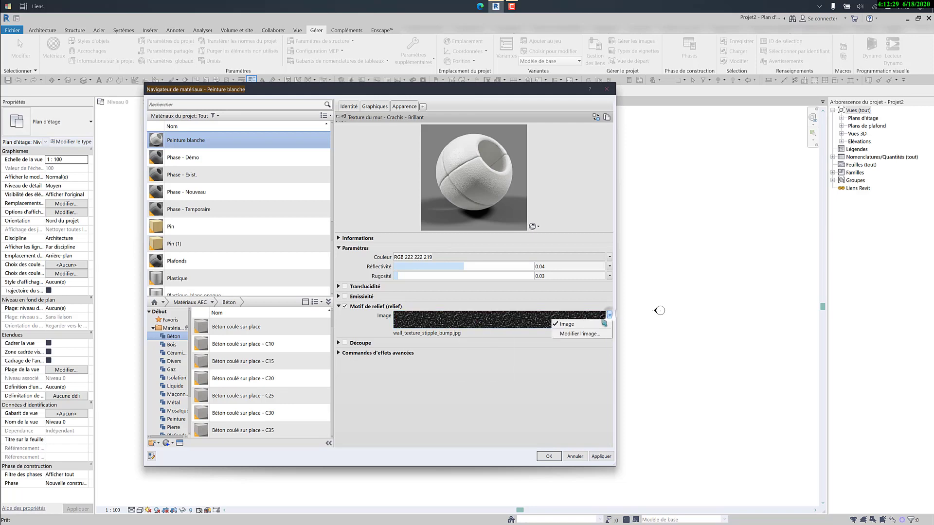
pyautogui.click(573, 334)
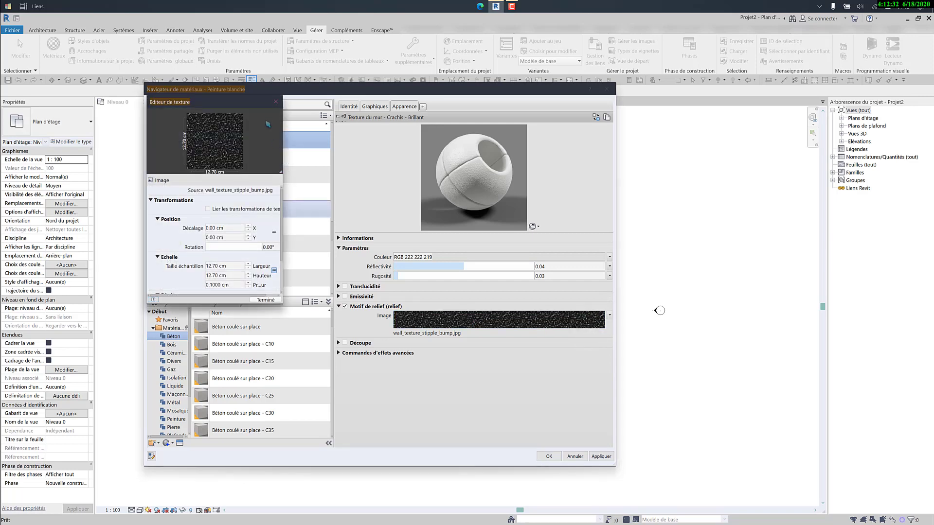
pyautogui.click(277, 102)
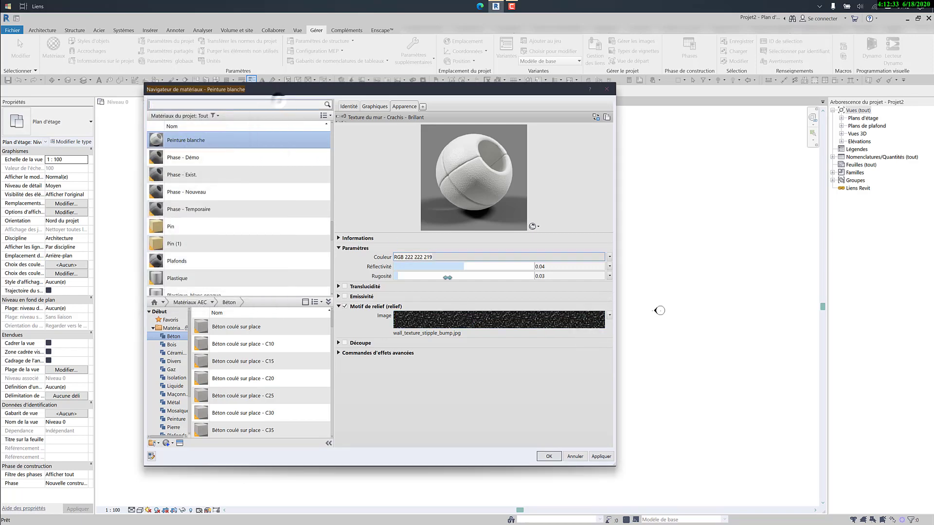
# Step: Replace the relief pattern image of Peinture blanche with Brick_Weave_Running_bump.png from the Mats folder
pyautogui.click(457, 334)
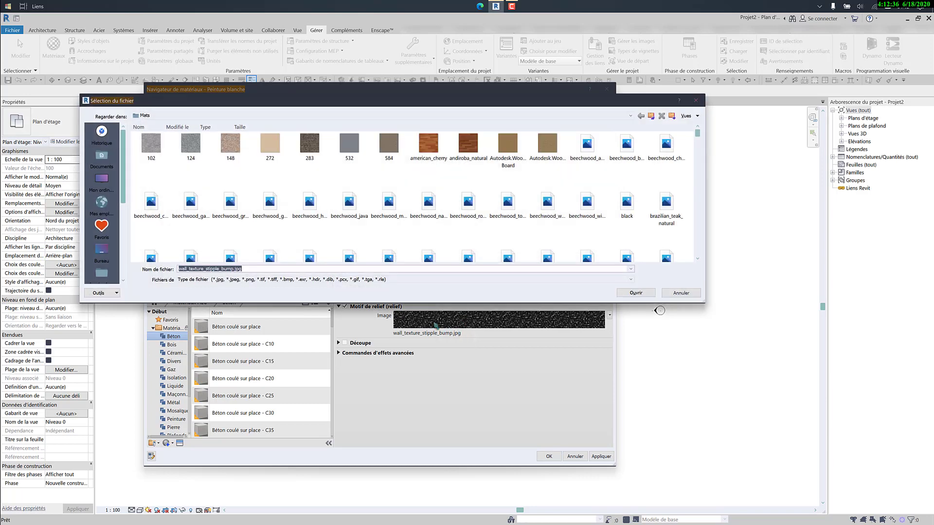
pyautogui.scroll(-2, 442, 185)
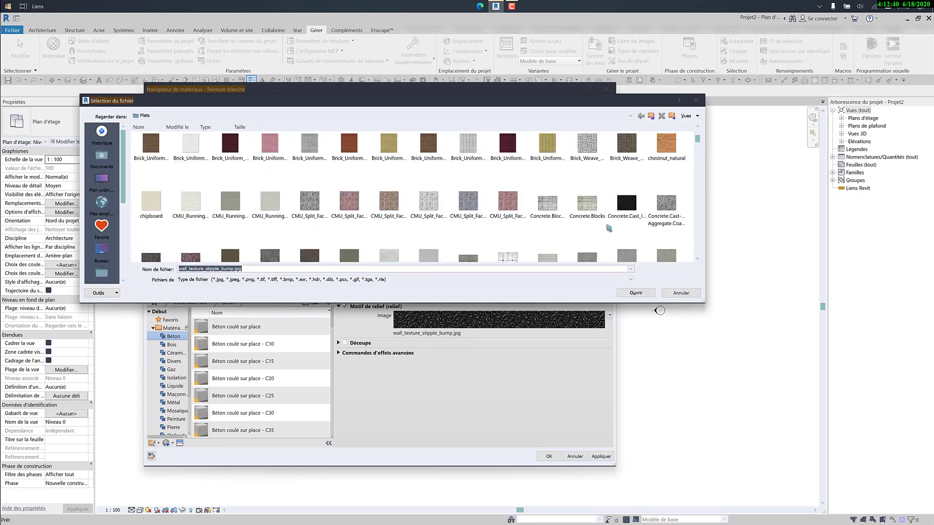
pyautogui.scroll(-1, 608, 228)
pyautogui.scroll(3, 603, 229)
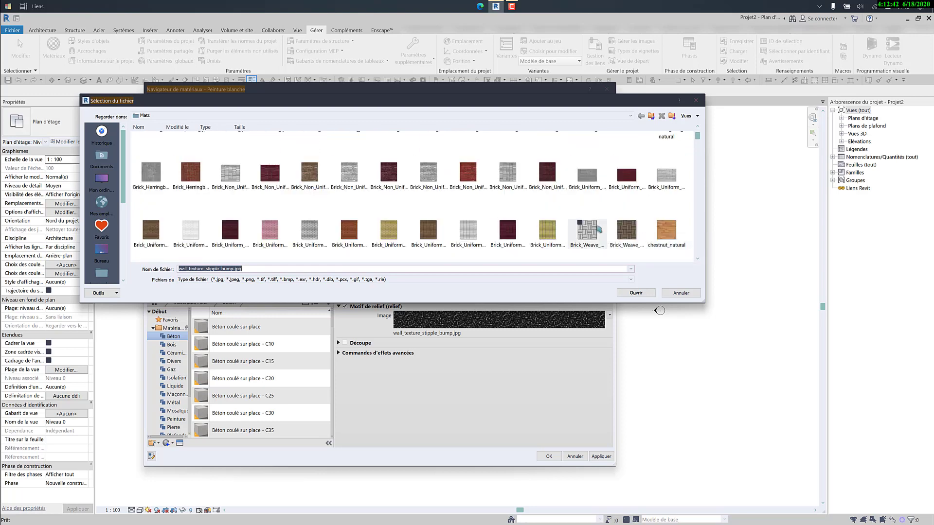
pyautogui.click(597, 230)
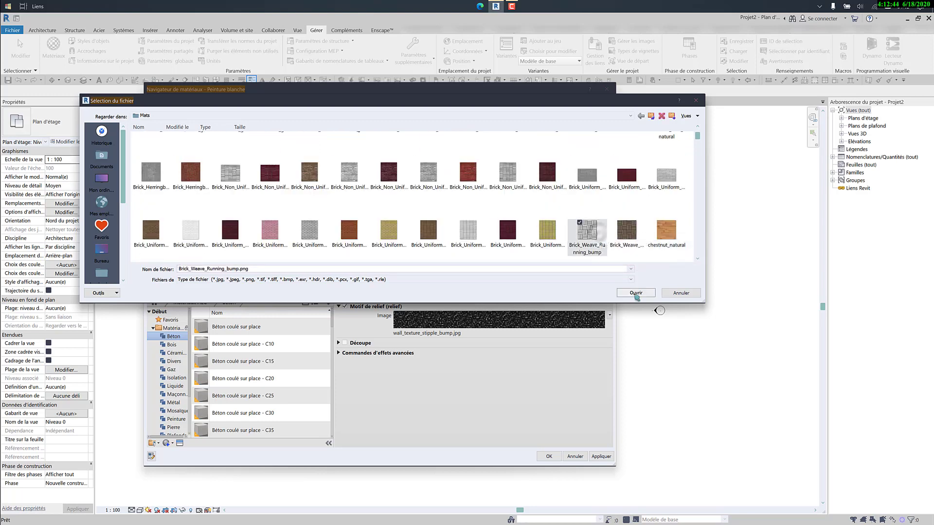
pyautogui.click(636, 294)
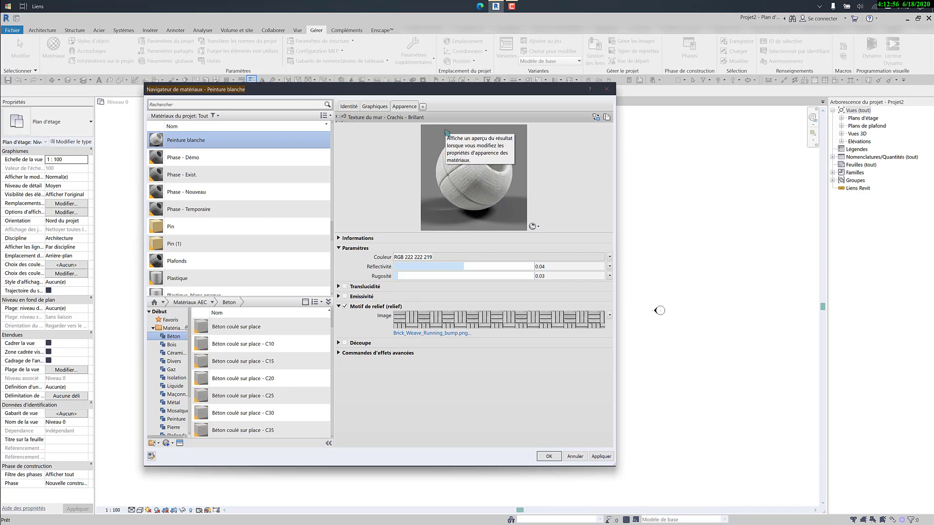
# Step: Browse the other texture images available for the relief pattern, and cancel the file selection
pyautogui.click(418, 320)
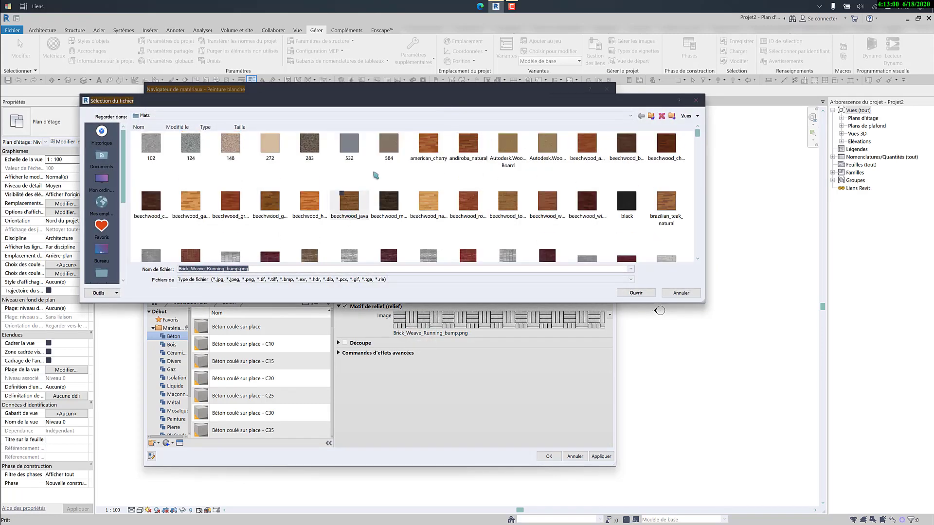
pyautogui.scroll(-1, 533, 162)
pyautogui.scroll(-5, 535, 163)
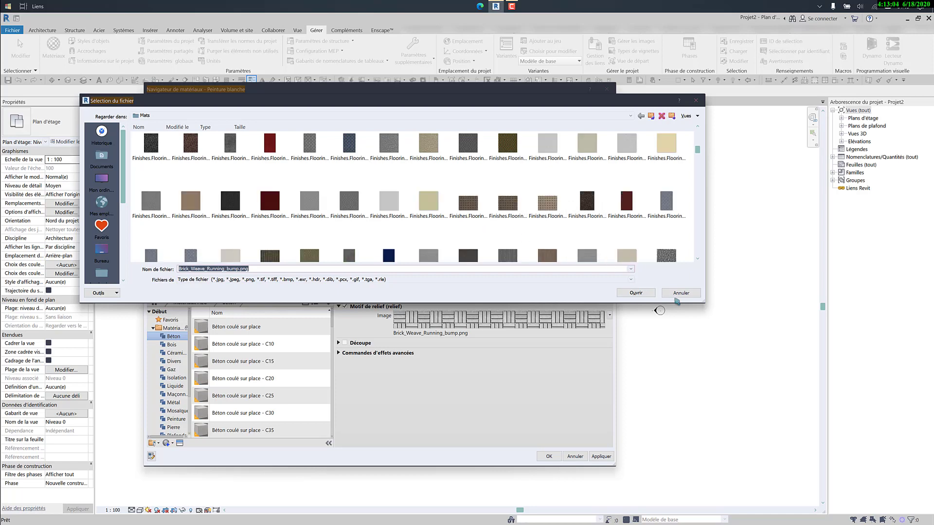
pyautogui.click(681, 293)
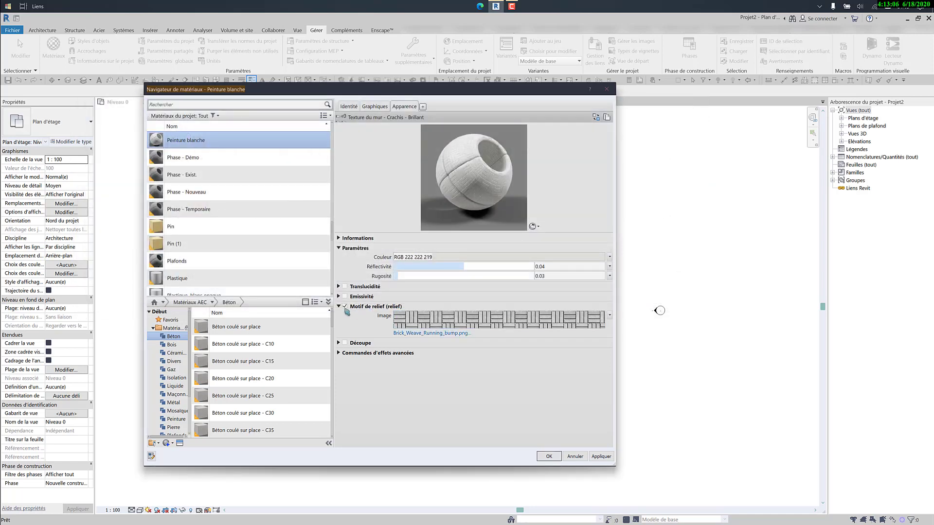
# Step: Turn off the relief pattern of Peinture blanche and apply the material changes
pyautogui.click(345, 306)
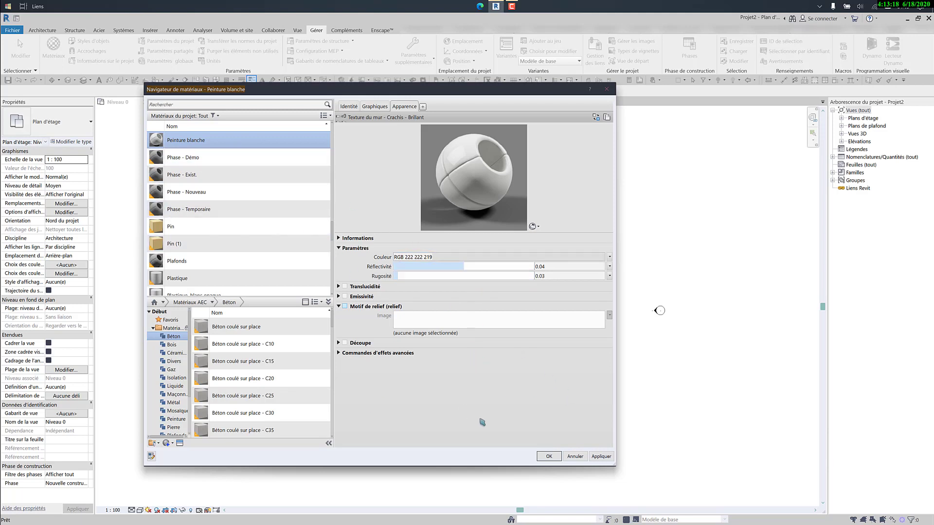
pyautogui.click(600, 458)
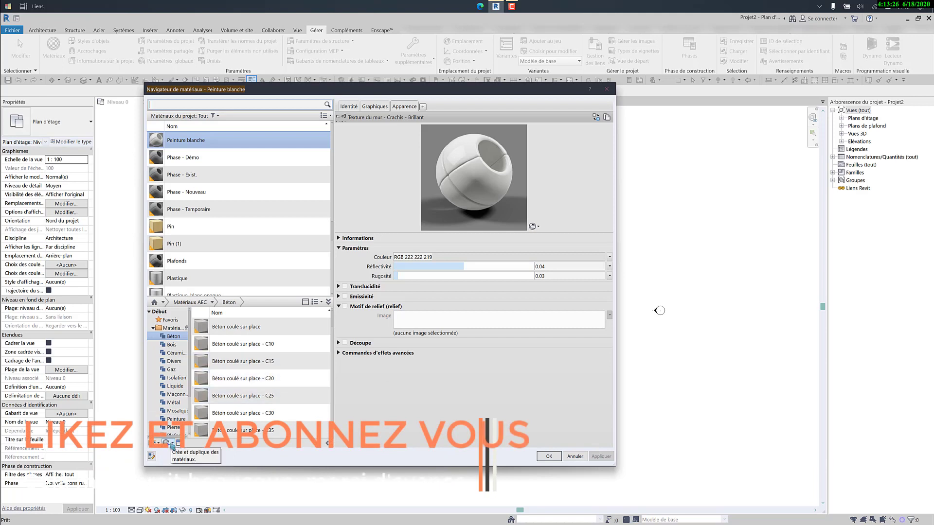
# Step: Duplicate the Peinture blanche material and name the copy Peinture Jaune
pyautogui.click(170, 444)
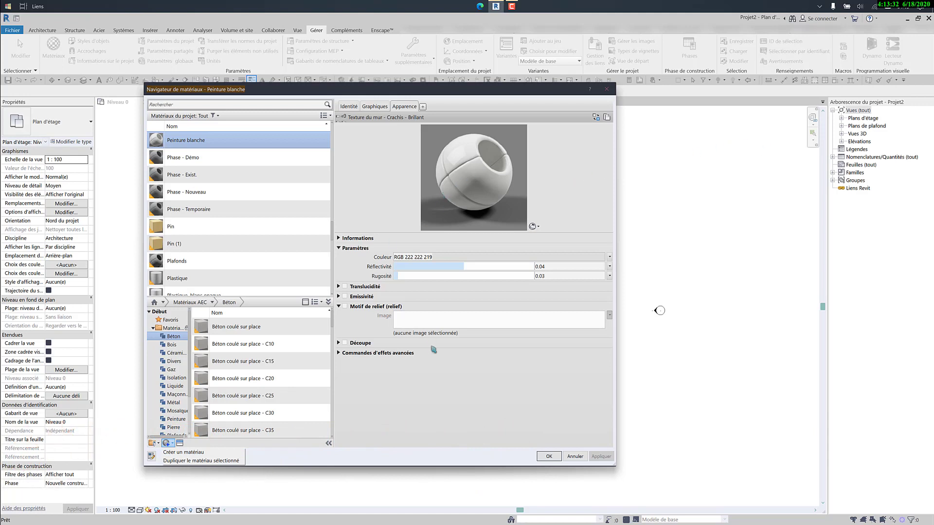
pyautogui.click(423, 370)
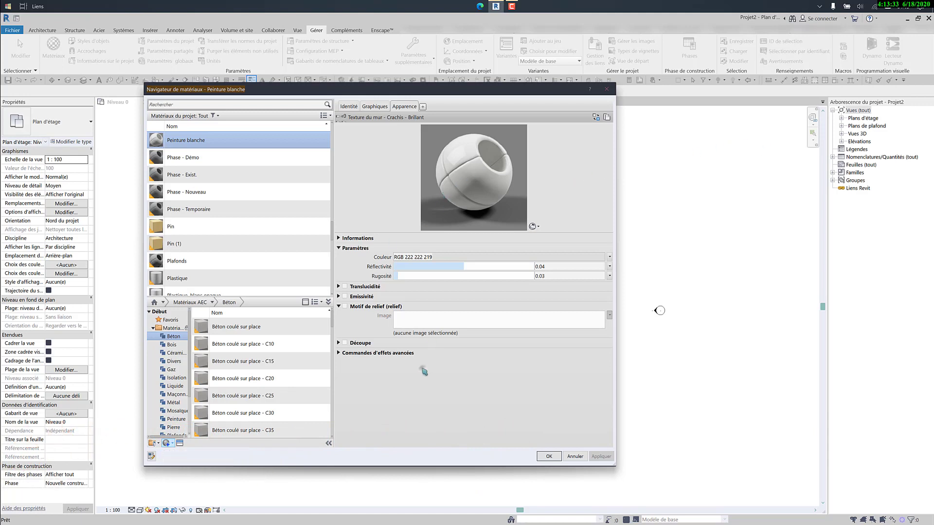
pyautogui.rightClick(185, 144)
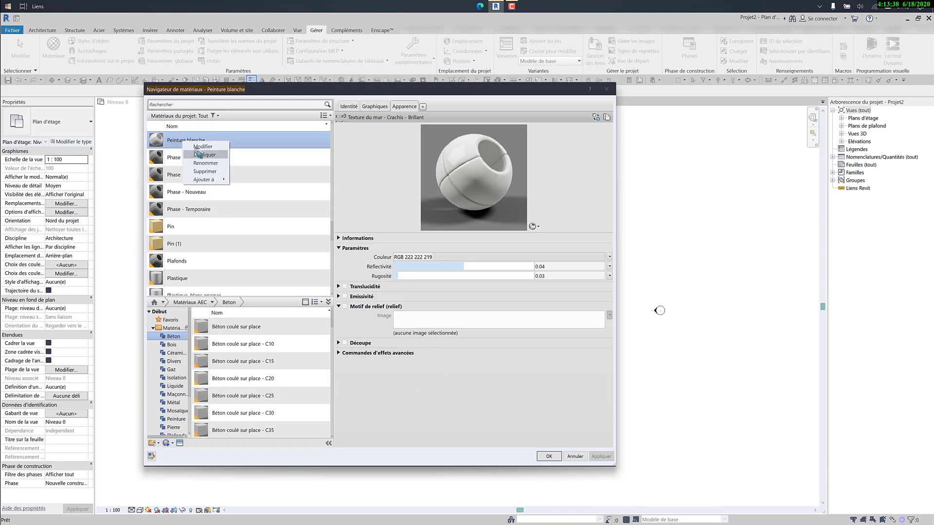
pyautogui.click(199, 154)
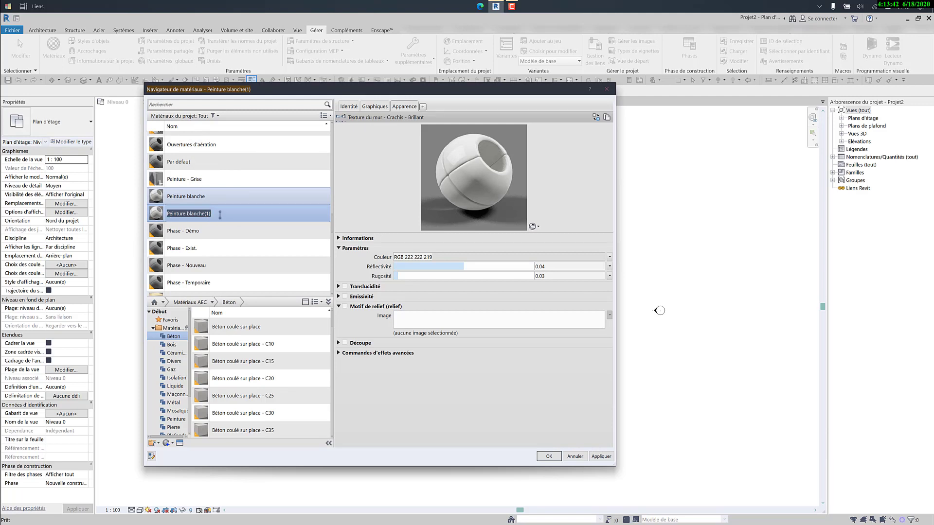
pyautogui.moveTo(220, 215); pyautogui.dragTo(187, 218)
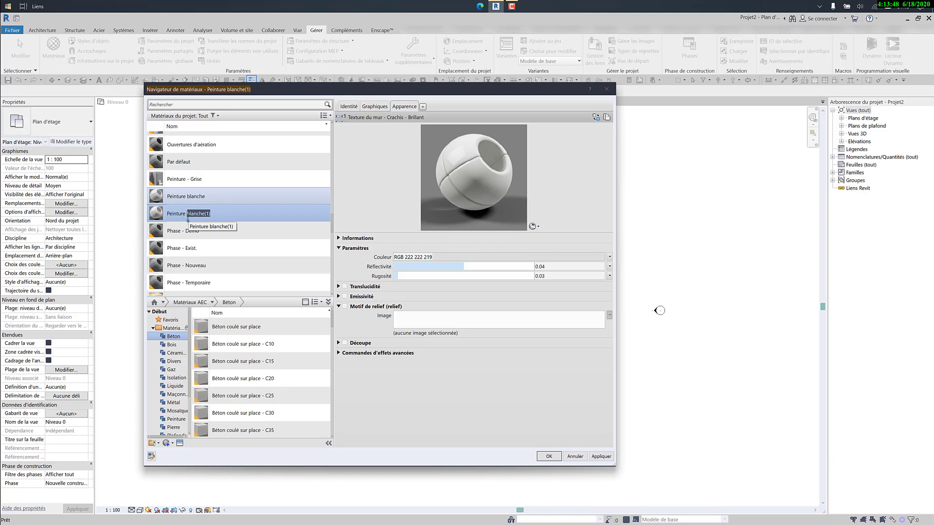
pyautogui.press('BackSpace')
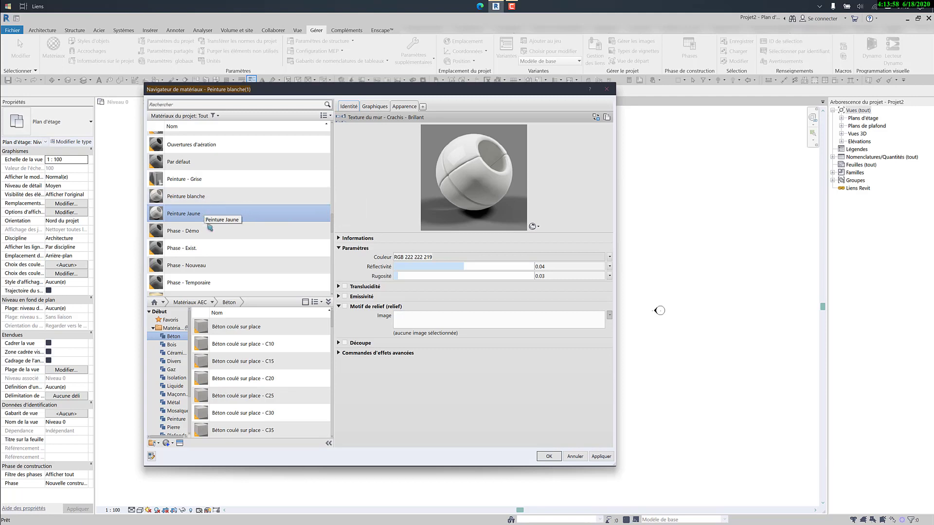
# Step: Set the appearance colour of Peinture Jaune to light yellow RGB 255 255 153, and apply the change
pyautogui.click(438, 258)
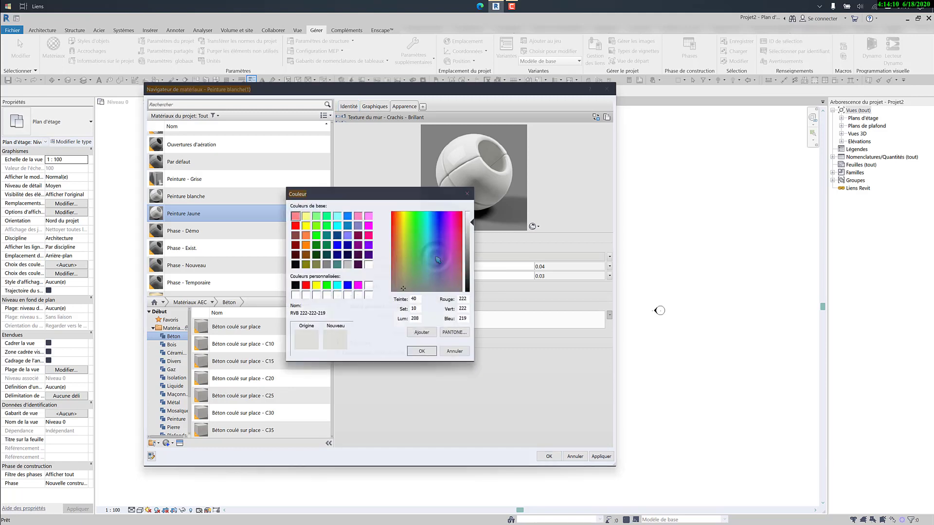
pyautogui.click(316, 285)
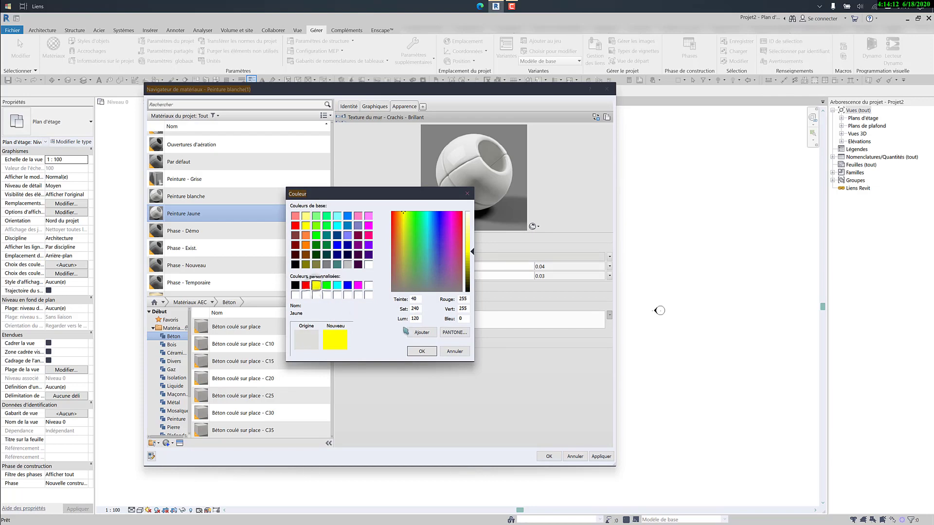
pyautogui.moveTo(405, 198); pyautogui.dragTo(708, 160)
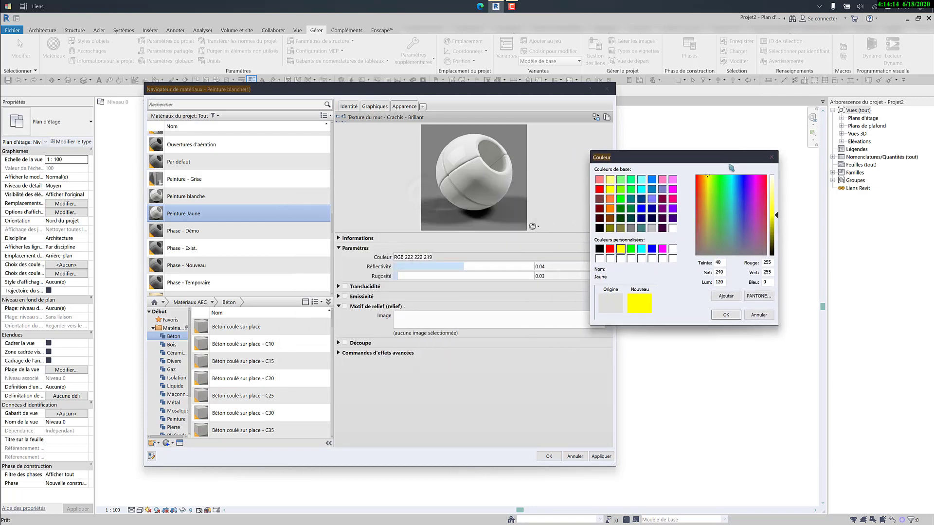
pyautogui.moveTo(775, 215); pyautogui.dragTo(780, 195)
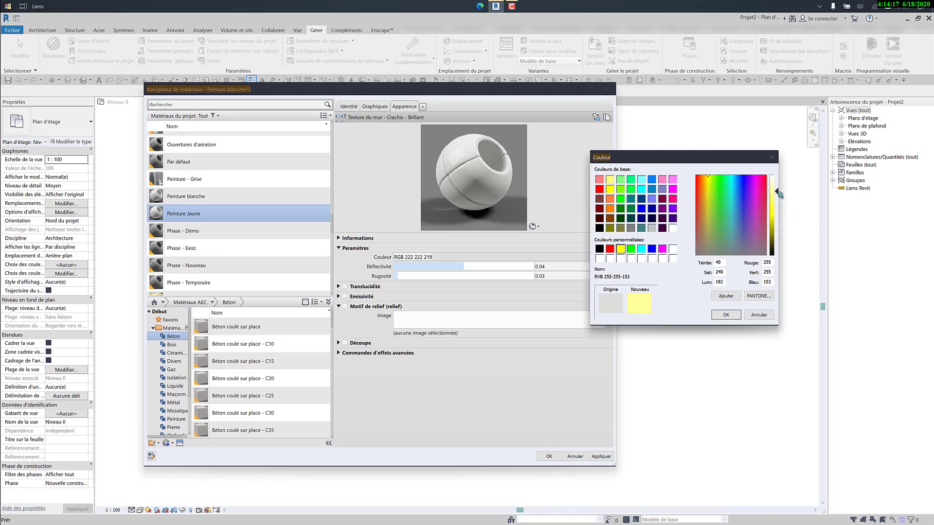
pyautogui.click(726, 315)
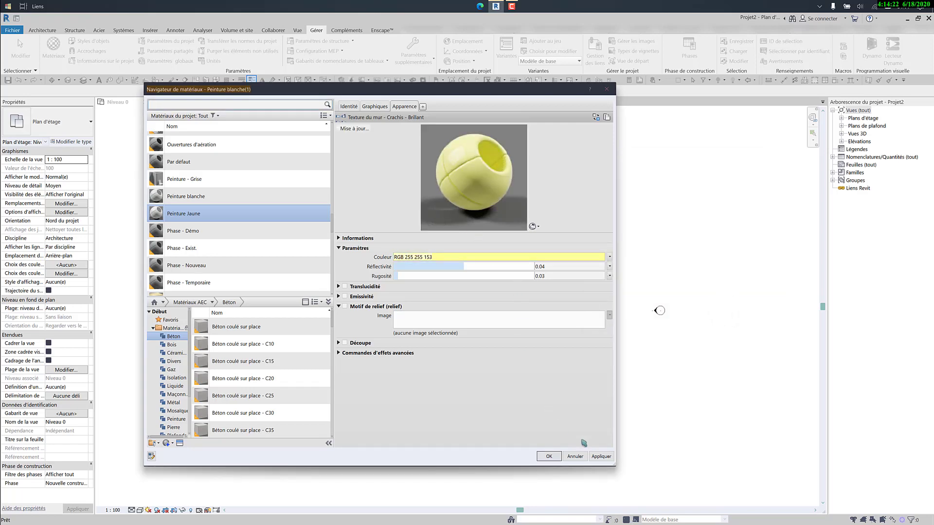
pyautogui.click(601, 457)
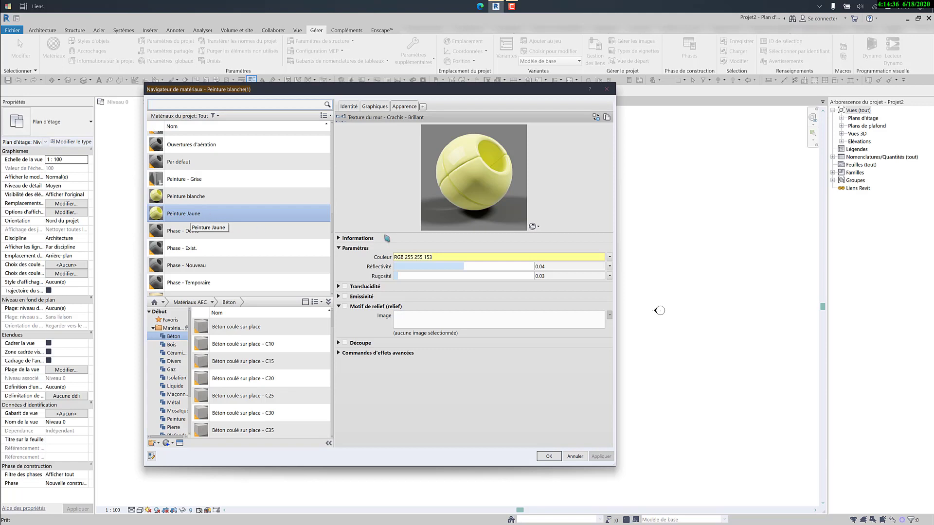
# Step: Change the appearance colour of Peinture Jaune to white, RGB 255 255 255
pyautogui.click(444, 256)
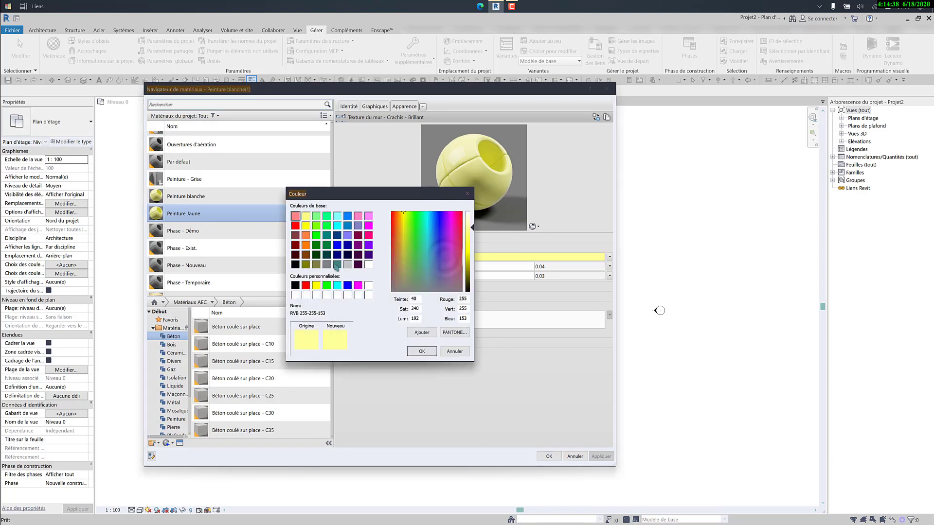
pyautogui.click(296, 296)
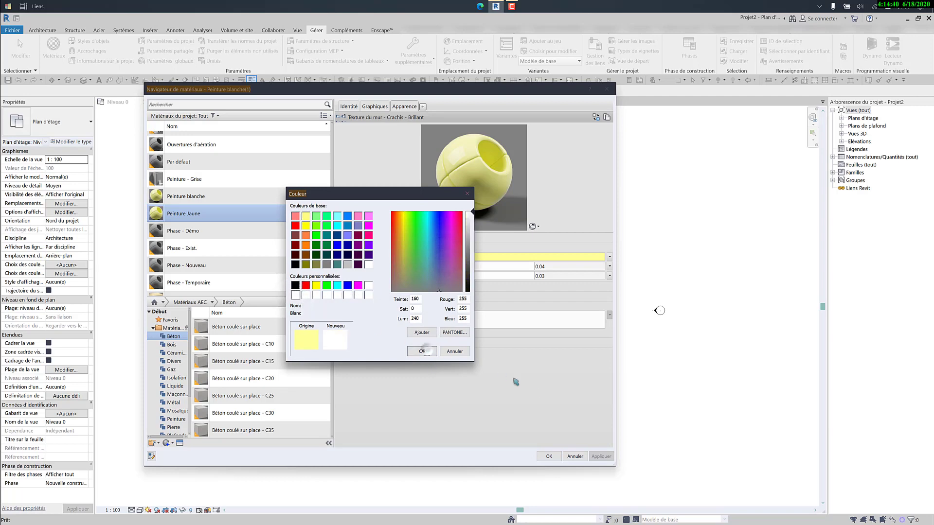
pyautogui.click(422, 351)
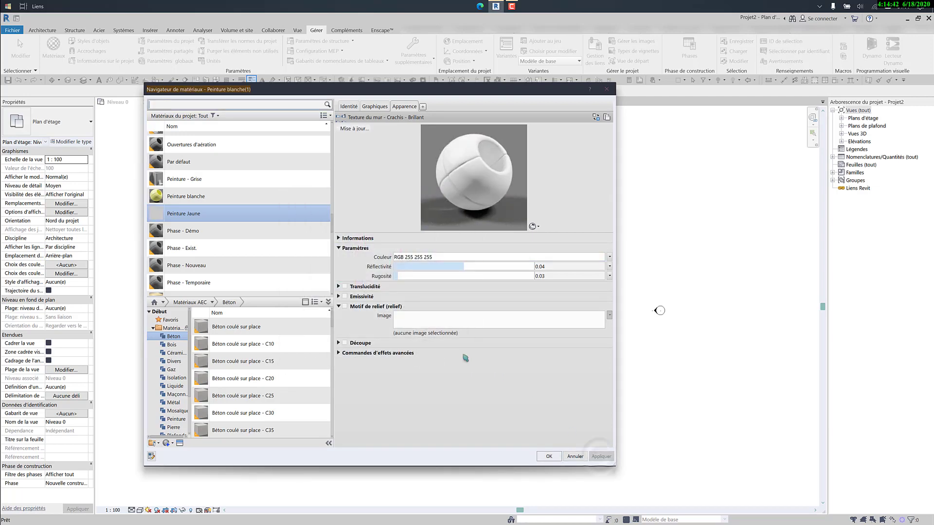
# Step: Duplicate the appearance asset of Peinture Jaune three times to make it independent of Peinture blanche
pyautogui.scroll(-1, 214, 210)
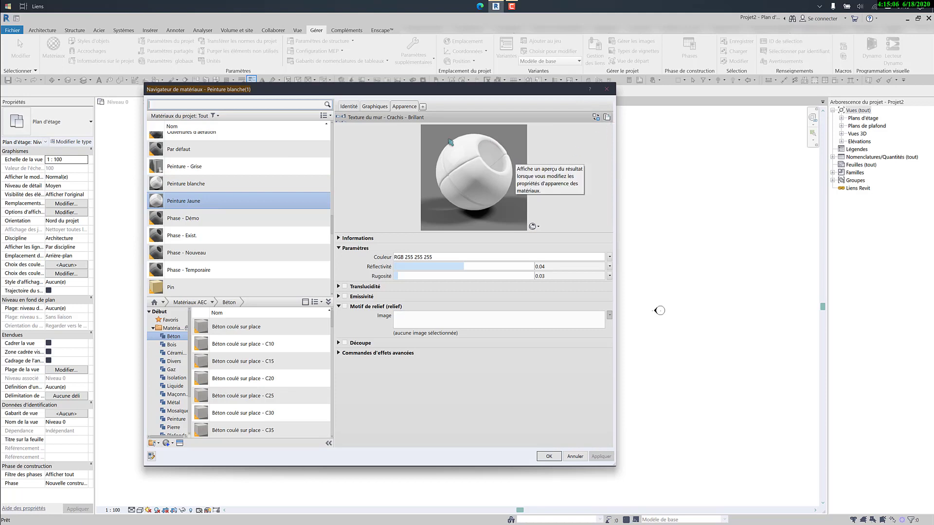
pyautogui.click(609, 119)
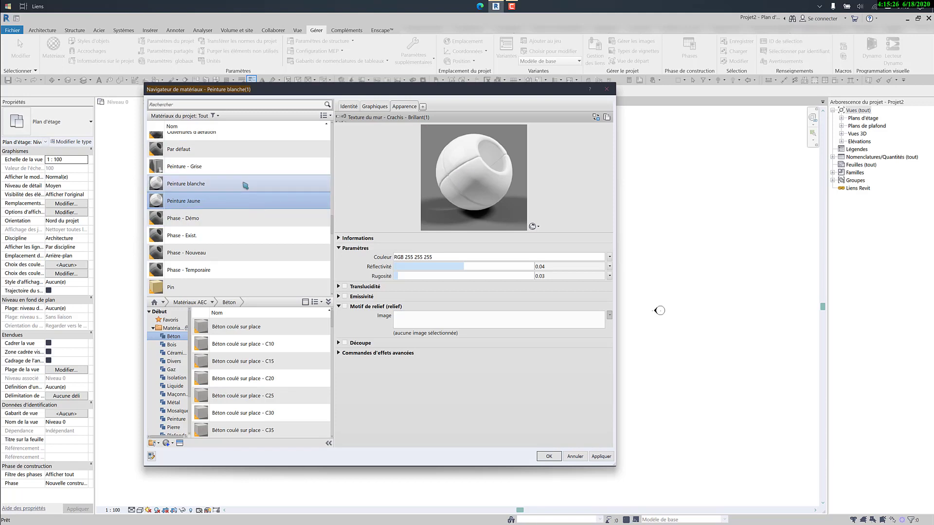
pyautogui.click(608, 119)
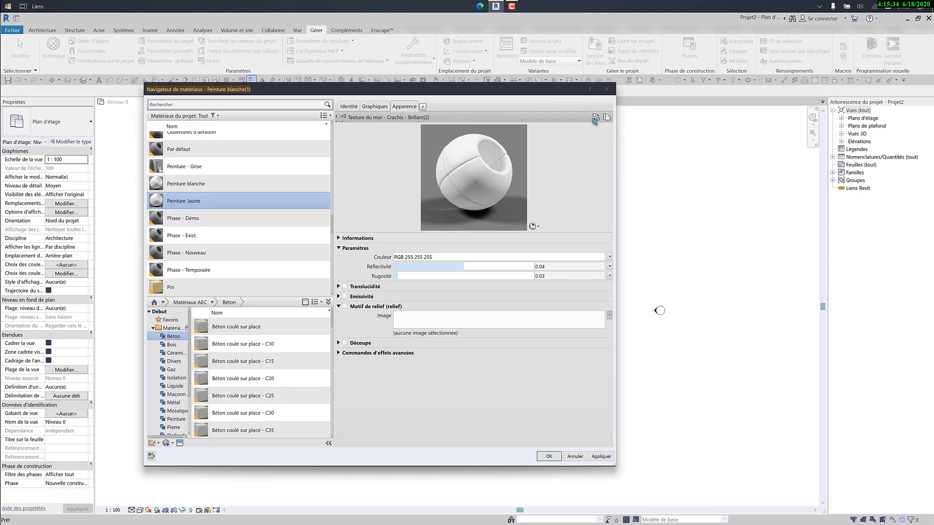
pyautogui.click(607, 117)
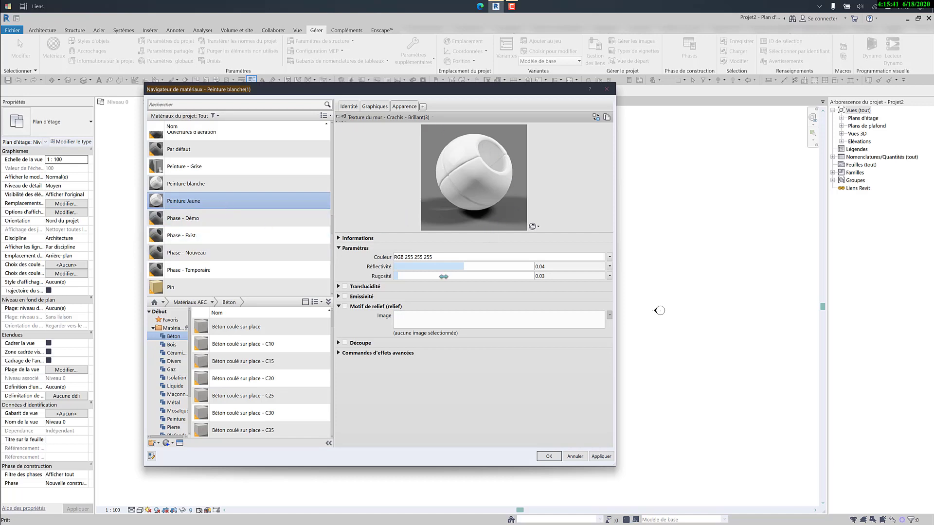
# Step: Set the appearance colour of Peinture Jaune to pale yellow, RGB 255 255 225, and apply the change
pyautogui.click(425, 256)
pyautogui.click(316, 285)
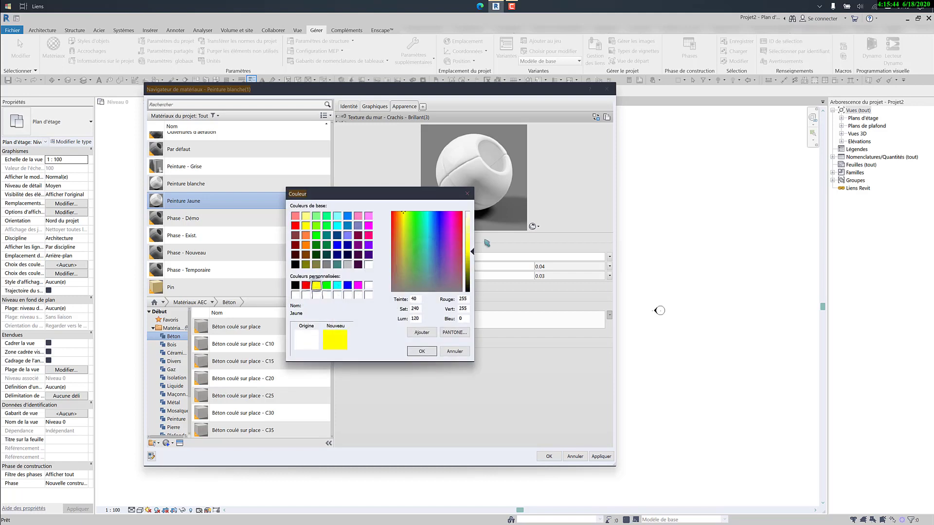
pyautogui.moveTo(474, 253); pyautogui.dragTo(475, 222)
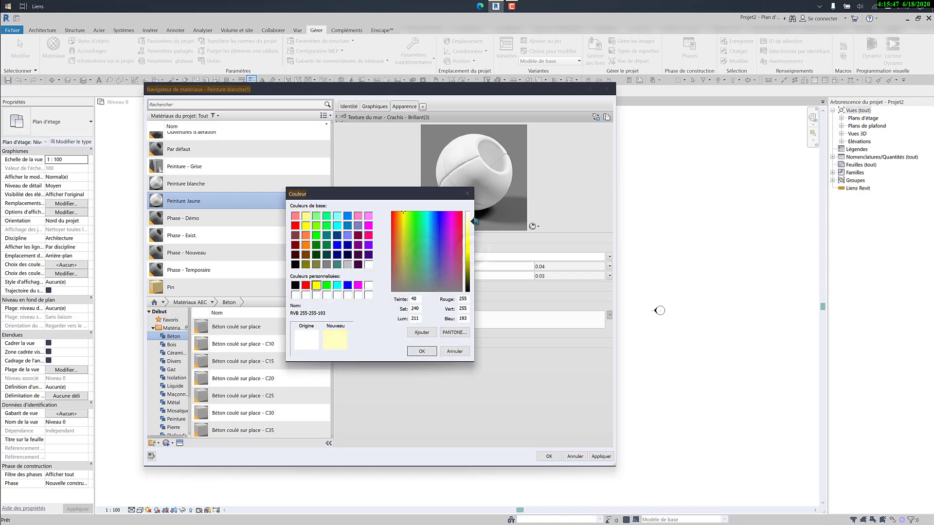
pyautogui.click(419, 351)
pyautogui.click(603, 456)
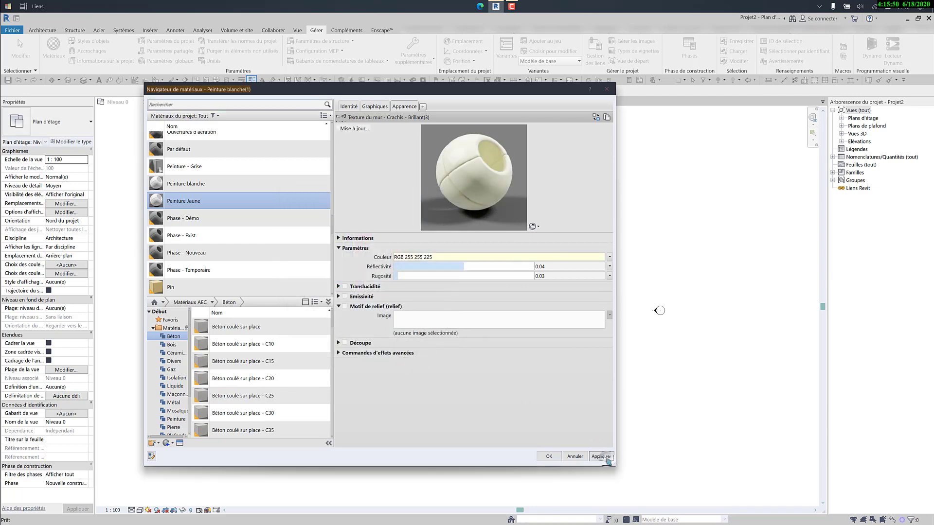
pyautogui.click(549, 457)
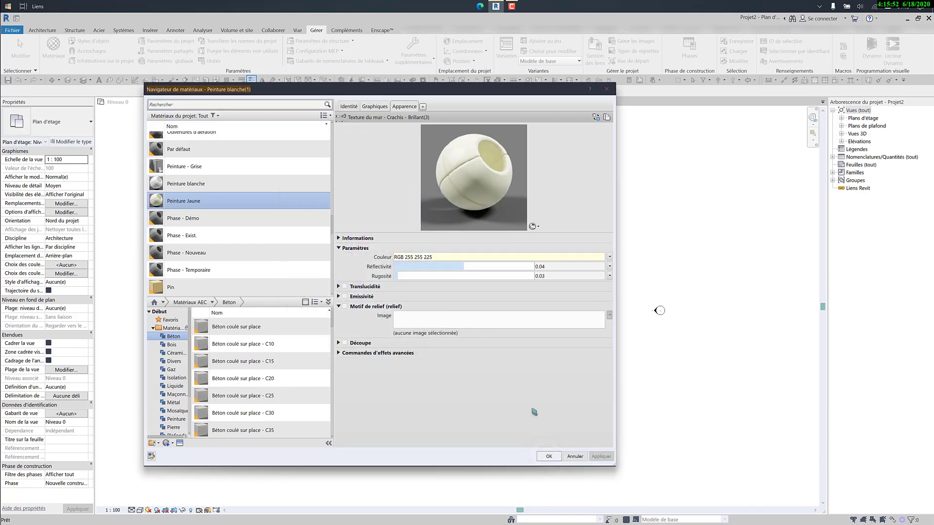
# Step: Duplicate the Peinture Jaune material, name the copy Peinture bleu, and duplicate its appearance asset
pyautogui.rightClick(161, 200)
pyautogui.click(180, 213)
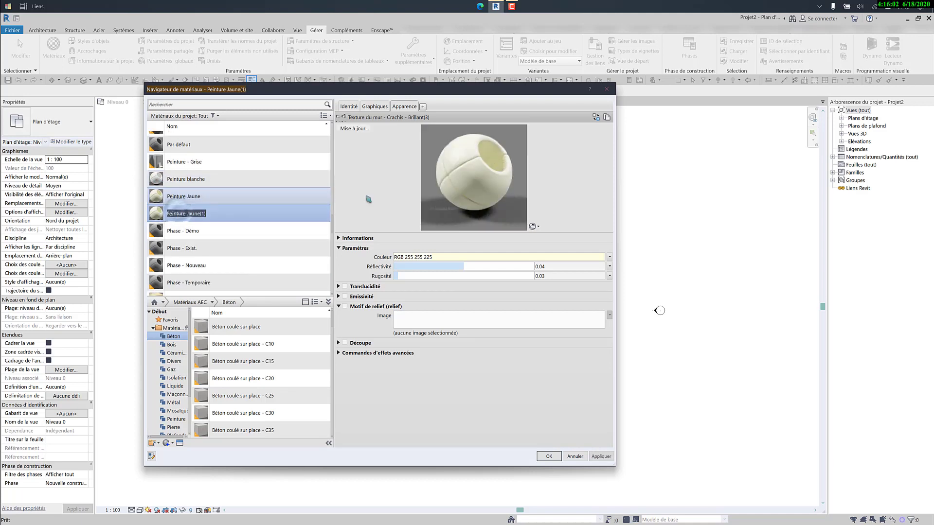
pyautogui.moveTo(200, 214); pyautogui.dragTo(187, 215)
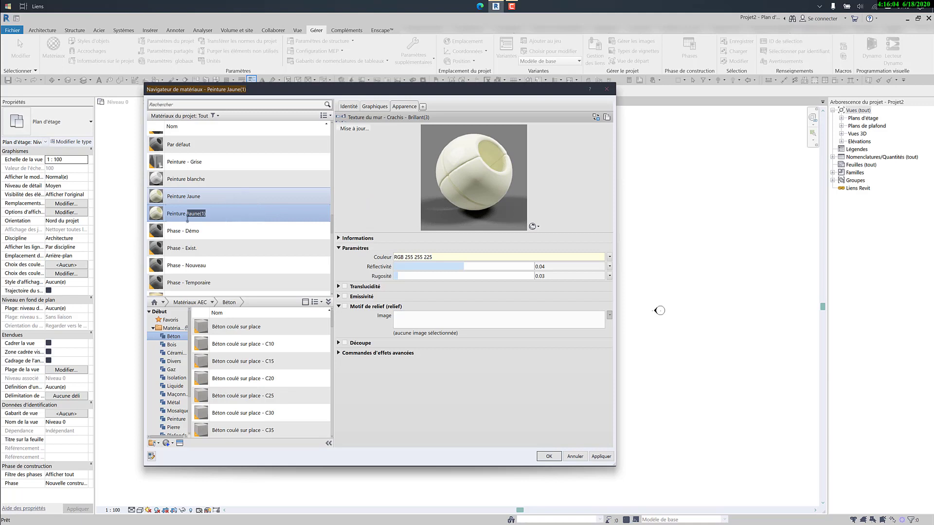
pyautogui.write('ble')
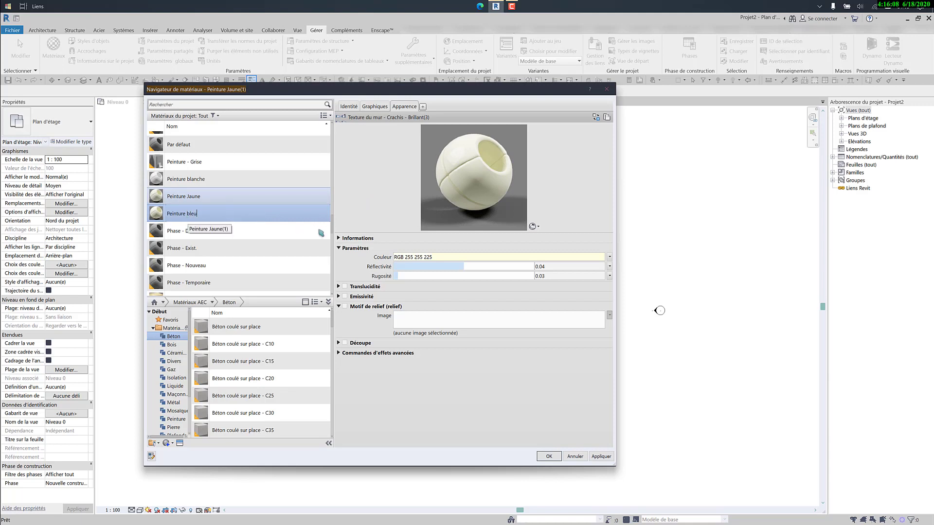
pyautogui.press('Return')
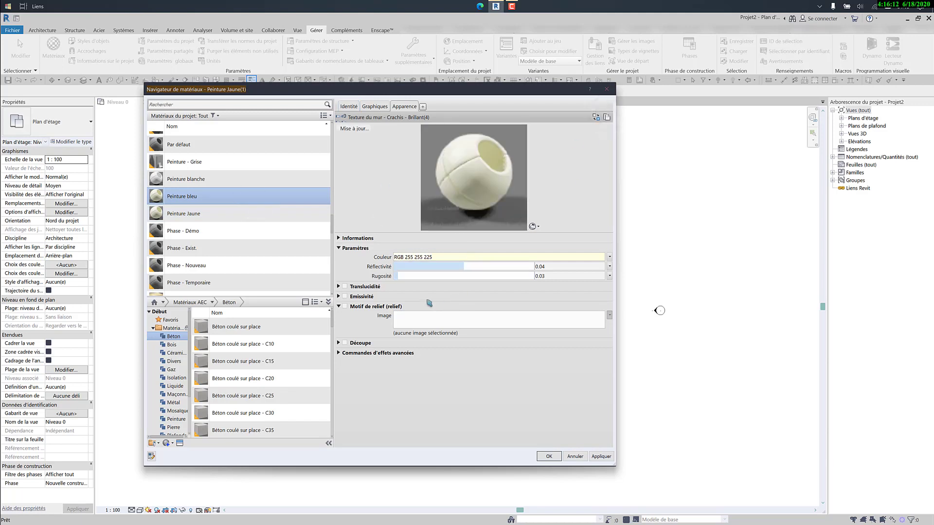
# Step: Set the appearance colour of Peinture bleu to pure blue, RGB 0 0 255, and apply the change
pyautogui.click(451, 257)
pyautogui.moveTo(435, 243); pyautogui.dragTo(434, 228)
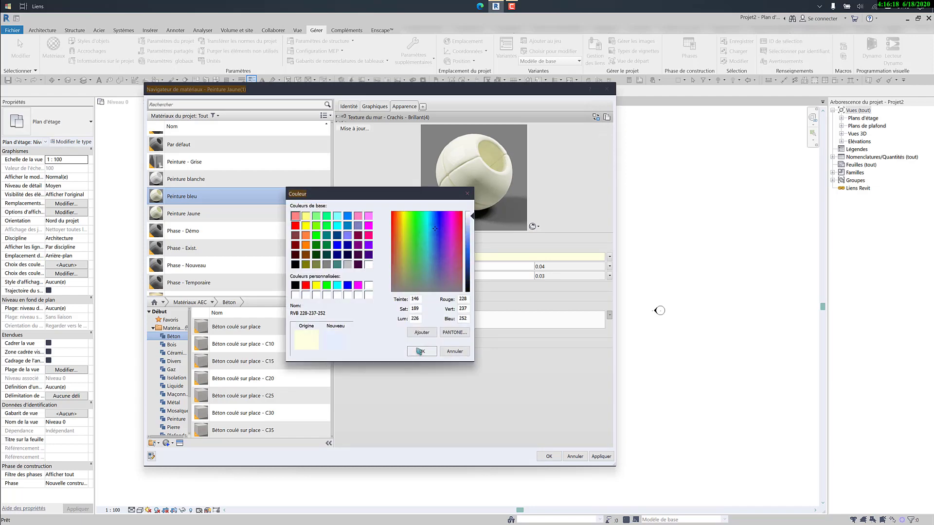
pyautogui.click(442, 222)
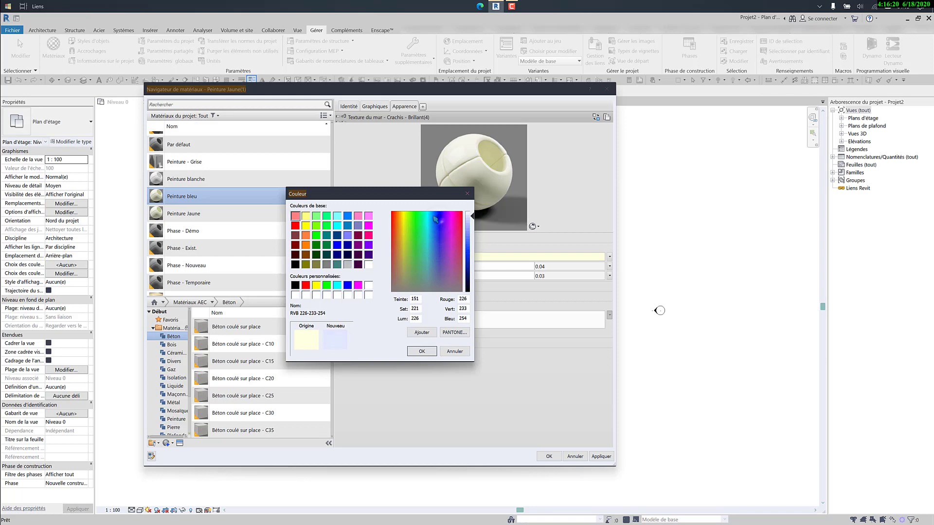
pyautogui.click(337, 245)
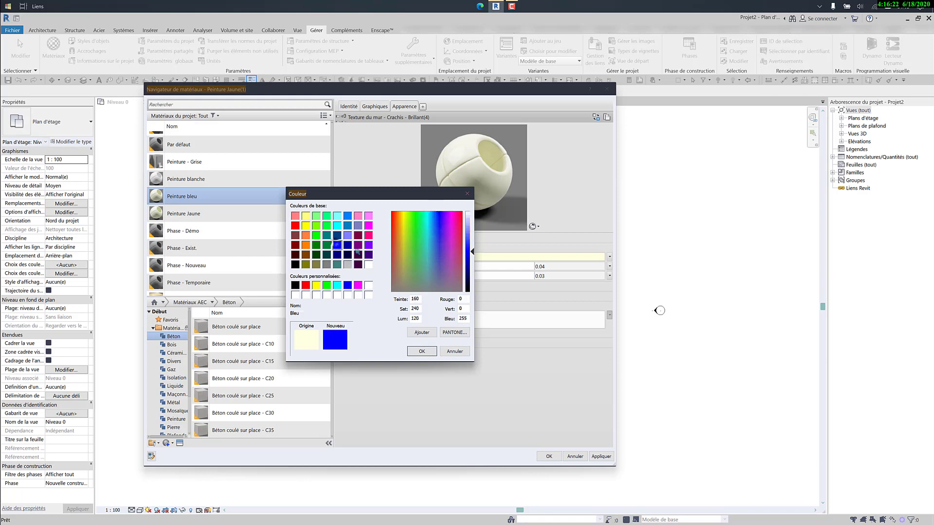
pyautogui.click(421, 351)
pyautogui.click(602, 457)
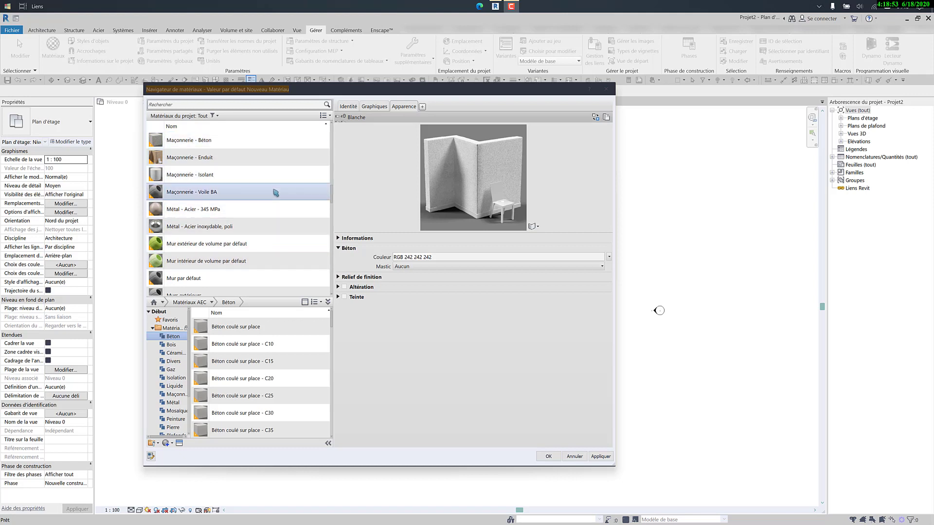
# Step: Search the materials for "parquet"
pyautogui.scroll(-1, 246, 258)
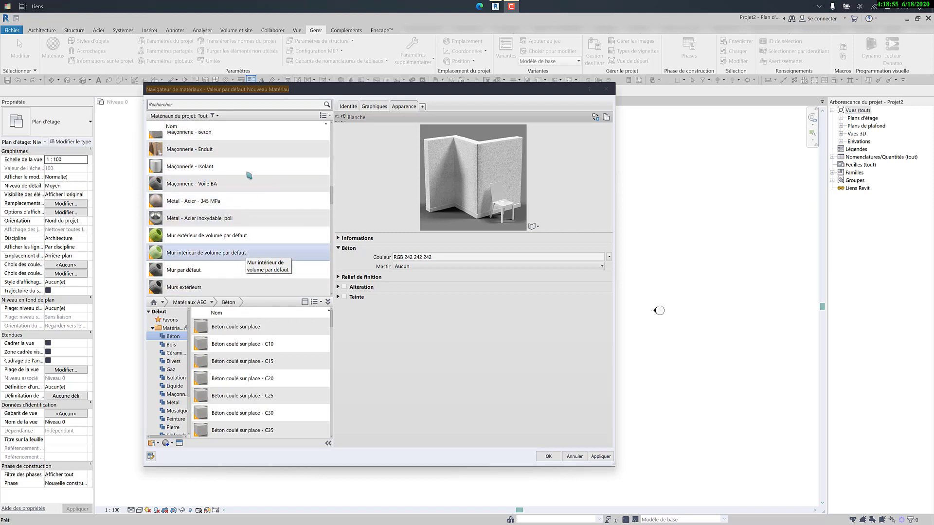
pyautogui.scroll(1, 246, 256)
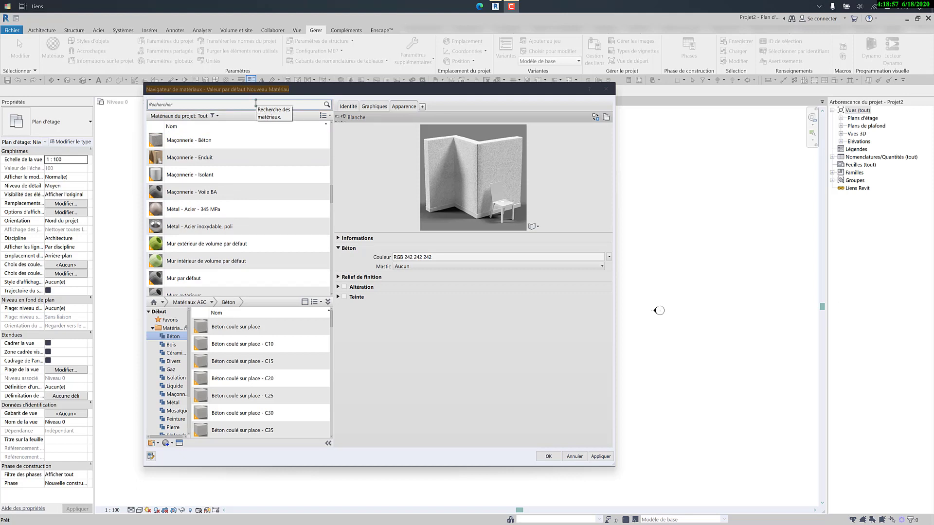
pyautogui.click(255, 105)
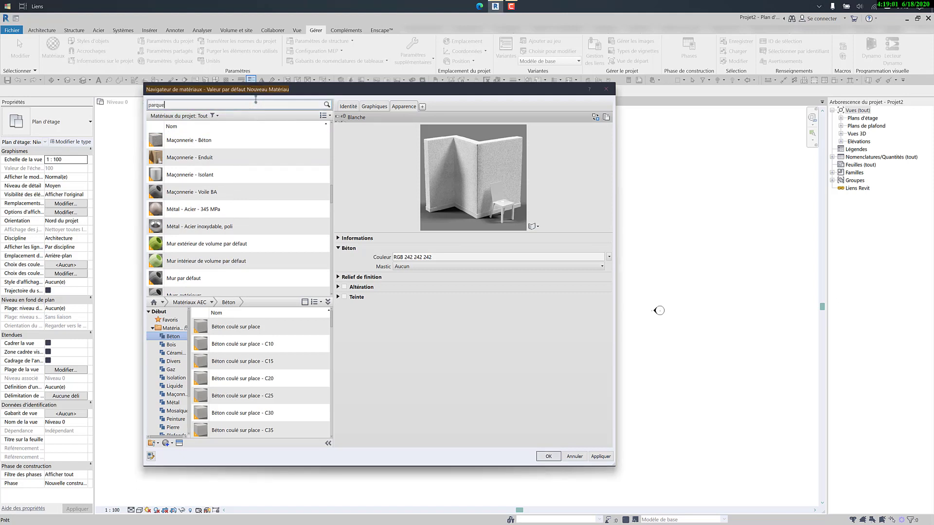
pyautogui.press('Return')
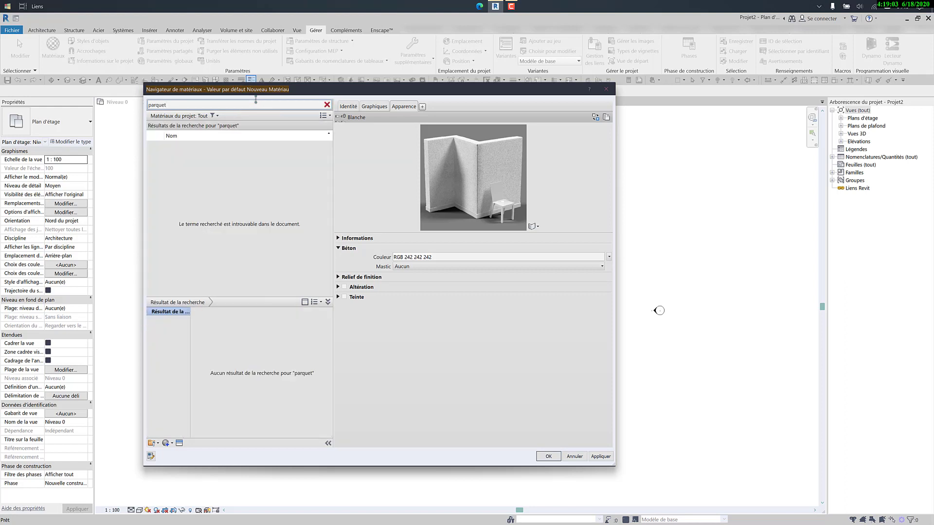
# Step: Search the materials for "bois", preview the appearance of Bardage, clin in the Bois library category, and add it to the project
pyautogui.press('BackSpace')
pyautogui.press('BackSpace')
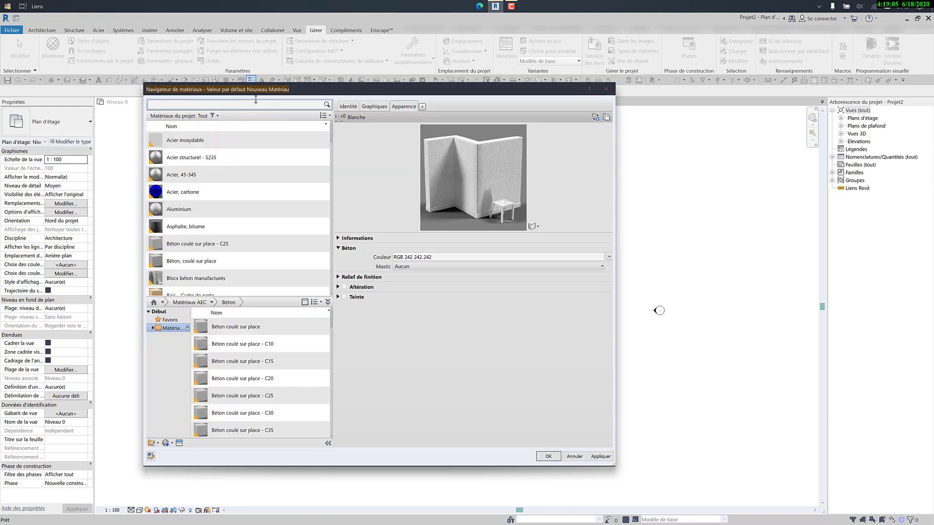
pyautogui.press('Return')
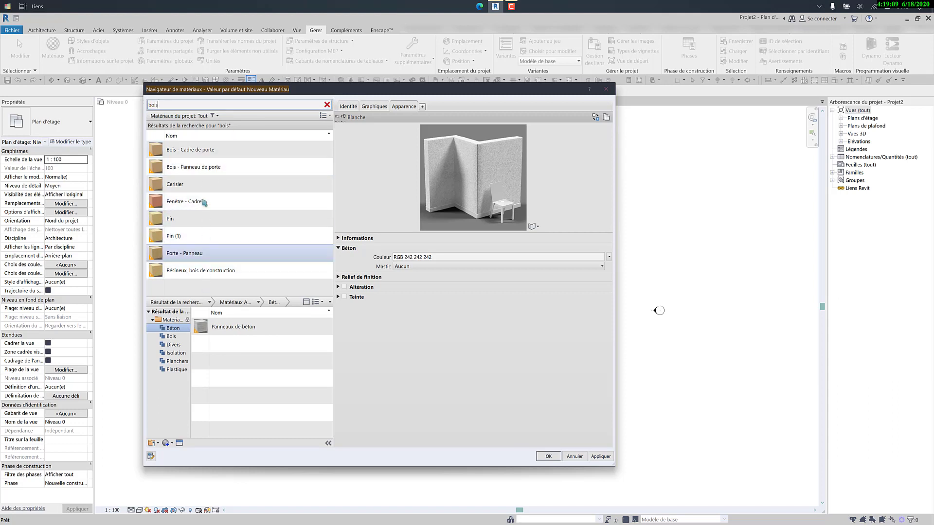
pyautogui.click(170, 336)
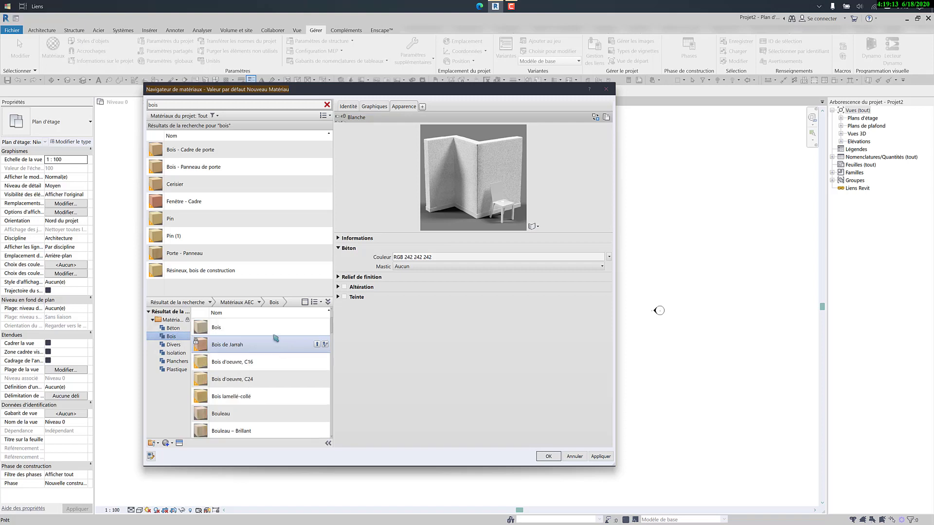
pyautogui.click(237, 365)
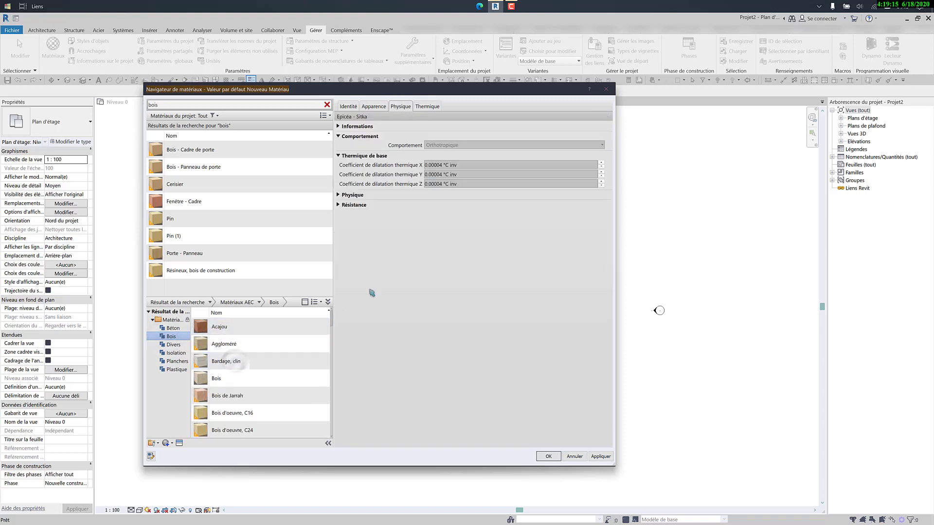
pyautogui.click(381, 106)
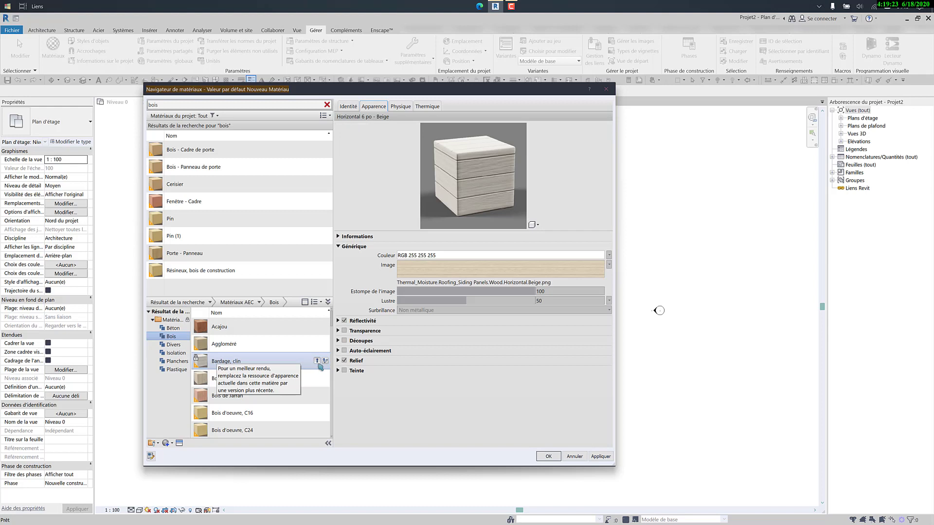
pyautogui.click(320, 362)
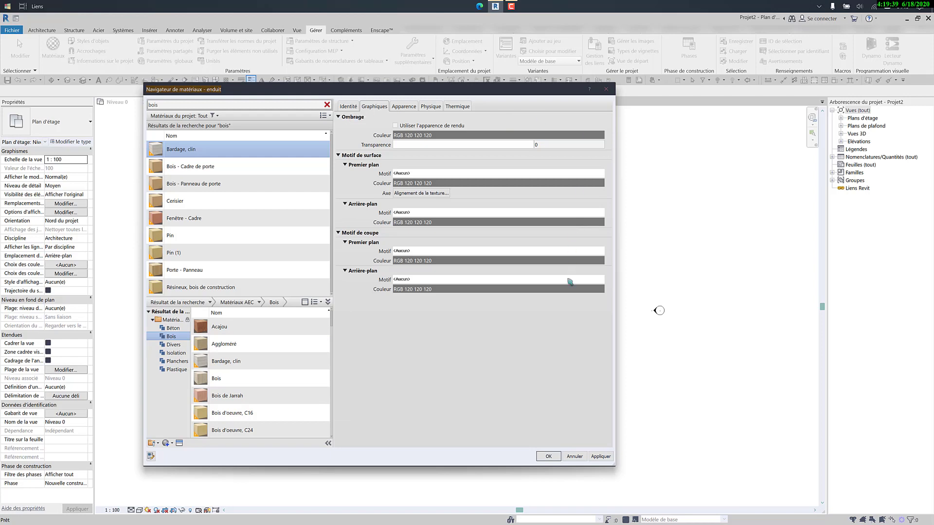
# Step: Look over the asset browser and the library creation option, and close the material browser keeping the changes
pyautogui.click(179, 443)
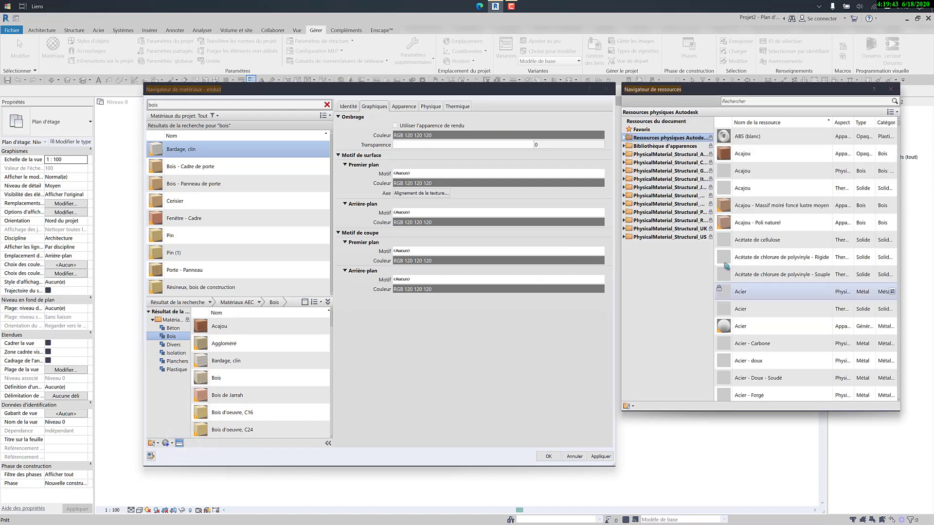
pyautogui.click(893, 92)
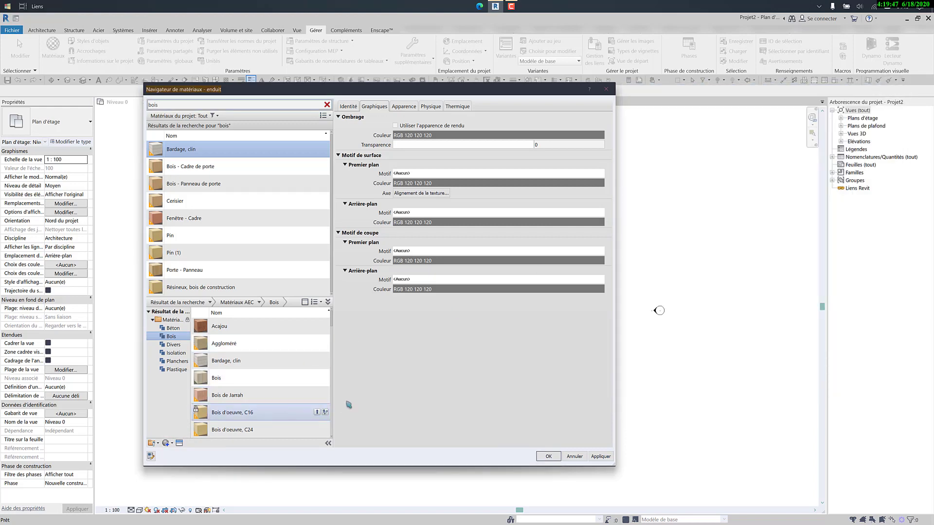
pyautogui.click(157, 443)
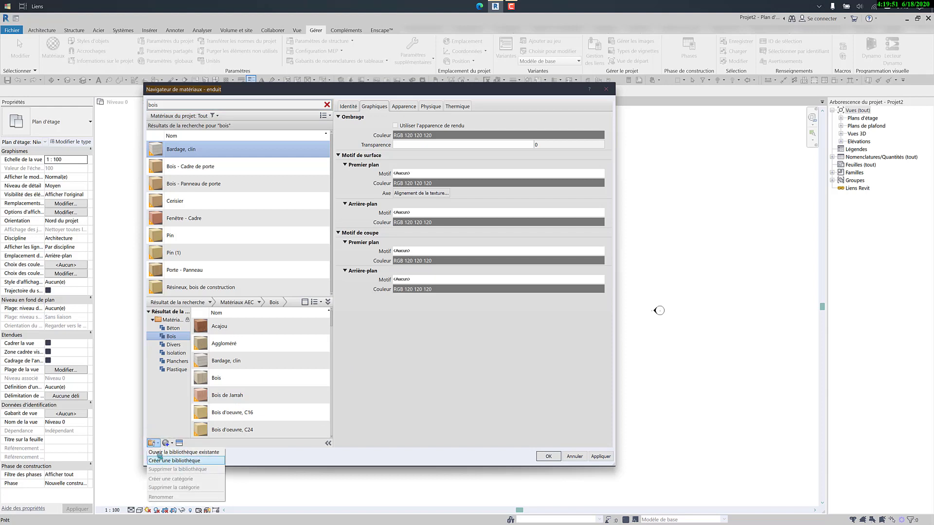
pyautogui.click(212, 460)
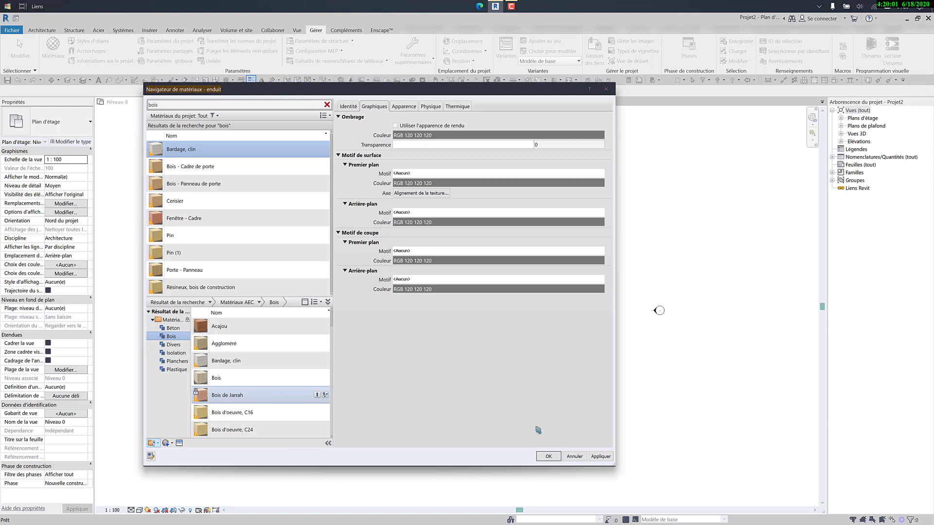
pyautogui.click(550, 456)
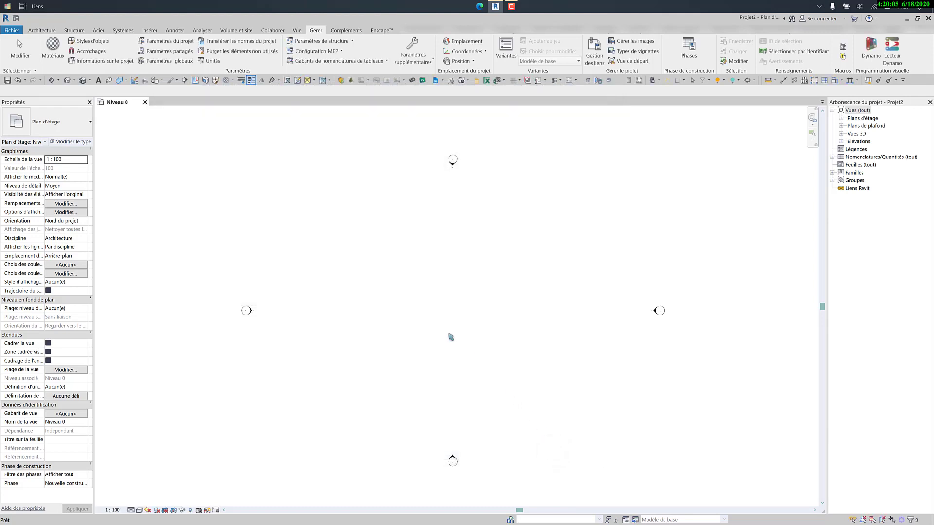
# Step: Draw a horizontal Générique - Ext. 200 mm wall about 11 m long in the Niveau 0 floor plan
pyautogui.scroll(-1, 448, 333)
pyautogui.moveTo(448, 334); pyautogui.dragTo(404, 312, button='middle')
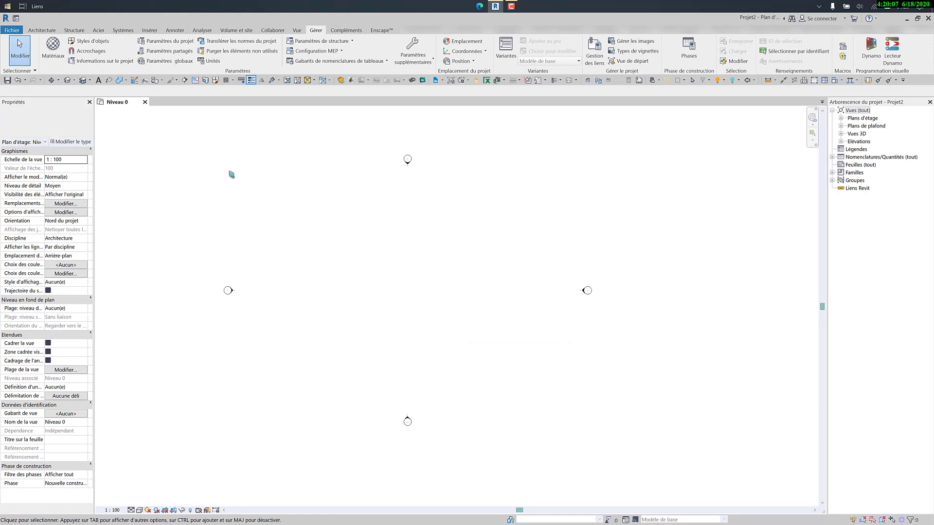
pyautogui.click(42, 30)
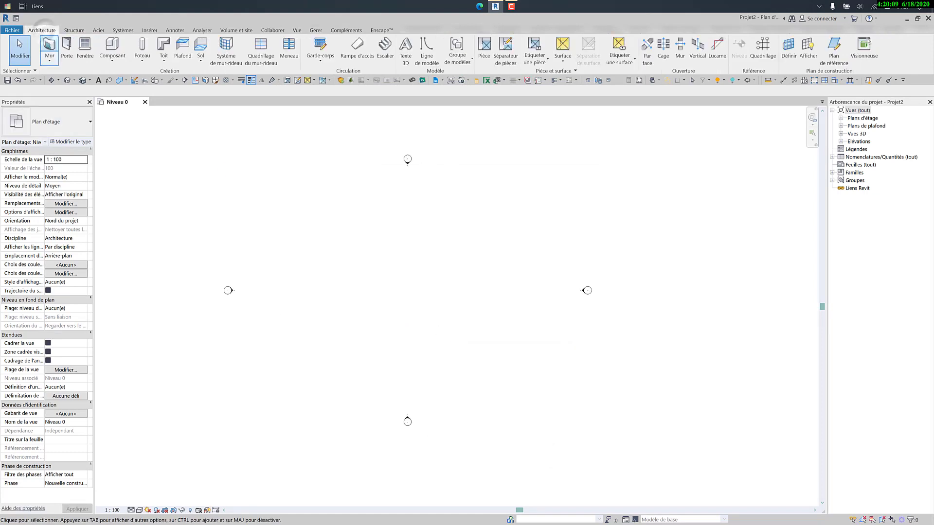
pyautogui.press('w')
pyautogui.press('a')
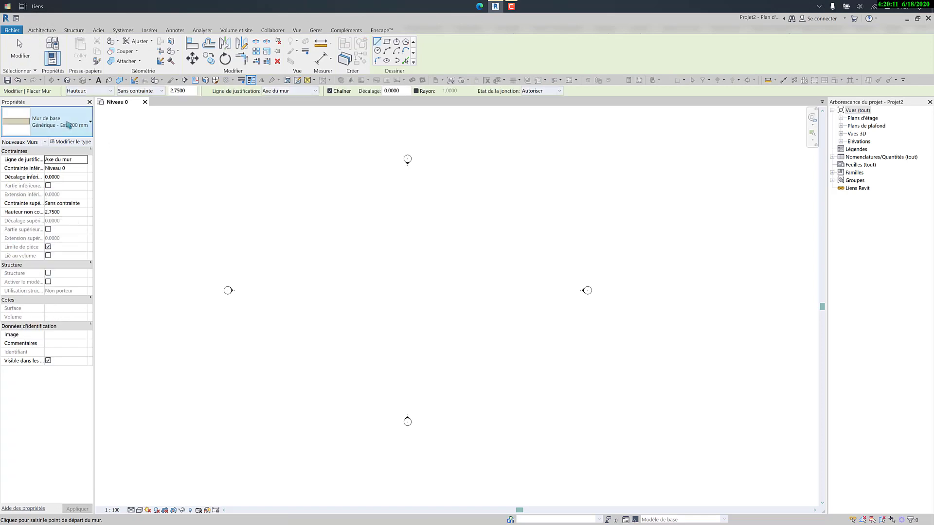
pyautogui.click(312, 288)
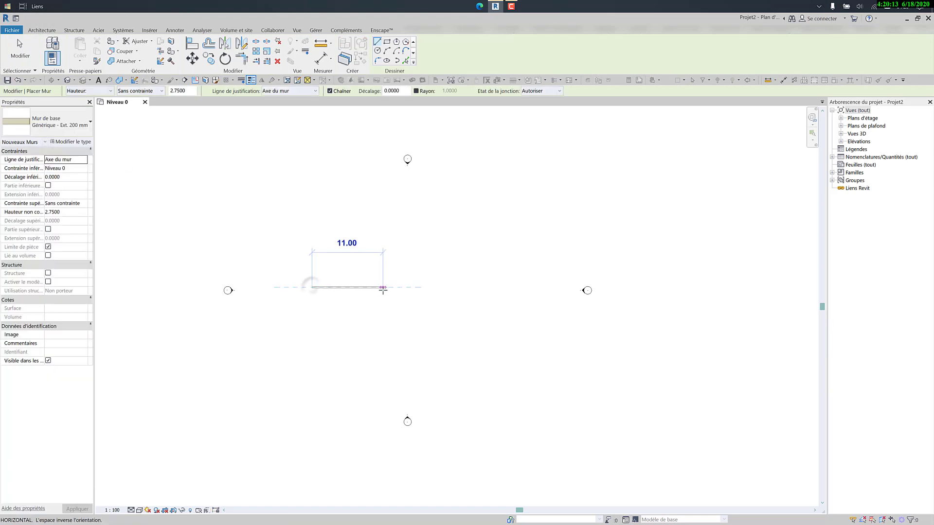
pyautogui.click(383, 288)
pyautogui.press('Escape')
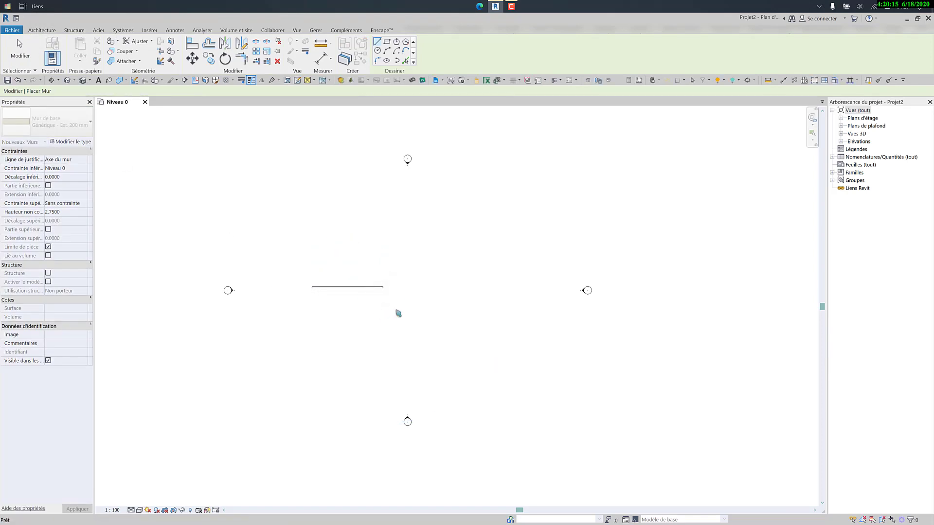
pyautogui.press('Escape')
pyautogui.scroll(2, 378, 288)
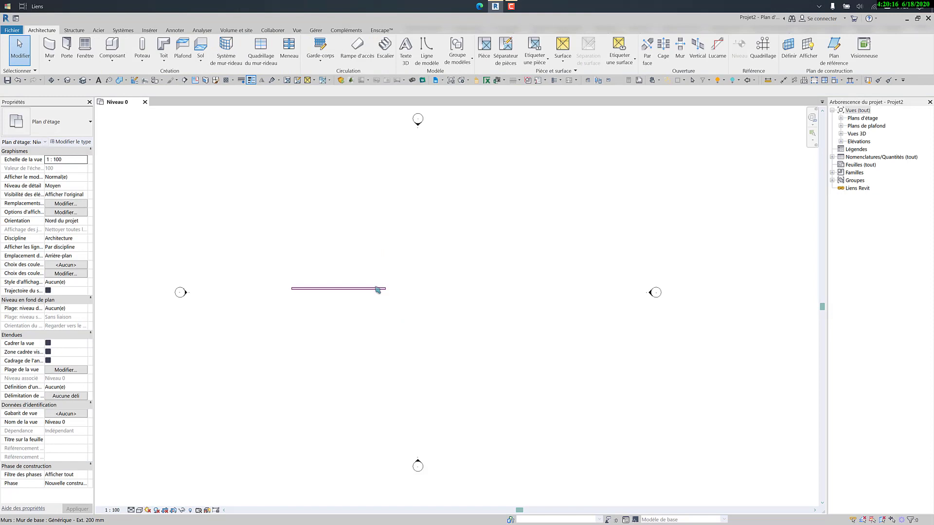
# Step: Open the {3D} view and hide the level lines in it
pyautogui.click(841, 133)
pyautogui.doubleClick(862, 141)
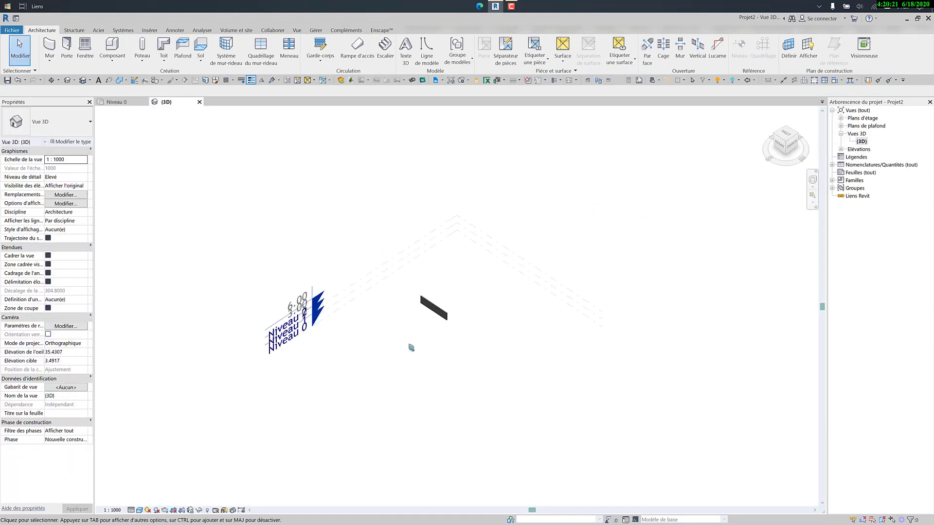
pyautogui.moveTo(566, 251); pyautogui.dragTo(396, 147)
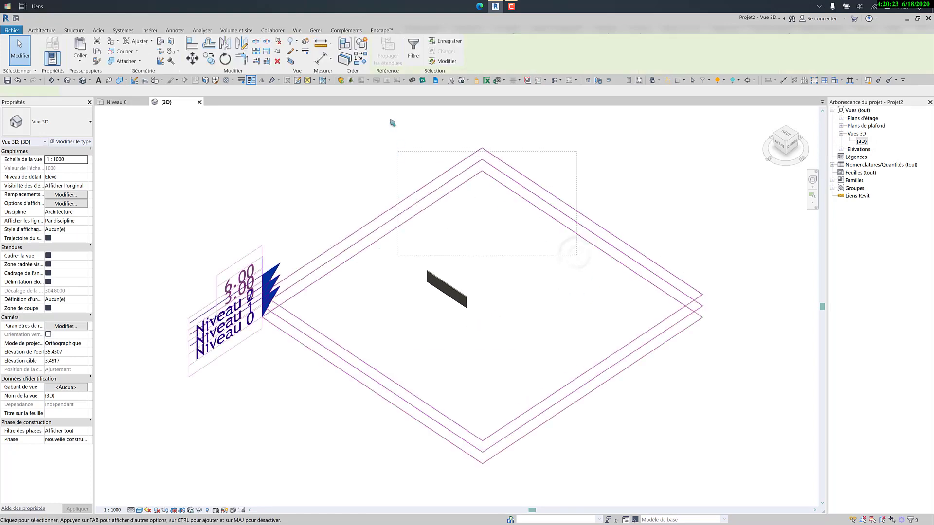
pyautogui.click(298, 43)
pyautogui.click(294, 54)
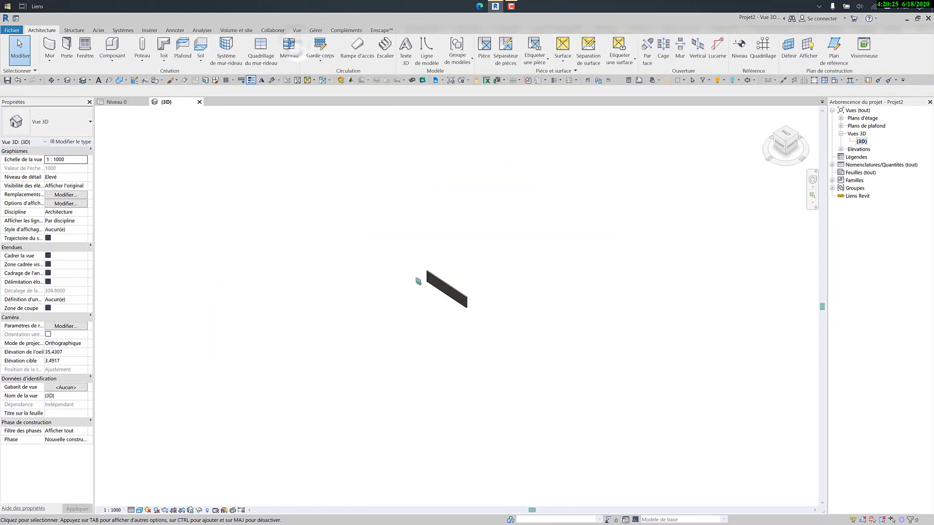
# Step: Open the material of the Porteur/Ossature layer in the structure of the wall's type
pyautogui.scroll(2, 455, 329)
pyautogui.keyDown('shift'); pyautogui.moveTo(457, 330); pyautogui.dragTo(641, 212, button='middle'); pyautogui.keyUp('shift')
pyautogui.scroll(5, 435, 225)
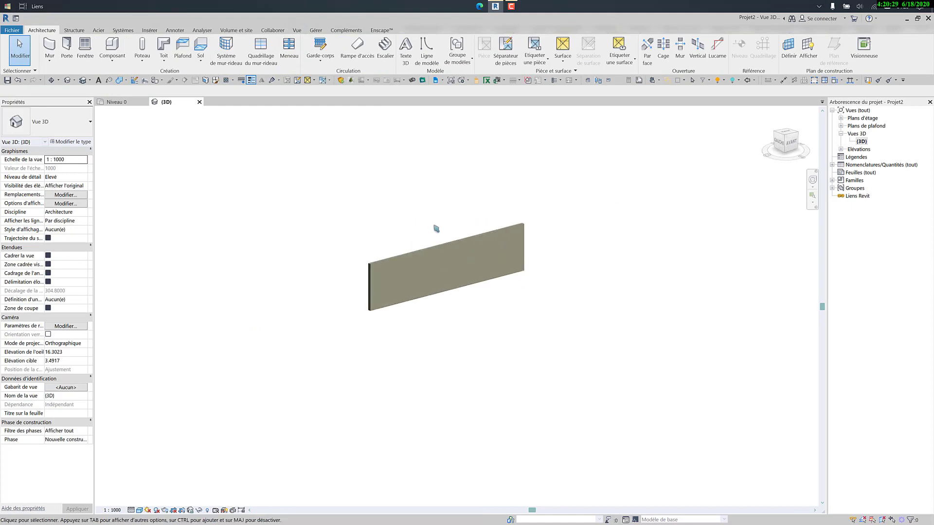
pyautogui.moveTo(435, 225); pyautogui.dragTo(218, 168, button='middle')
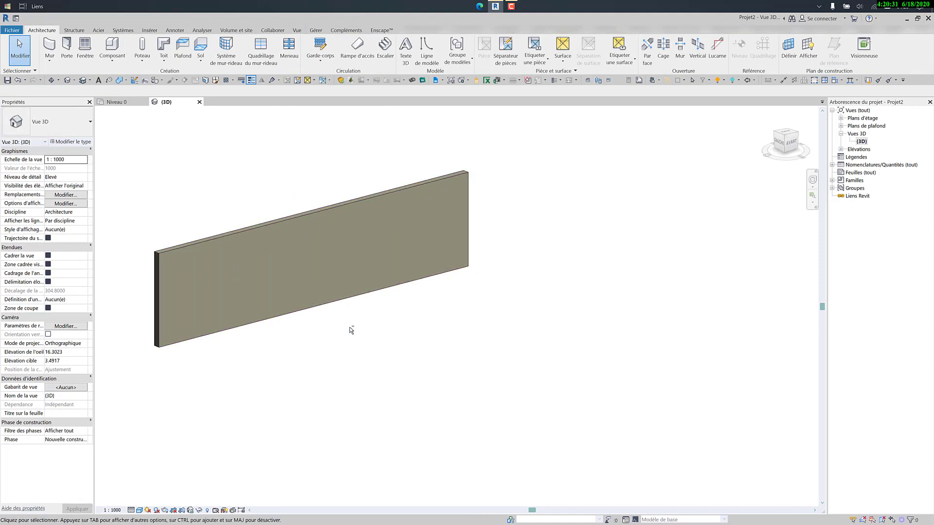
pyautogui.moveTo(382, 346); pyautogui.dragTo(351, 344, button='middle')
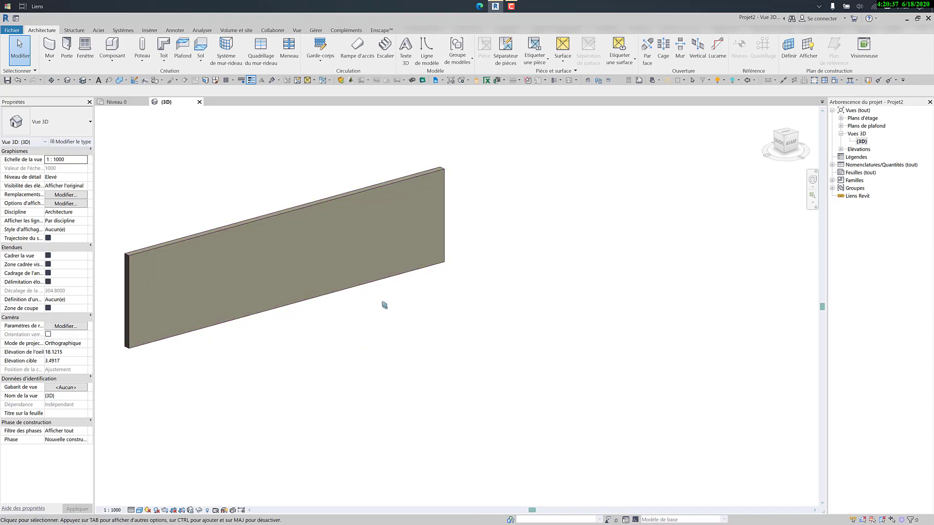
pyautogui.click(335, 204)
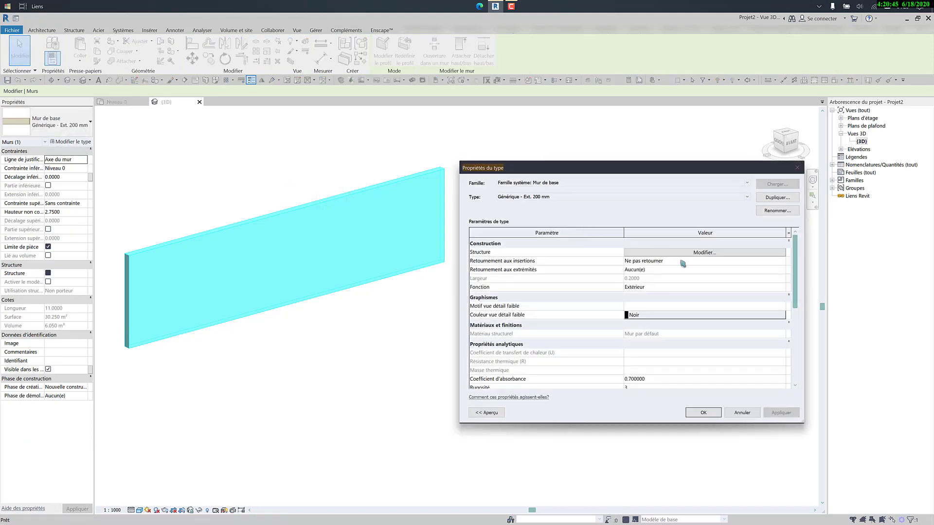
pyautogui.click(699, 254)
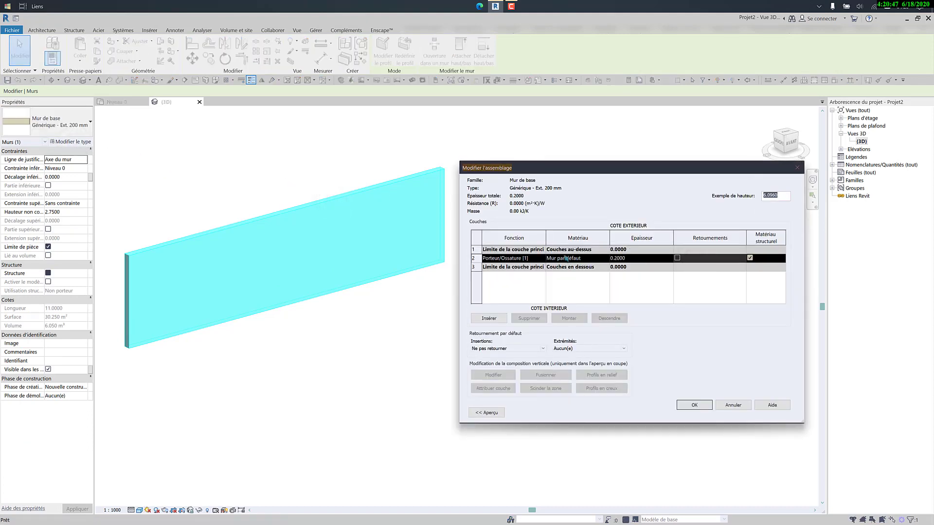
pyautogui.click(606, 258)
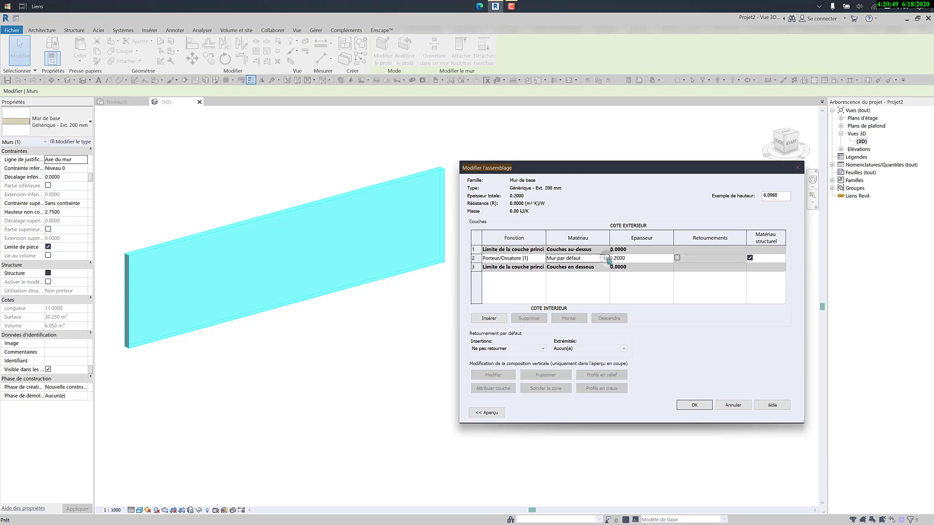
pyautogui.click(605, 258)
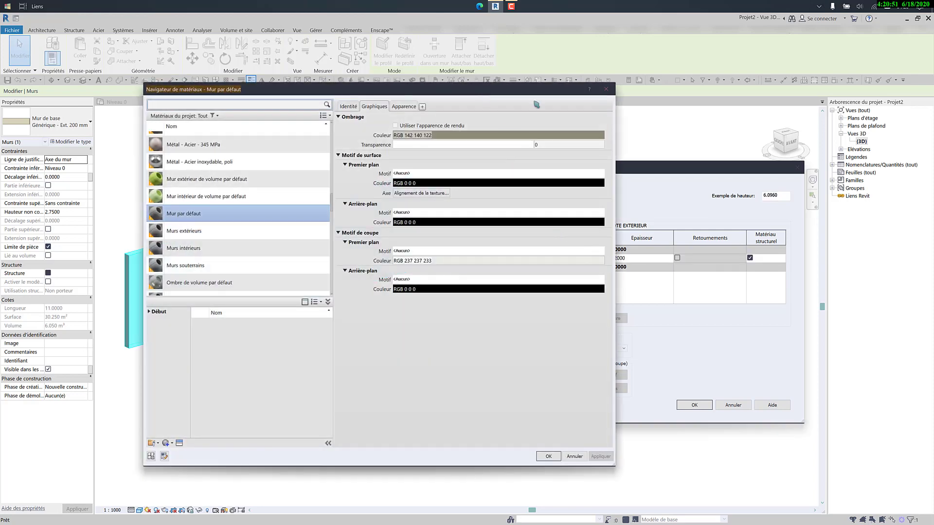
pyautogui.moveTo(480, 90); pyautogui.dragTo(740, 83)
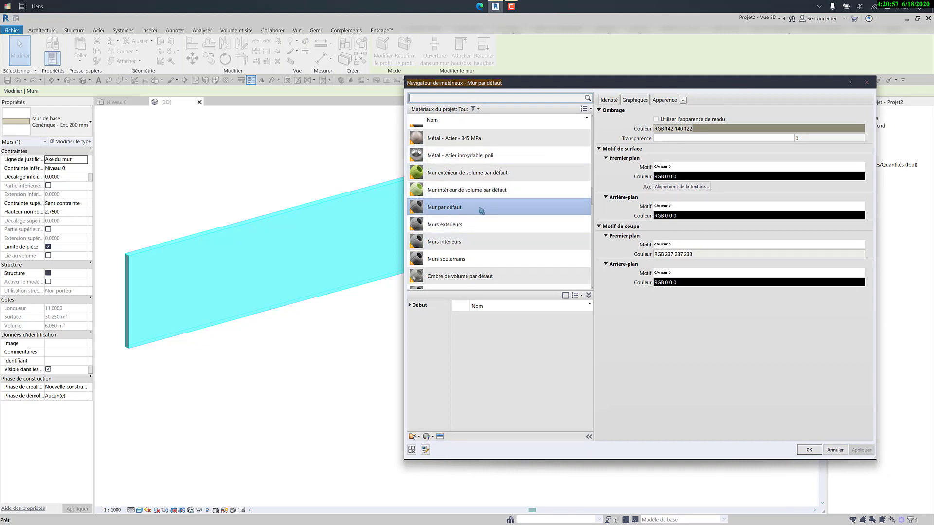
# Step: Set the appearance colour of Mur par défaut to yellow, RGB 255 255 0, and apply it through to the wall type
pyautogui.click(664, 100)
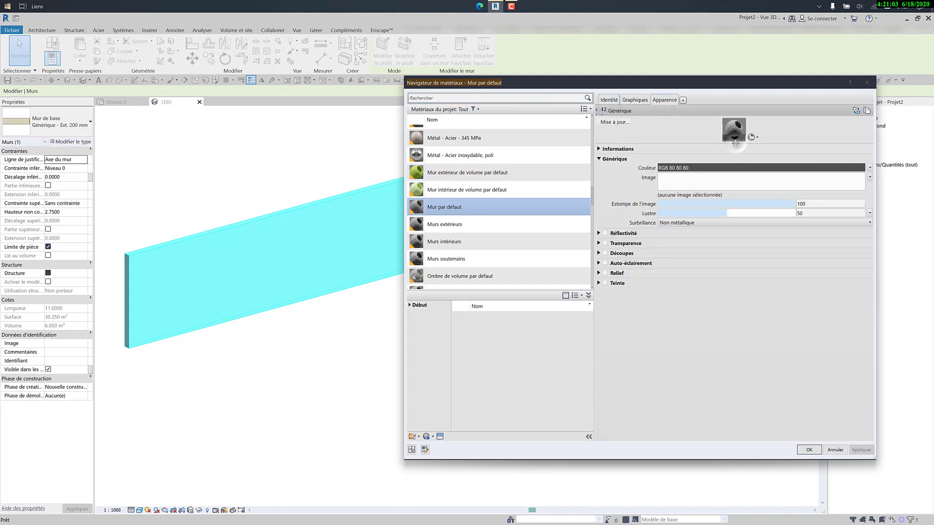
pyautogui.click(735, 140)
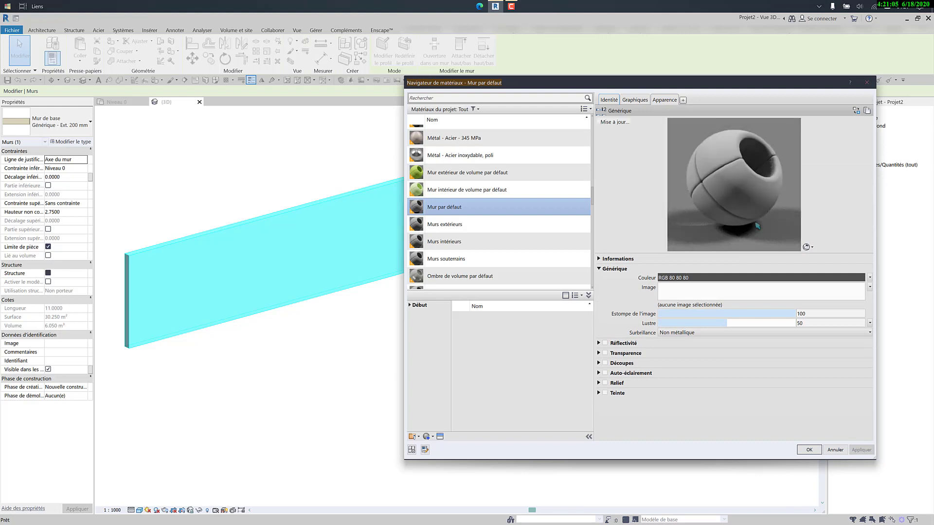
pyautogui.click(712, 278)
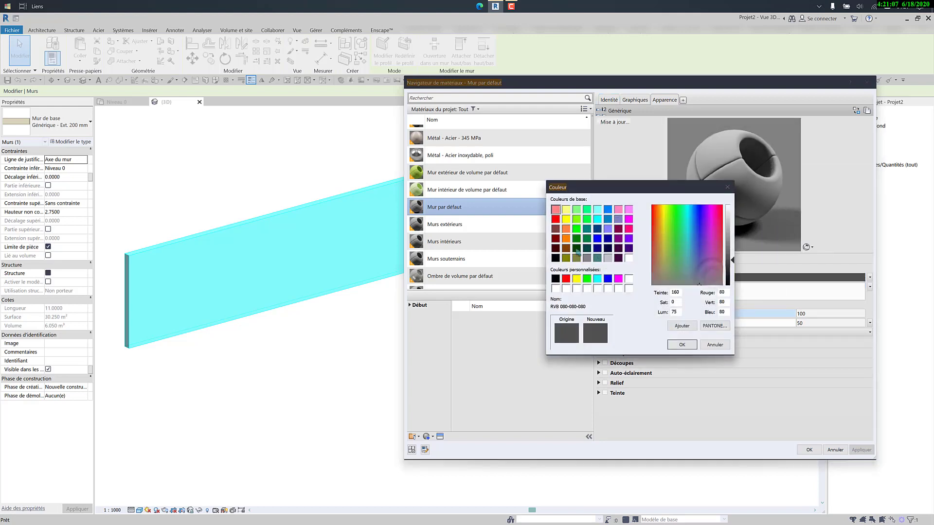
pyautogui.click(576, 280)
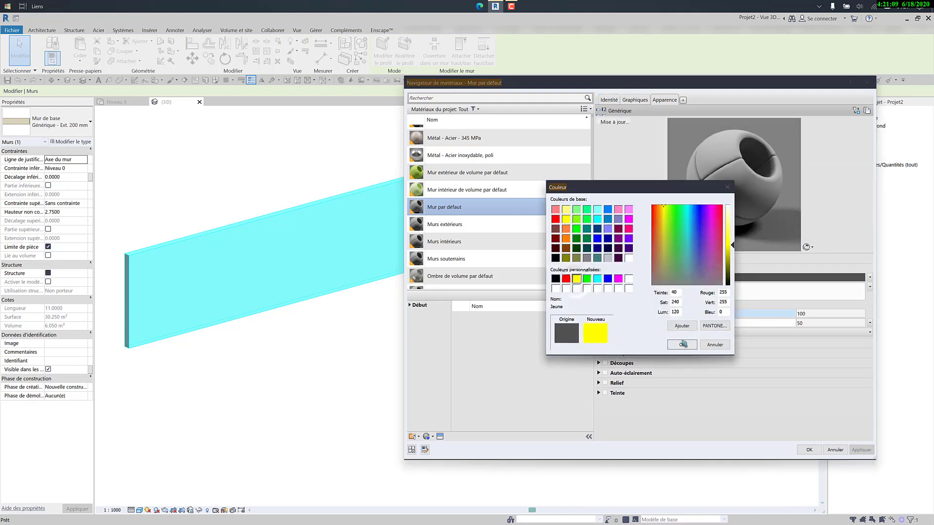
pyautogui.click(682, 344)
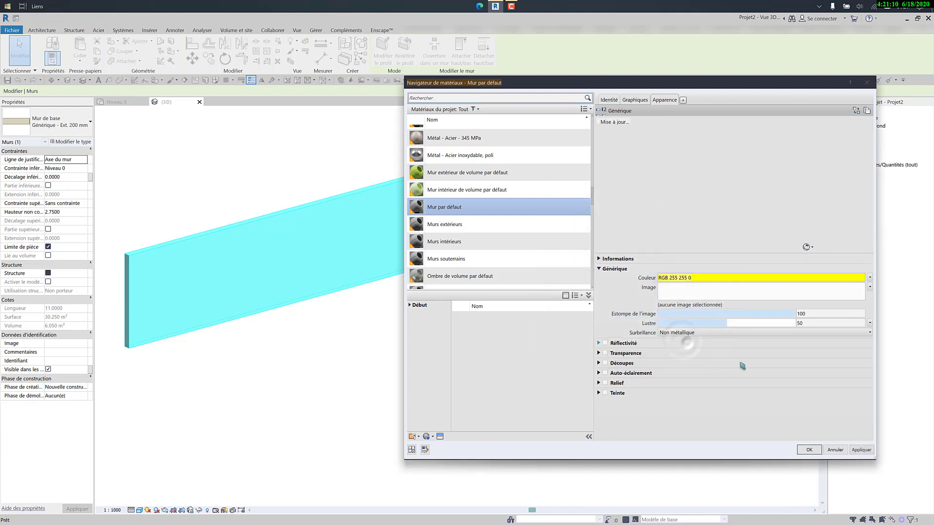
pyautogui.click(862, 450)
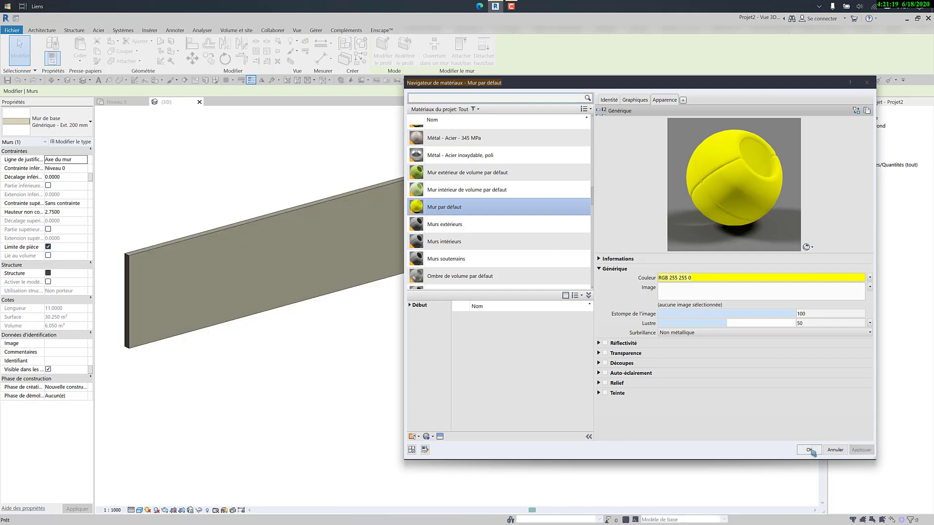
pyautogui.click(809, 450)
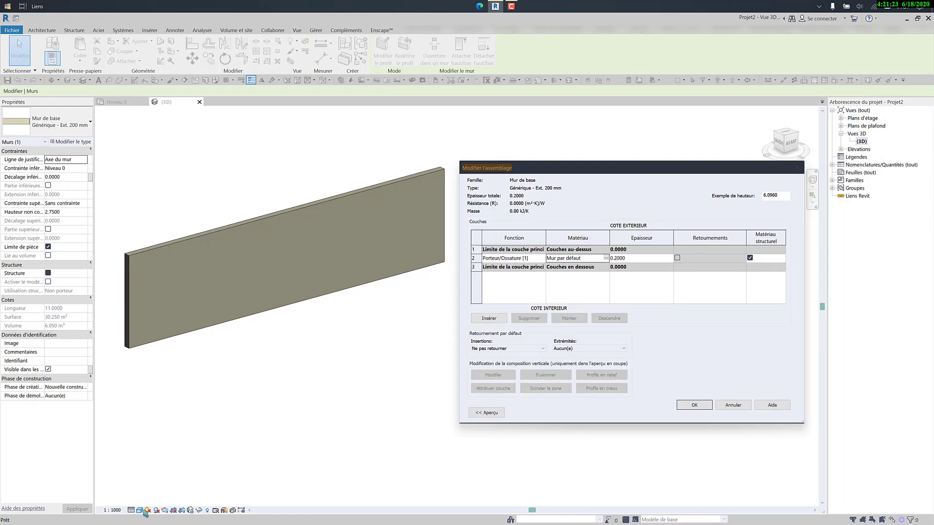
pyautogui.click(694, 405)
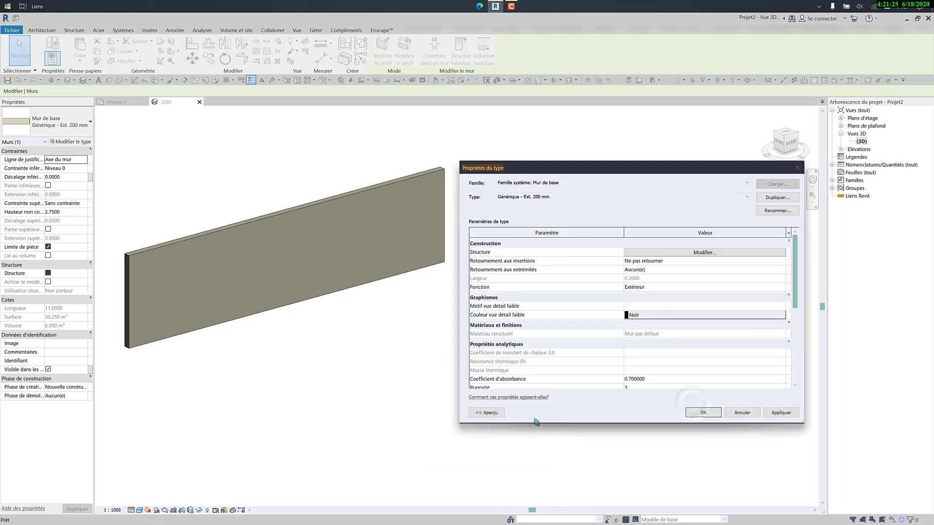
pyautogui.click(781, 414)
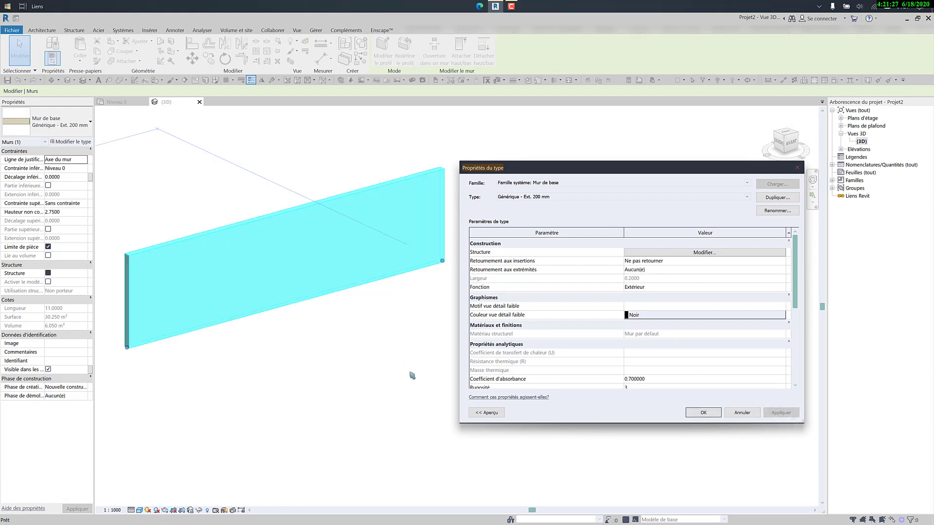
pyautogui.click(705, 414)
pyautogui.click(428, 407)
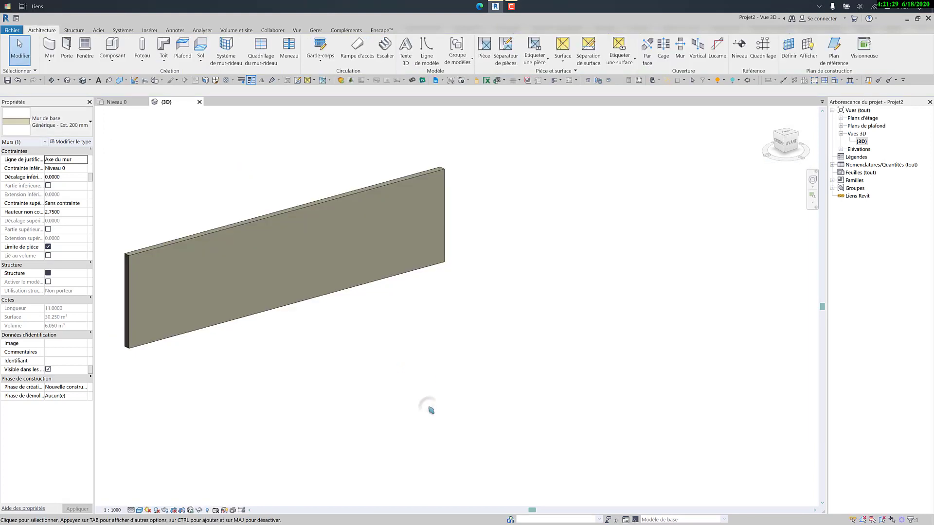
# Step: Check the wall in the Réaliste visual style and set the 3D view to Couleurs uniformes
pyautogui.click(140, 510)
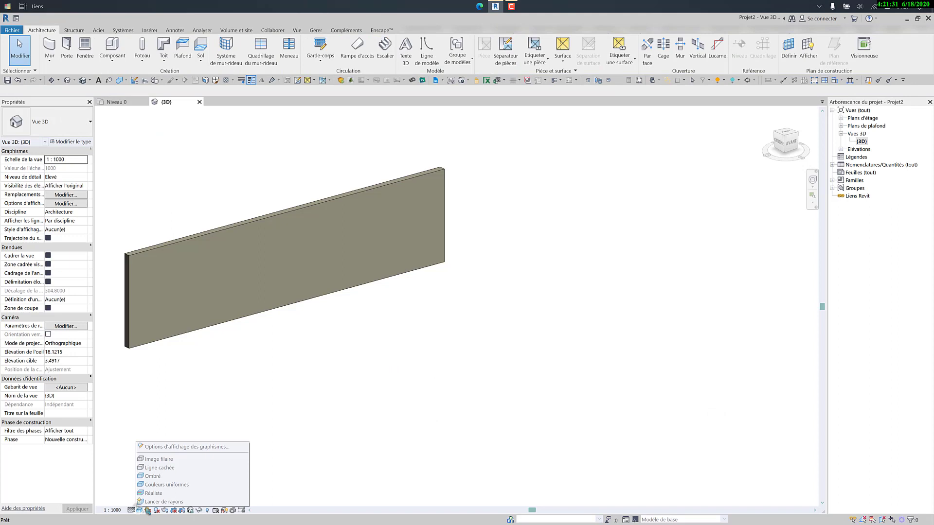
pyautogui.click(168, 490)
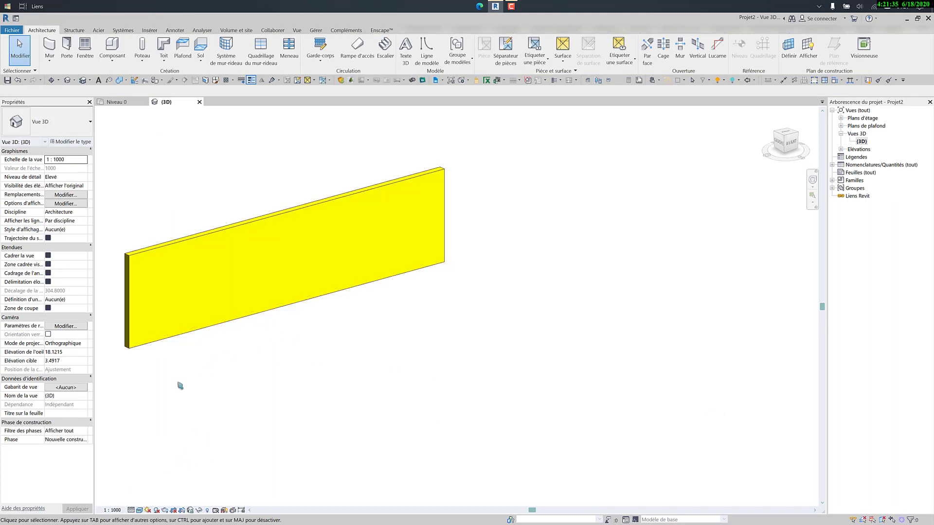
pyautogui.click(144, 512)
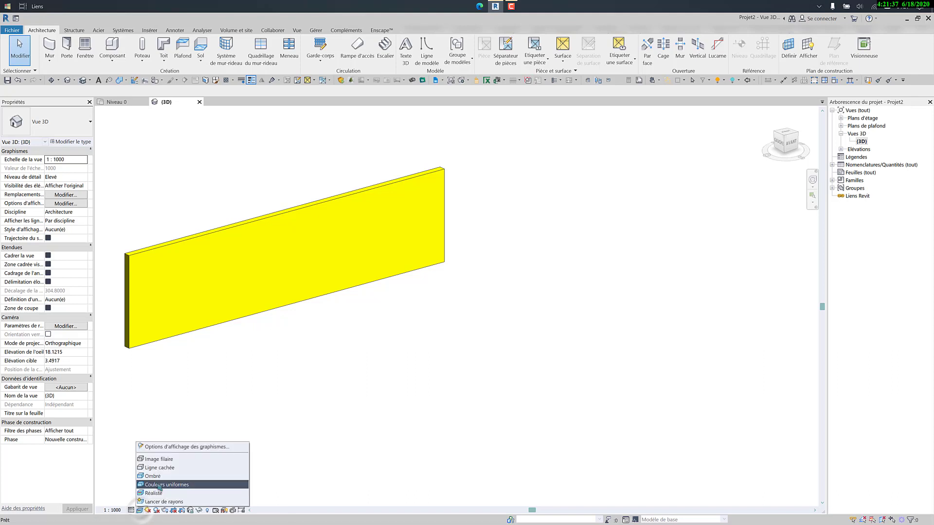
pyautogui.click(156, 482)
# Step: Open the material assigned to the Porteur/Ossature layer from the selected wall's type structure
pyautogui.click(168, 252)
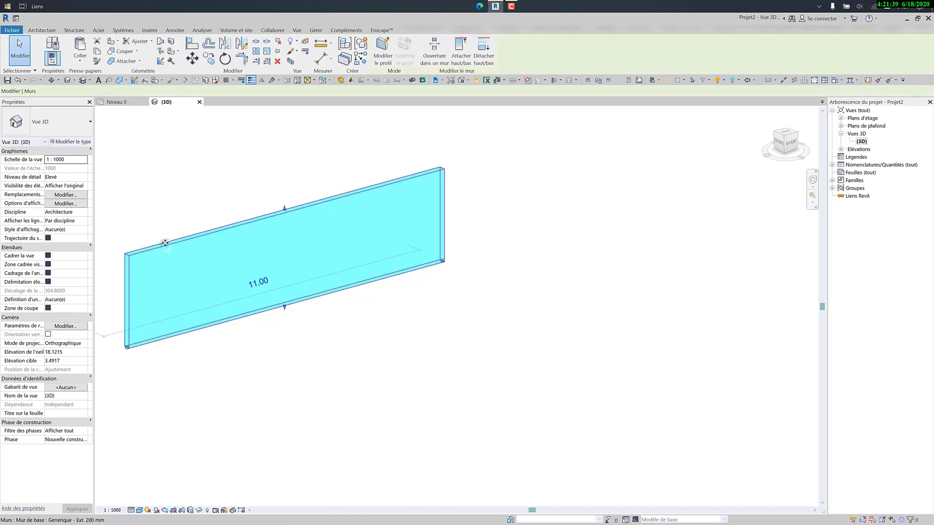
pyautogui.click(81, 142)
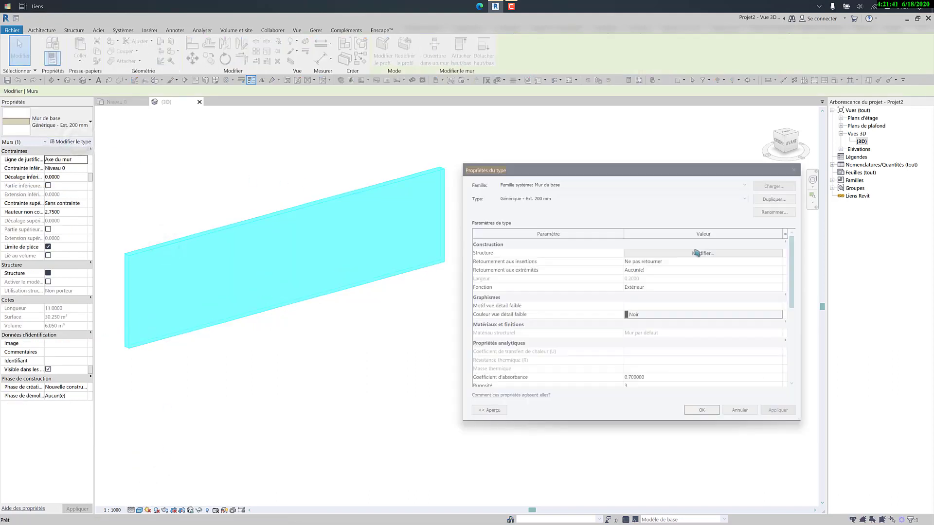
pyautogui.click(724, 253)
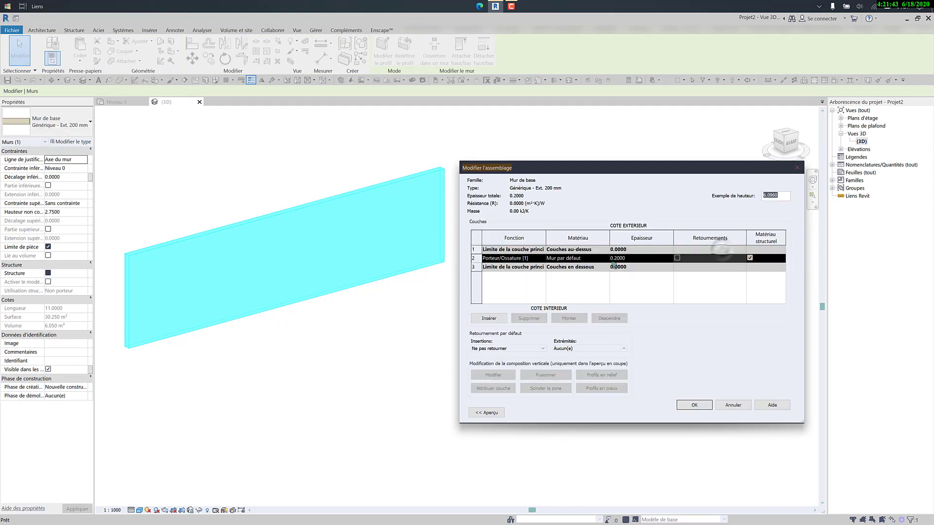
pyautogui.click(607, 258)
pyautogui.click(607, 259)
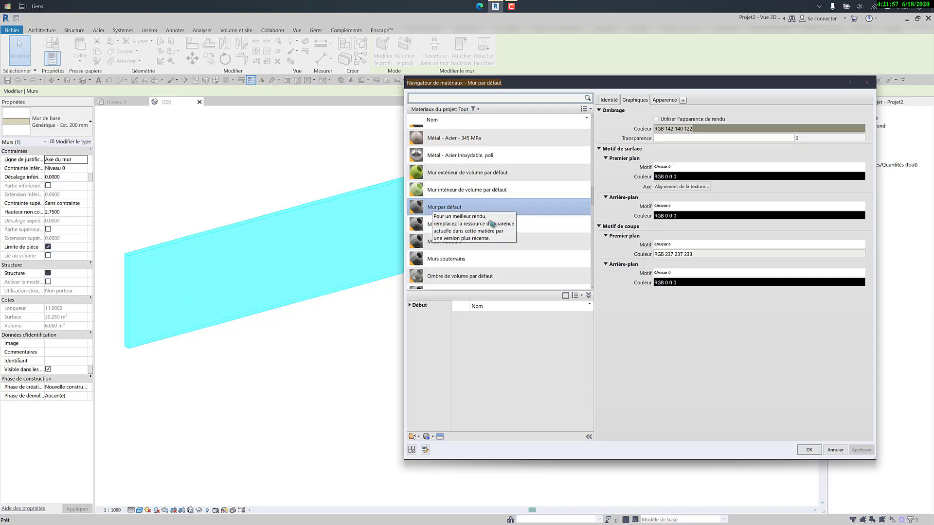
# Step: Search the project materials for "pein" and clear the search
pyautogui.scroll(10, 499, 212)
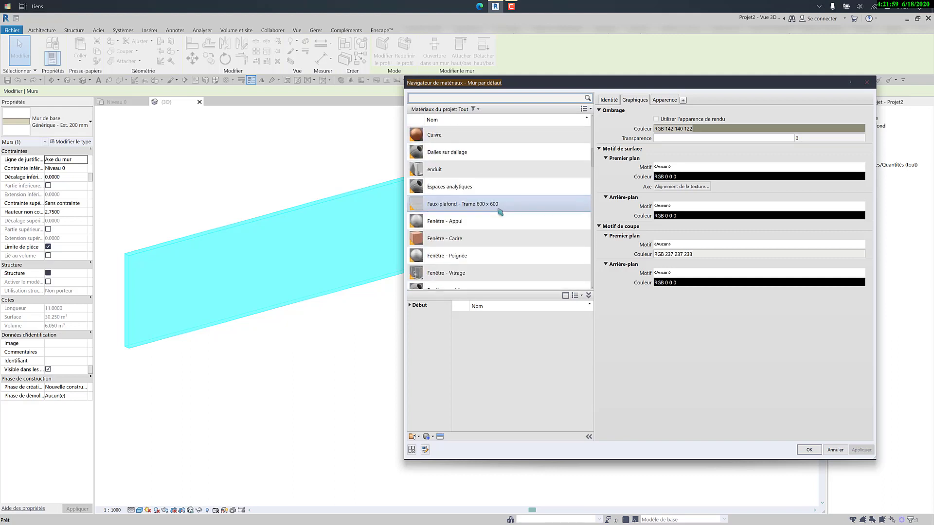
pyautogui.click(505, 100)
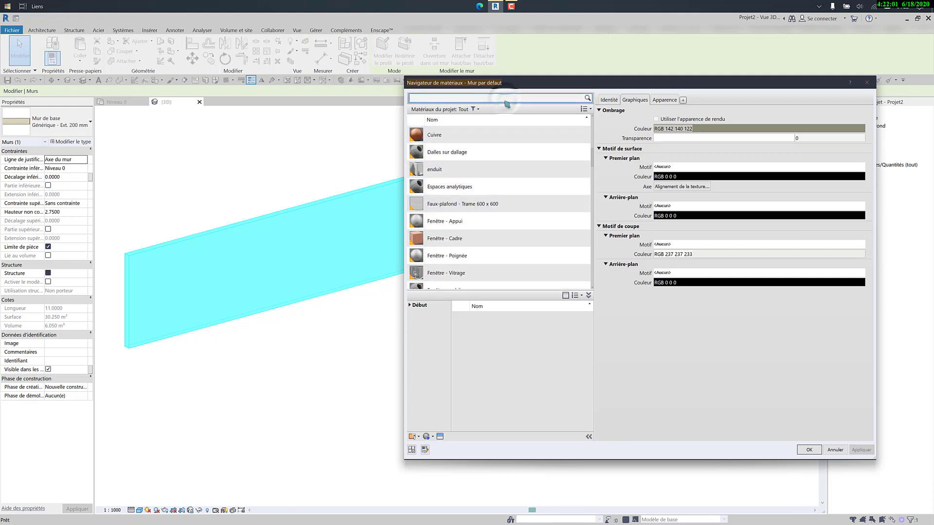
pyautogui.write('pein')
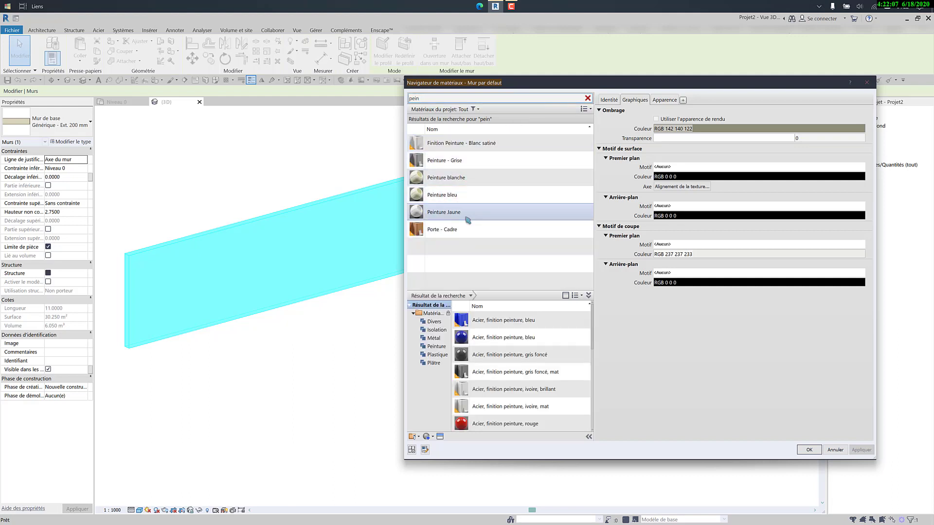
pyautogui.click(588, 98)
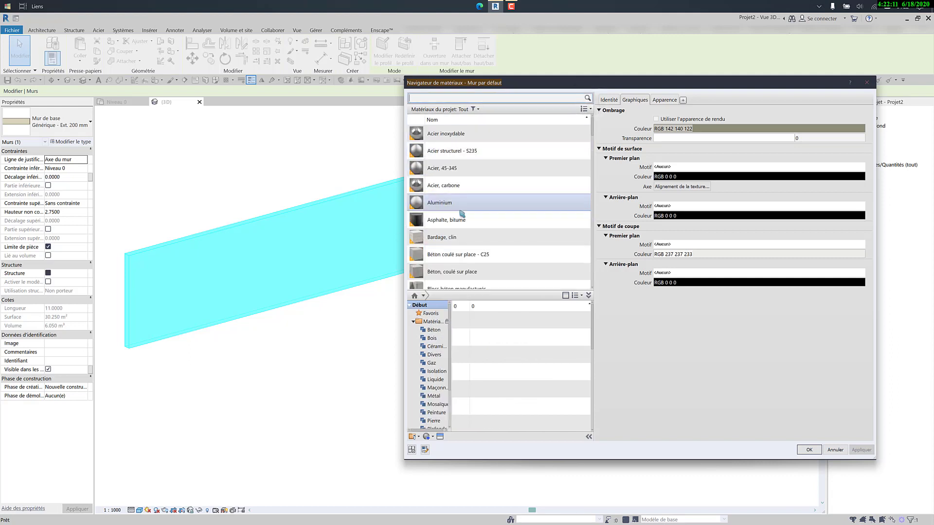
# Step: Search the materials for "mur", select Mur par défaut and compare its appearance settings with its graphics settings
pyautogui.scroll(-10, 460, 209)
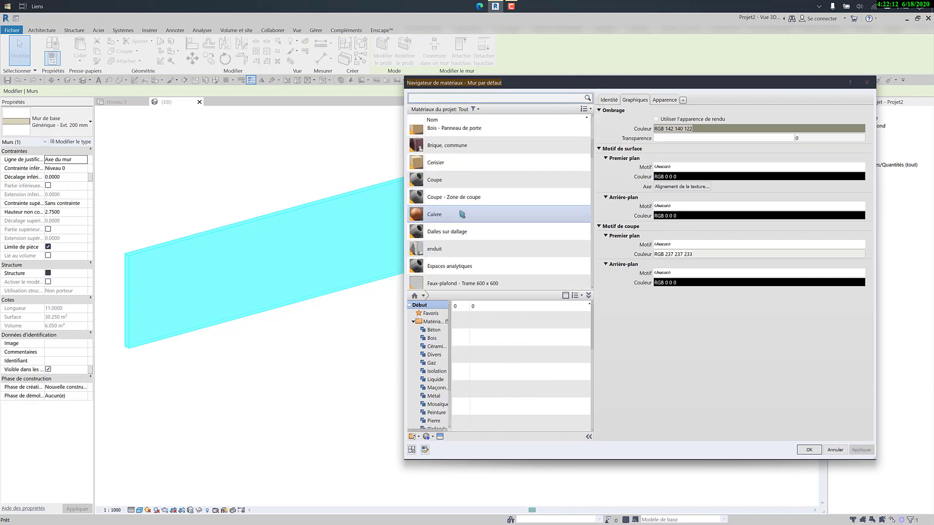
pyautogui.click(486, 97)
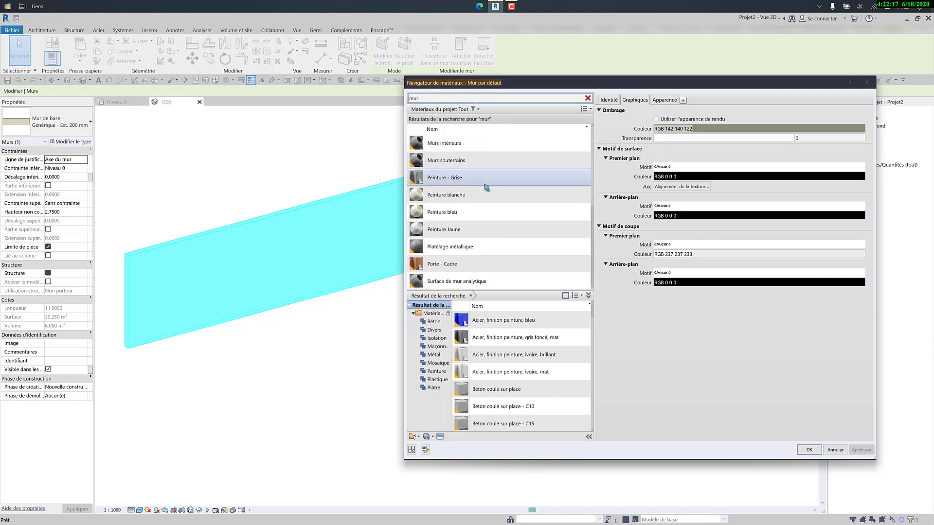
pyautogui.scroll(3, 488, 241)
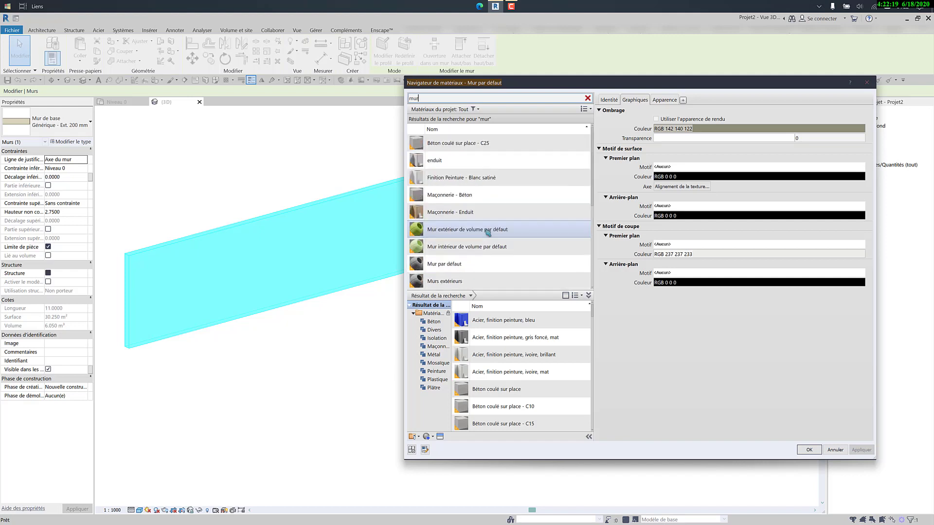
pyautogui.click(477, 263)
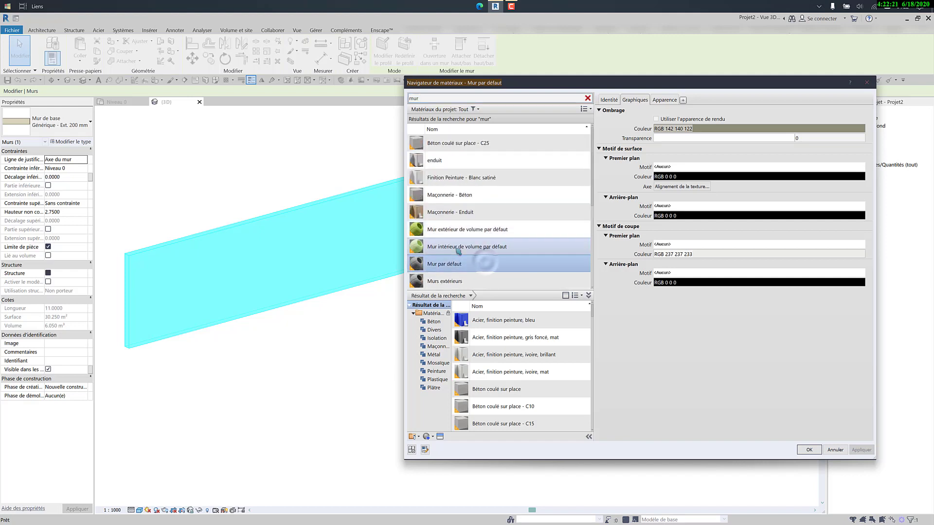
pyautogui.scroll(-1, 485, 196)
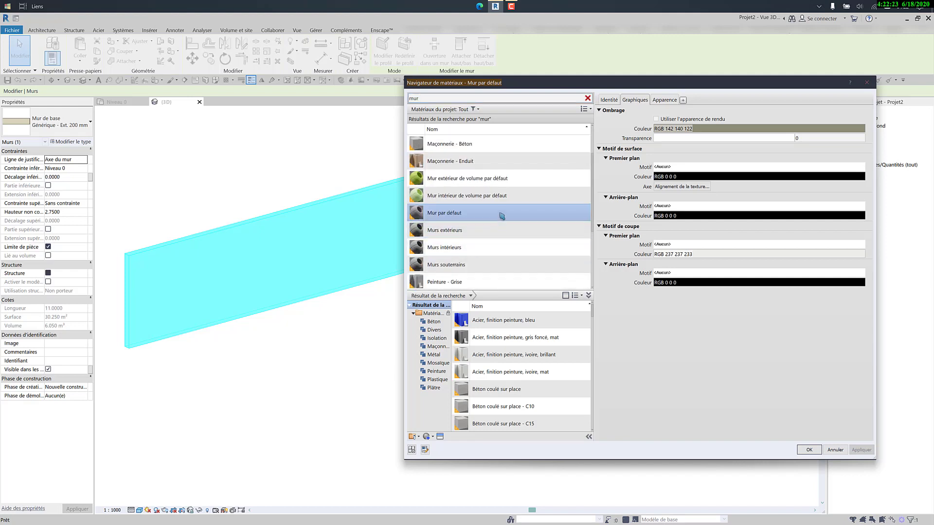
pyautogui.moveTo(634, 87); pyautogui.dragTo(634, 86)
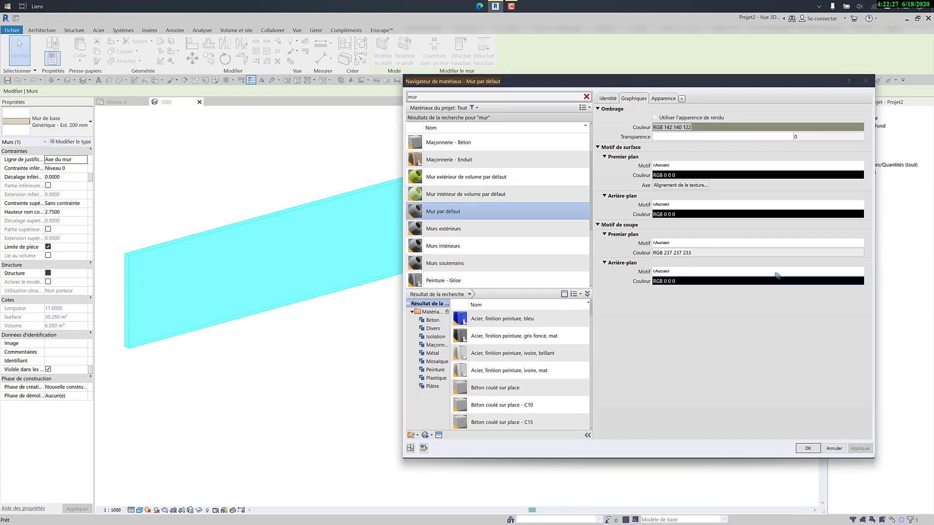
pyautogui.click(663, 98)
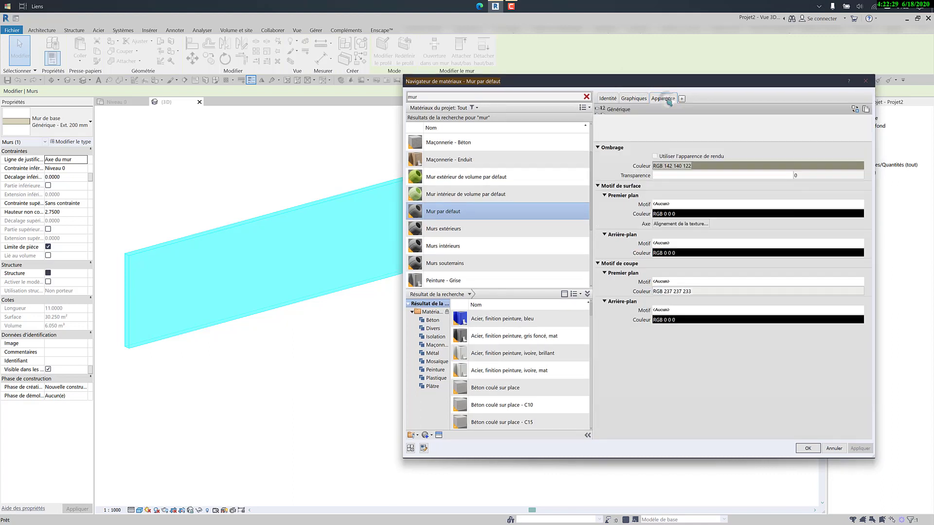
pyautogui.click(634, 98)
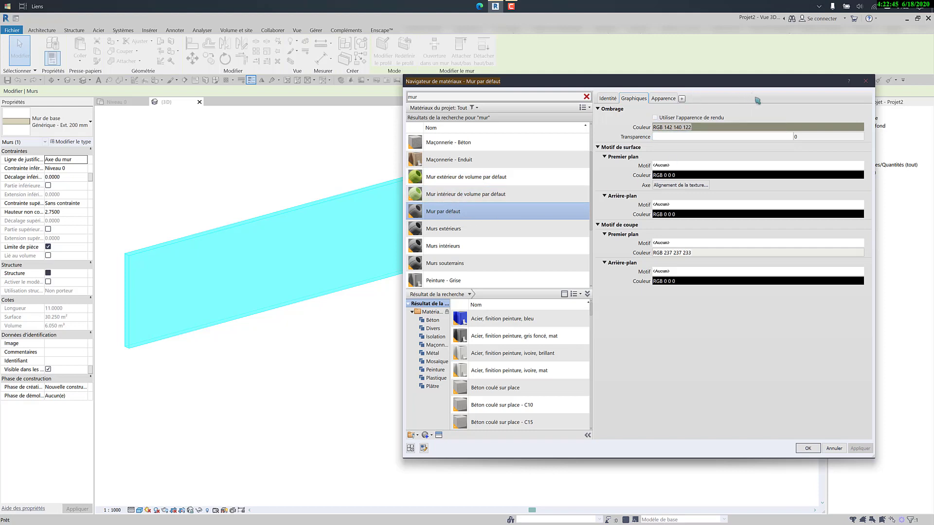
pyautogui.scroll(1, 488, 155)
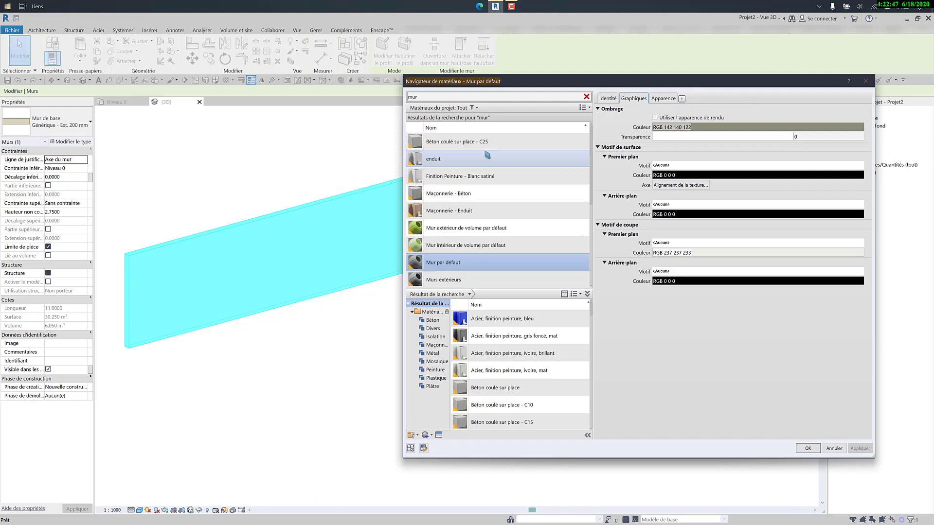
# Step: Clear the material search and examine the graphics settings of Acier inoxydable, Asphalte, bitume and Bardage, clin
pyautogui.click(587, 97)
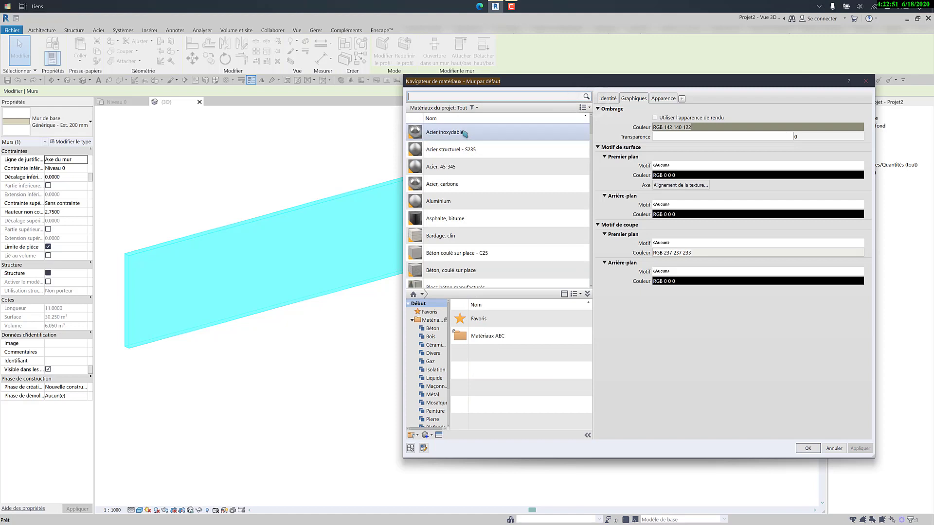
pyautogui.click(465, 133)
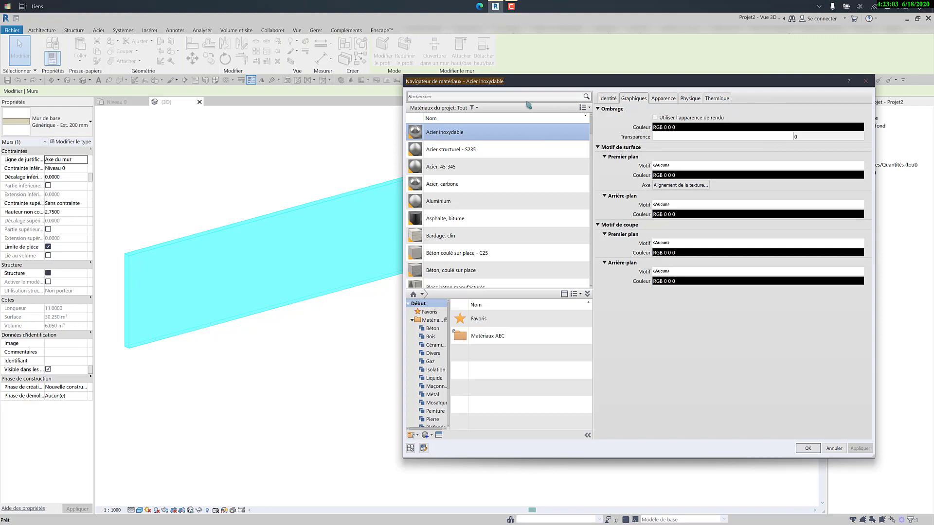
pyautogui.click(458, 219)
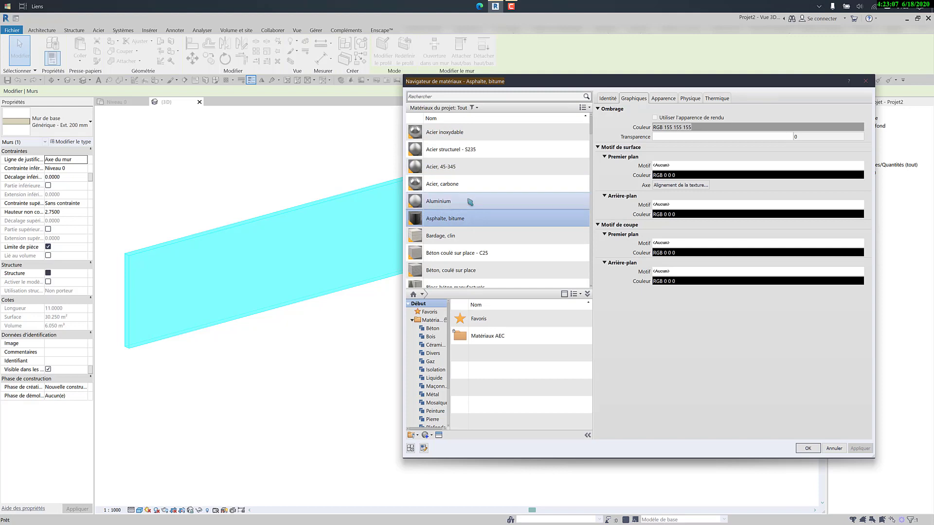
pyautogui.click(456, 242)
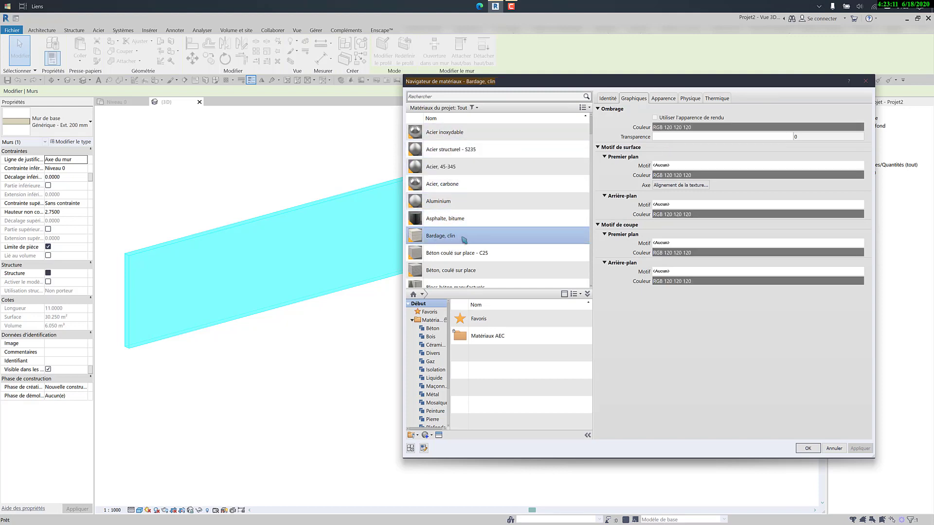
# Step: Examine the appearance settings of Bardage, clin, Aluminium, Acier inoxydable and Fenêtre - Cadre
pyautogui.click(663, 98)
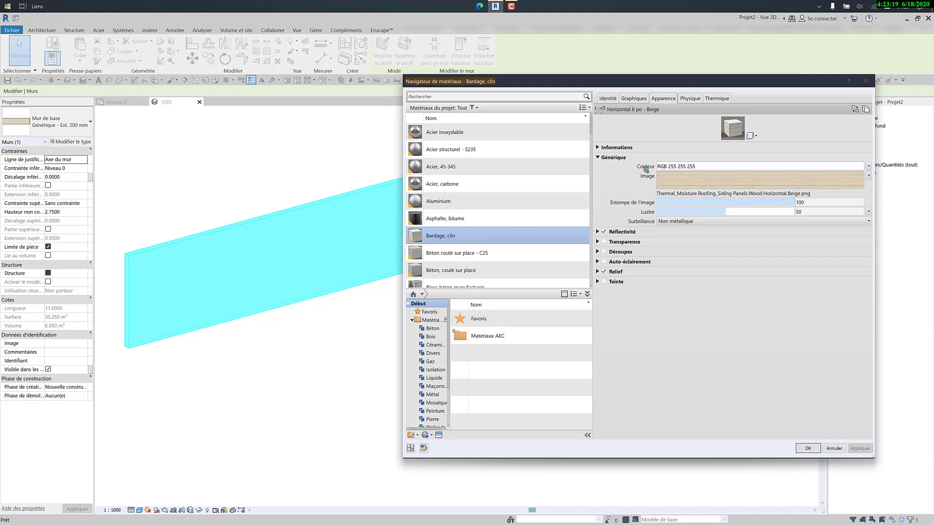
pyautogui.click(491, 201)
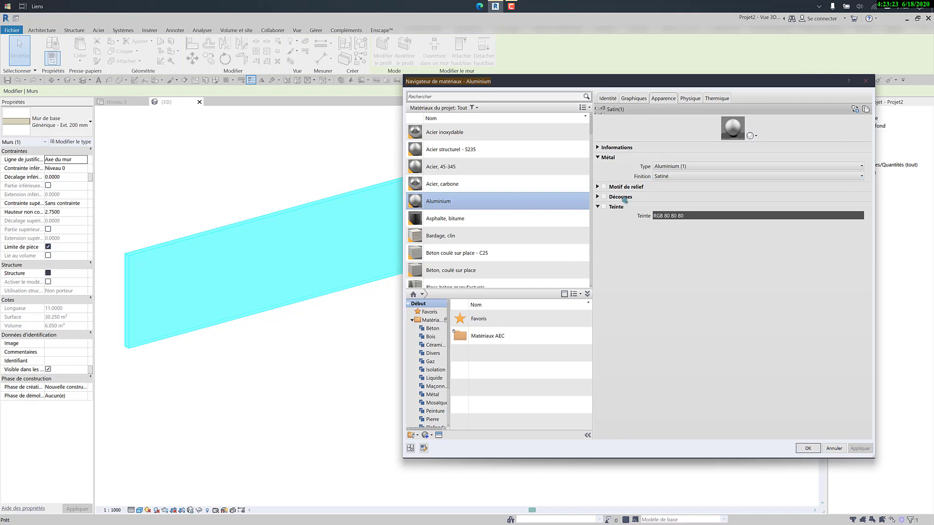
pyautogui.click(467, 133)
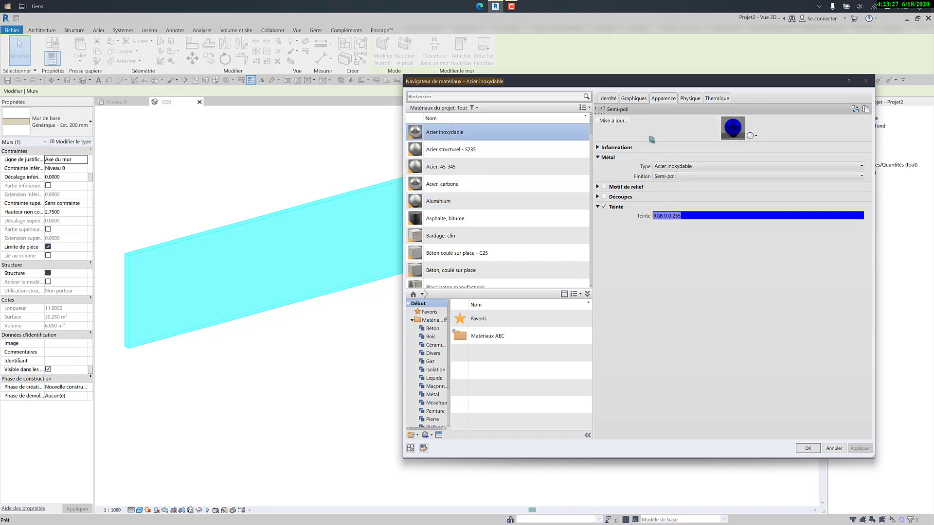
pyautogui.scroll(-10, 502, 204)
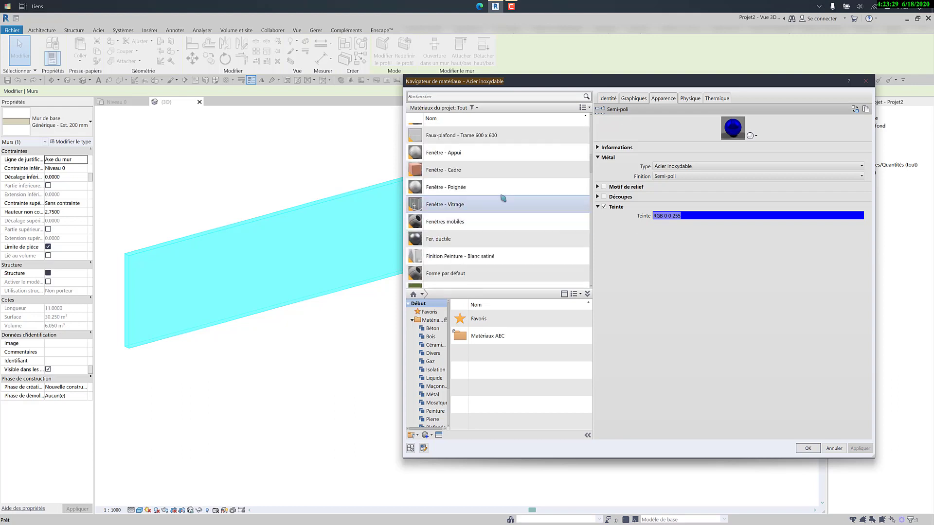
pyautogui.click(500, 173)
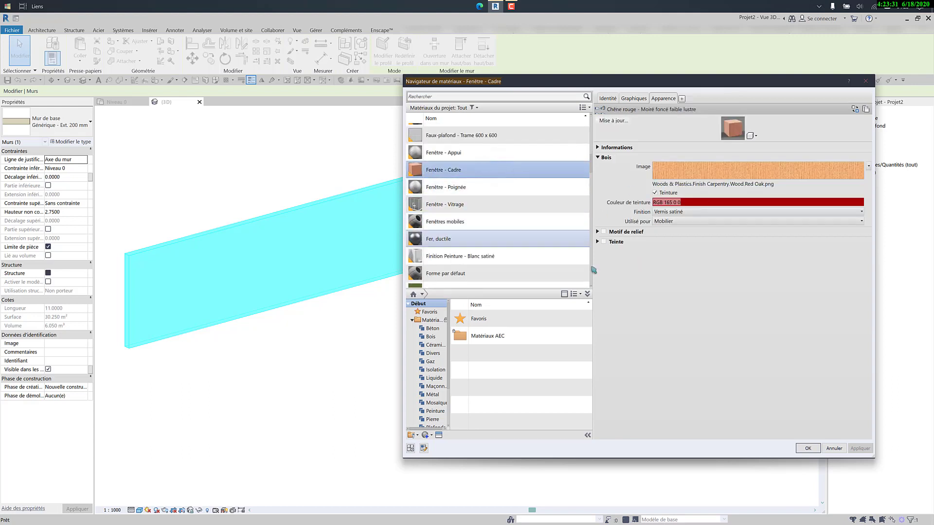
# Step: Find the Verre material in the list and examine its identity information and appearance settings
pyautogui.scroll(-10, 474, 229)
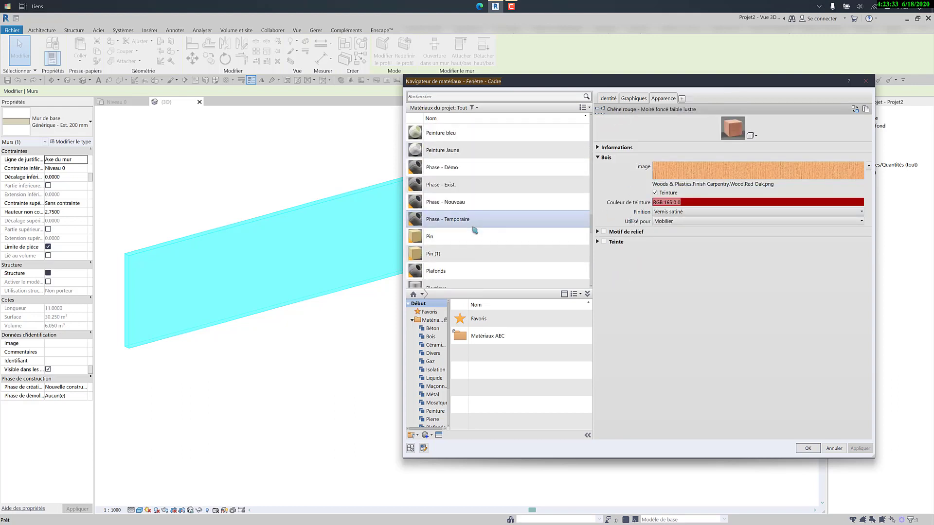
pyautogui.scroll(3, 474, 230)
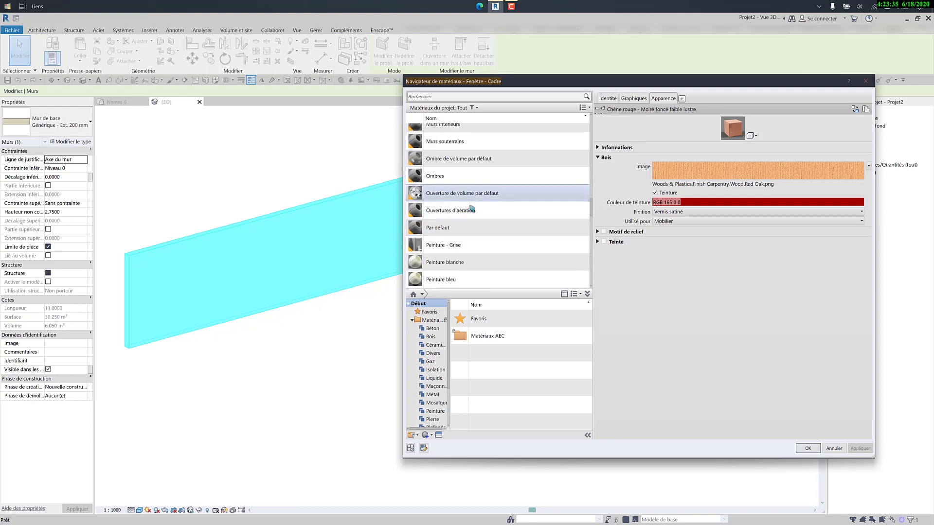
pyautogui.scroll(-10, 471, 209)
pyautogui.click(471, 210)
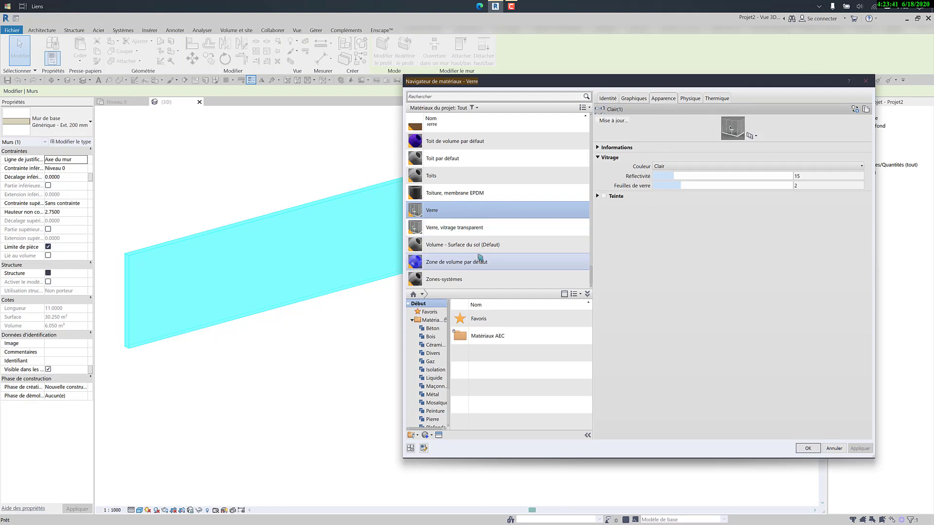
pyautogui.scroll(1, 486, 158)
pyautogui.click(608, 99)
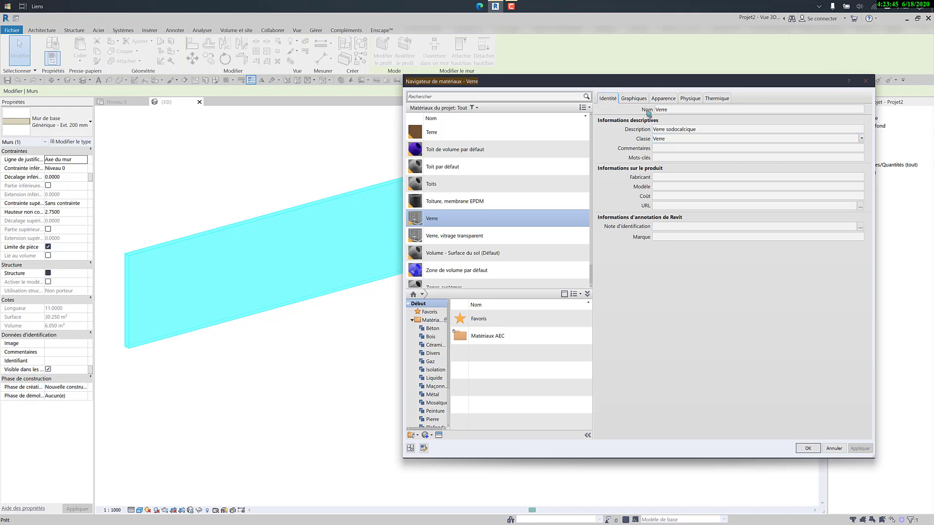
pyautogui.click(666, 99)
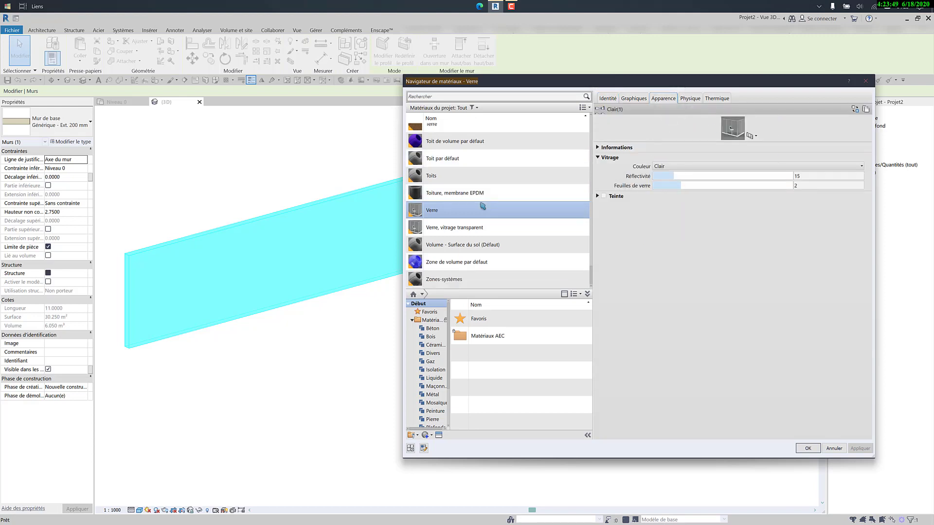
pyautogui.scroll(2, 474, 263)
pyautogui.scroll(5, 472, 276)
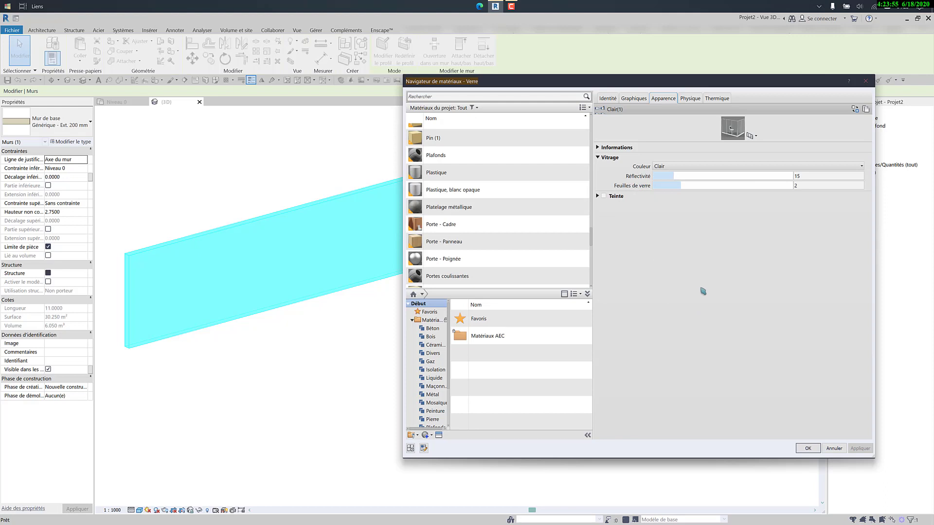
pyautogui.scroll(1, 474, 117)
# Step: Search the materials for "mur", select Mur par défaut and open its appearance colour for editing
pyautogui.click(473, 97)
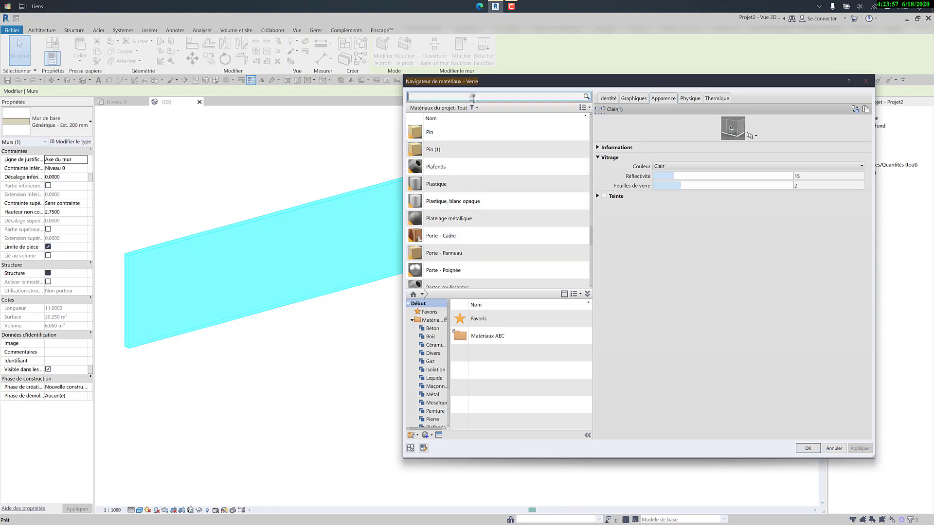
pyautogui.write('cefaut')
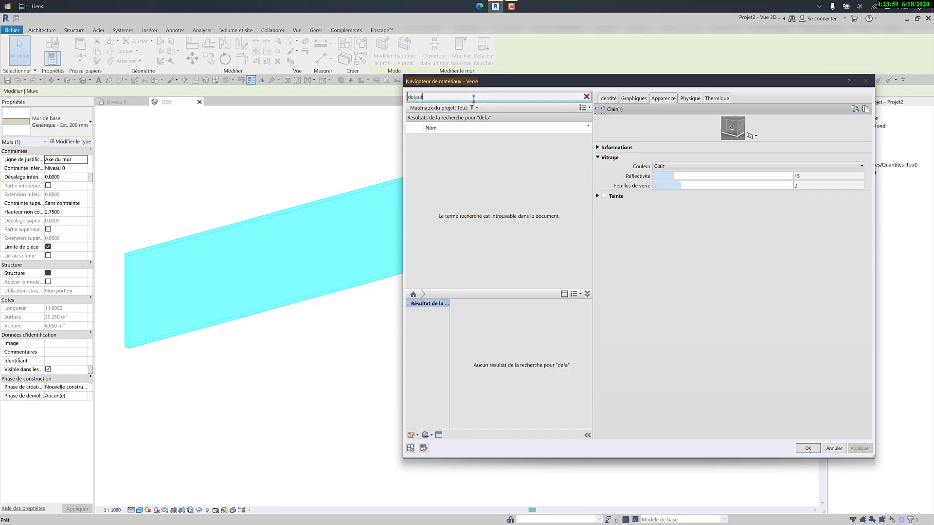
pyautogui.click(586, 97)
pyautogui.write('mur')
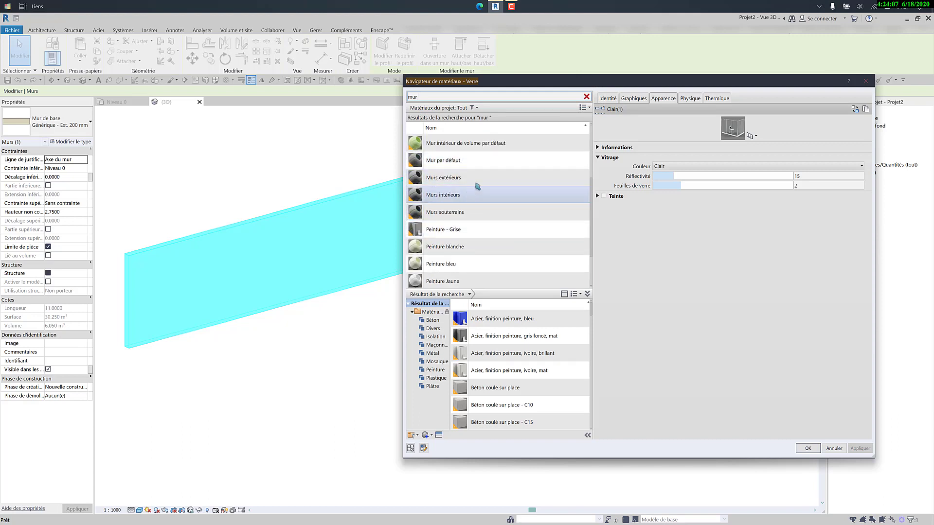
pyautogui.click(477, 159)
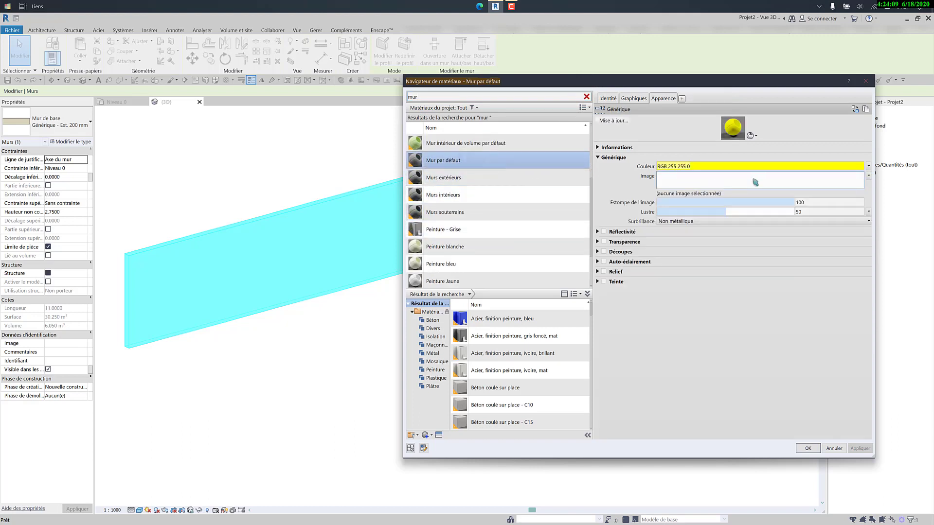
pyautogui.click(755, 169)
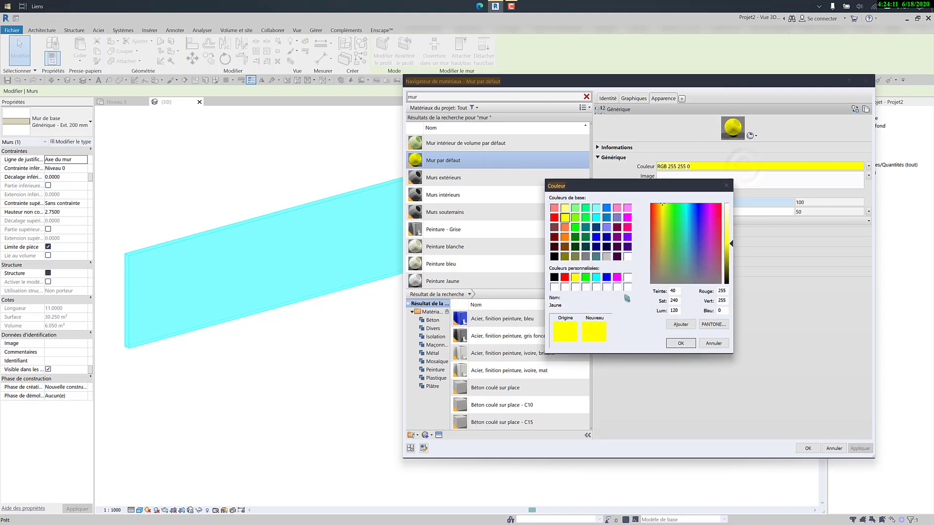
# Step: Set the appearance colour of the Mur par défaut material to grey RGB 192 192 192 and apply it
pyautogui.click(608, 258)
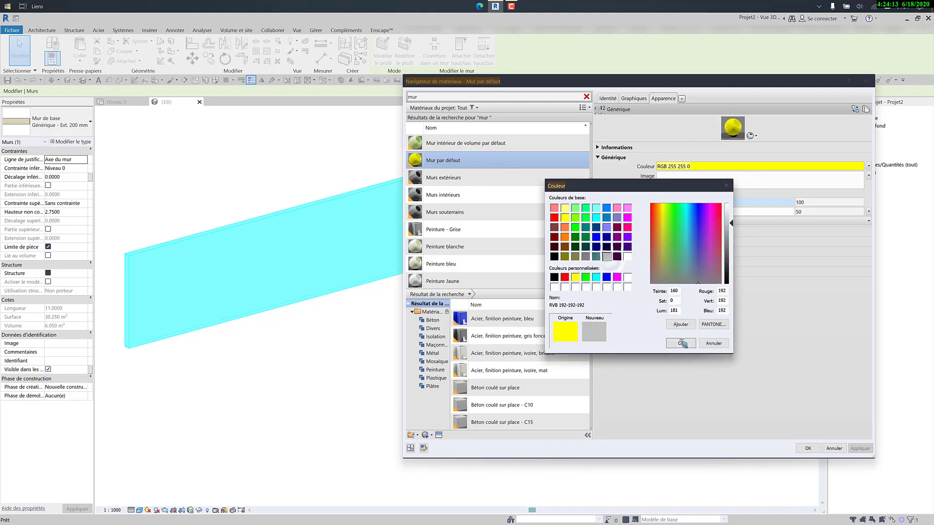
pyautogui.click(681, 344)
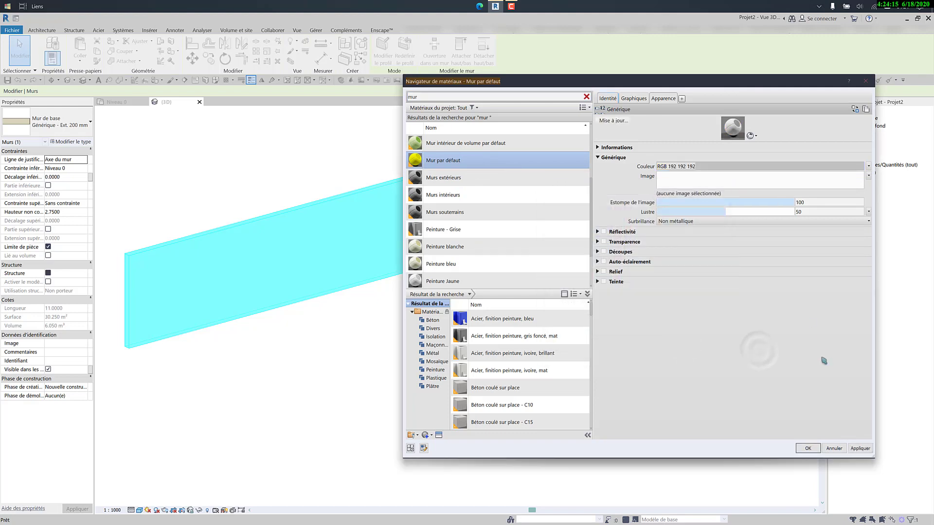
pyautogui.click(858, 450)
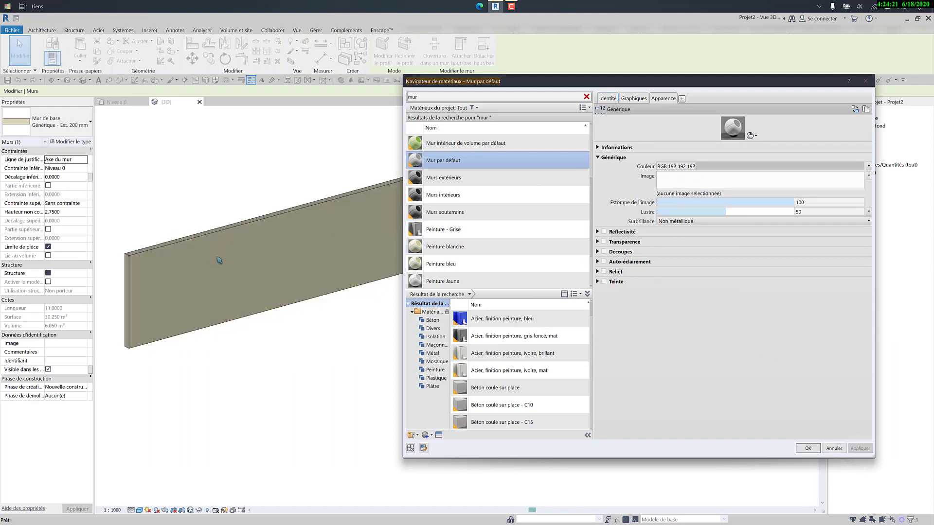
# Step: Check the shading settings of Mur par défaut, and cancel out of the material, assembly and wall type edits
pyautogui.scroll(1, 524, 118)
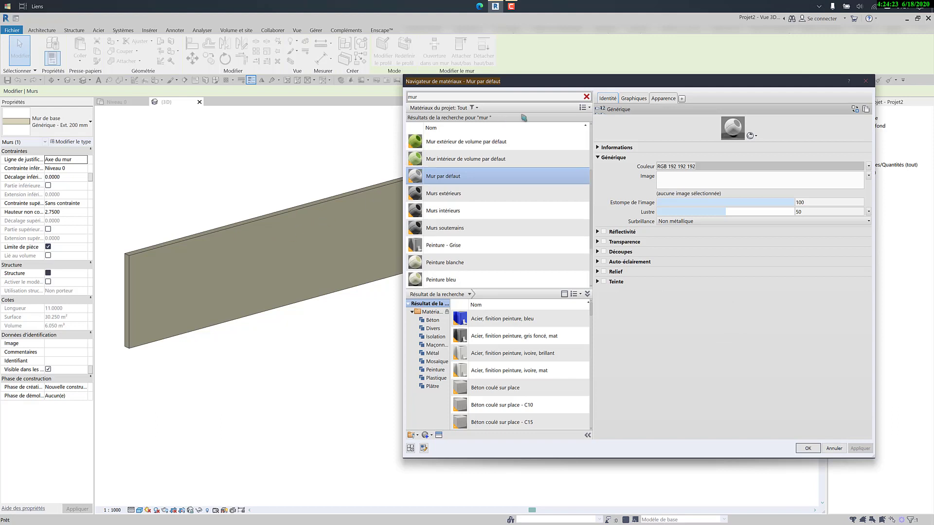
pyautogui.click(627, 98)
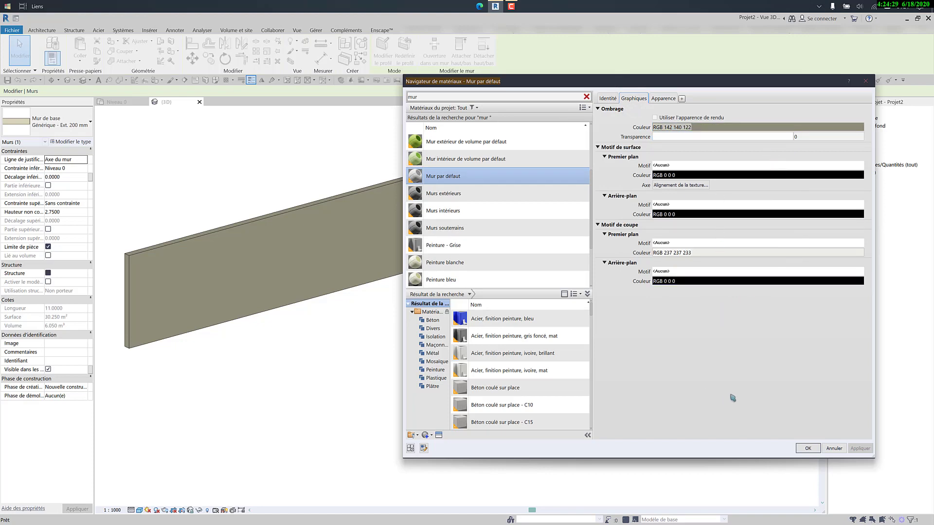
pyautogui.click(834, 449)
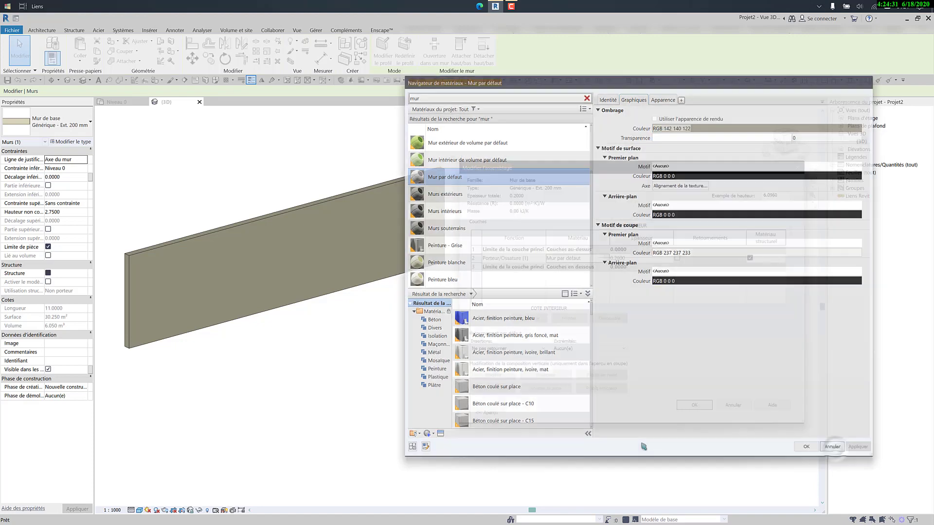
pyautogui.click(734, 405)
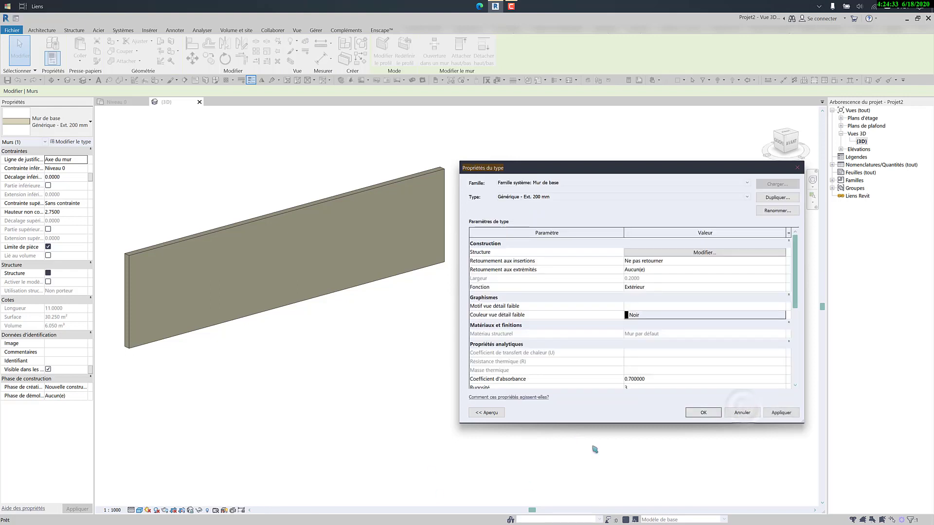
pyautogui.click(741, 411)
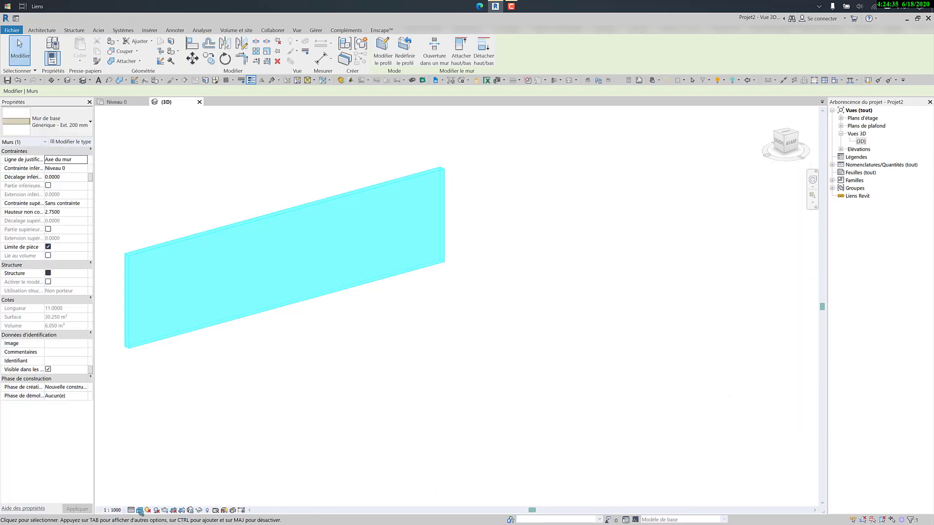
# Step: Look through the visual styles available for the 3D view and deselect the wall
pyautogui.click(139, 510)
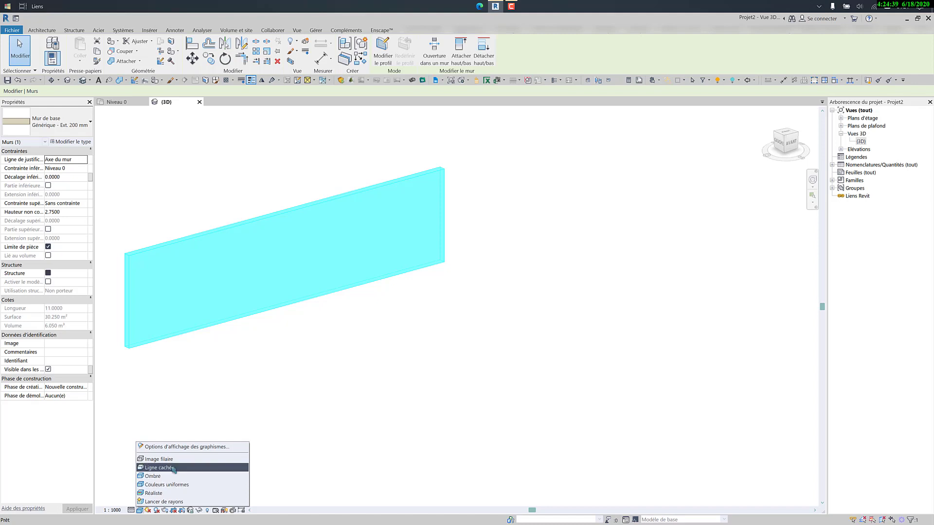
pyautogui.click(173, 469)
pyautogui.click(244, 402)
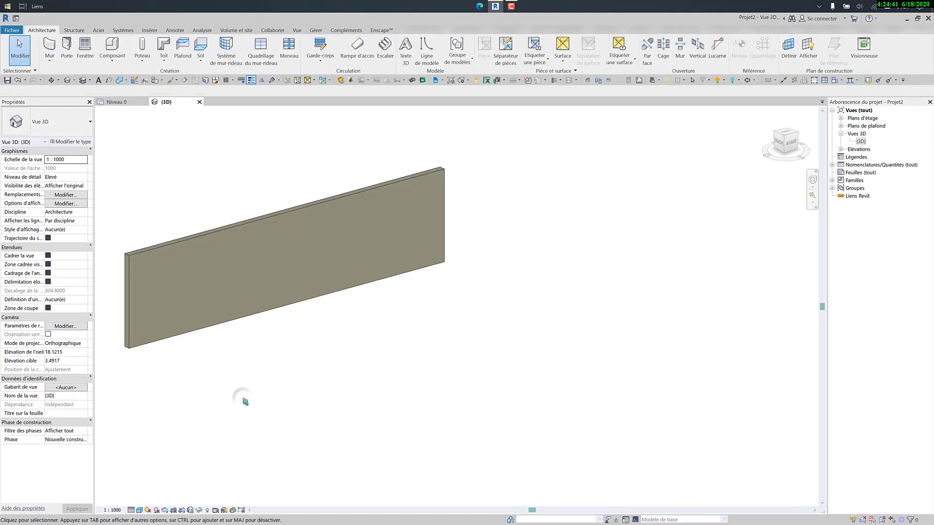
pyautogui.click(139, 510)
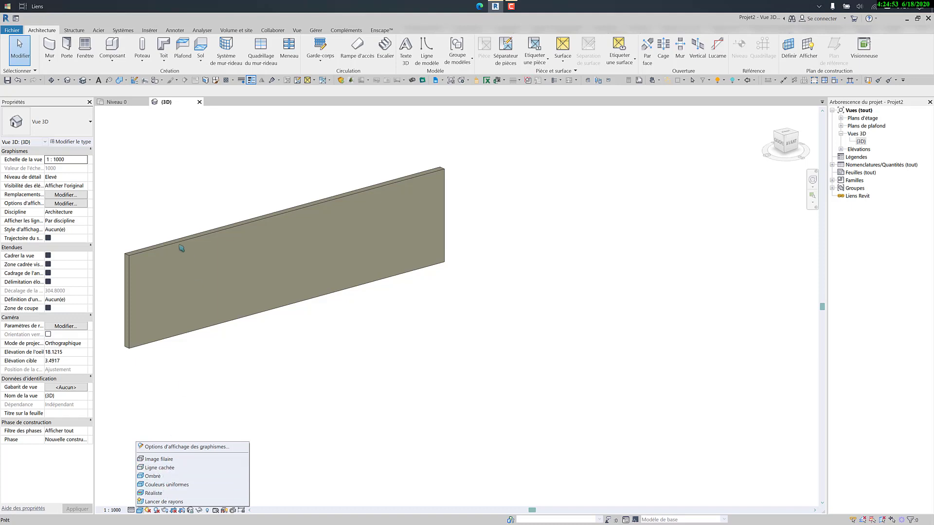
# Step: Open the Mur par défaut material of the Porteur/Ossature layer in the wall type's structure
pyautogui.click(181, 248)
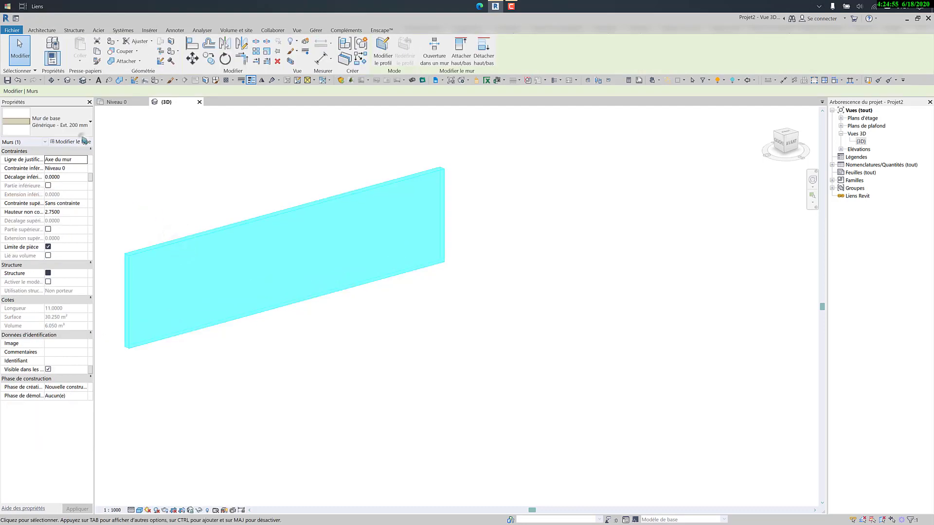
pyautogui.click(84, 141)
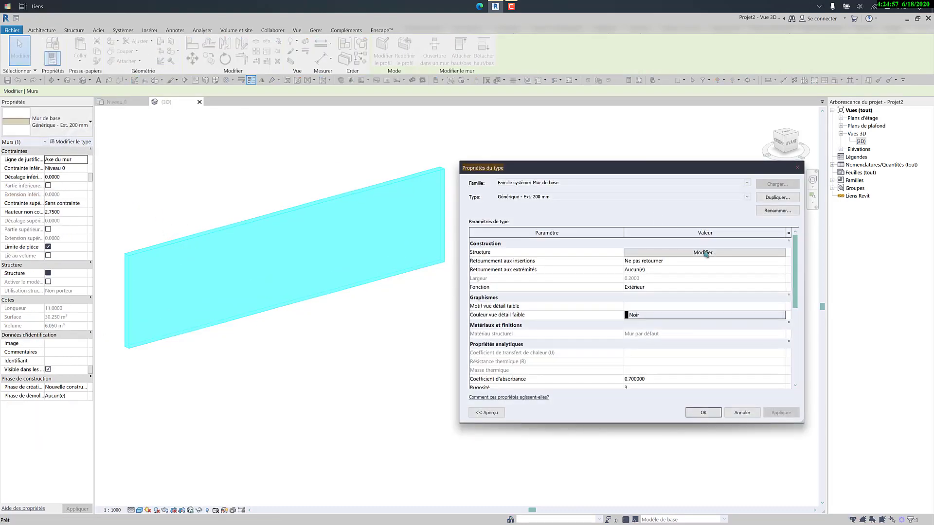
pyautogui.click(705, 253)
pyautogui.click(603, 258)
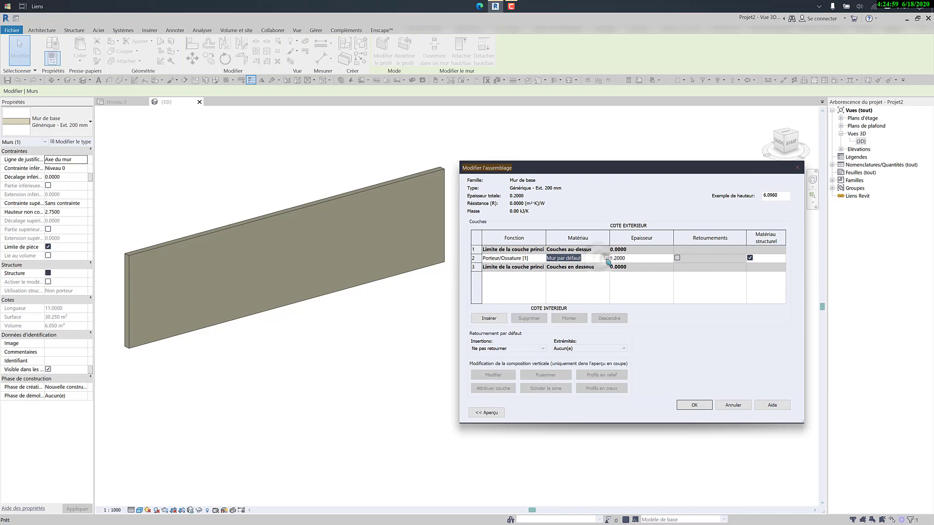
pyautogui.click(606, 258)
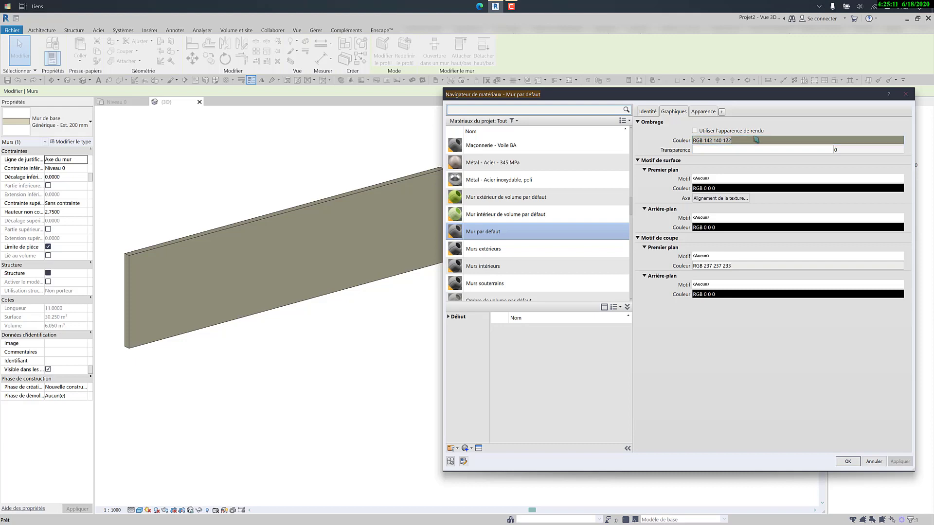
# Step: Turn Utiliser l'apparence de rendu on for the material's shading, compare it with the appearance colour, and turn it off again
pyautogui.click(703, 111)
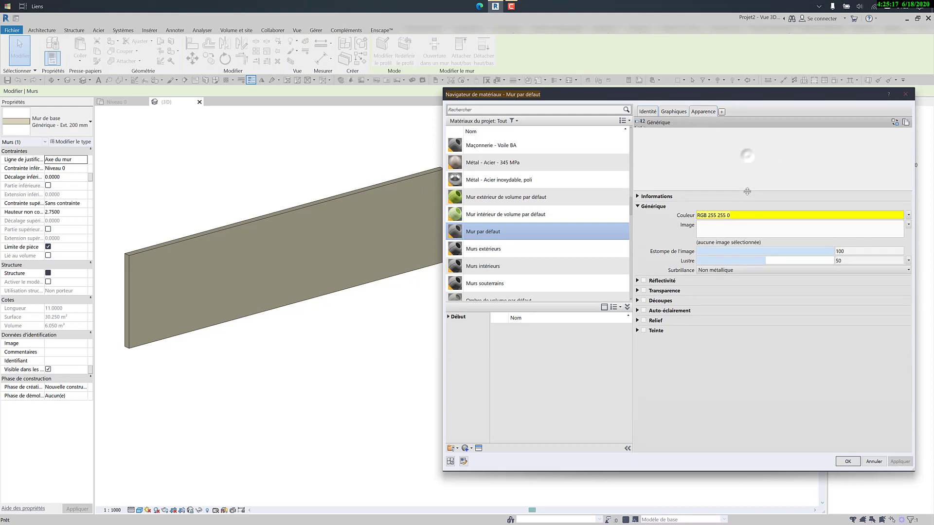
pyautogui.click(683, 115)
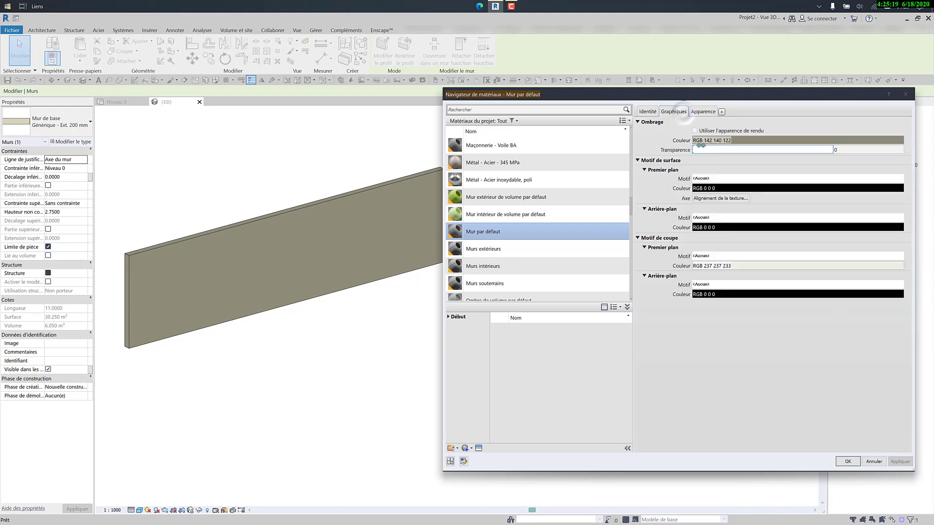
pyautogui.click(695, 130)
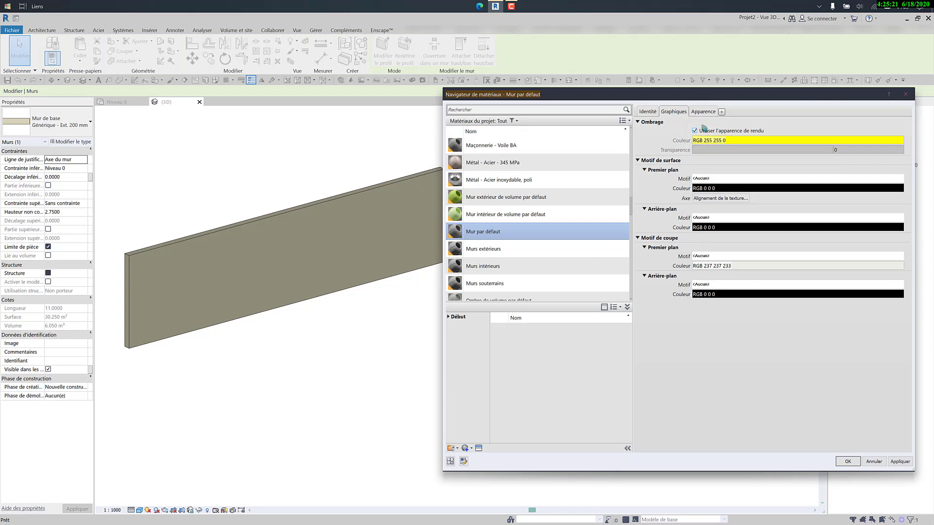
pyautogui.click(711, 112)
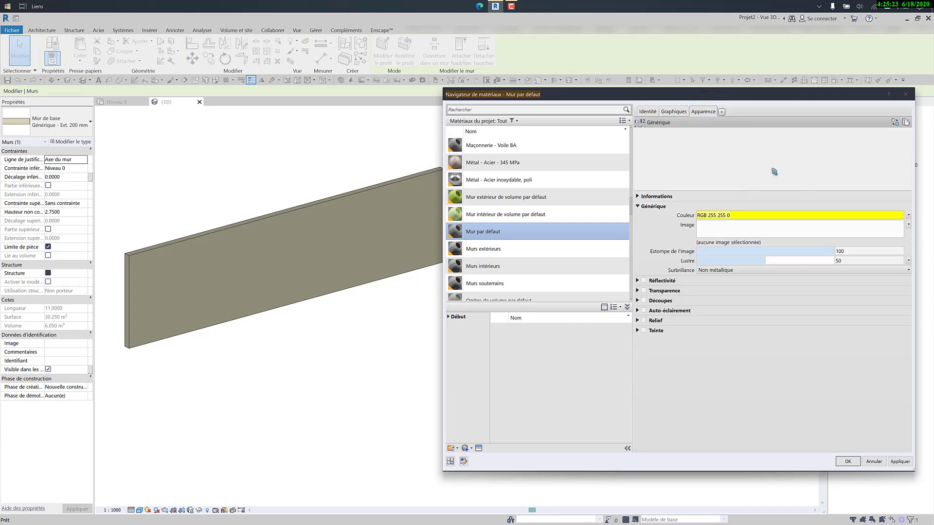
pyautogui.click(678, 113)
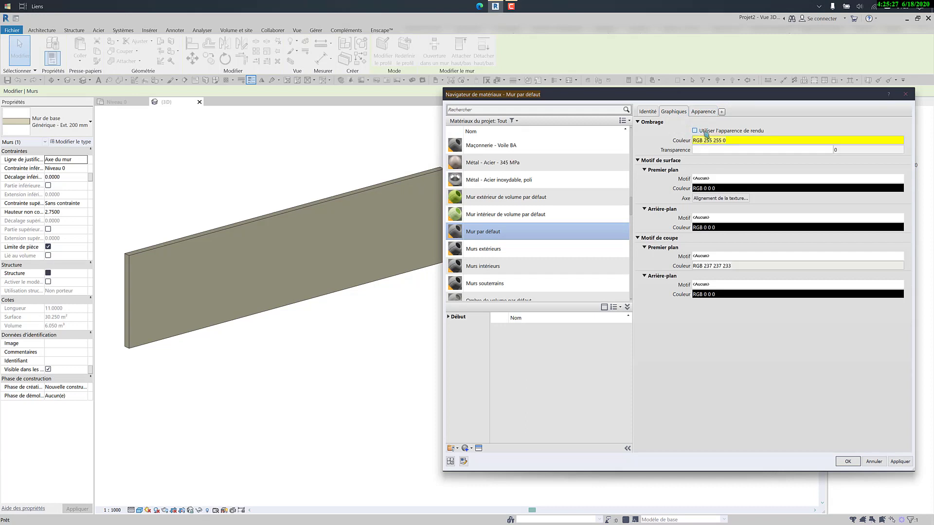
# Step: Set the shading colour of Mur par défaut to cyan RGB 0 255 255, apply it and confirm the material edit
pyautogui.click(718, 142)
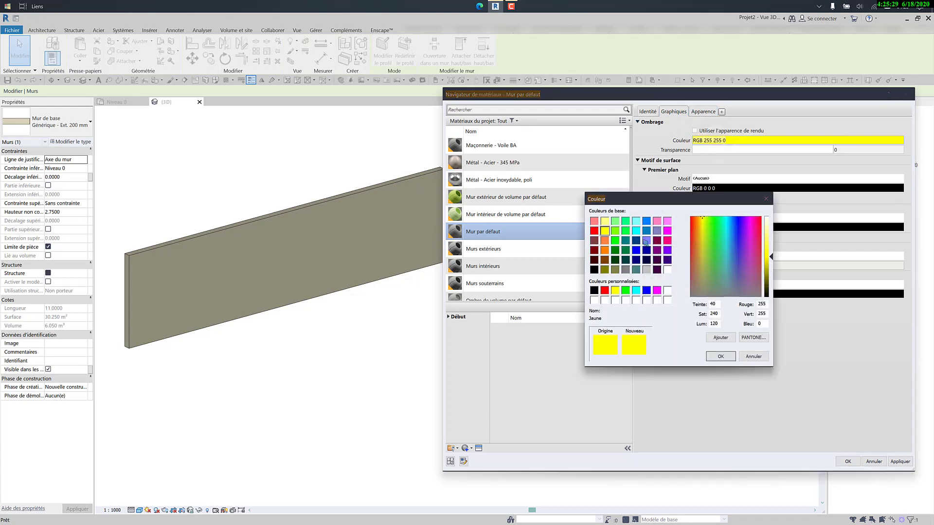
pyautogui.click(636, 230)
pyautogui.click(720, 356)
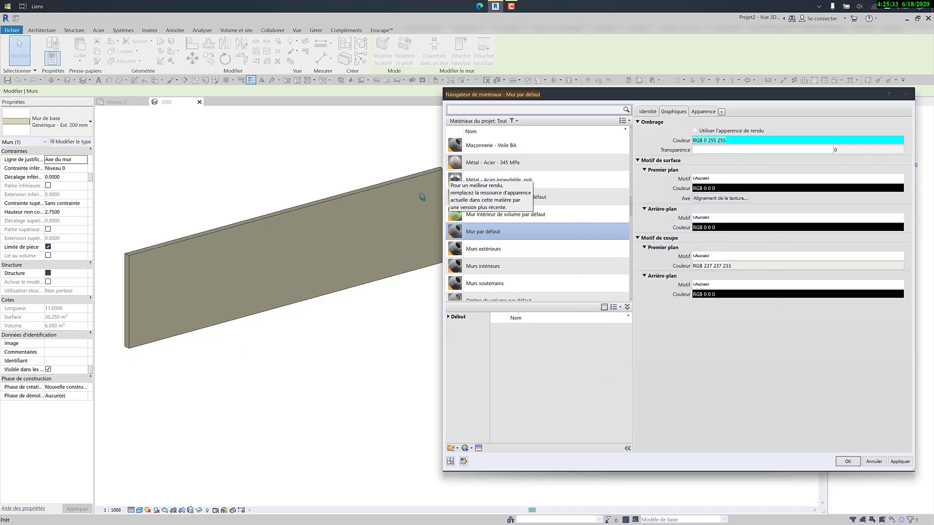
pyautogui.click(901, 462)
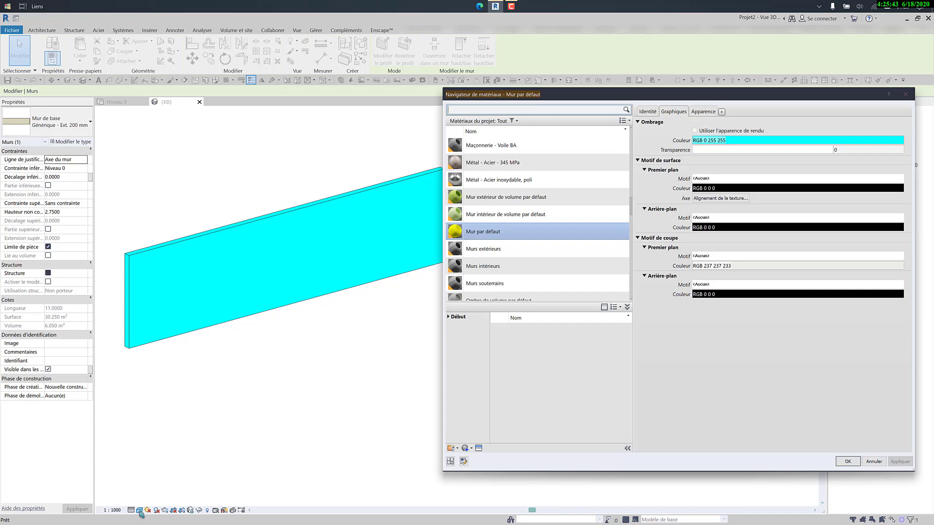
pyautogui.click(847, 461)
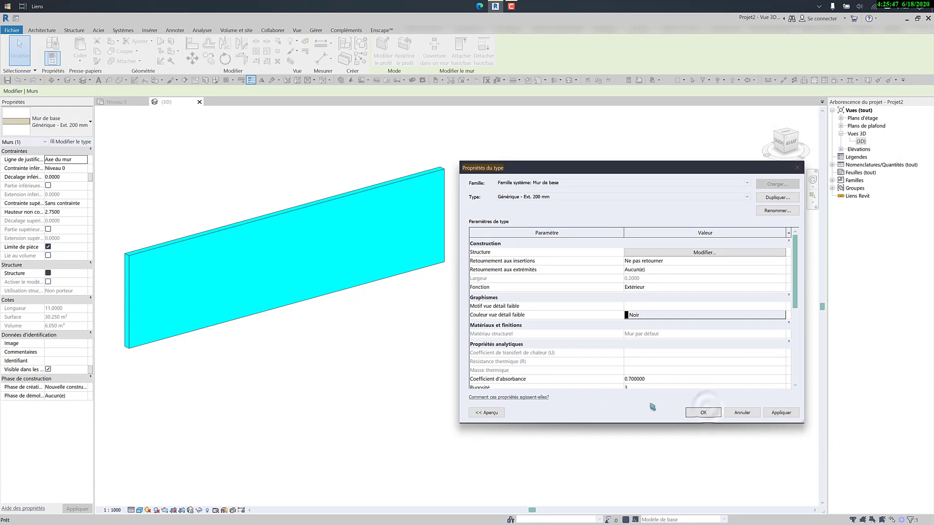
# Step: Switch the 3D view to the Réaliste visual style and deselect the wall
pyautogui.click(140, 510)
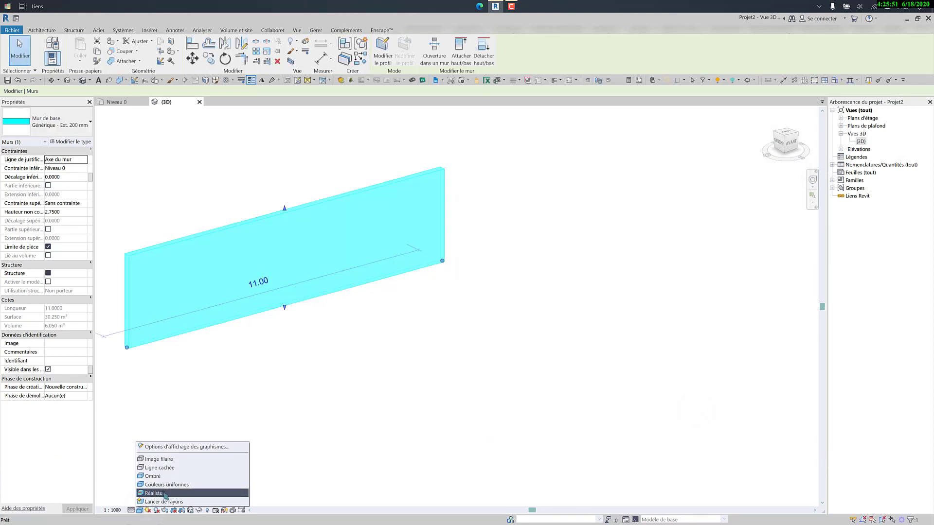
pyautogui.click(153, 493)
pyautogui.click(156, 457)
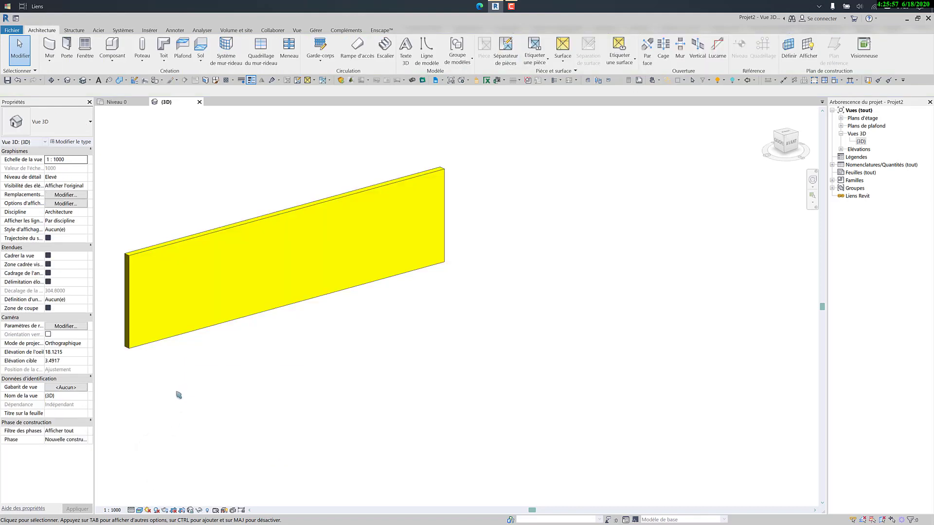
# Step: Reopen the wall's Mur par défaut material, compare its shading colour with its appearance colour, and close the dialogs
pyautogui.click(163, 249)
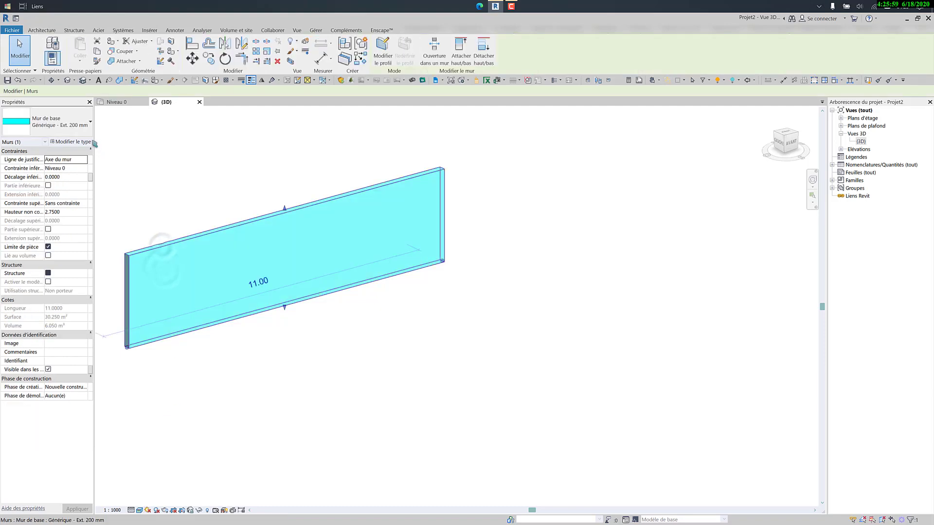
pyautogui.click(73, 142)
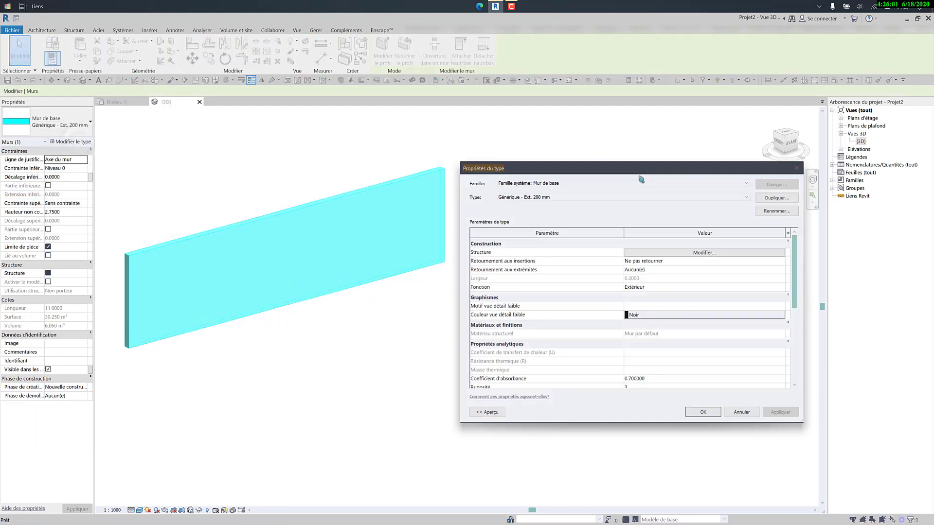
pyautogui.click(694, 255)
pyautogui.click(607, 259)
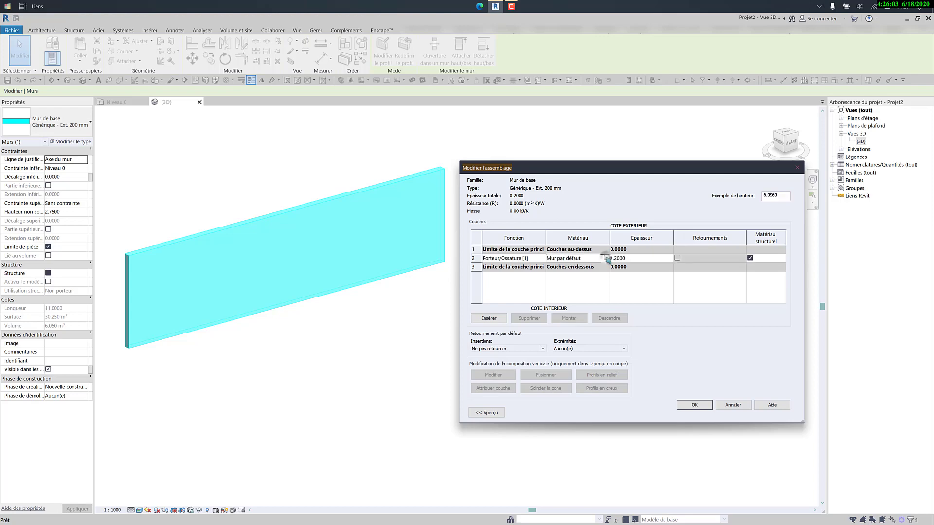
pyautogui.click(606, 259)
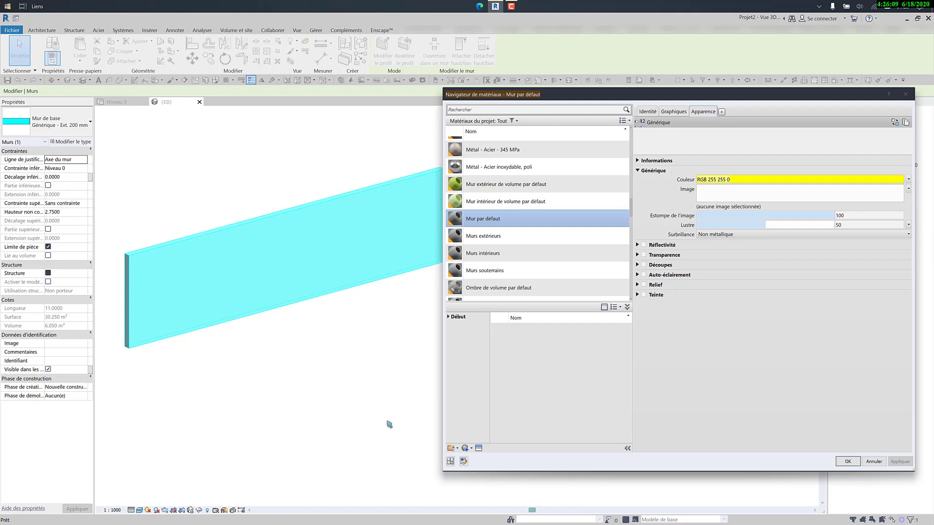
pyautogui.click(674, 112)
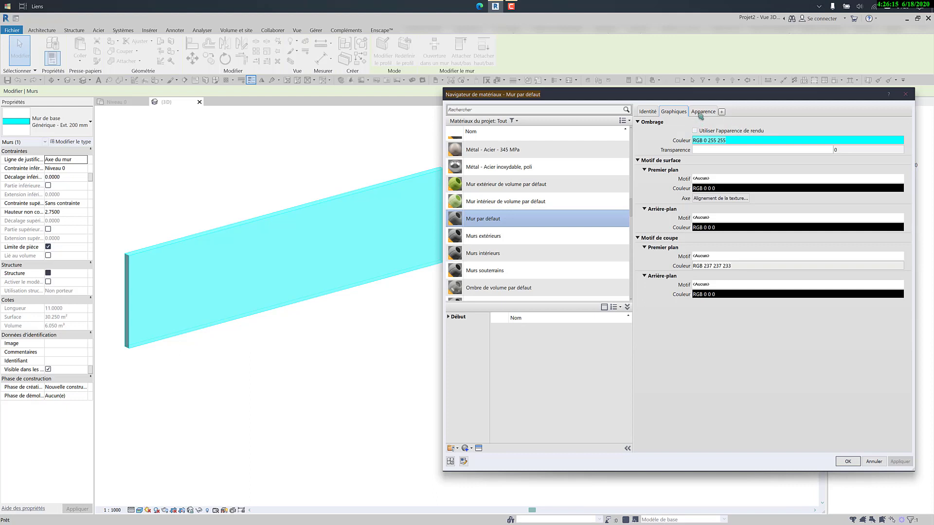
pyautogui.click(702, 112)
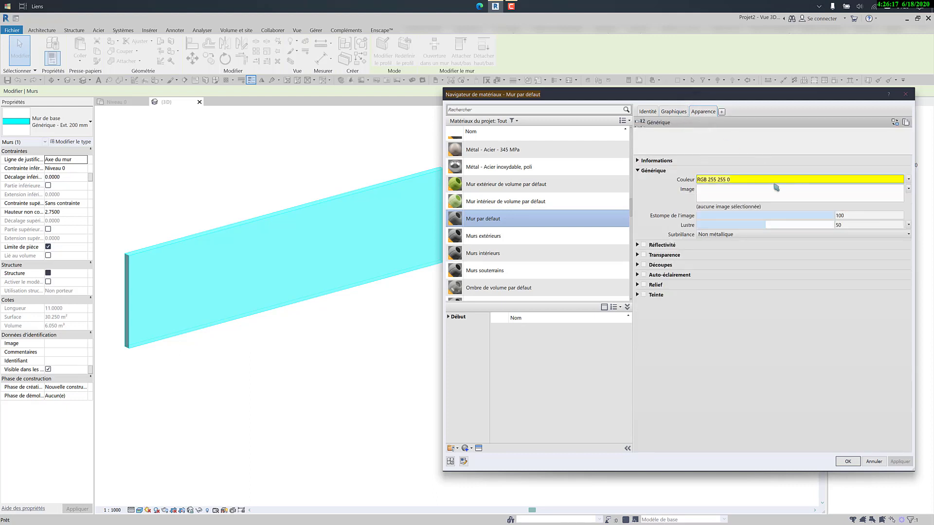
pyautogui.click(674, 111)
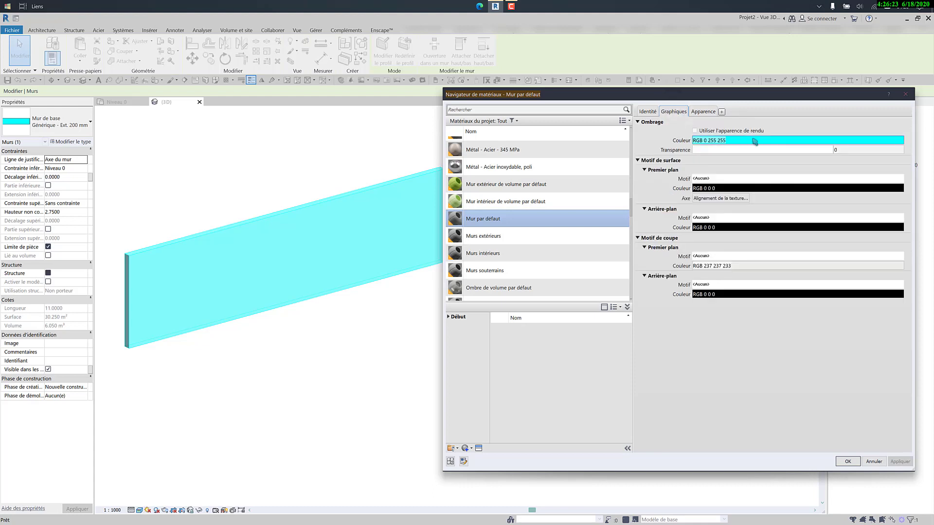
pyautogui.click(847, 461)
pyautogui.click(694, 405)
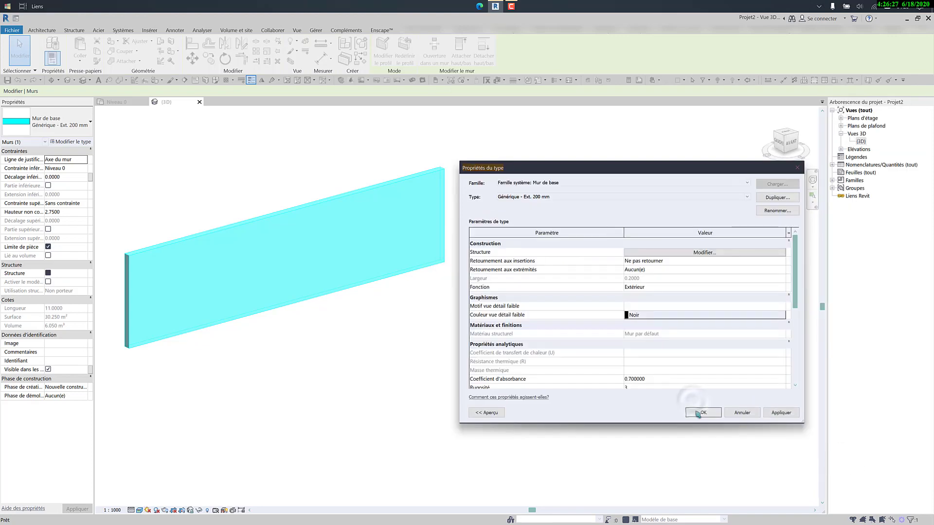
# Step: Switch the 3D view to the Couleurs uniformes visual style and deselect the wall
pyautogui.click(139, 511)
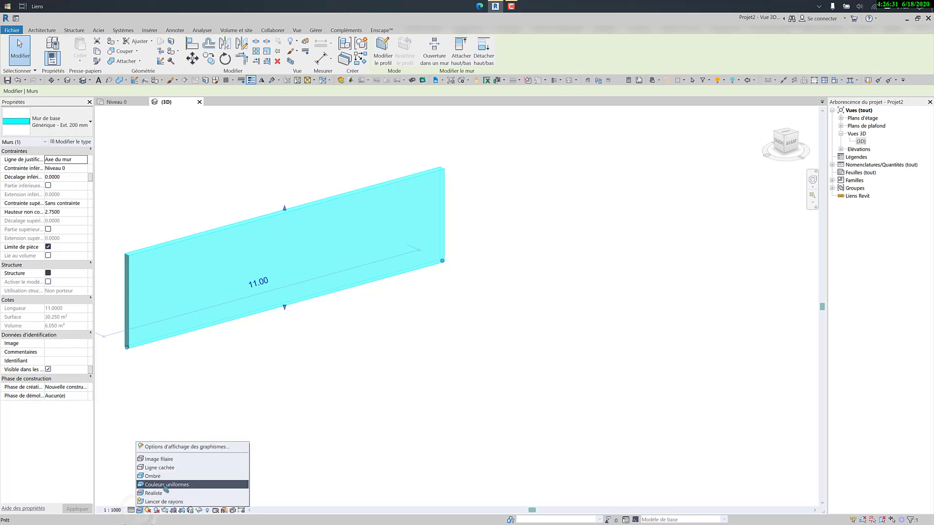
pyautogui.click(166, 485)
pyautogui.click(170, 425)
pyautogui.click(154, 285)
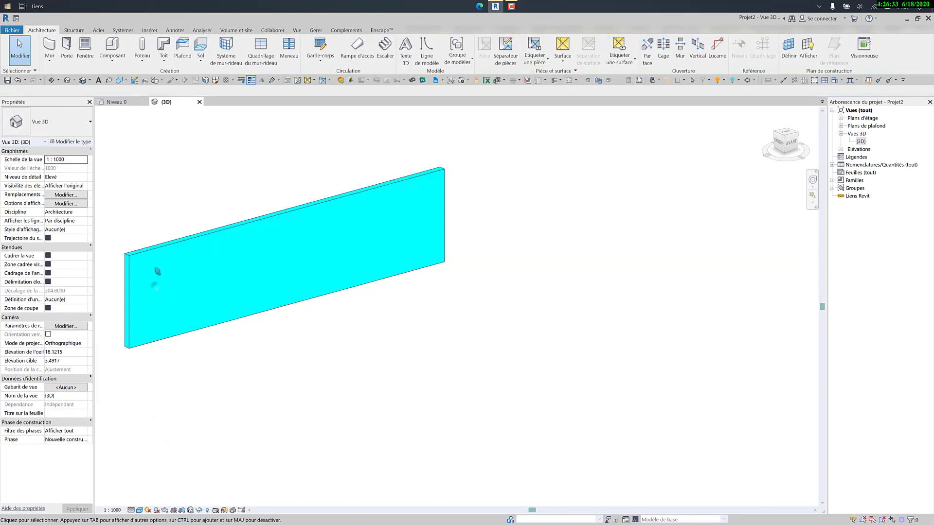
# Step: Select the wall and open its Mur par défaut material for editing from the type's layer structure
pyautogui.click(153, 252)
pyautogui.click(83, 142)
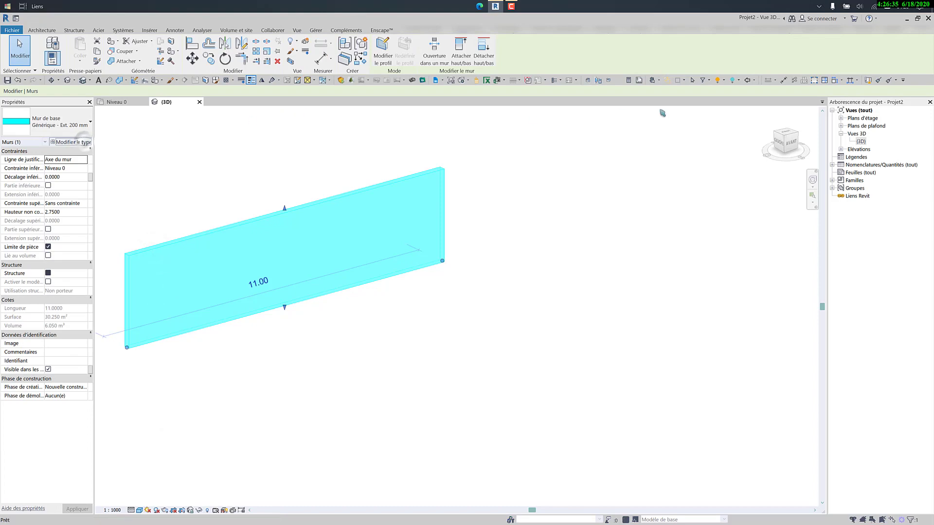
pyautogui.click(730, 251)
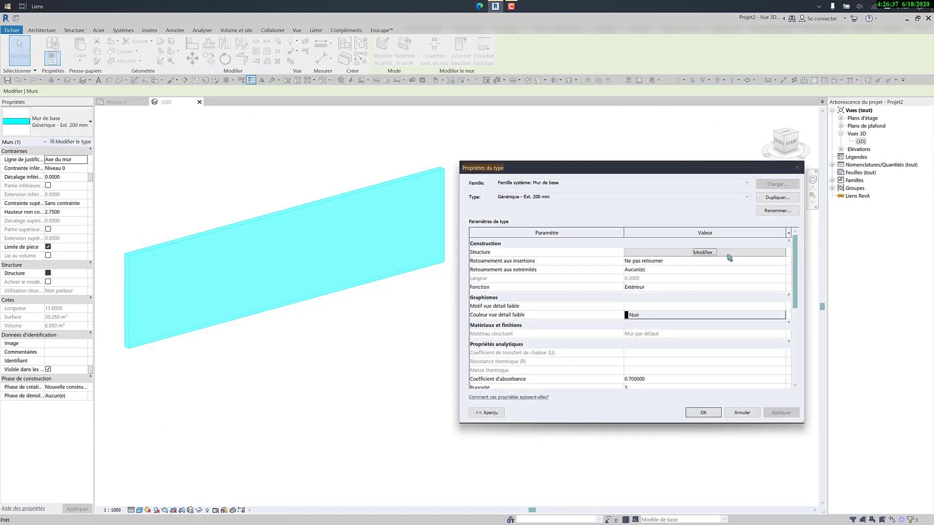
pyautogui.click(603, 258)
pyautogui.click(606, 259)
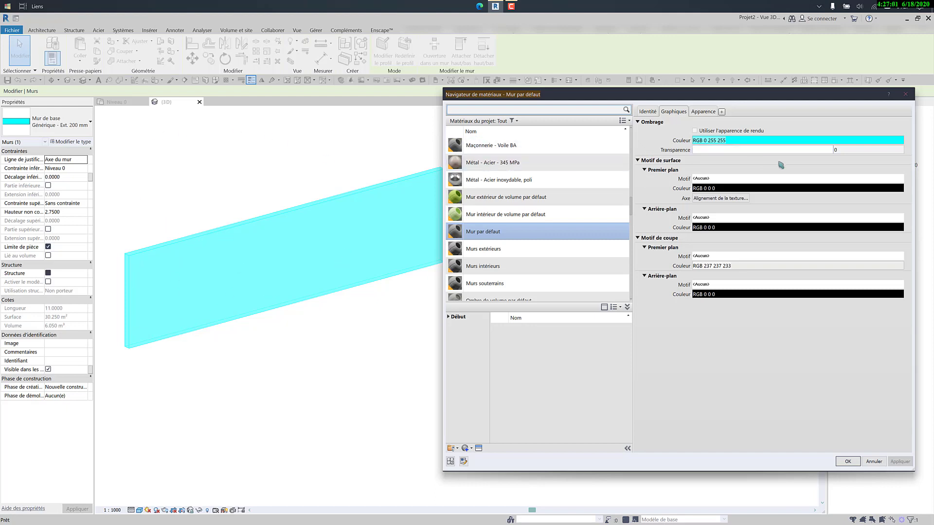
# Step: Open the pattern choices for the material's surface foreground and look through the Dessin fill patterns
pyautogui.click(834, 180)
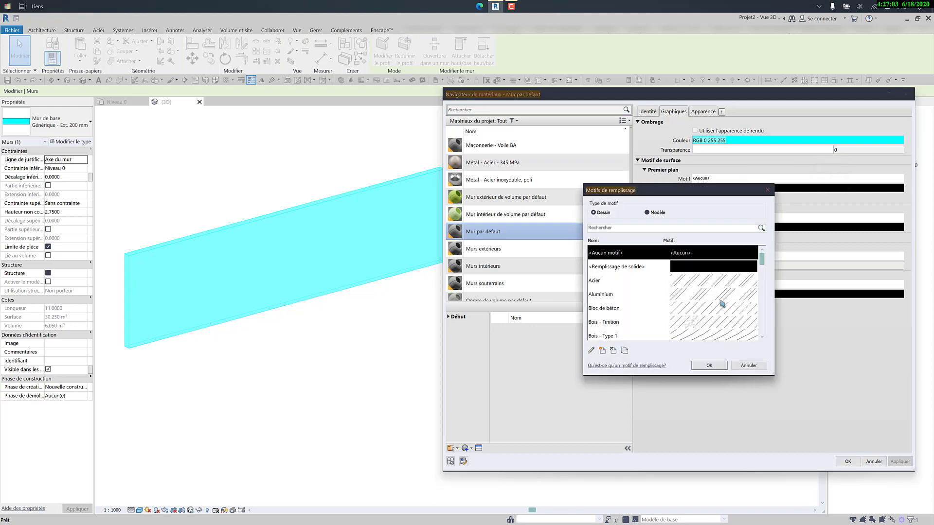
pyautogui.scroll(-2, 720, 305)
pyautogui.scroll(-3, 720, 306)
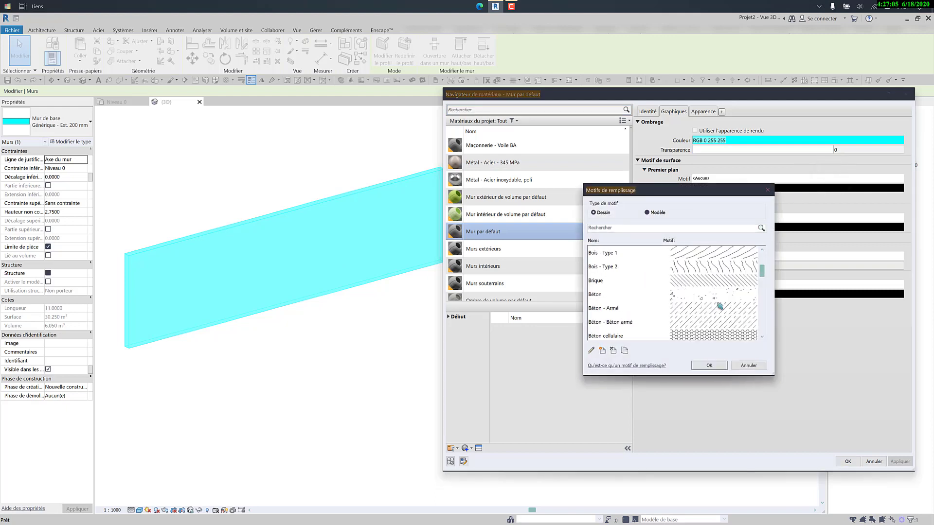
pyautogui.scroll(-1, 719, 306)
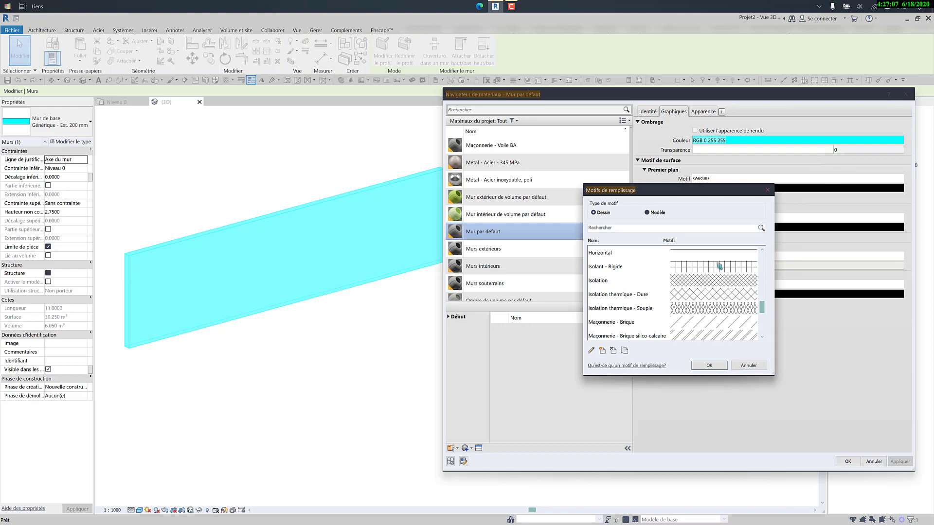
pyautogui.scroll(-3, 719, 269)
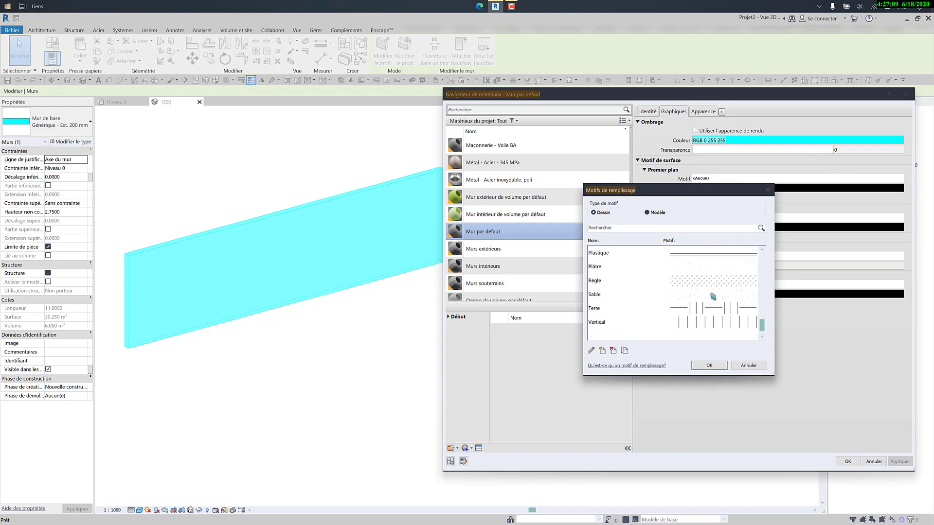
pyautogui.scroll(10, 710, 296)
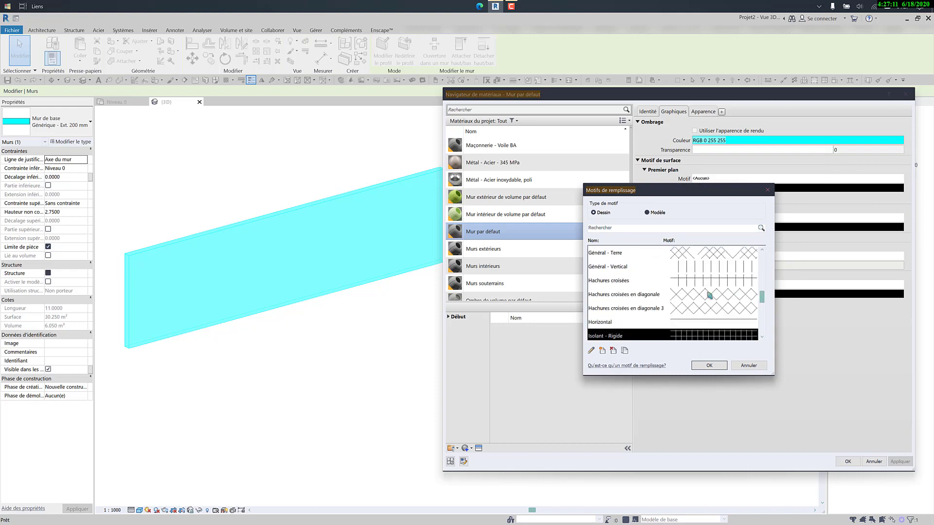
pyautogui.scroll(3, 709, 295)
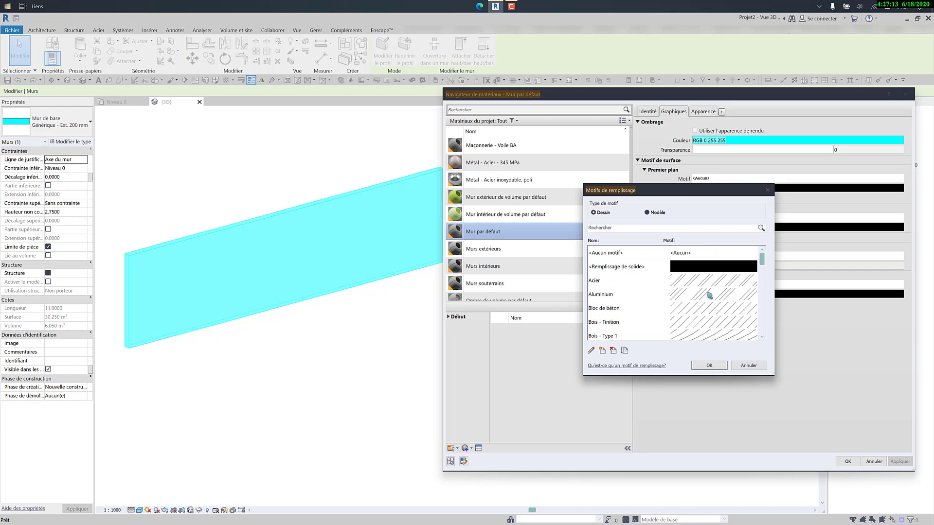
# Step: Set the surface foreground pattern of Mur par défaut to the Modèle pattern Briques 55x220
pyautogui.click(647, 212)
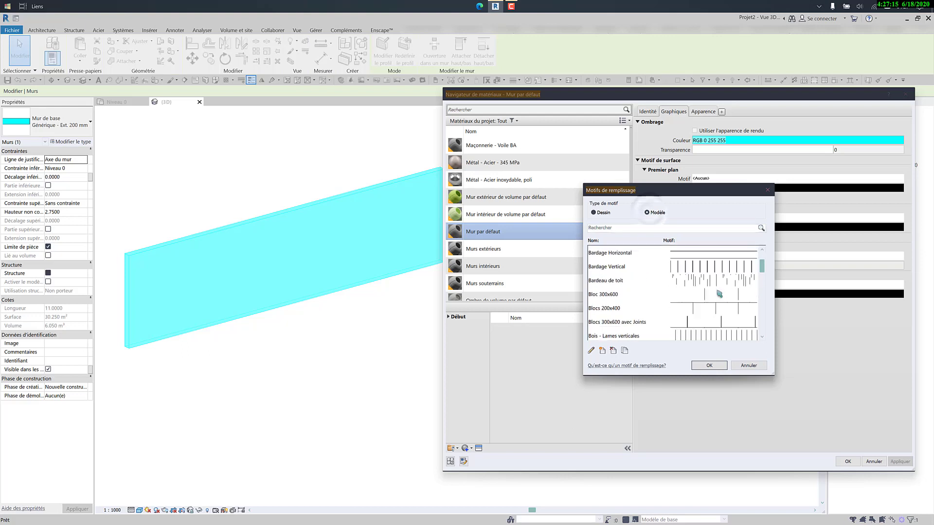
pyautogui.scroll(3, 716, 269)
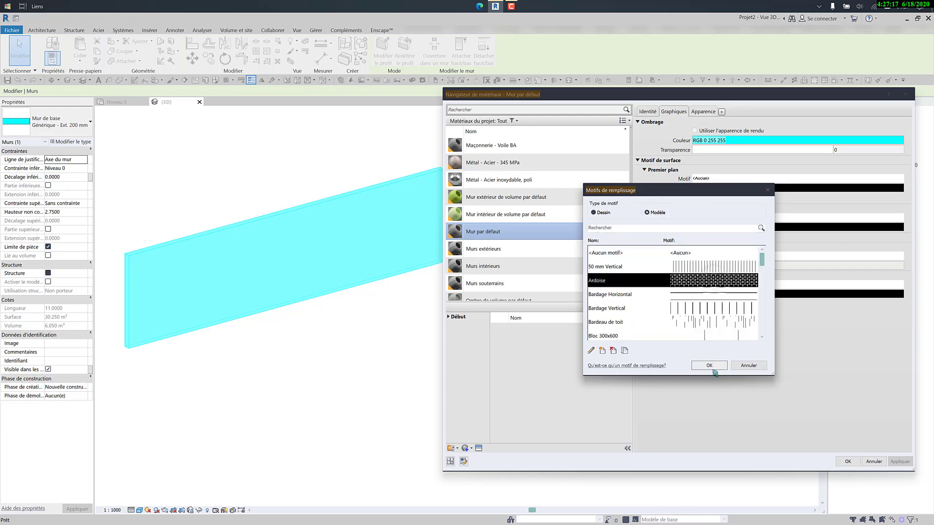
pyautogui.scroll(-7, 713, 319)
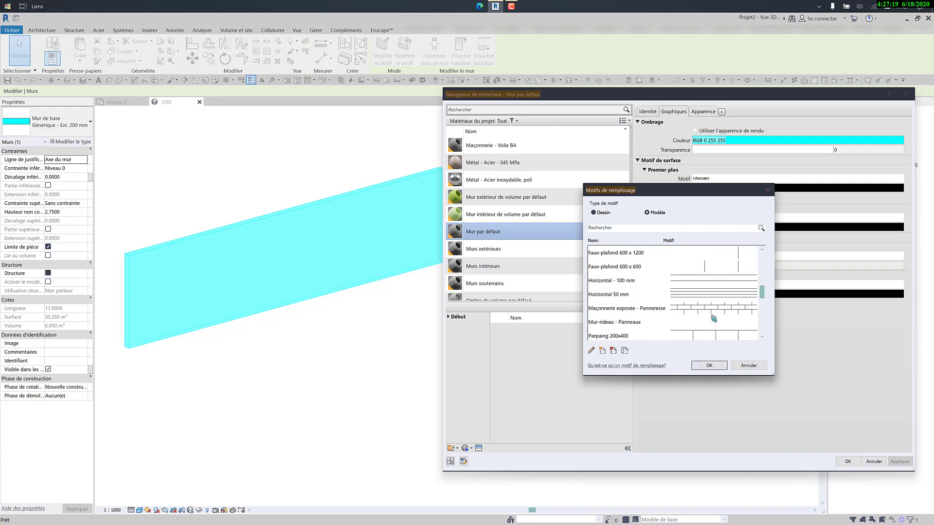
pyautogui.scroll(-5, 712, 272)
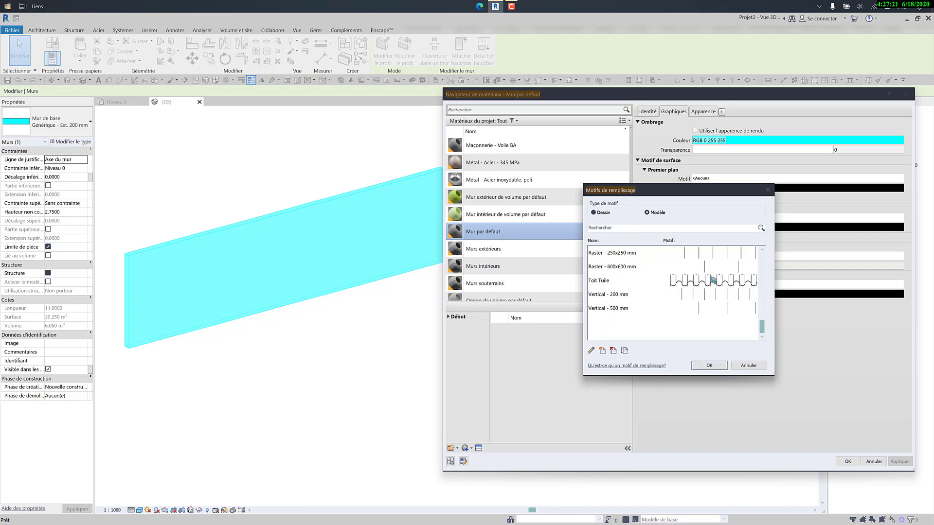
pyautogui.scroll(5, 713, 280)
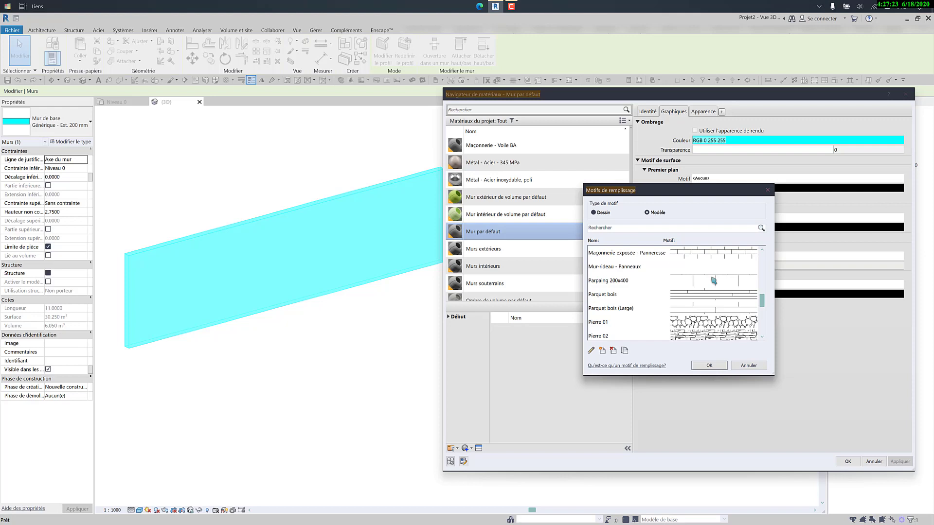
pyautogui.scroll(5, 714, 280)
pyautogui.scroll(-2, 713, 280)
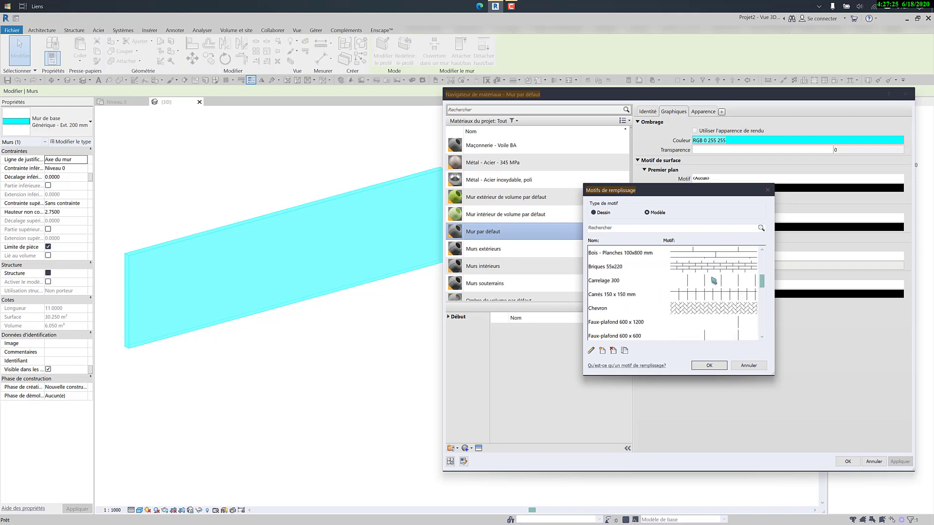
pyautogui.click(713, 268)
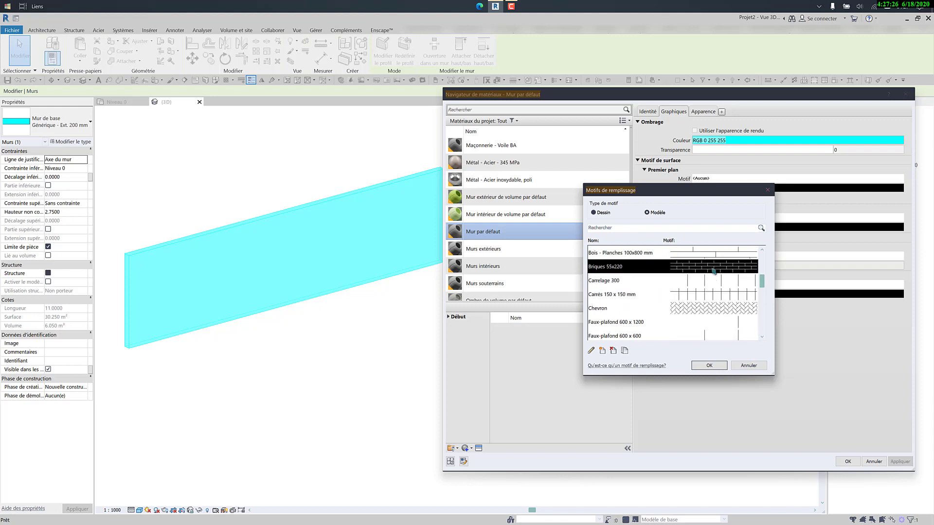
pyautogui.click(710, 366)
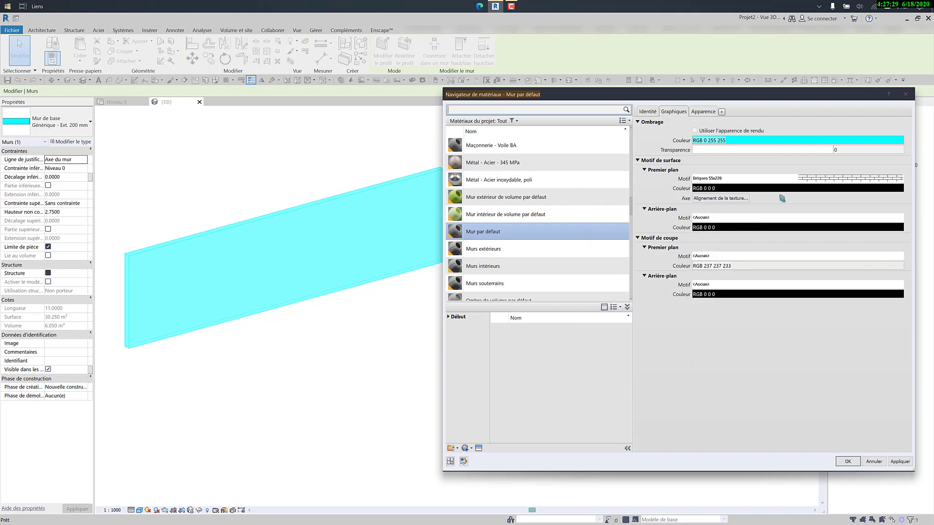
# Step: Accept black RGB 0 0 0 as the brick pattern's colour and apply the material change
pyautogui.click(830, 188)
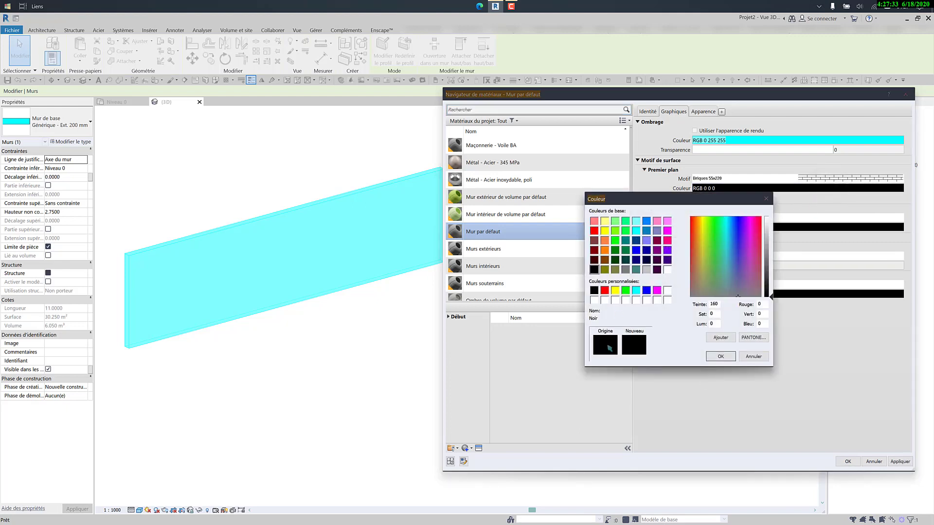
pyautogui.click(721, 357)
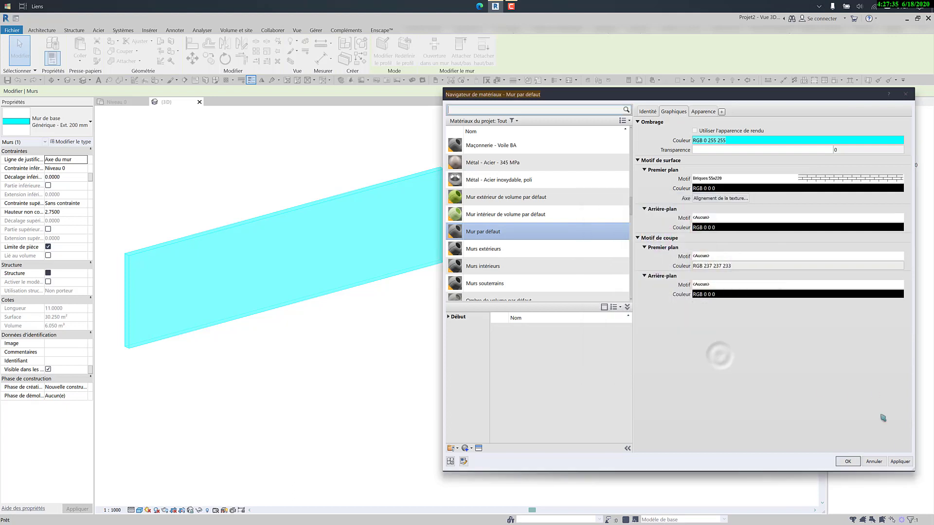
pyautogui.click(907, 461)
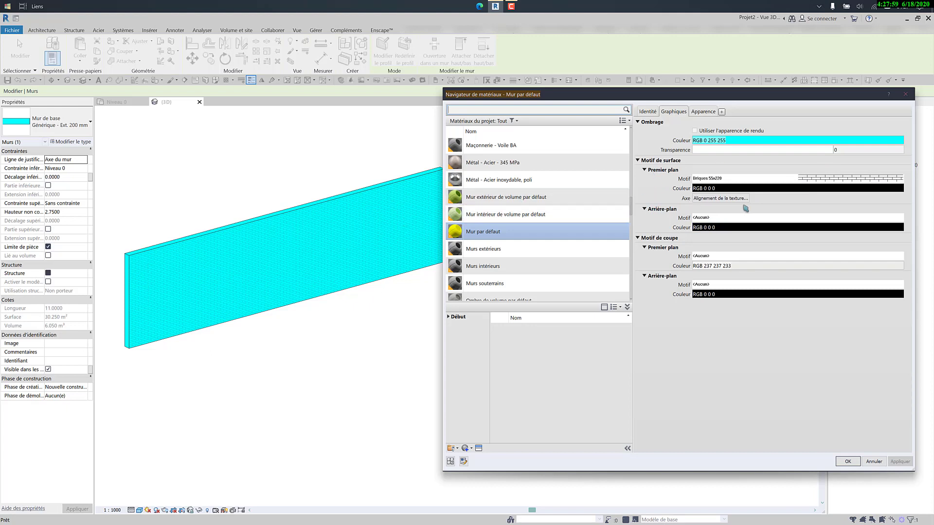
# Step: Set the surface background pattern to Remplissage de solide in grey RGB 192 192 192 and apply it
pyautogui.click(751, 219)
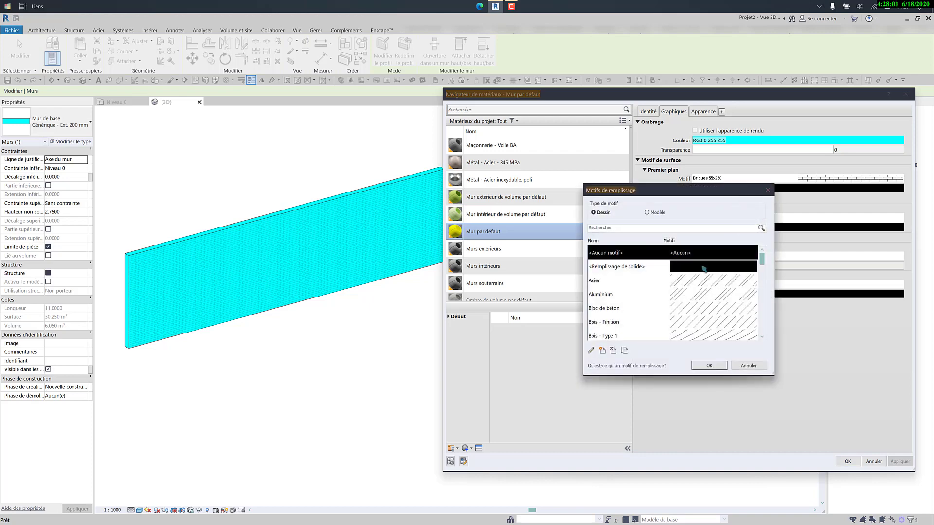
pyautogui.click(709, 365)
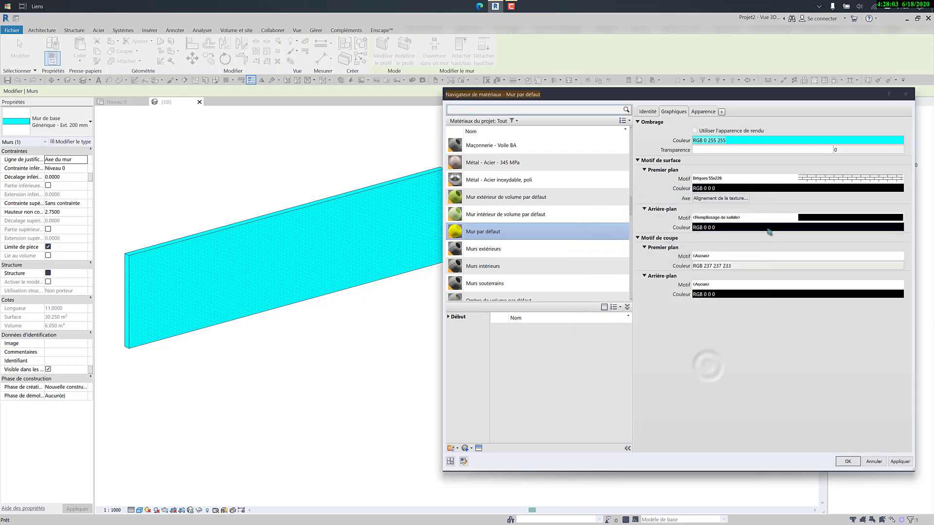
pyautogui.click(768, 230)
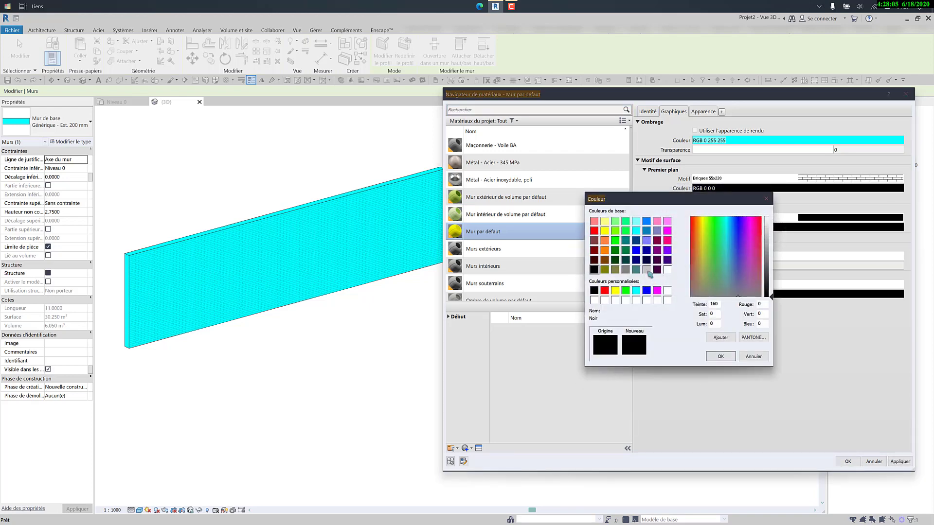
pyautogui.click(647, 270)
pyautogui.click(722, 357)
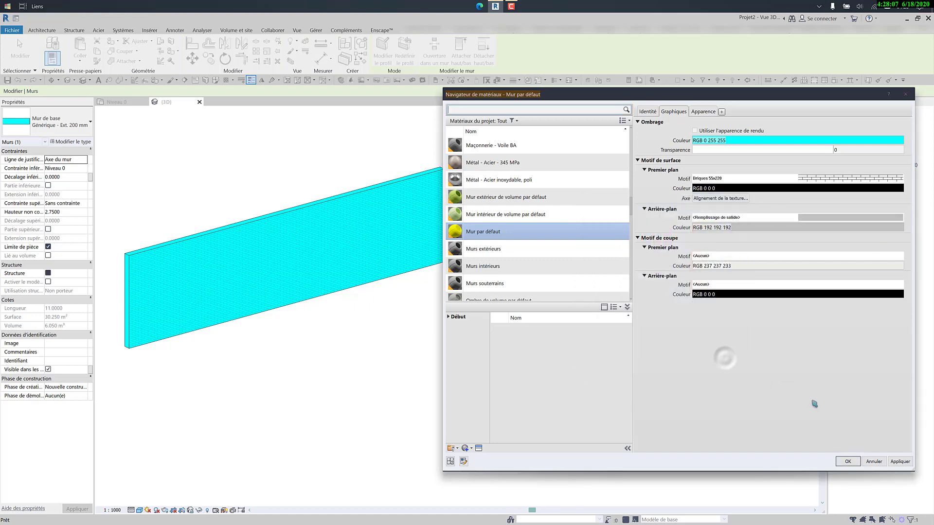
pyautogui.click(900, 462)
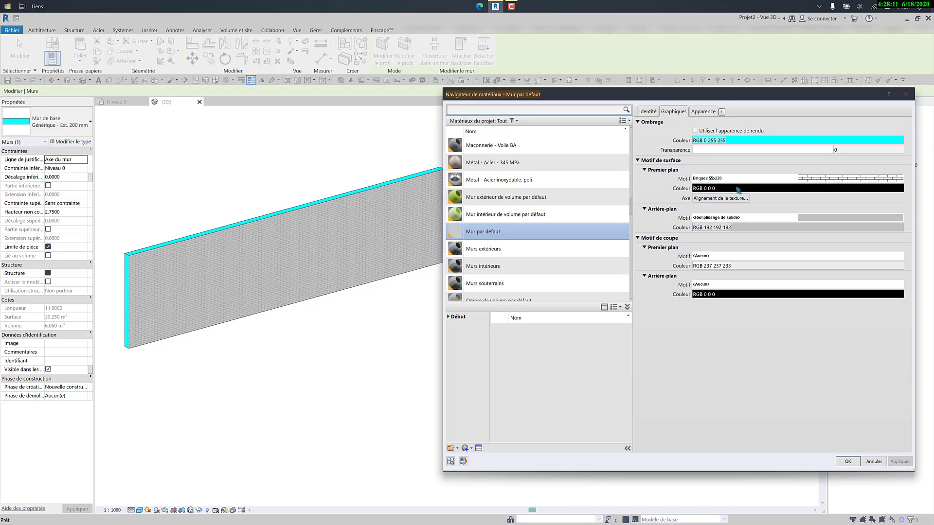
# Step: Collapse the Premier plan settings under Motif de surface, keeping the Motif de surface section itself expanded
pyautogui.scroll(-1, 479, 309)
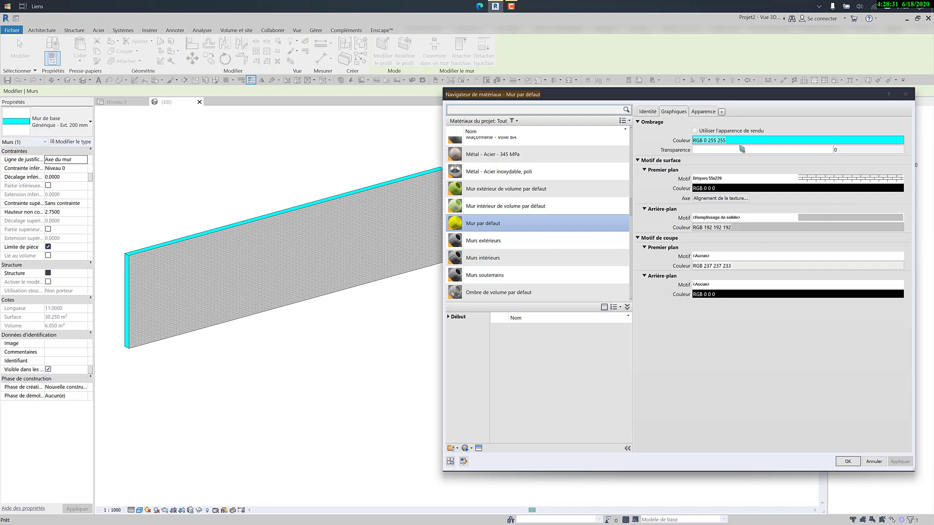
pyautogui.click(645, 169)
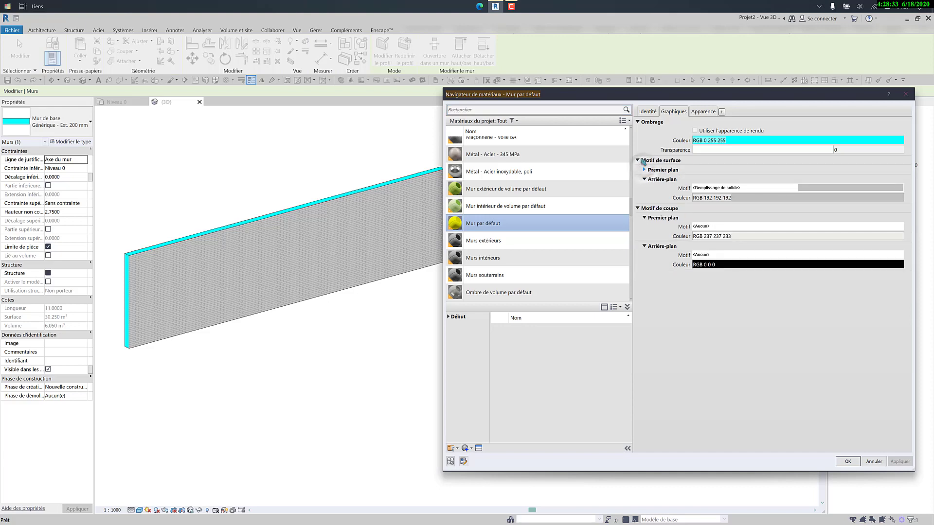
pyautogui.click(638, 160)
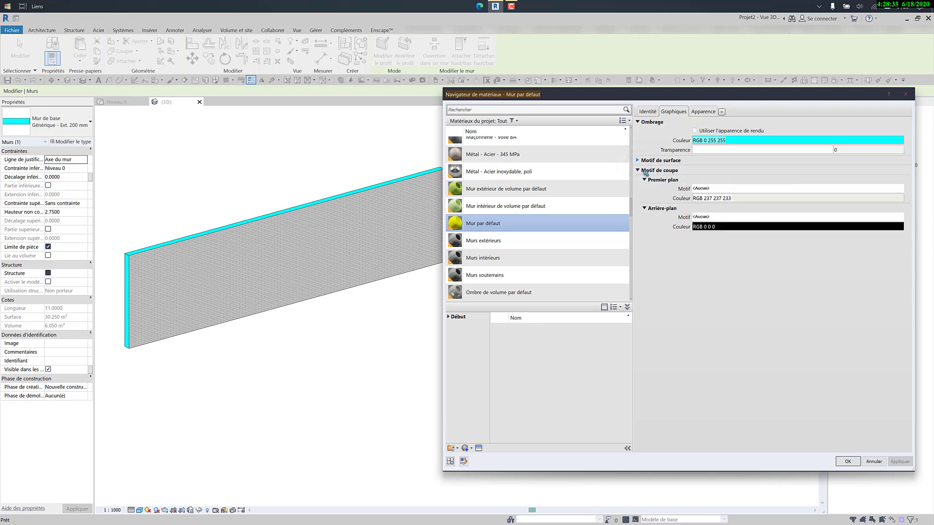
pyautogui.click(638, 161)
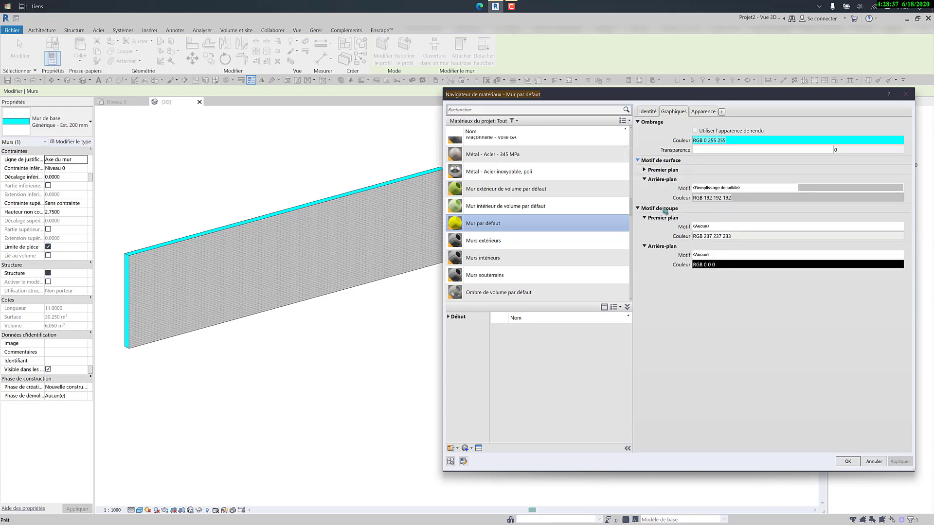
# Step: Set the cut pattern's foreground to Remplissage de solide in red RGB 255 0 0
pyautogui.click(782, 227)
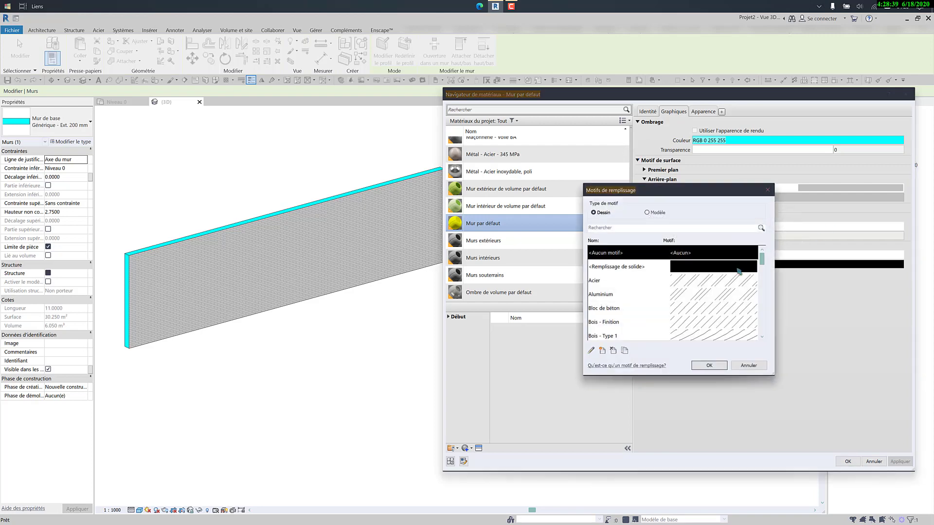
pyautogui.click(737, 269)
pyautogui.click(709, 365)
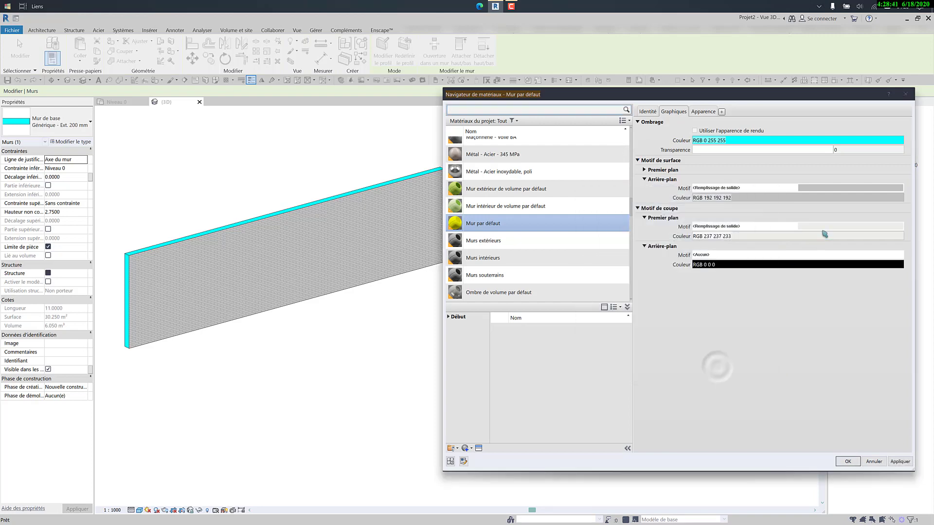
pyautogui.click(824, 237)
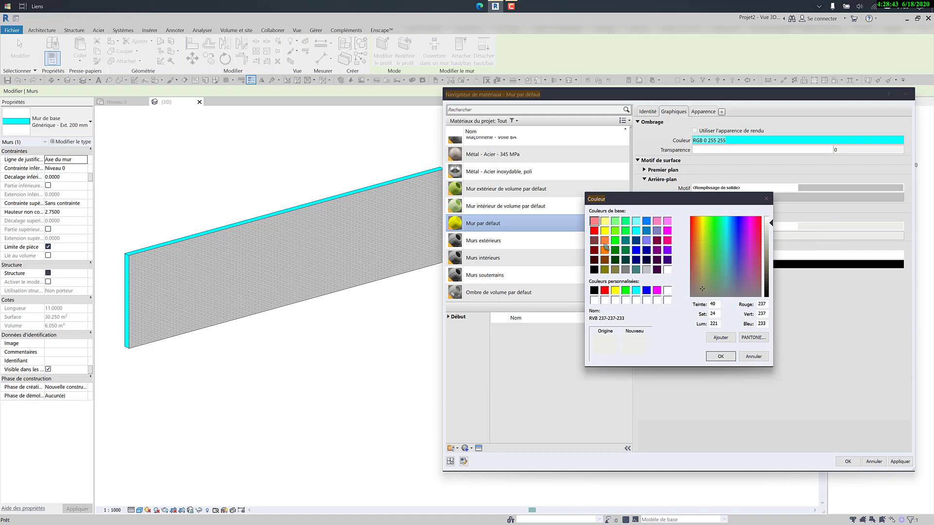
pyautogui.click(593, 230)
pyautogui.click(721, 357)
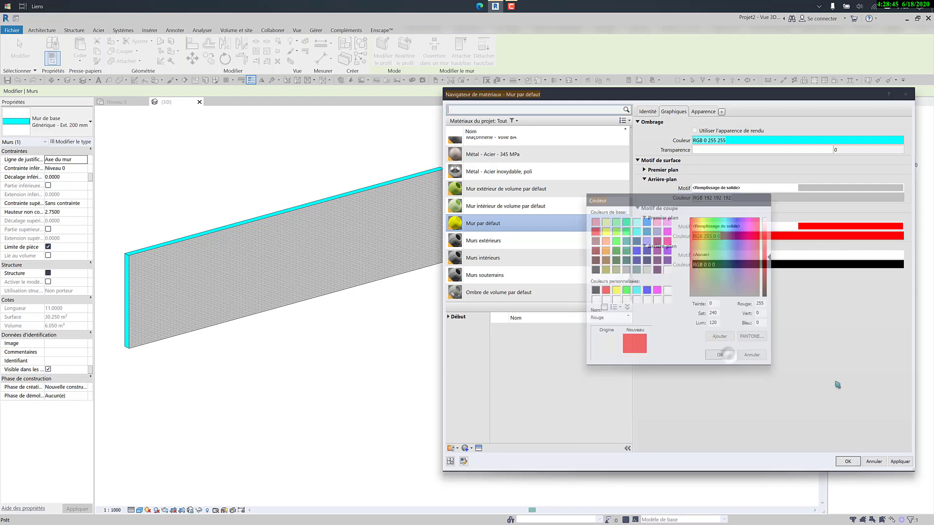
# Step: Apply the red cut pattern to the wall material and confirm the material, assembly and type settings
pyautogui.click(900, 462)
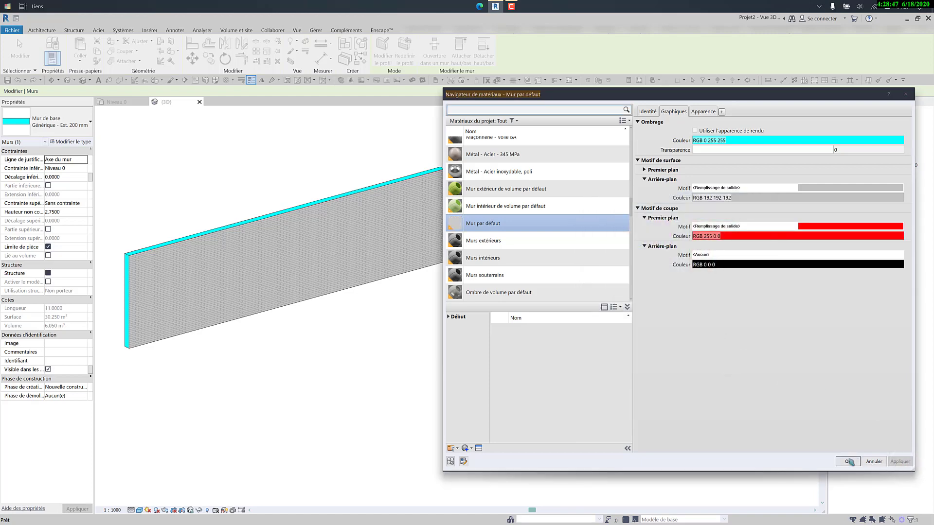
pyautogui.click(848, 461)
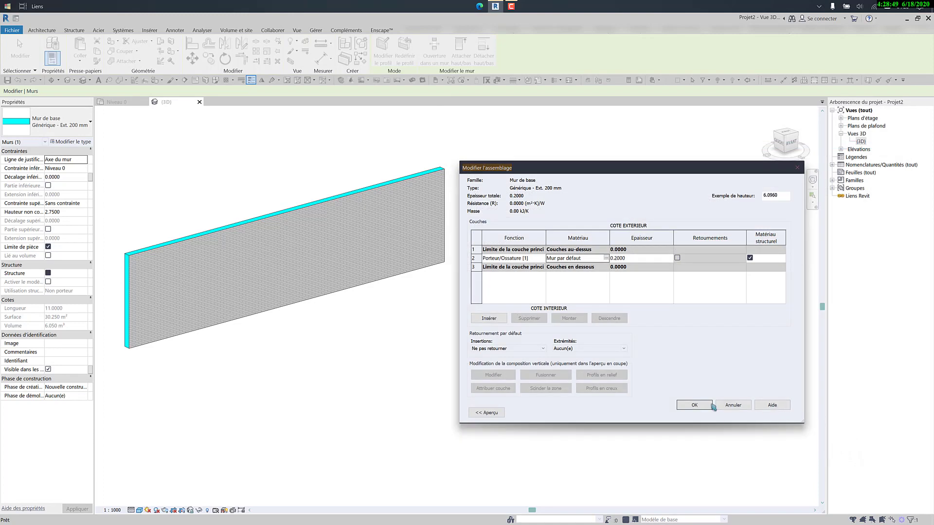
pyautogui.click(694, 405)
pyautogui.click(708, 411)
pyautogui.click(706, 417)
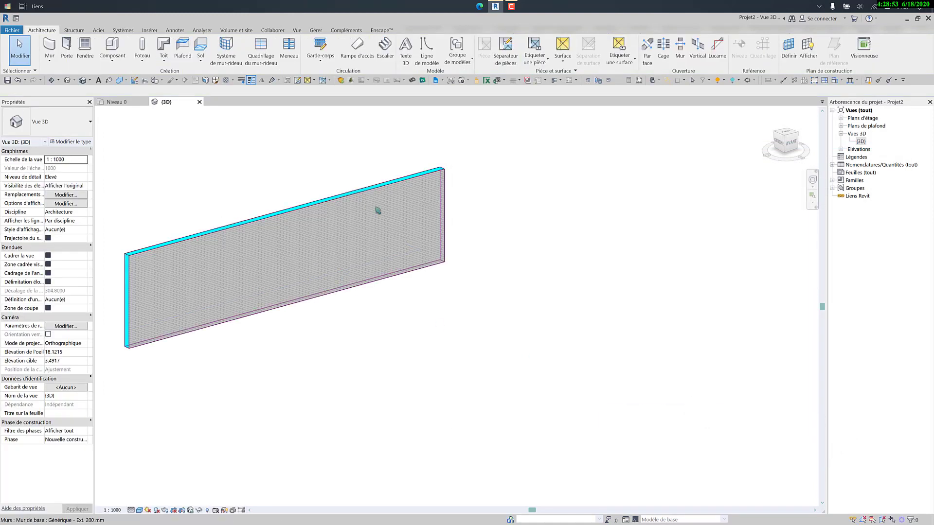
# Step: Open the Niveau 0 floor plan and inspect the cut wall up close
pyautogui.click(840, 118)
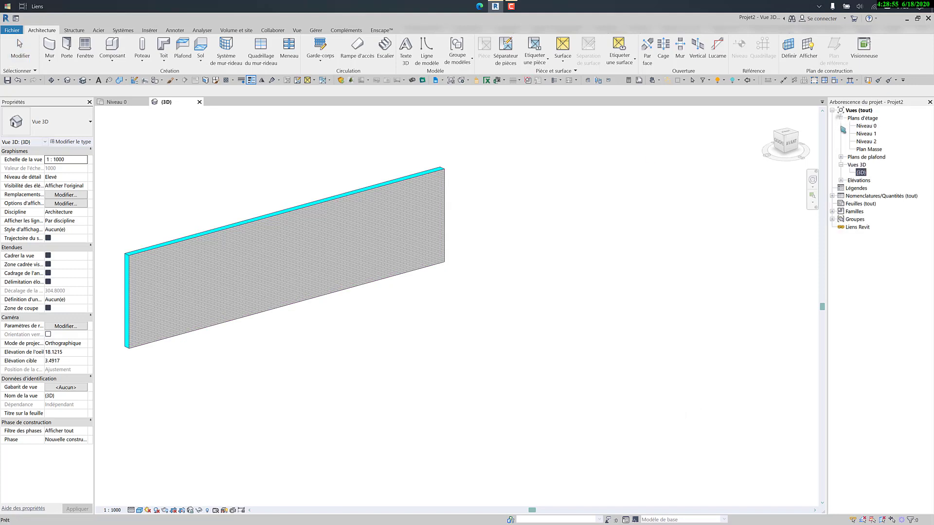
pyautogui.doubleClick(866, 125)
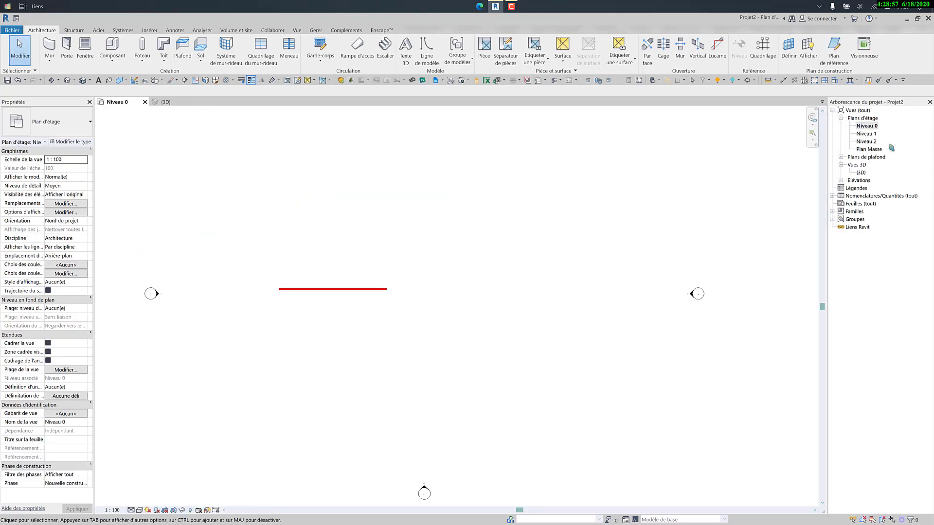
pyautogui.scroll(2, 316, 307)
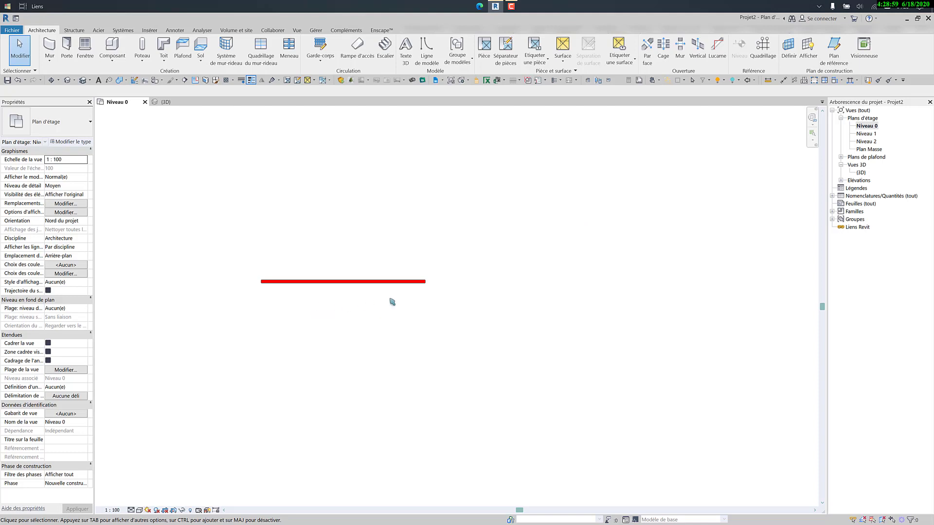
pyautogui.scroll(2, 389, 302)
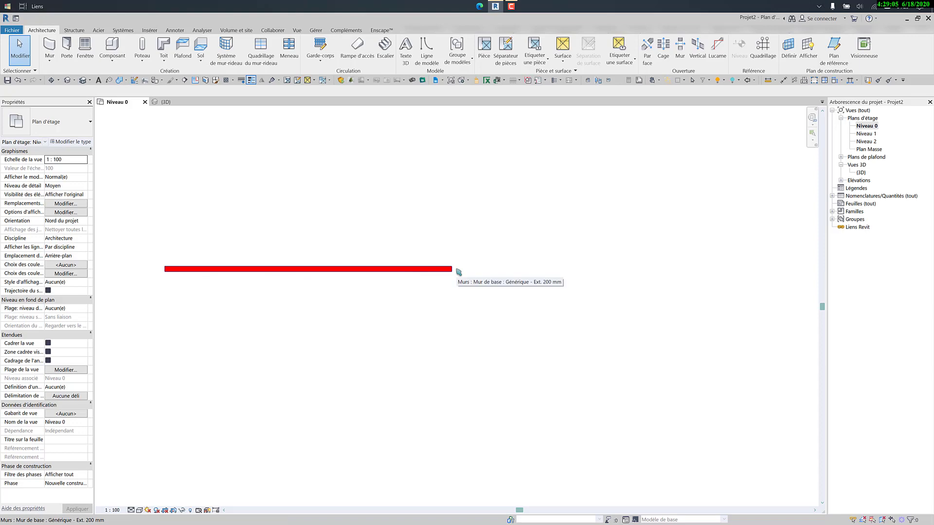
# Step: Set the cut pattern's background of the selected wall's Mur par défaut material to Acier and apply it
pyautogui.click(407, 268)
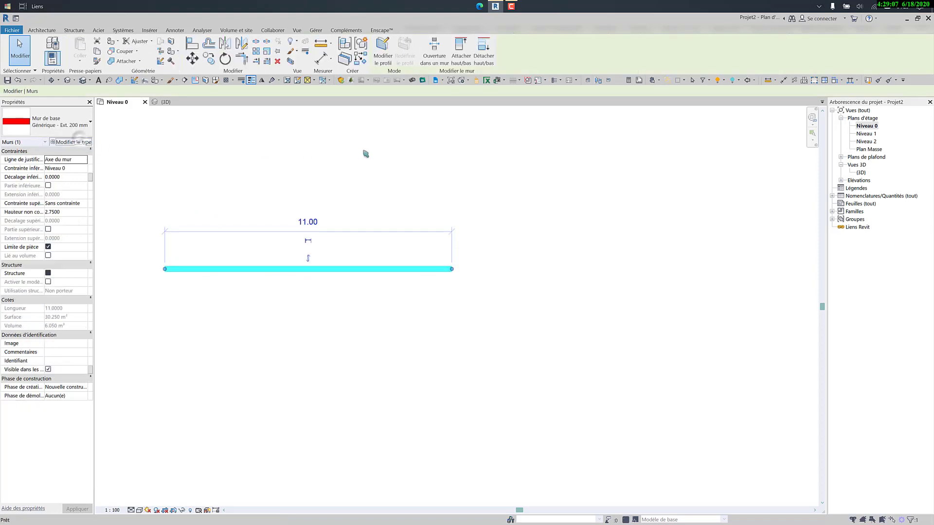
pyautogui.click(713, 253)
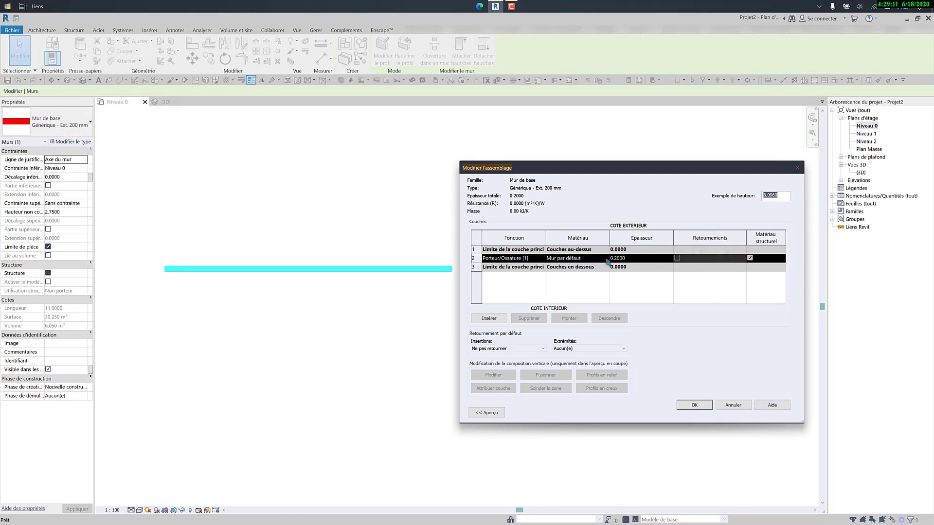
pyautogui.click(603, 258)
pyautogui.click(606, 258)
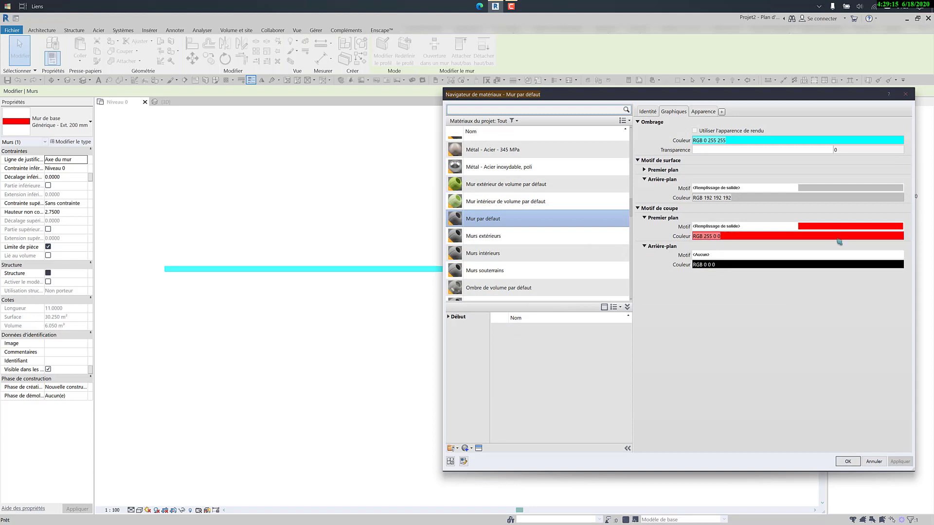
pyautogui.click(839, 255)
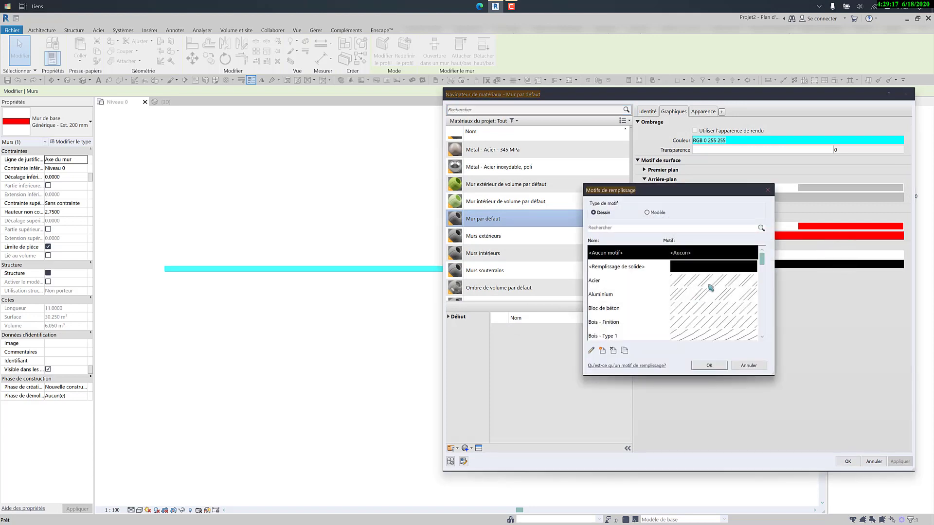
pyautogui.click(705, 281)
pyautogui.click(708, 366)
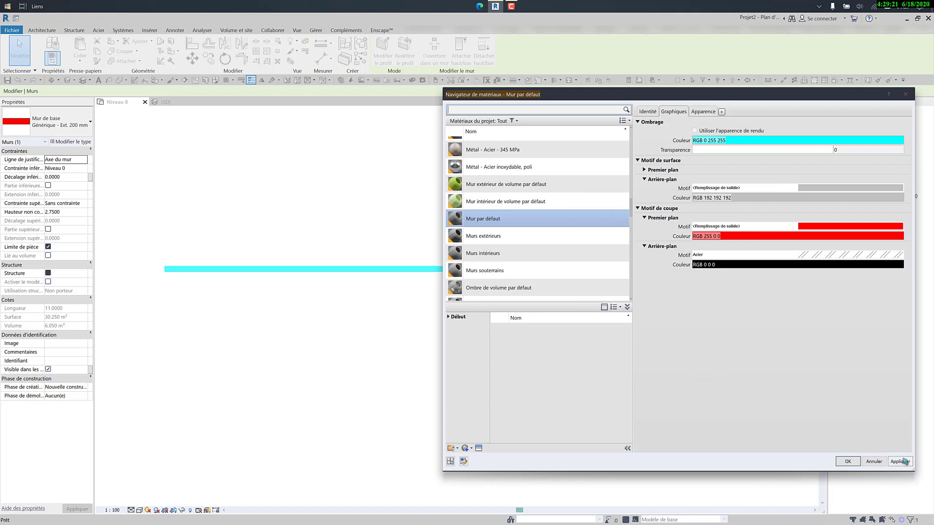
pyautogui.click(903, 464)
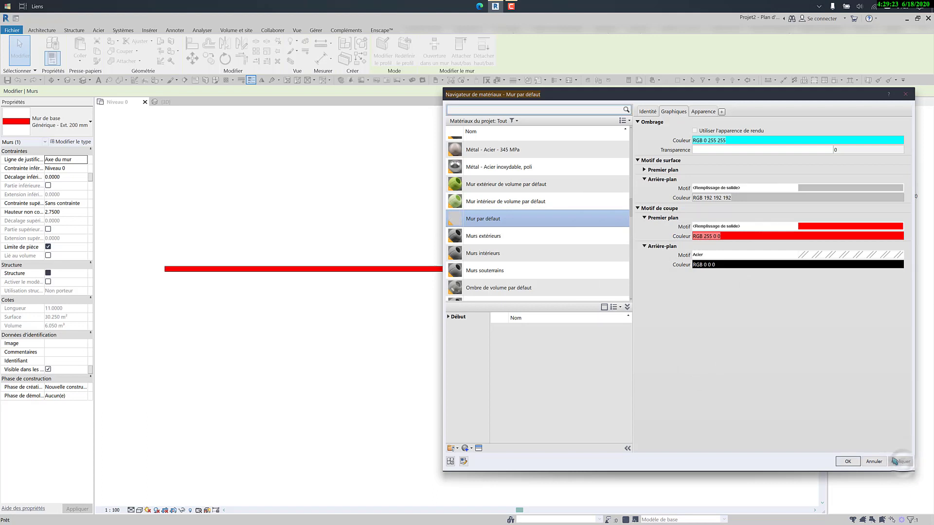
# Step: Set the material's cut foreground pattern to <Aucun motif>, apply it, and confirm out of the wall's type settings
pyautogui.click(818, 228)
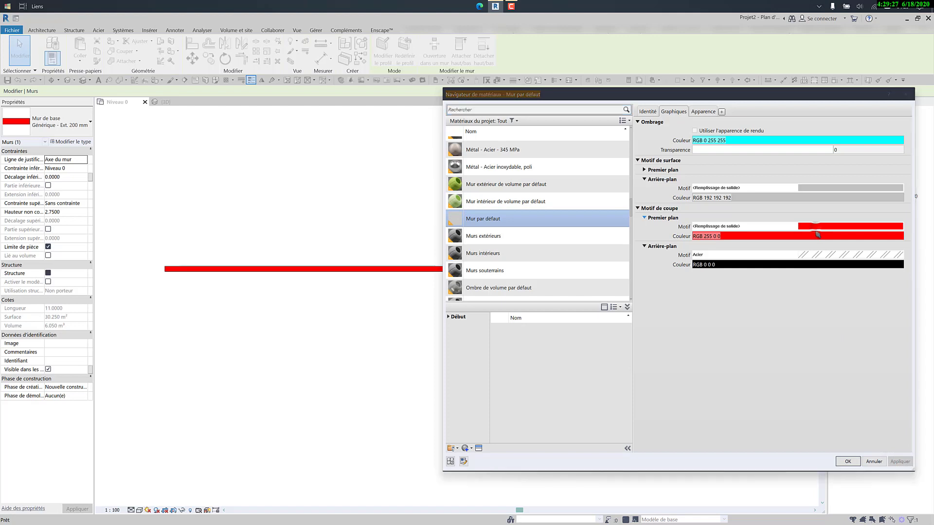
pyautogui.click(714, 254)
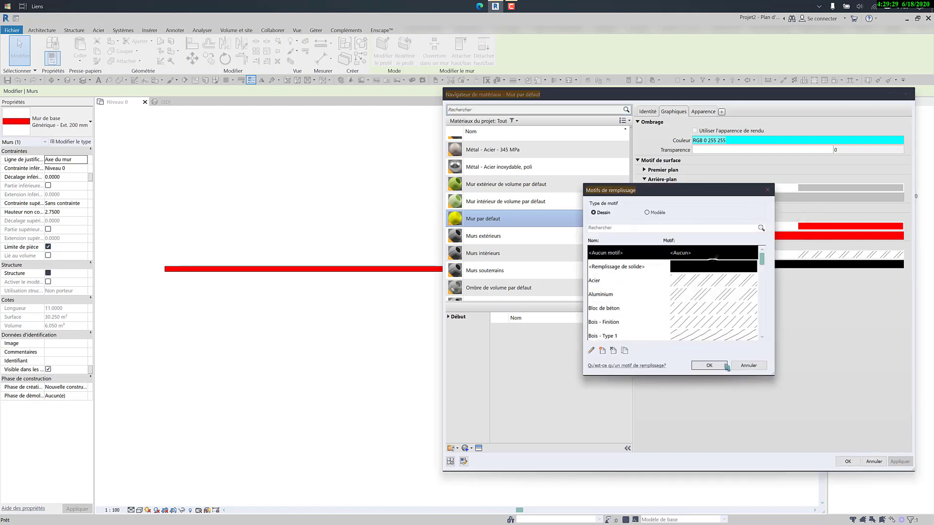
pyautogui.click(709, 365)
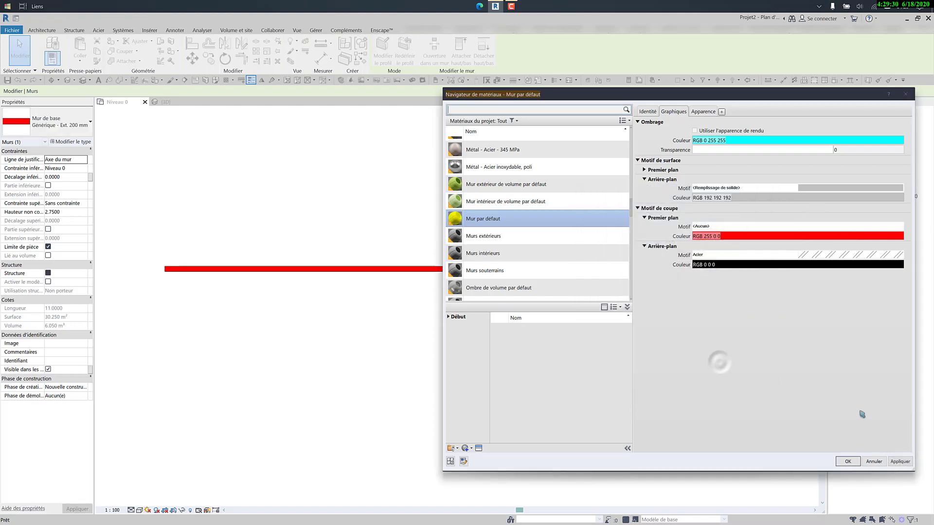
pyautogui.click(894, 462)
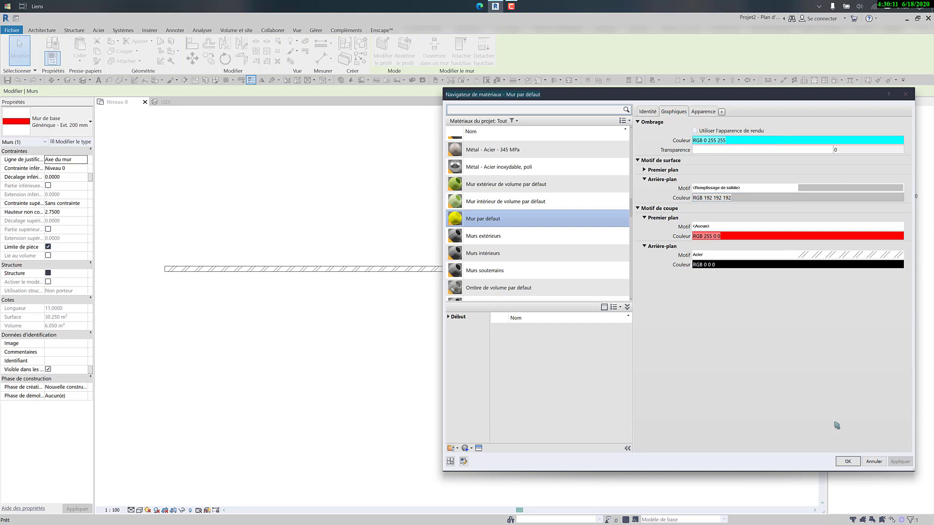
pyautogui.click(848, 462)
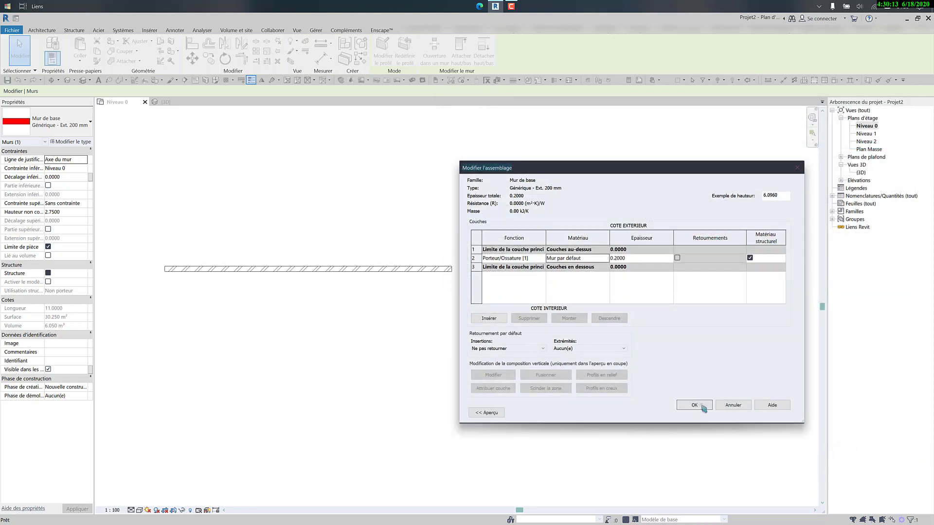
pyautogui.click(696, 405)
pyautogui.click(708, 408)
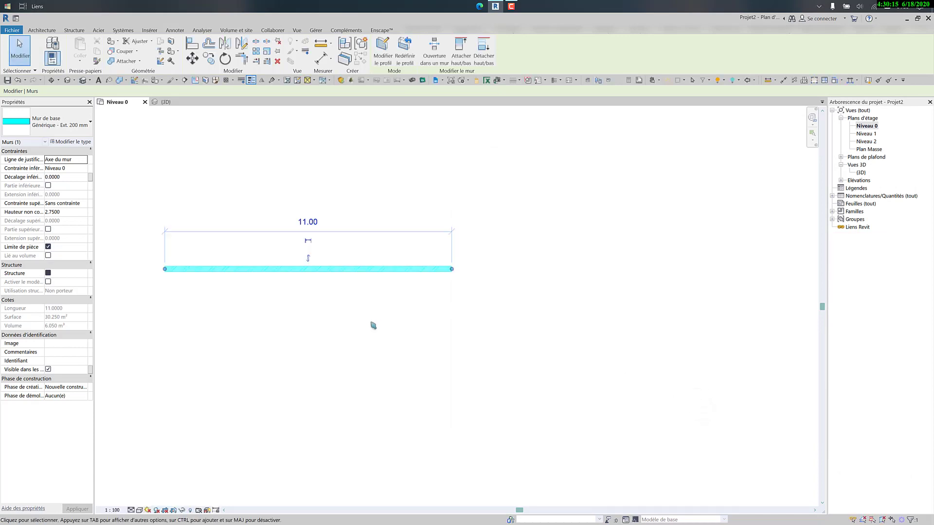
pyautogui.click(391, 337)
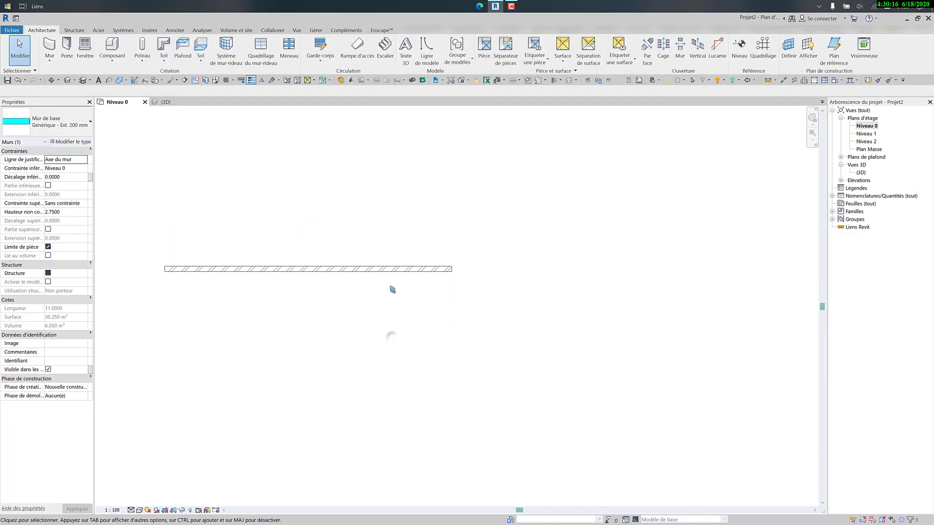
# Step: Display the Niveau 0 plan in the Ombré and Couleurs uniformes visual styles, ending on Réaliste
pyautogui.click(142, 510)
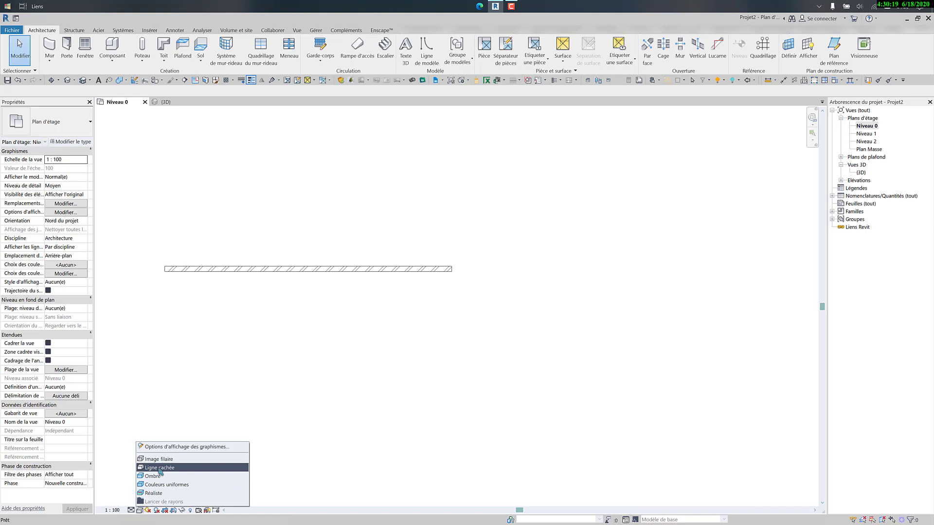
pyautogui.click(160, 478)
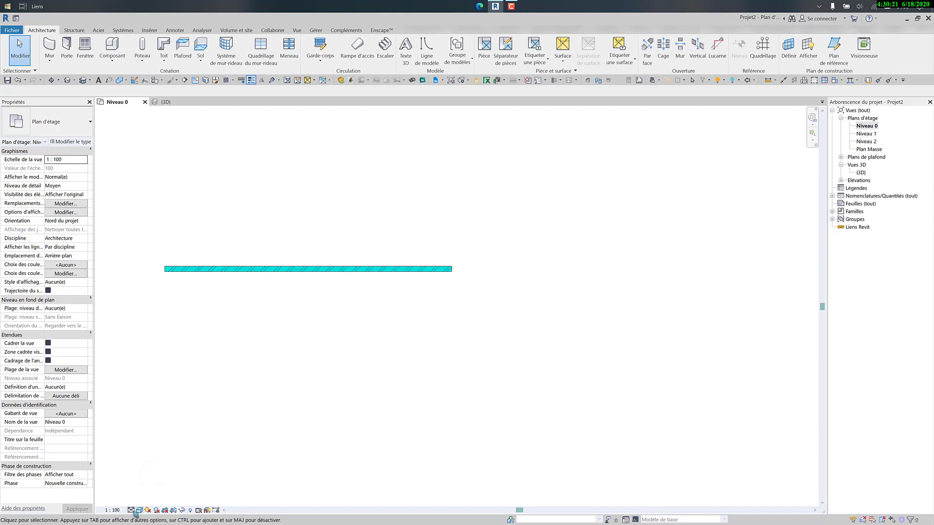
pyautogui.click(164, 486)
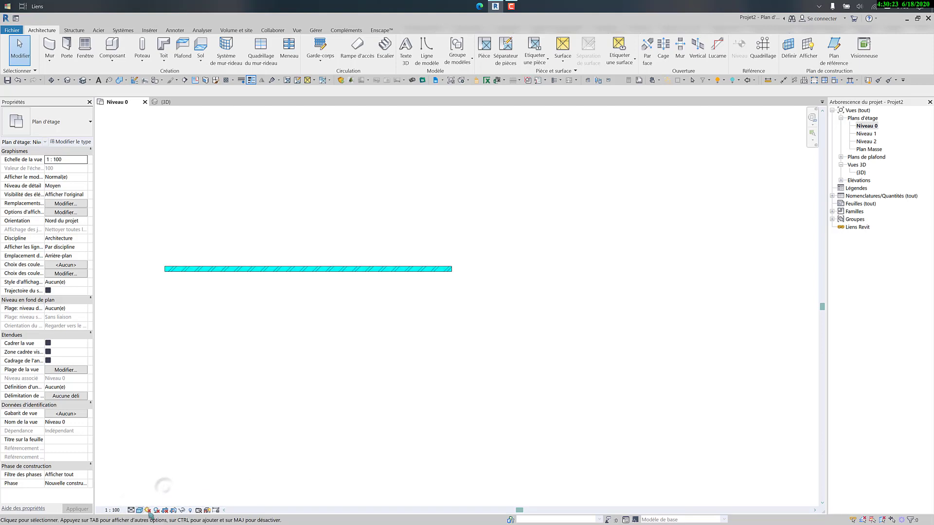
pyautogui.click(141, 510)
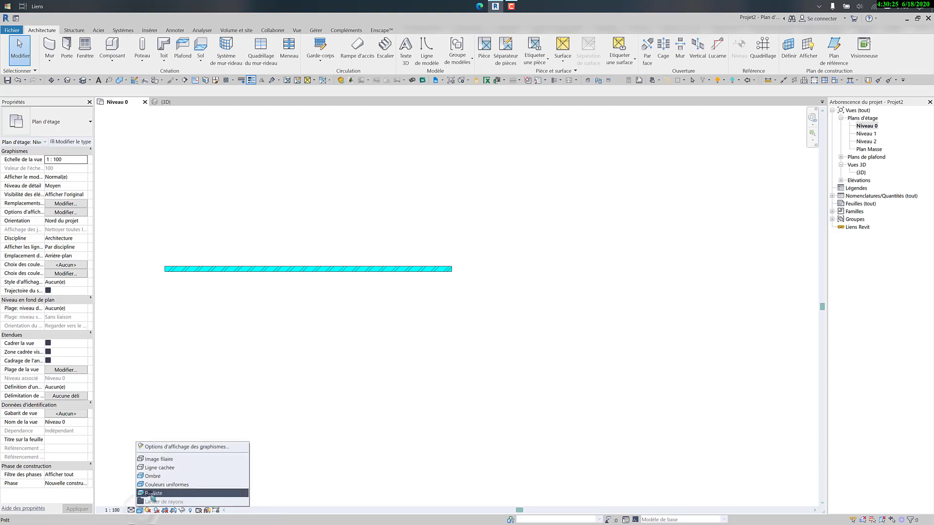
pyautogui.click(161, 494)
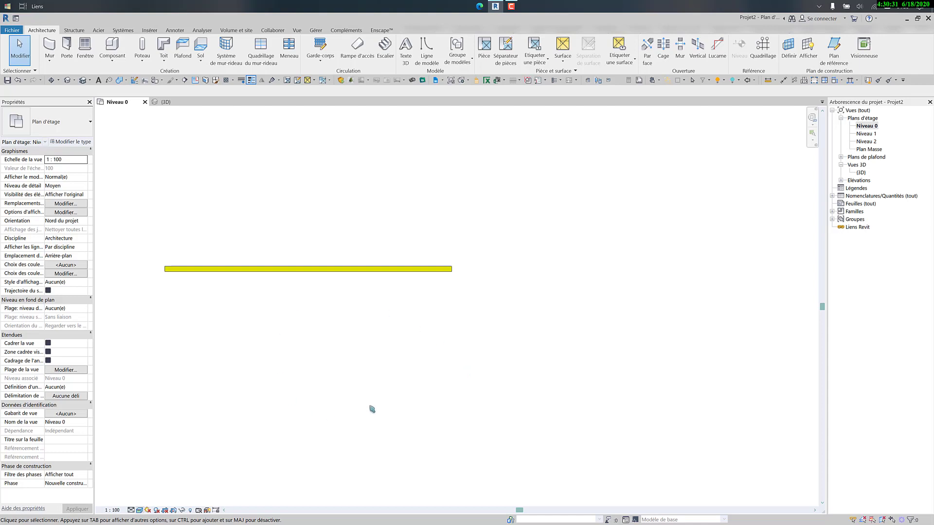
# Step: Return to the {3D} view and open the Mur par défaut material from the wall type's structure layer
pyautogui.doubleClick(860, 174)
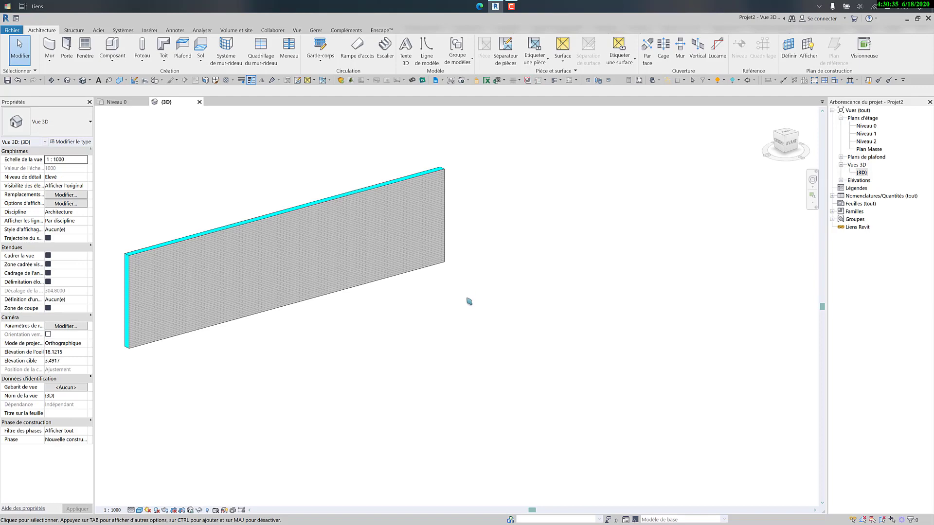
pyautogui.click(359, 210)
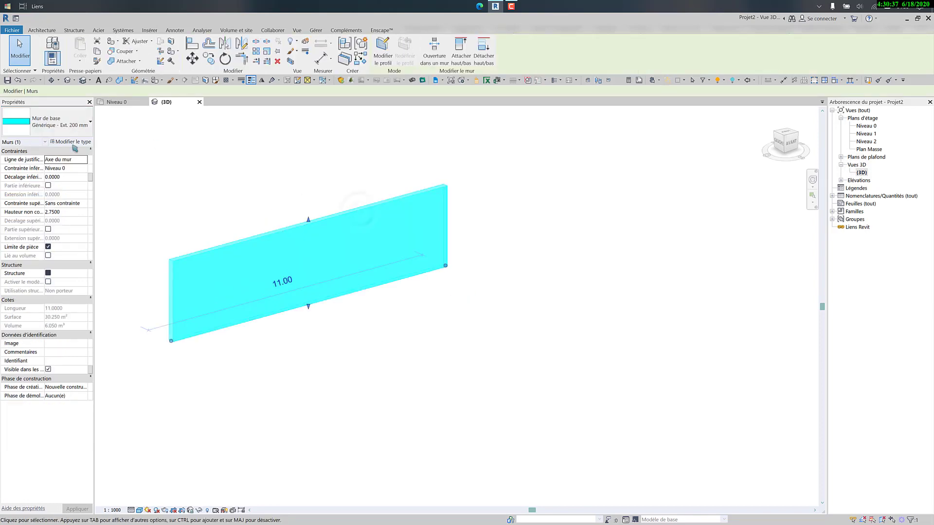
pyautogui.click(73, 142)
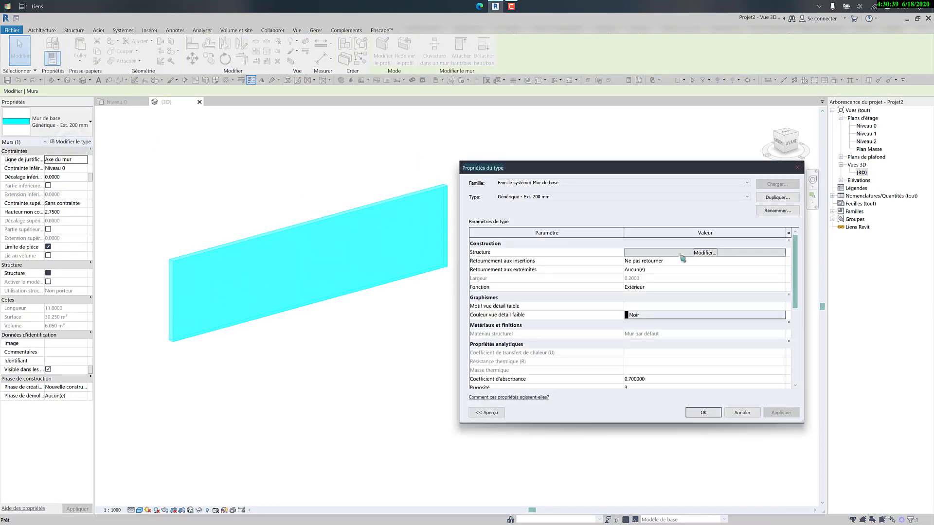
pyautogui.click(643, 257)
pyautogui.click(606, 259)
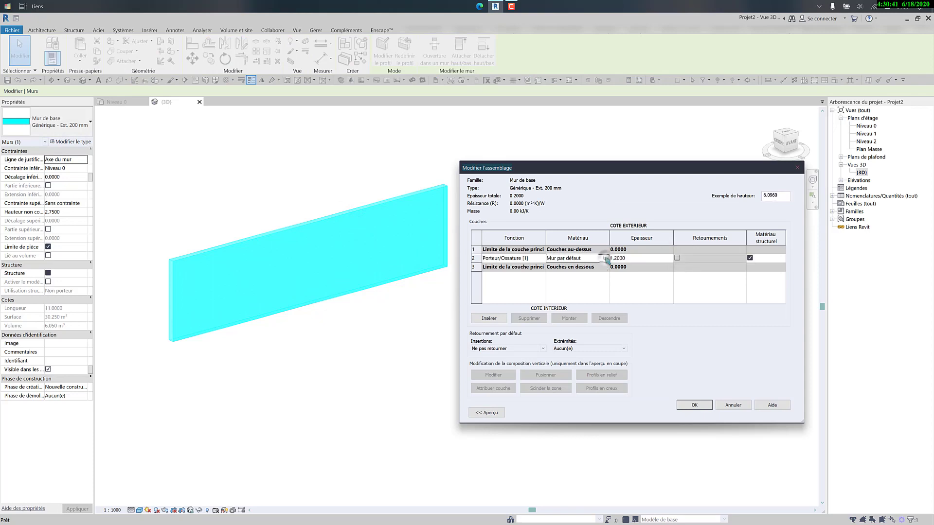
pyautogui.click(605, 258)
pyautogui.scroll(1, 480, 223)
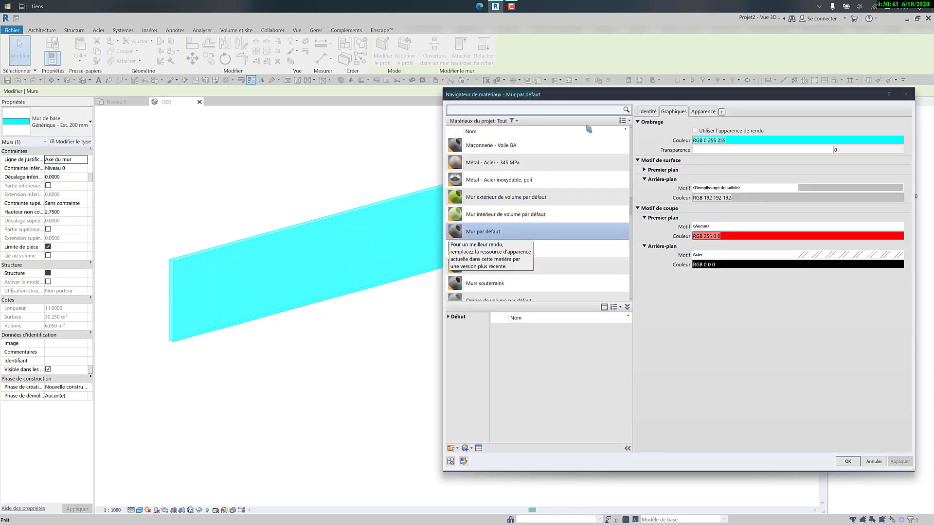
pyautogui.moveTo(593, 99)
pyautogui.mouseDown()
pyautogui.moveTo(630, 100)
pyautogui.moveTo(593, 102)
pyautogui.mouseUp()
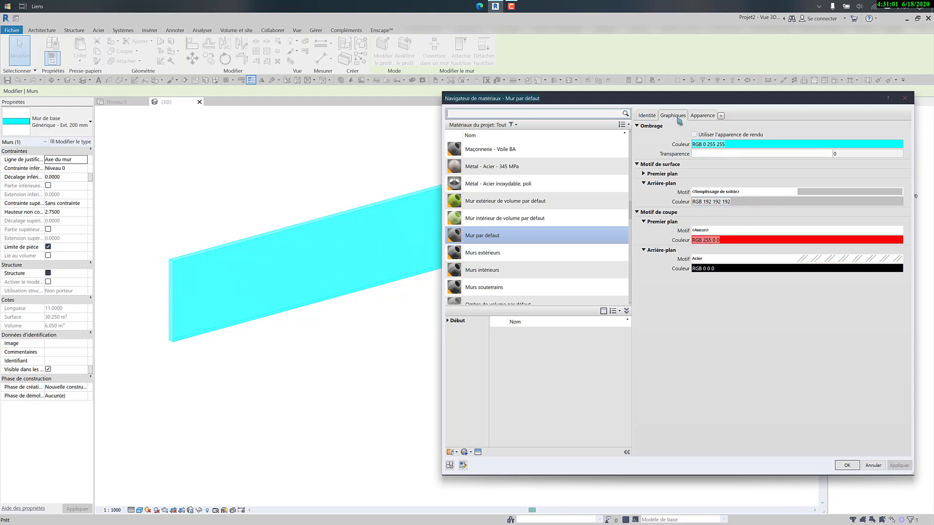
# Step: In the material's appearance settings, enlarge the preview area and accept yellow RGB 255 255 0 as the generic colour
pyautogui.click(702, 116)
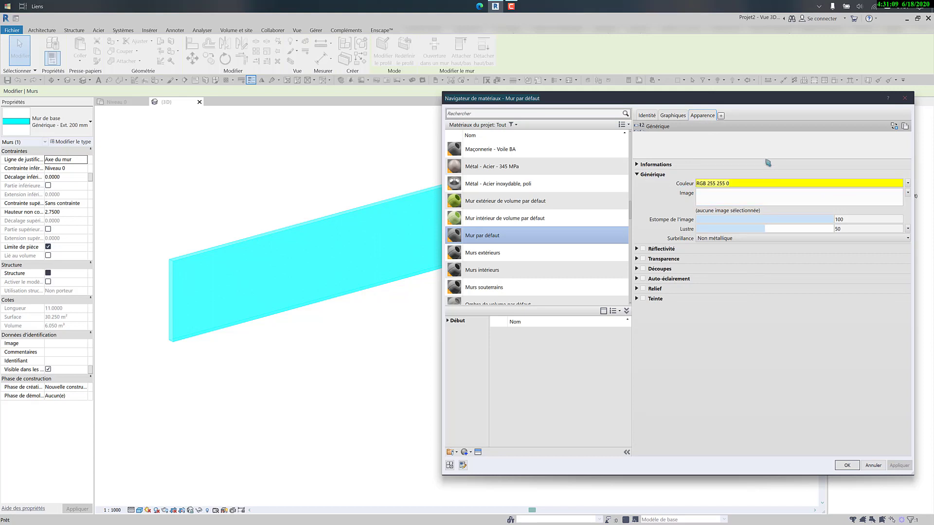
pyautogui.moveTo(768, 163); pyautogui.dragTo(847, 222)
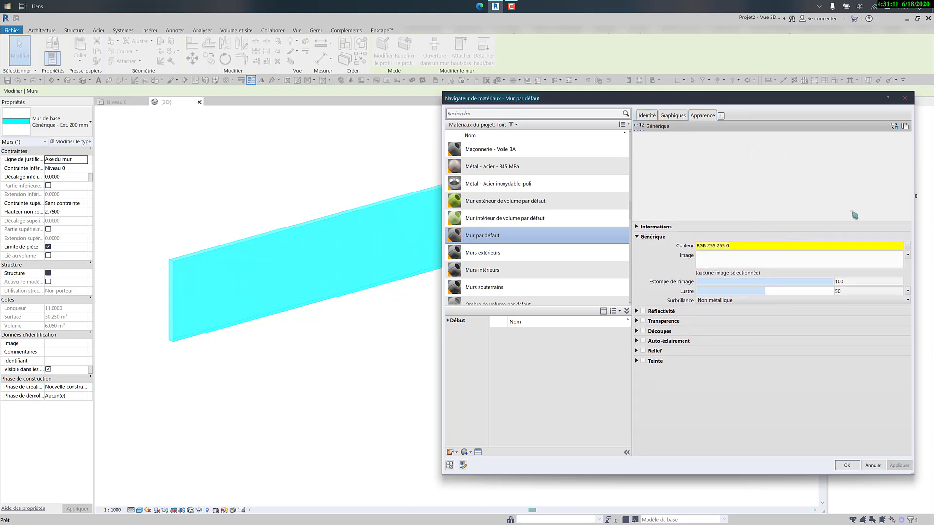
pyautogui.click(750, 246)
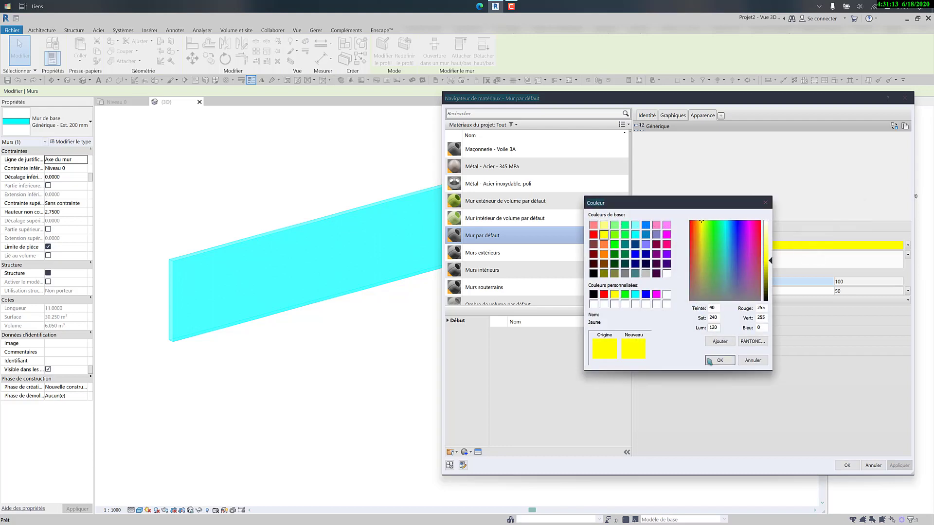
pyautogui.click(719, 360)
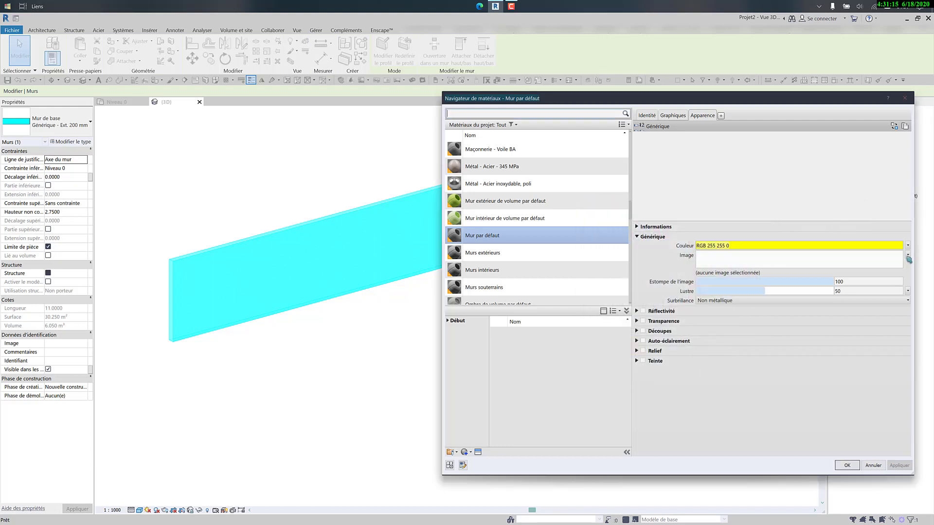
pyautogui.click(907, 255)
pyautogui.click(881, 263)
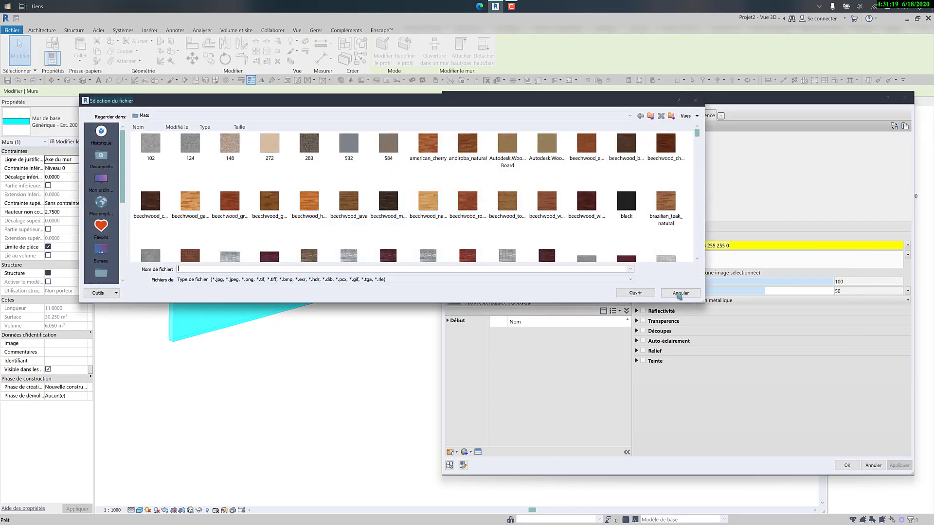
pyautogui.click(679, 293)
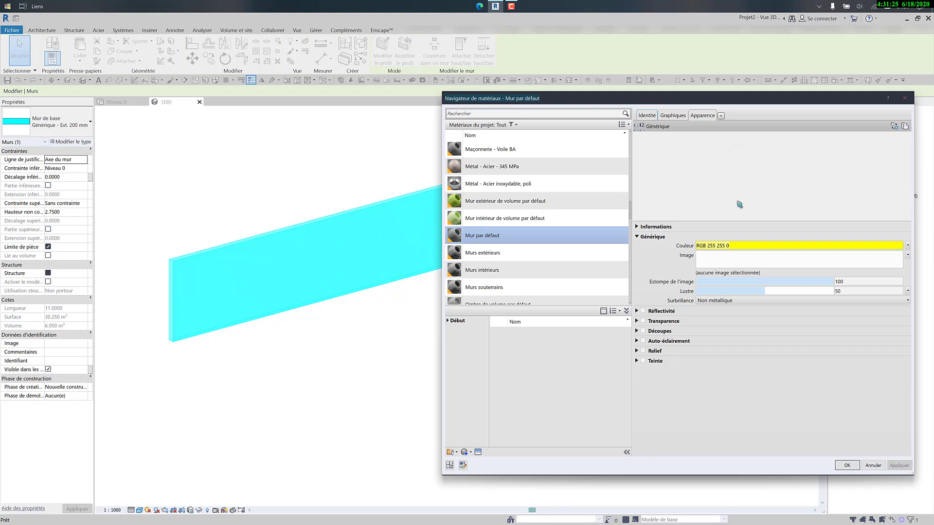
# Step: Set the material's generic appearance colour to grey RGB 192 192 192
pyautogui.click(730, 245)
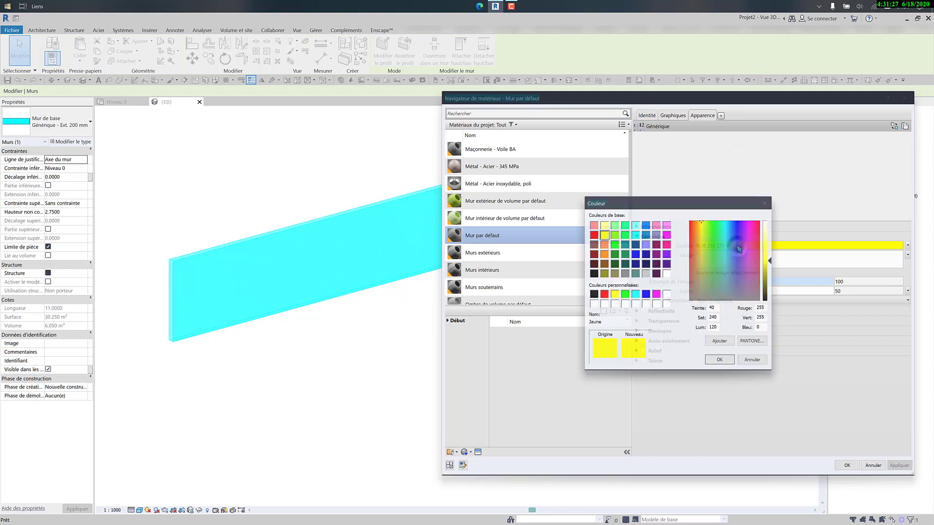
pyautogui.click(649, 273)
pyautogui.click(719, 360)
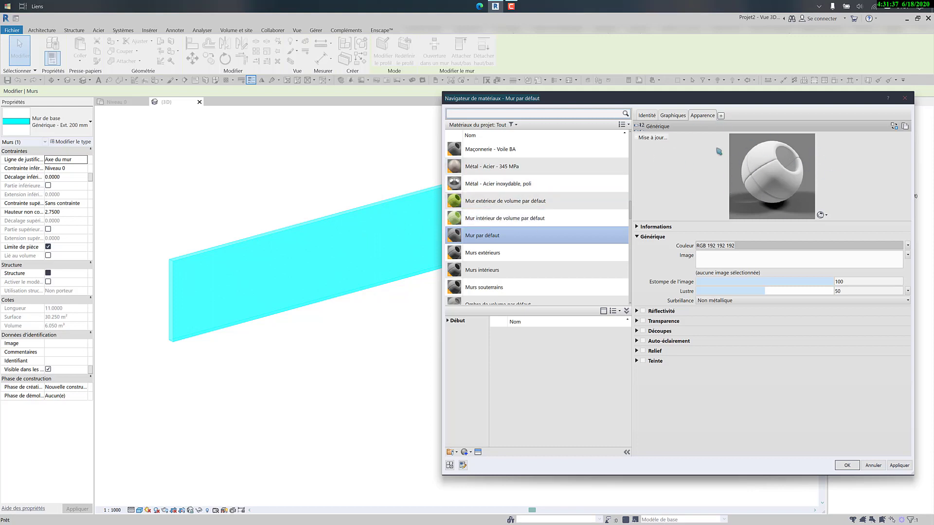
# Step: Try the Cube and Cylindre scenes for the material's appearance preview
pyautogui.click(825, 216)
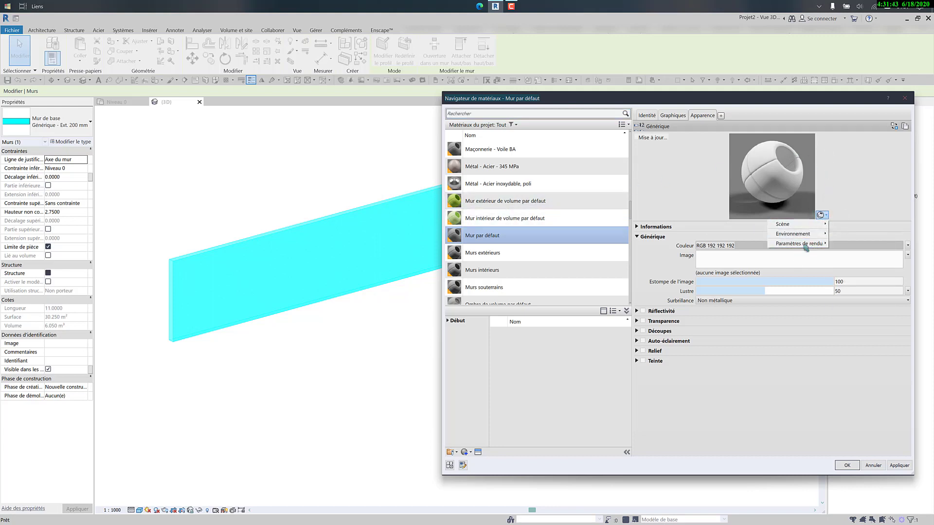
pyautogui.moveTo(824, 227)
pyautogui.click(841, 181)
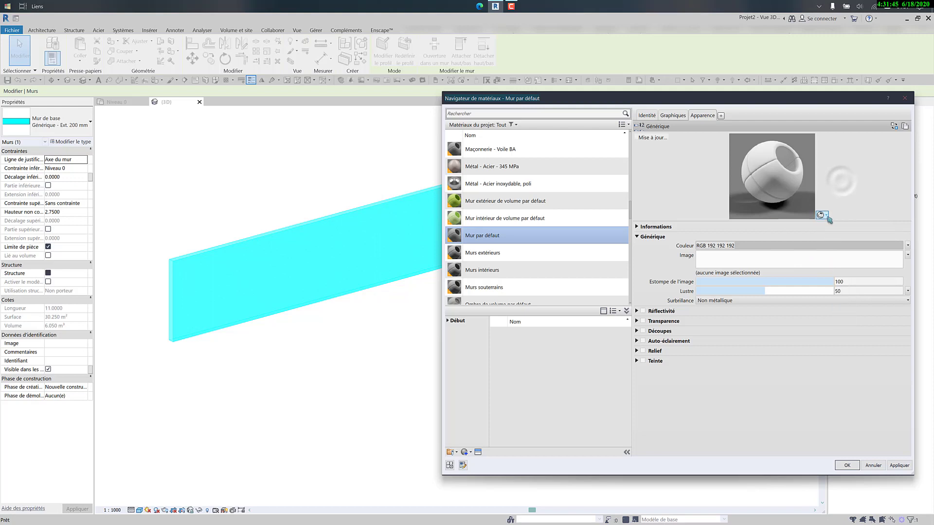
pyautogui.click(826, 215)
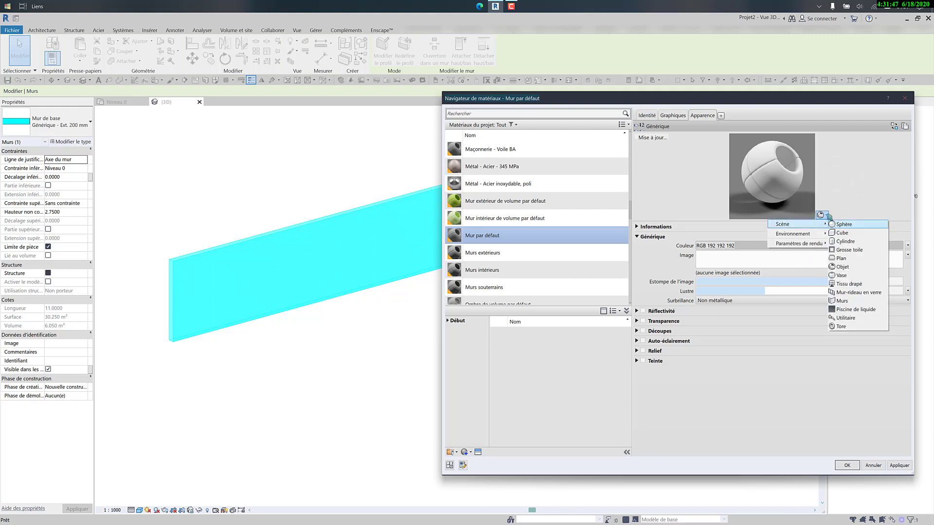
pyautogui.click(841, 233)
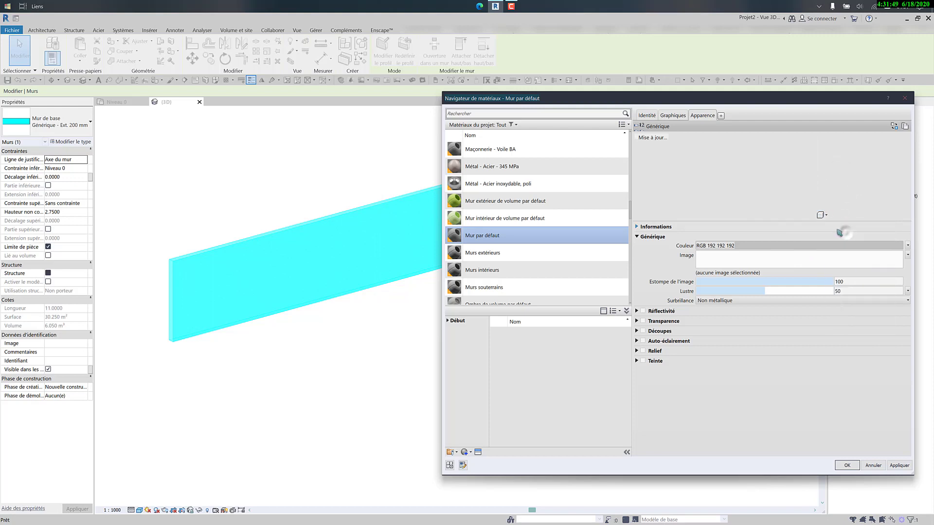
pyautogui.click(822, 215)
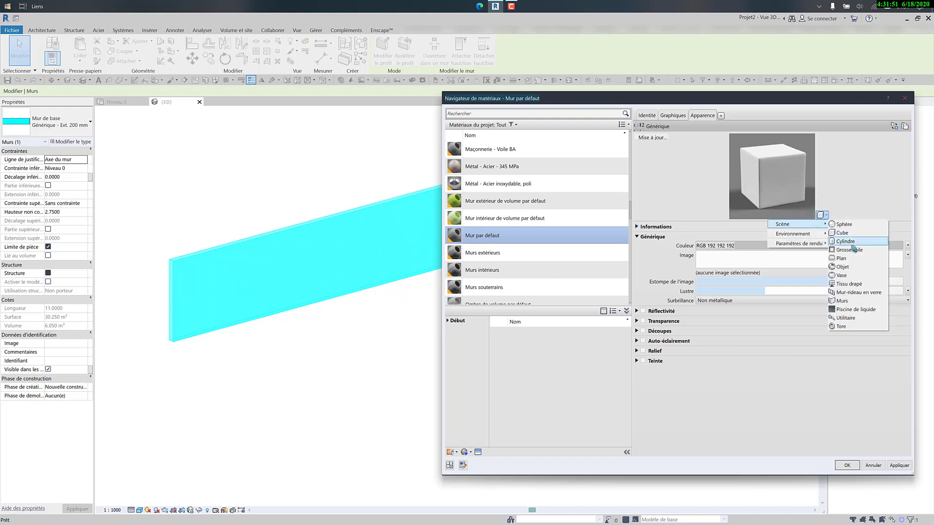
pyautogui.click(850, 242)
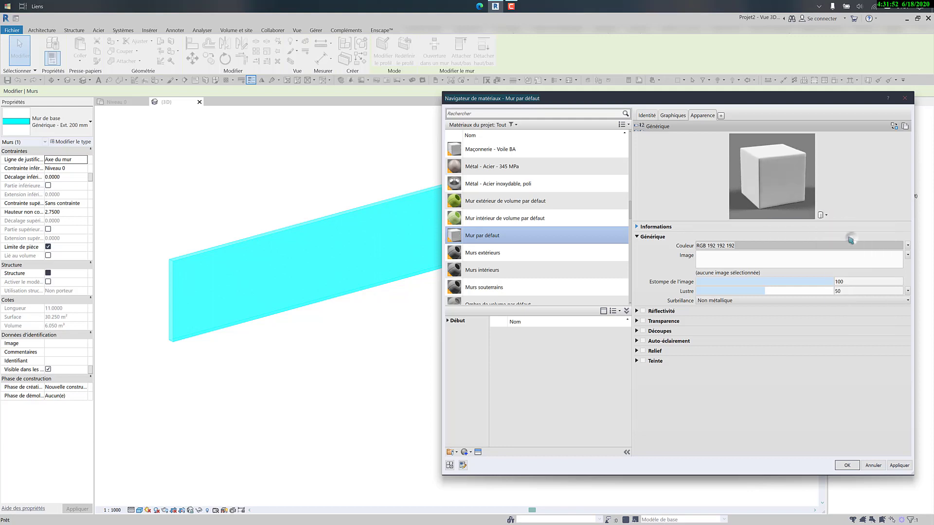
# Step: Try the Murs scene and the Sphère scene for the material's appearance preview
pyautogui.click(822, 215)
pyautogui.moveTo(822, 224)
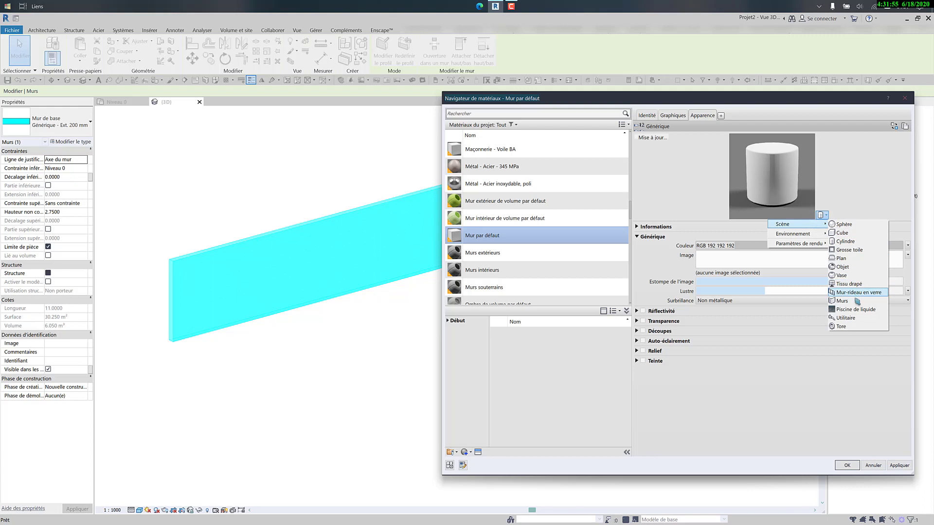
pyautogui.click(856, 301)
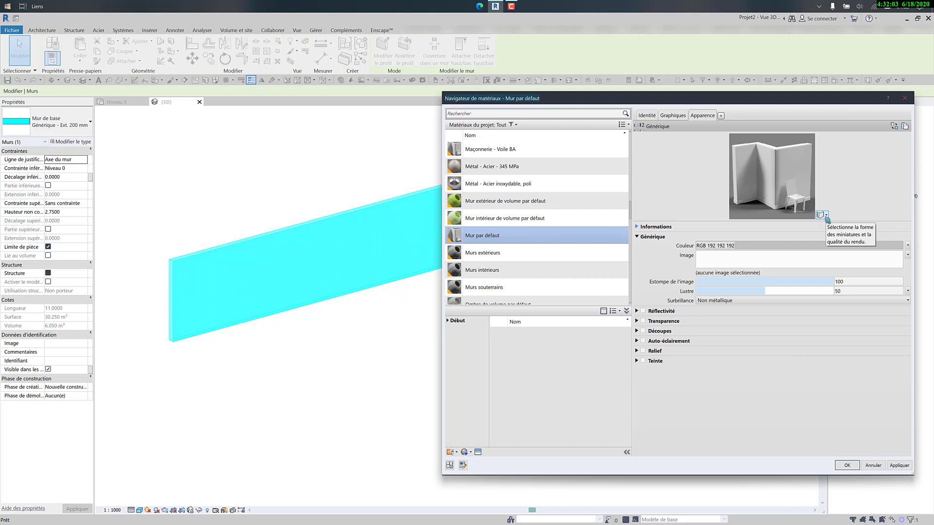
pyautogui.click(826, 216)
pyautogui.moveTo(827, 225)
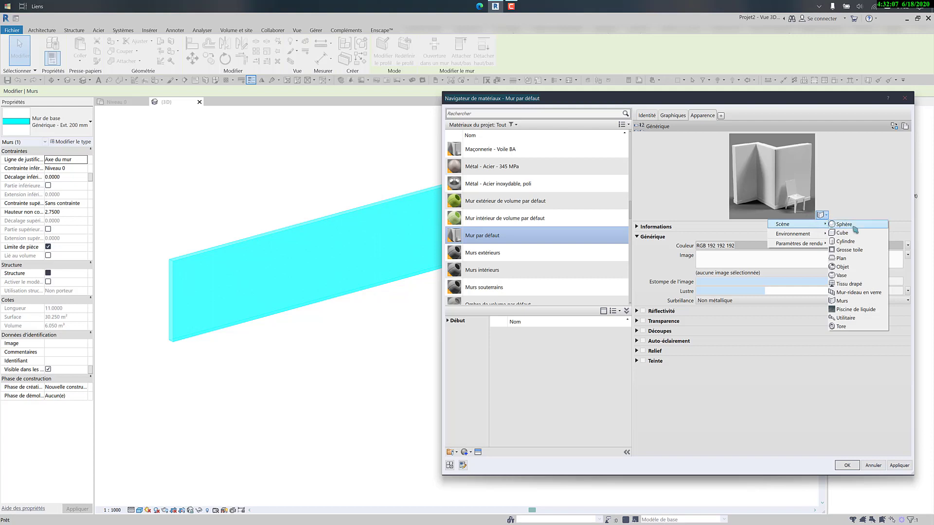
pyautogui.click(843, 224)
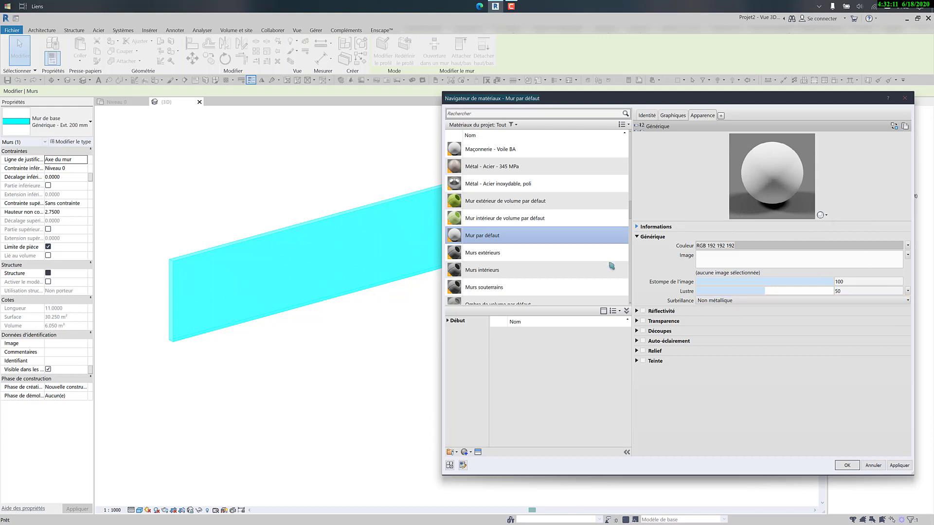
# Step: Set the scene of the material's appearance preview to Murs
pyautogui.scroll(-1, 611, 266)
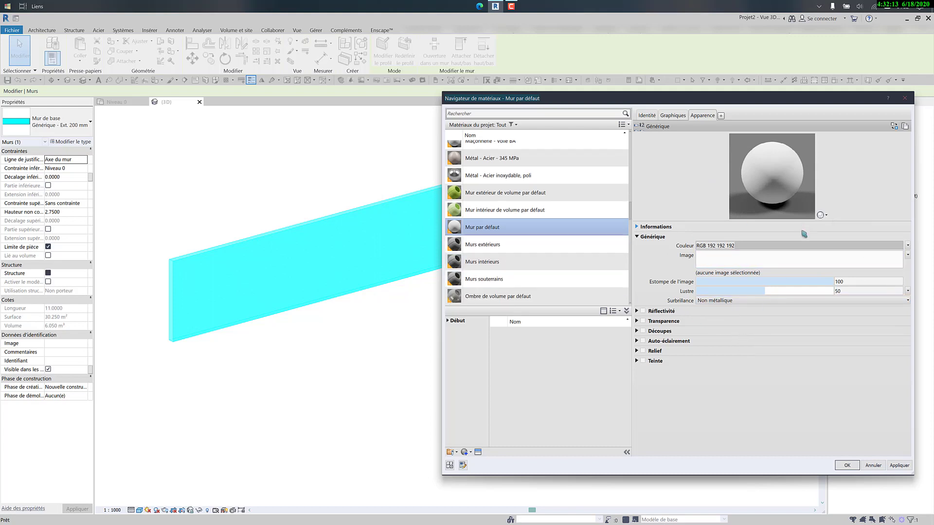
pyautogui.click(823, 215)
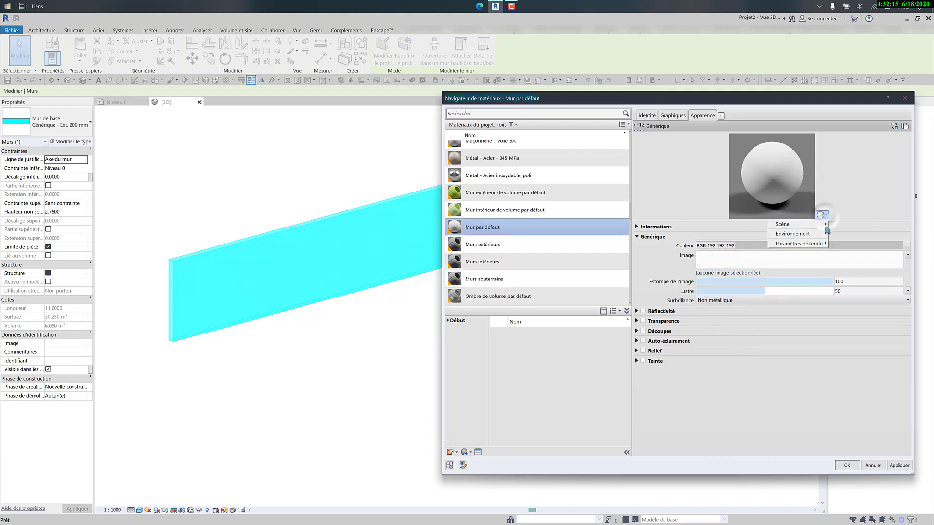
pyautogui.moveTo(825, 225)
pyautogui.click(842, 301)
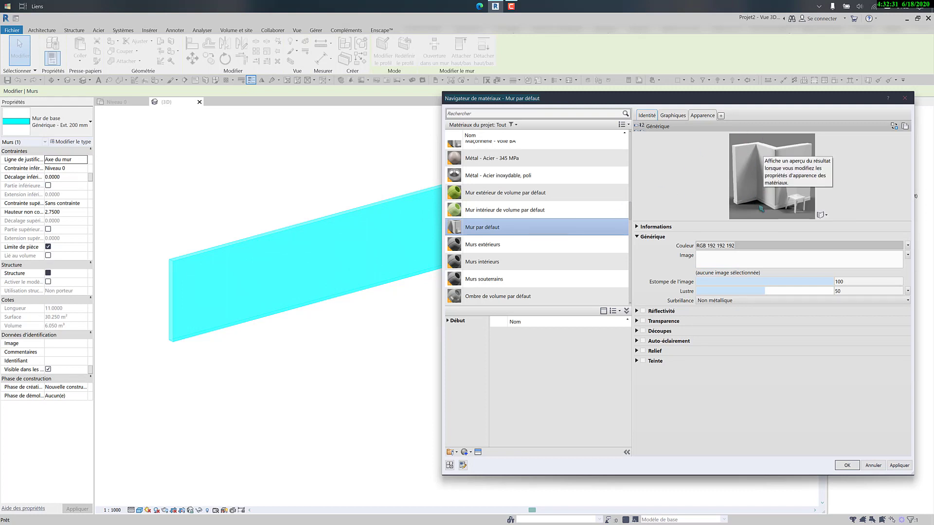
# Step: Assign the texture file Masonry.Unit Masonry.Brick.Adobe.Running.png from the Mats folder as the material's generic image
pyautogui.click(718, 273)
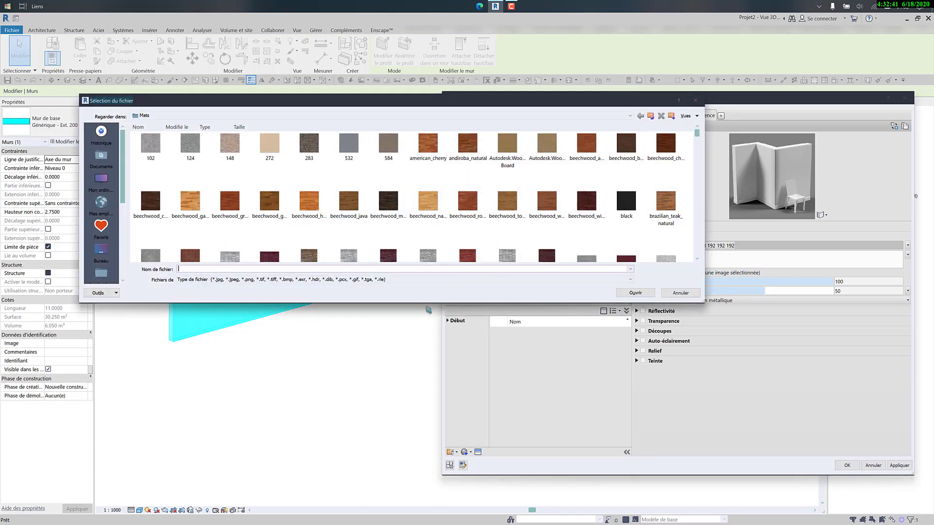
pyautogui.moveTo(422, 304); pyautogui.dragTo(418, 470)
pyautogui.scroll(-15, 451, 293)
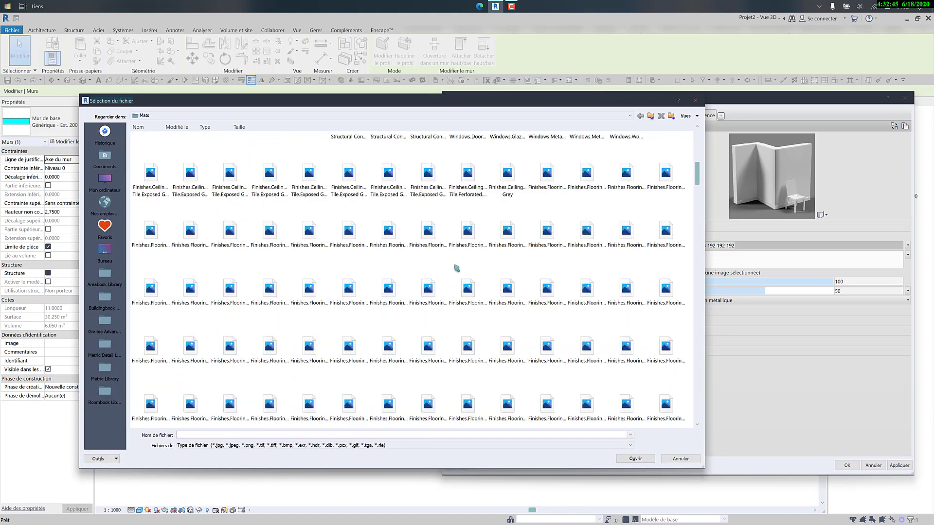
pyautogui.scroll(-5, 456, 268)
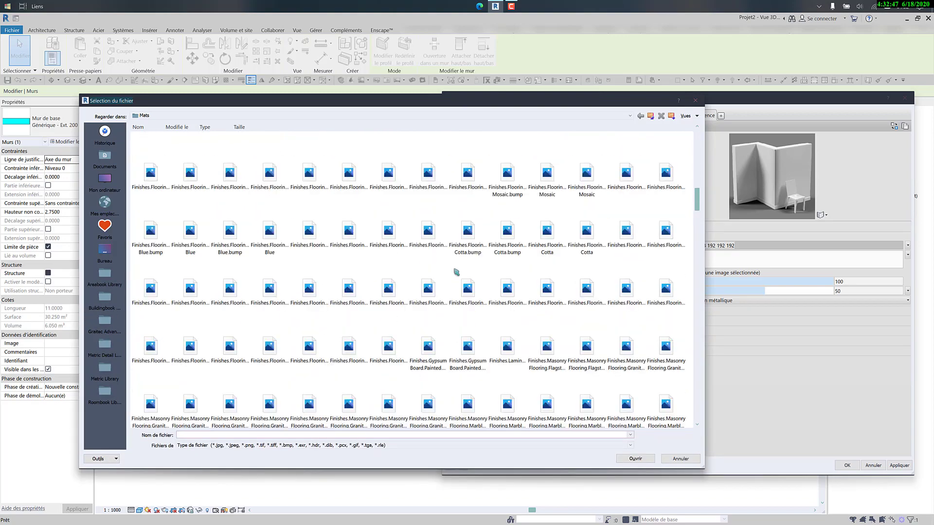
pyautogui.scroll(-5, 456, 272)
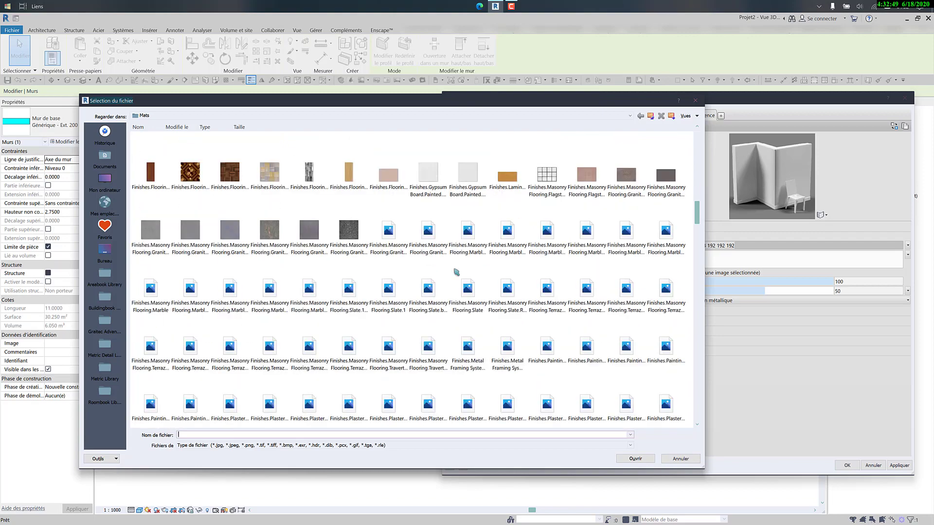
pyautogui.scroll(-5, 456, 272)
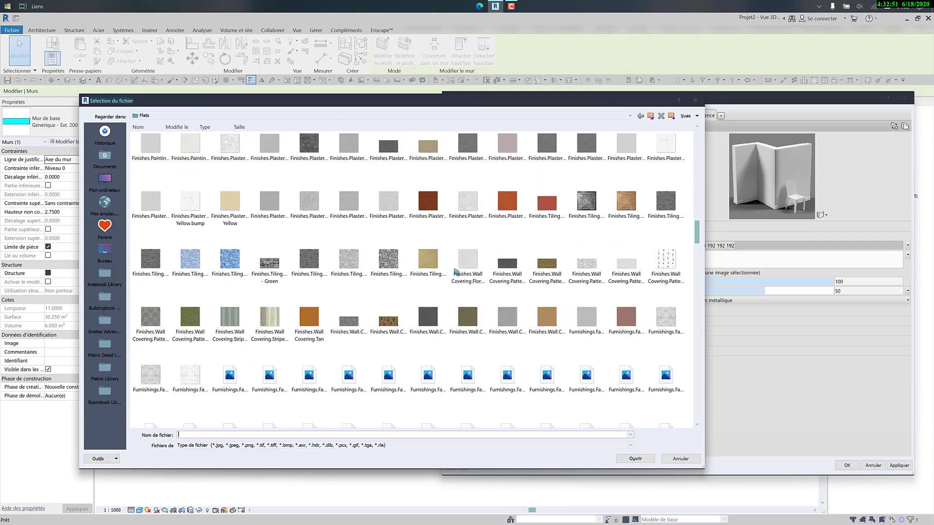
pyautogui.scroll(-5, 456, 272)
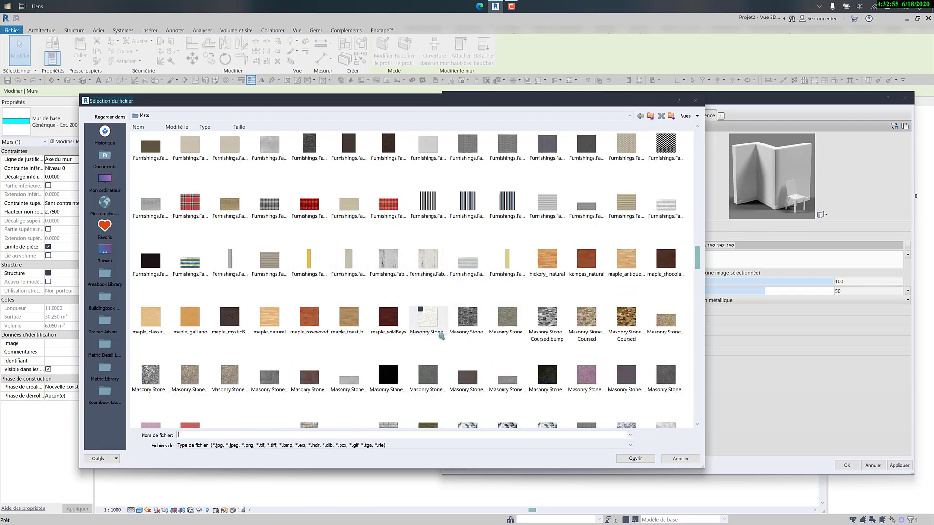
pyautogui.scroll(-3, 455, 271)
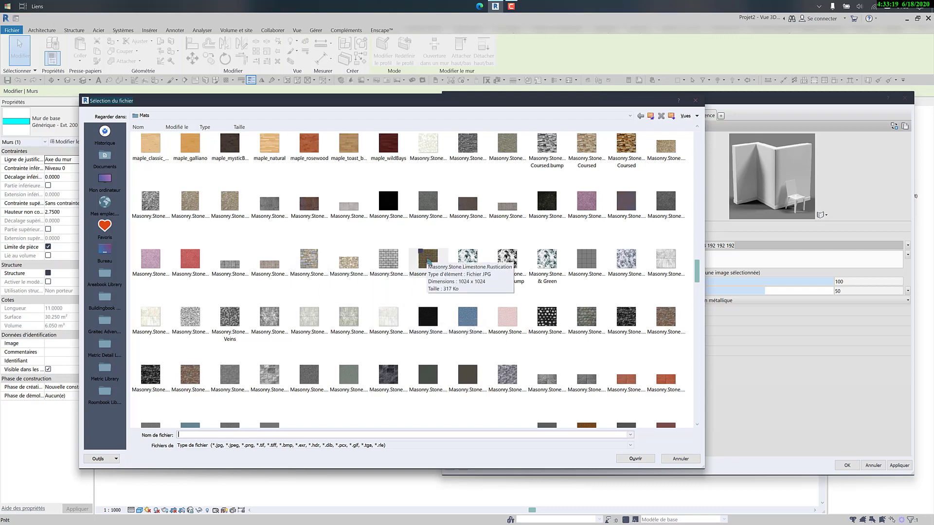
pyautogui.scroll(-2, 427, 289)
pyautogui.scroll(-4, 307, 156)
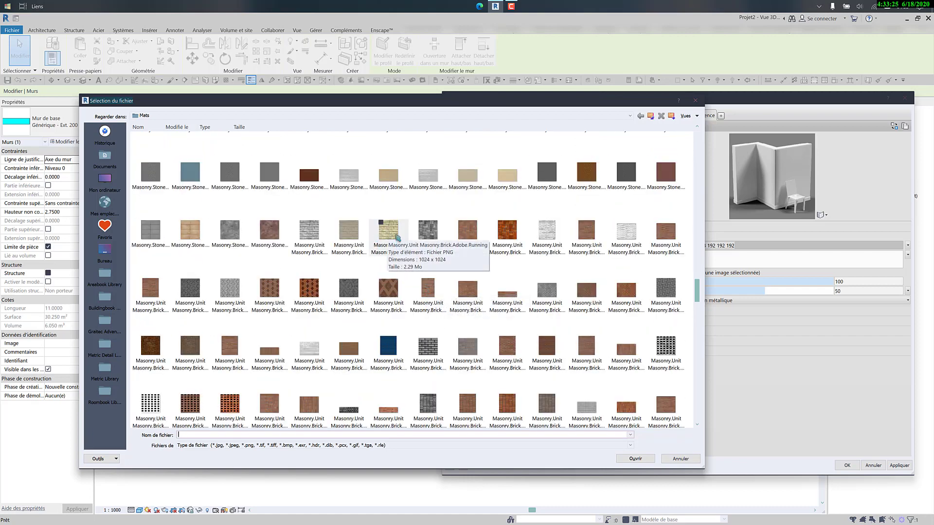
pyautogui.click(397, 239)
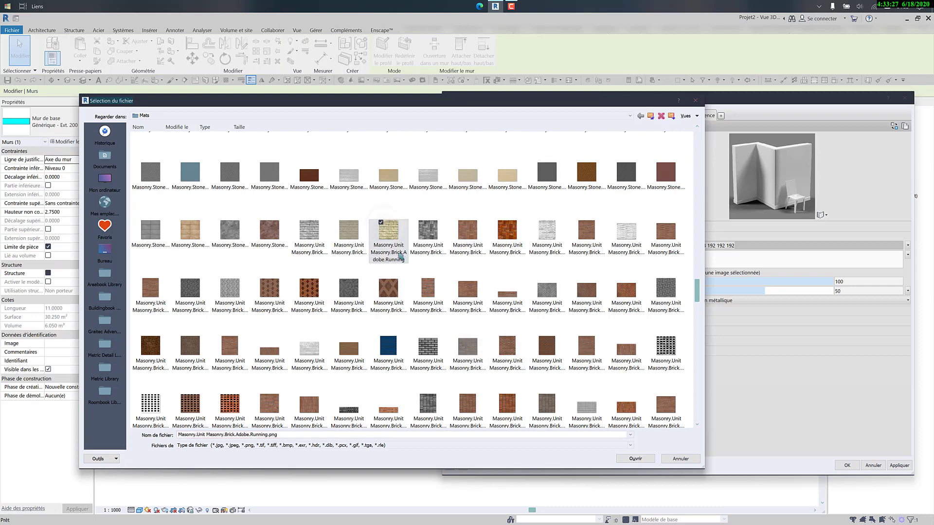
pyautogui.click(635, 459)
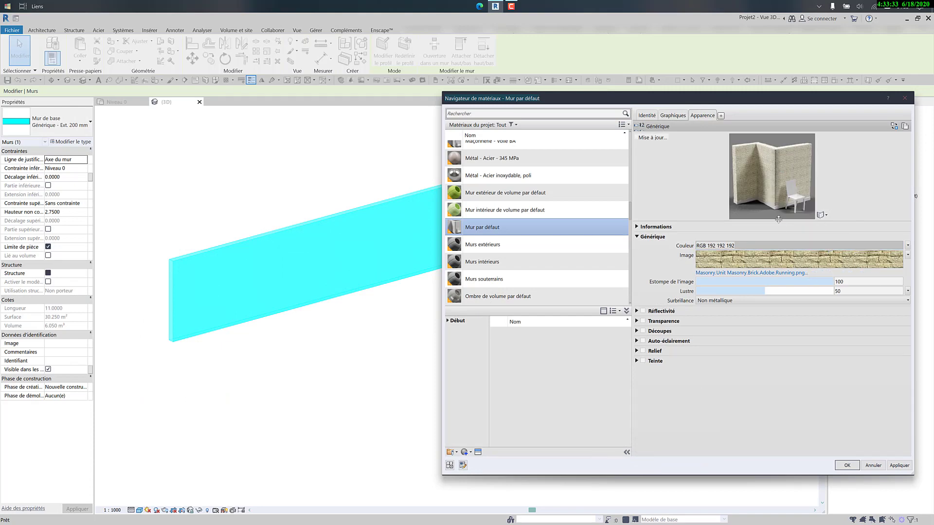
# Step: Enlarge the wall preview to inspect the brick texture, shrink it again, and open the brick image in a widened texture editor
pyautogui.moveTo(779, 223); pyautogui.dragTo(744, 410)
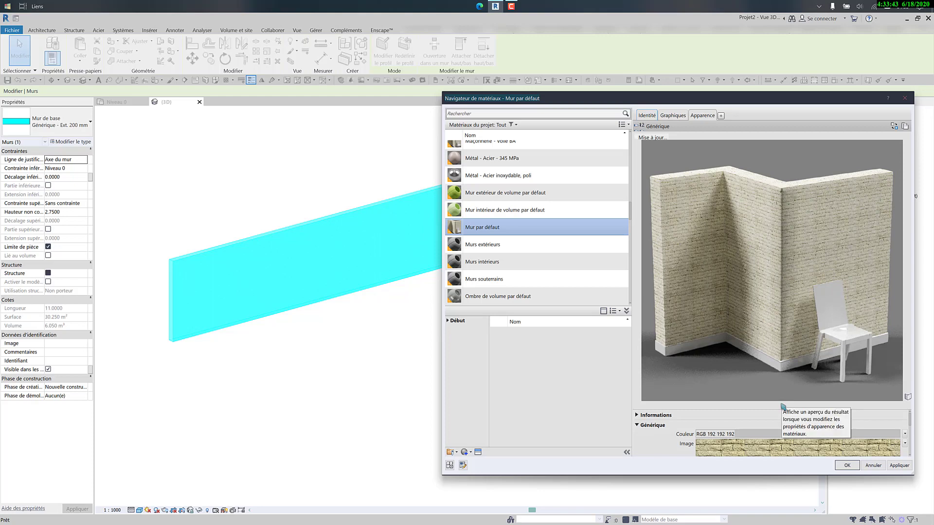
pyautogui.moveTo(774, 409); pyautogui.dragTo(774, 251)
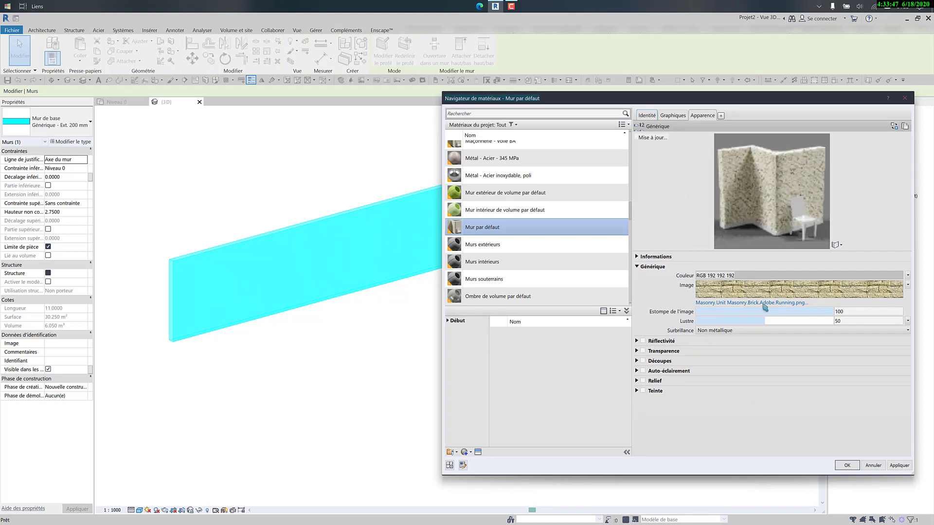
pyautogui.click(764, 304)
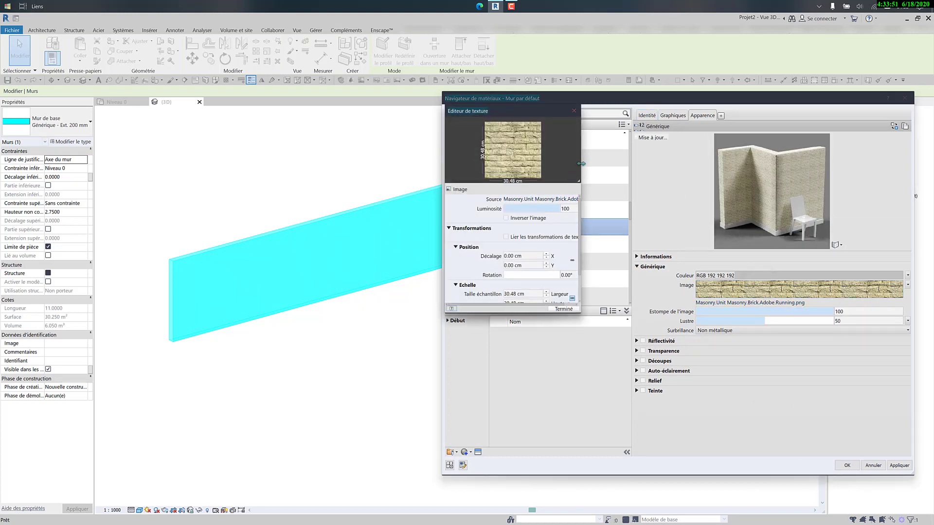
pyautogui.moveTo(581, 163); pyautogui.dragTo(671, 171)
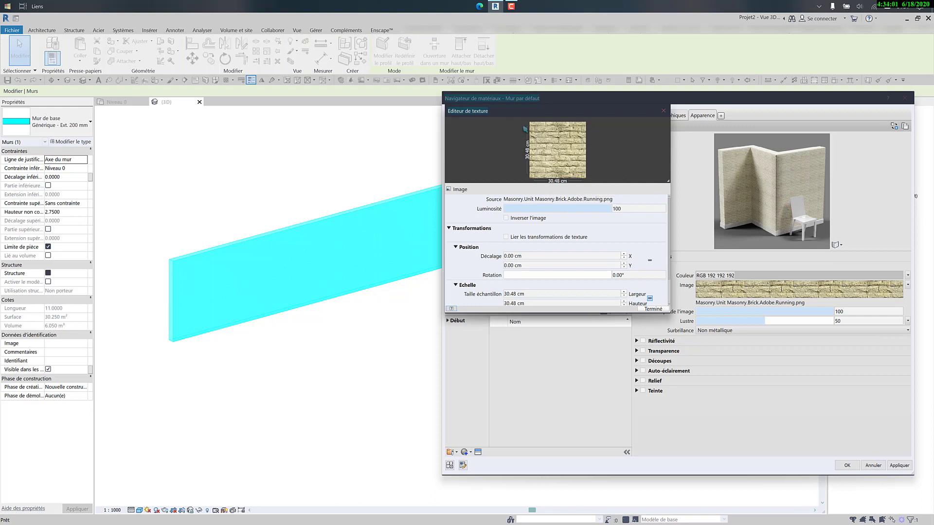
# Step: Set the brick texture's sample size to 600 cm in linked width and height
pyautogui.scroll(-1, 552, 294)
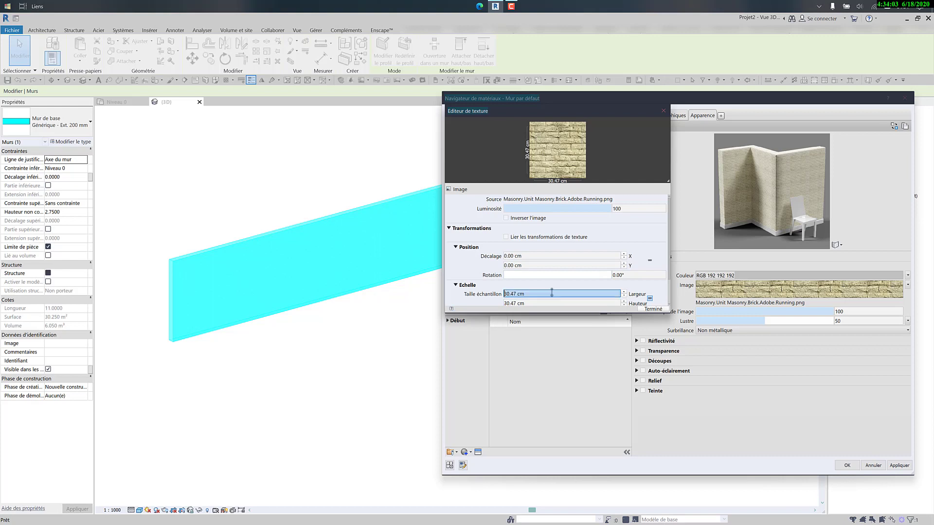
pyautogui.scroll(-1, 651, 285)
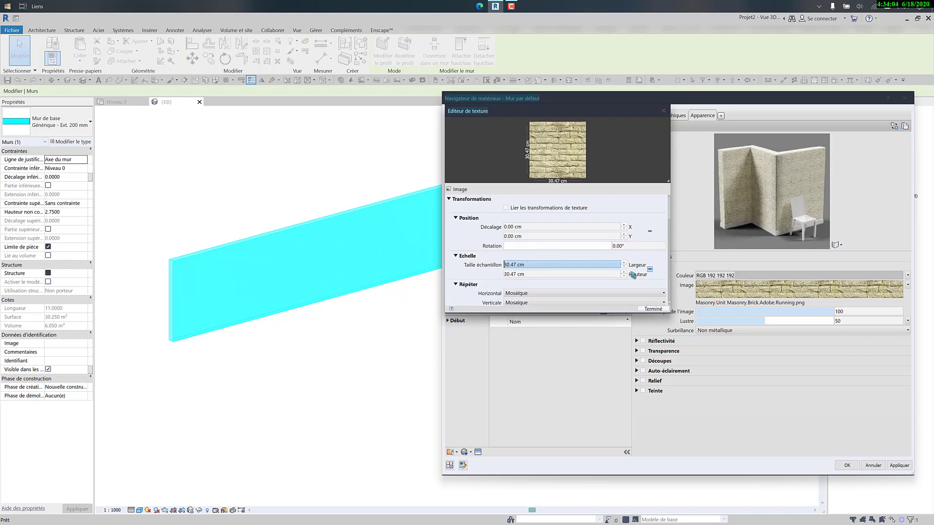
pyautogui.click(567, 265)
pyautogui.write('1')
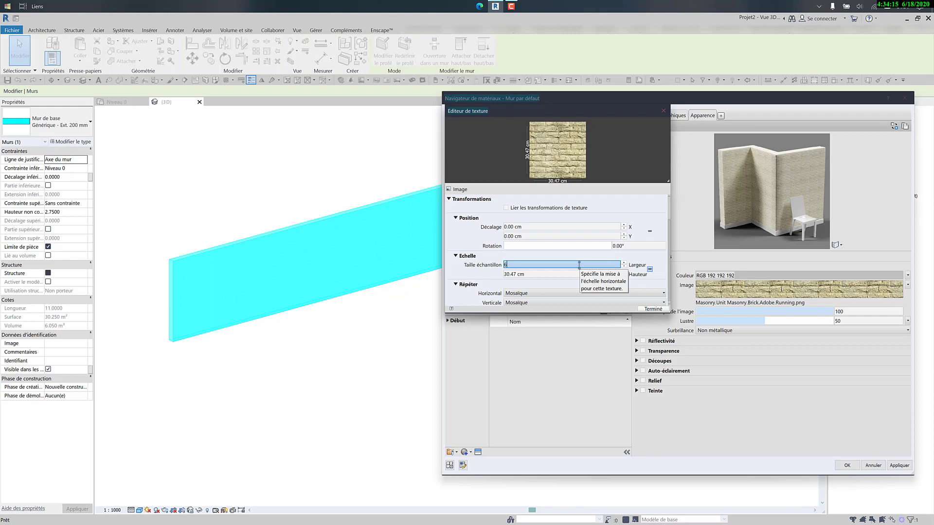
pyautogui.press('Return')
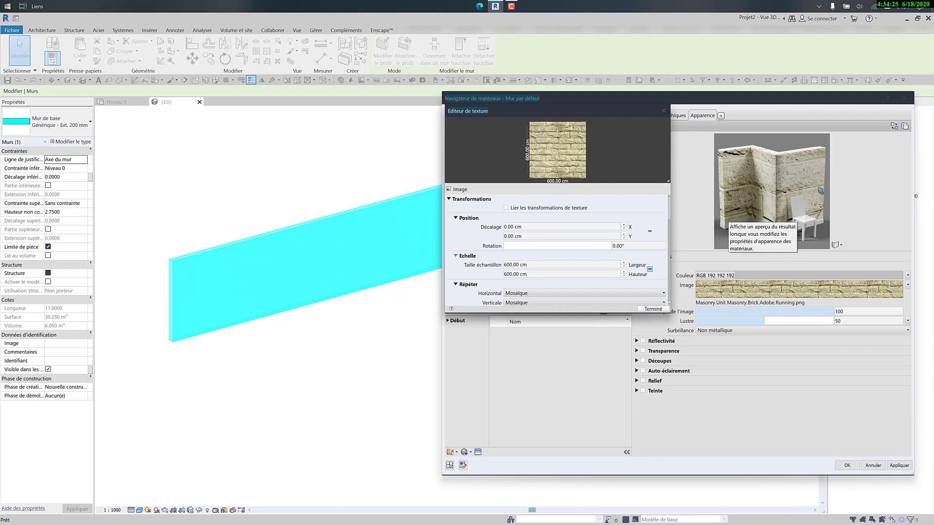
# Step: Try a linked sample size of 200 cm for the brick texture
pyautogui.click(545, 263)
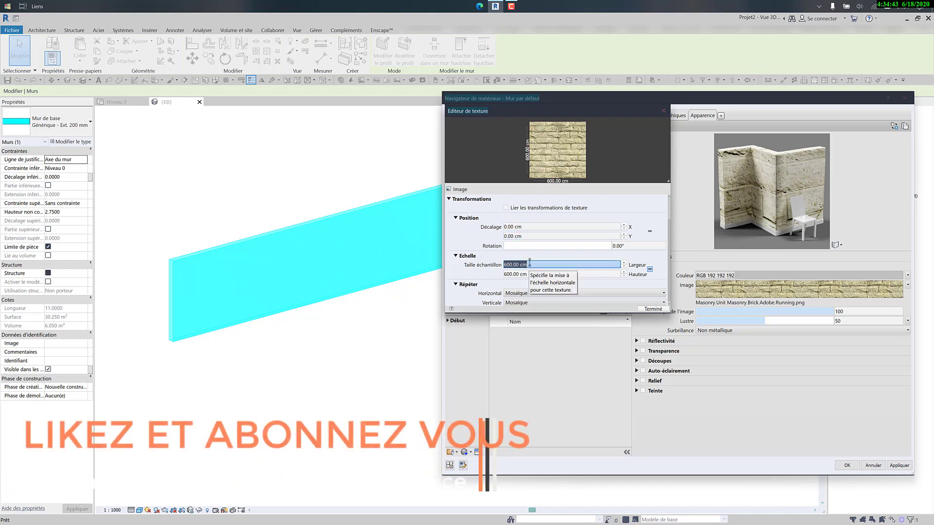
pyautogui.write('200')
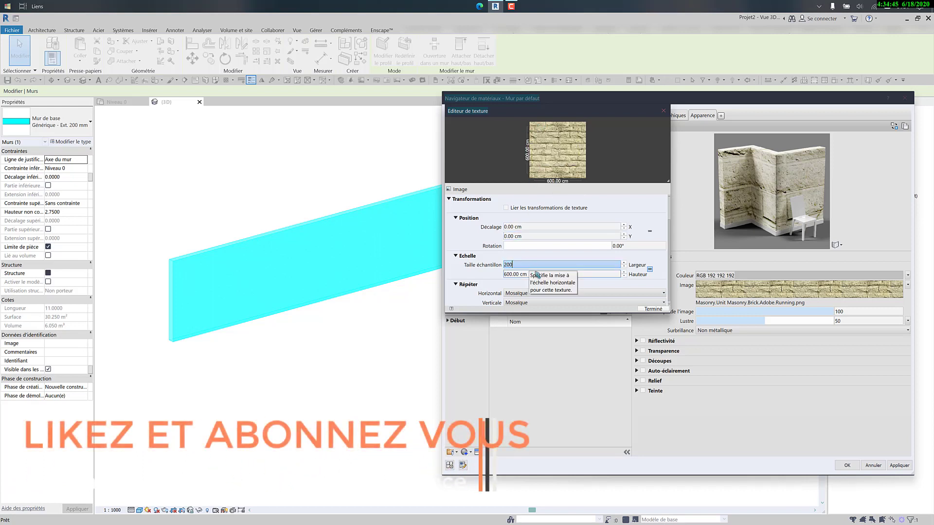
pyautogui.press('Return')
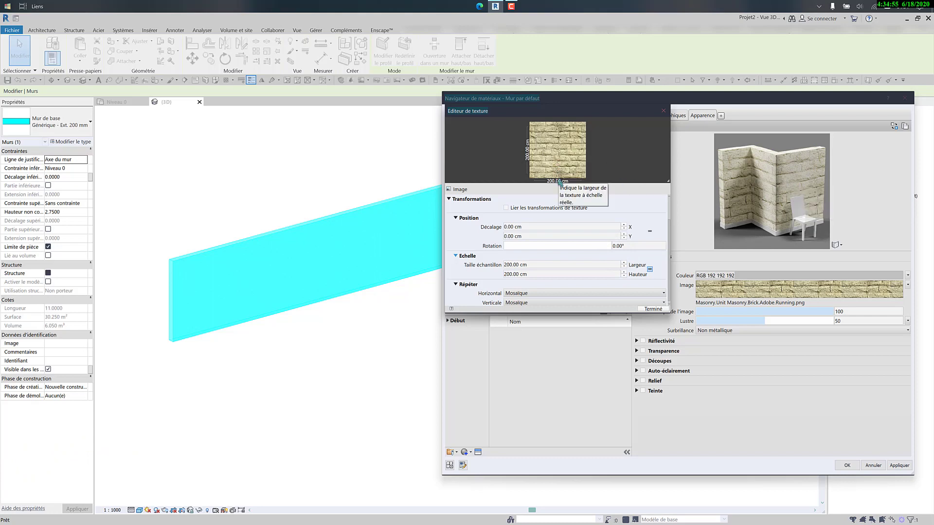
# Step: Set the brick texture's sample size to 100 cm in linked width and height
pyautogui.click(534, 265)
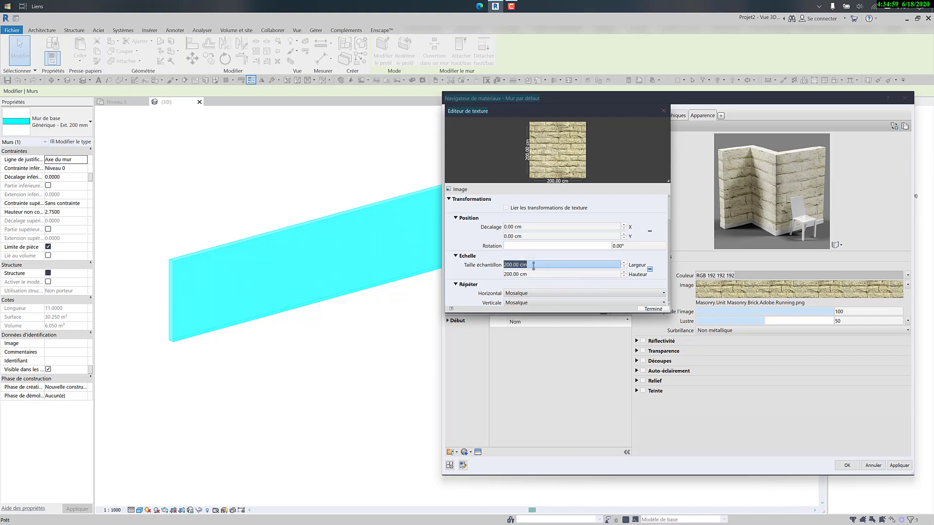
pyautogui.write('100')
pyautogui.press('Return')
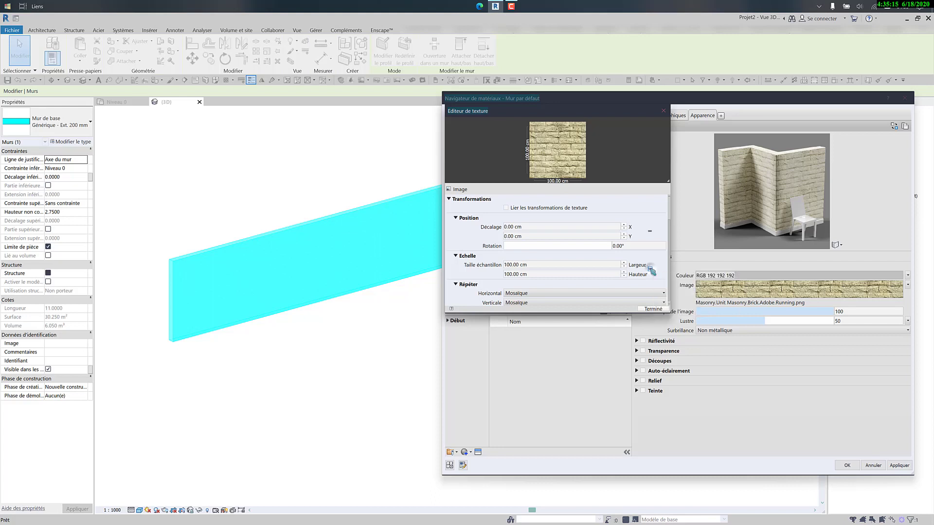
# Step: Unlink the brick texture's sample width and height, and try heights of 200 cm and 50 cm
pyautogui.click(547, 265)
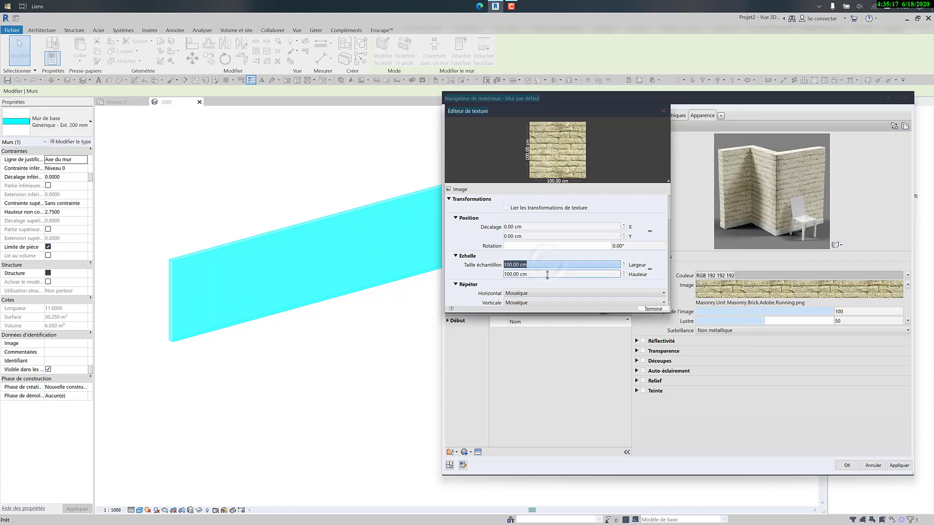
pyautogui.click(547, 273)
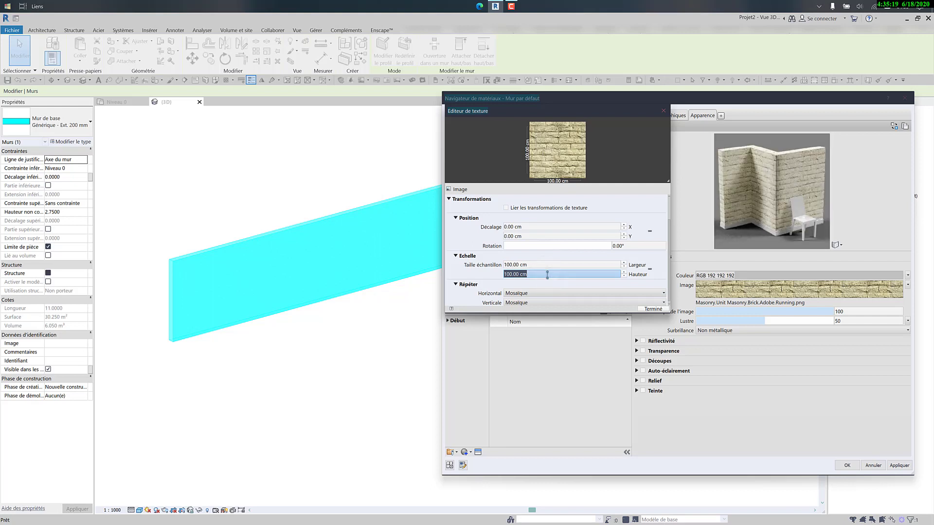
pyautogui.write('200')
pyautogui.press('Return')
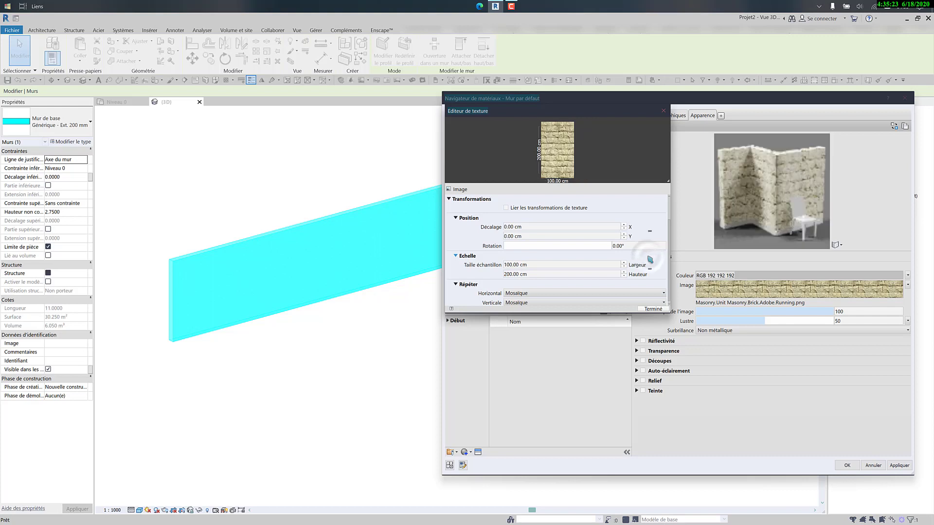
pyautogui.click(554, 274)
pyautogui.write('50')
pyautogui.press('Return')
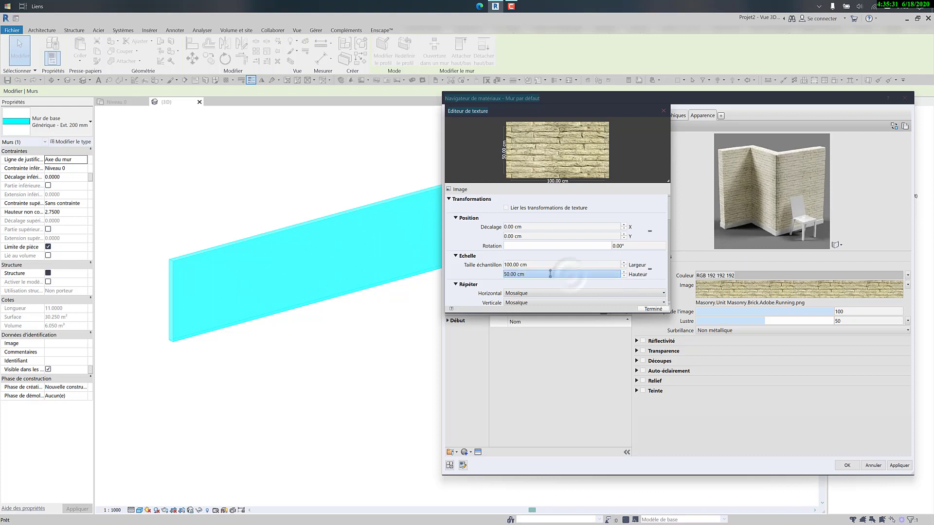
# Step: Set the brick texture's sample height to 100 cm and close the texture editor
pyautogui.write('100')
pyautogui.press('Return')
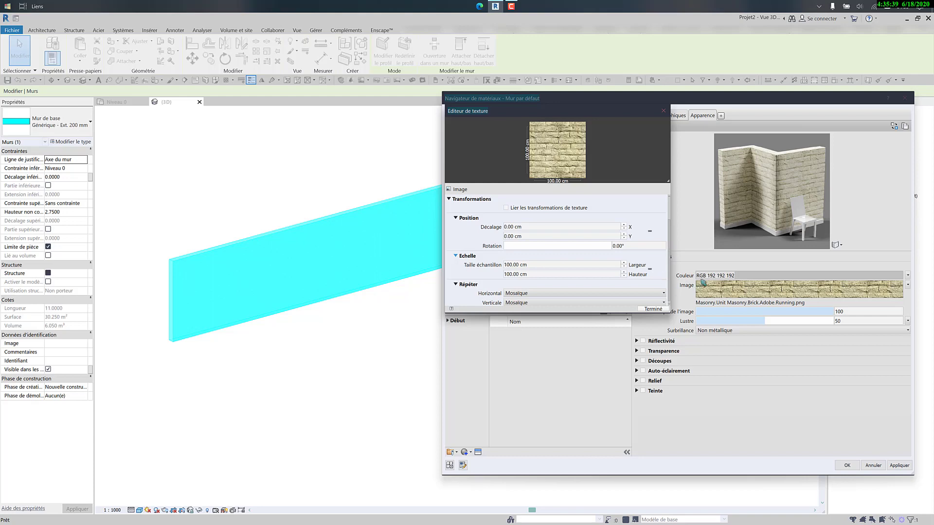
pyautogui.click(651, 309)
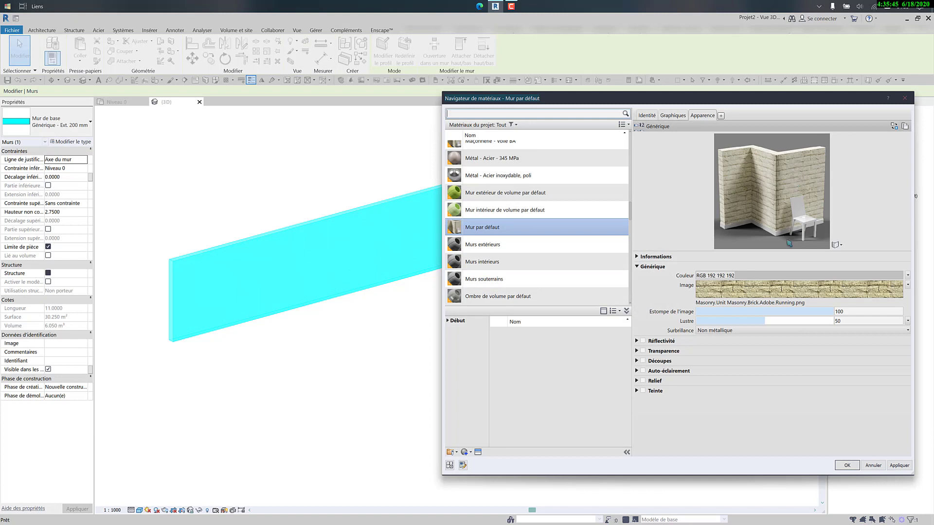
# Step: Enlarge the wall preview to examine the rescaled brick texture, and shrink it again
pyautogui.moveTo(786, 250); pyautogui.dragTo(760, 402)
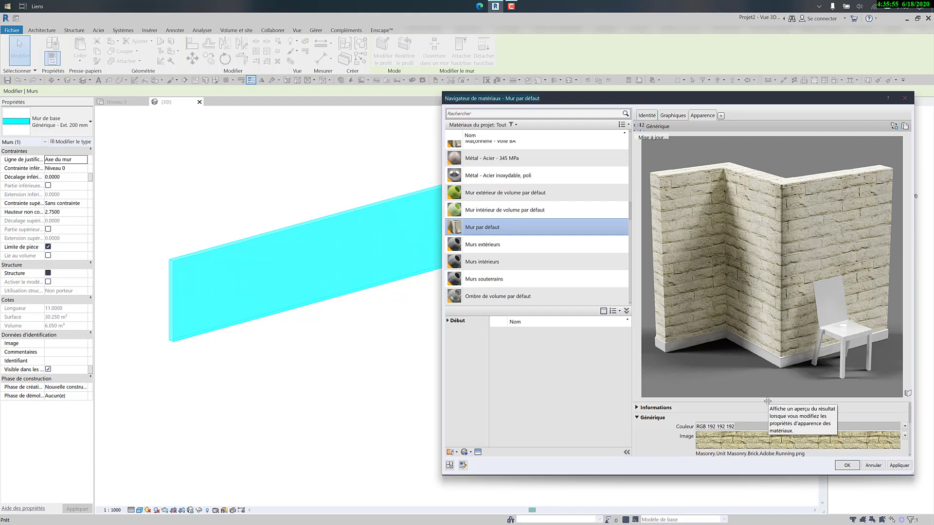
pyautogui.moveTo(767, 401); pyautogui.dragTo(767, 256)
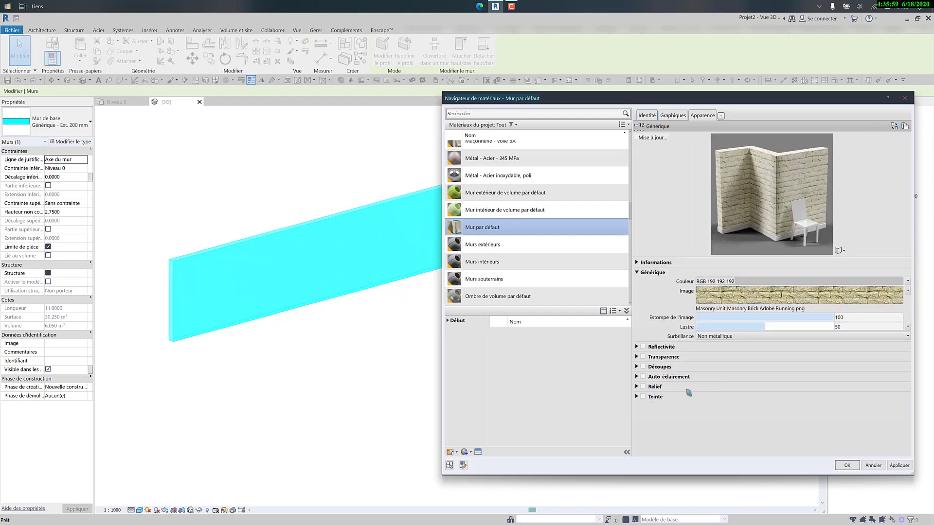
# Step: Enable the wall material's Relief property and cancel the image selection
pyautogui.click(643, 387)
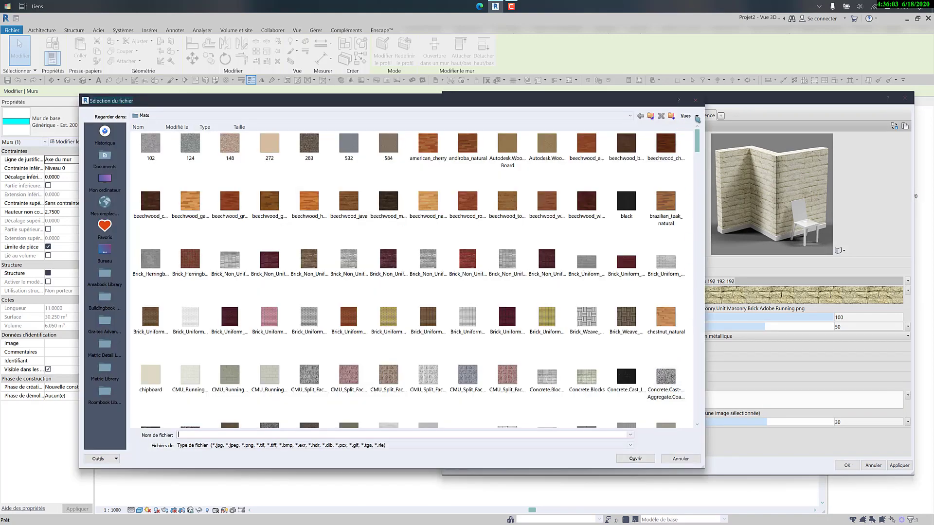
pyautogui.click(695, 100)
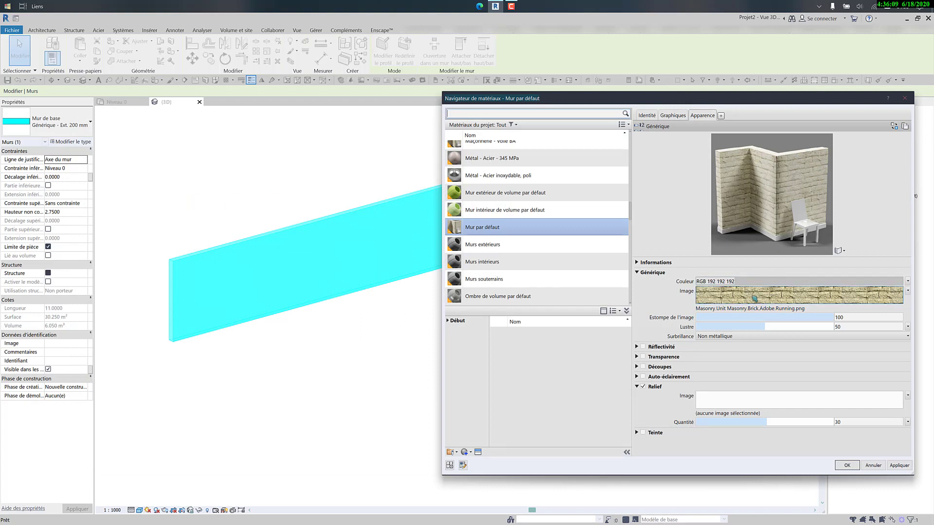
pyautogui.moveTo(772, 297)
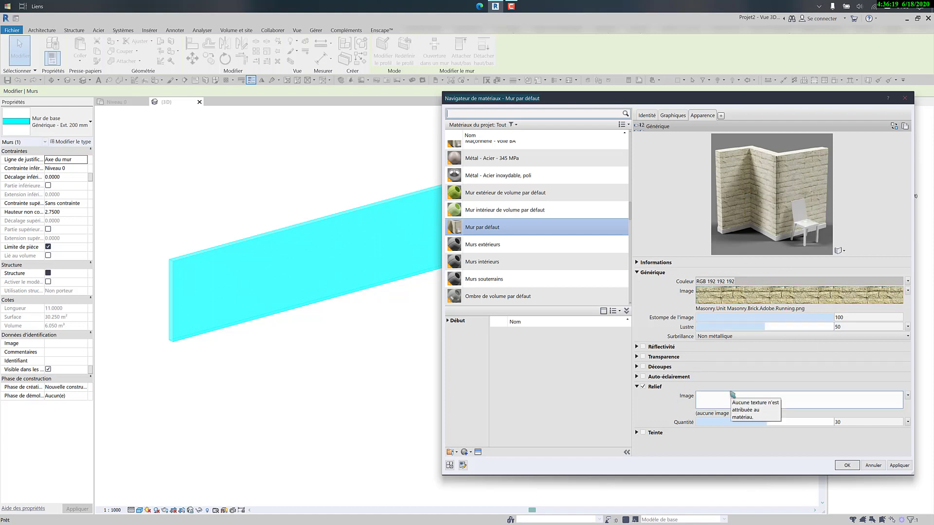
# Step: Assign Masonry.Unit Masonry.Brick.Adobe.Running.bump.png from the Mats folder as the material's relief image
pyautogui.click(729, 414)
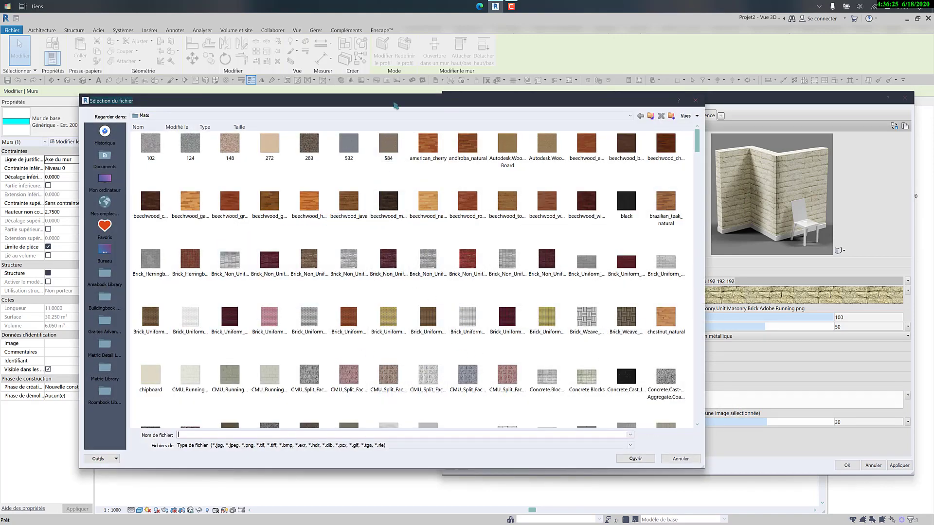
pyautogui.moveTo(394, 104); pyautogui.dragTo(297, 96)
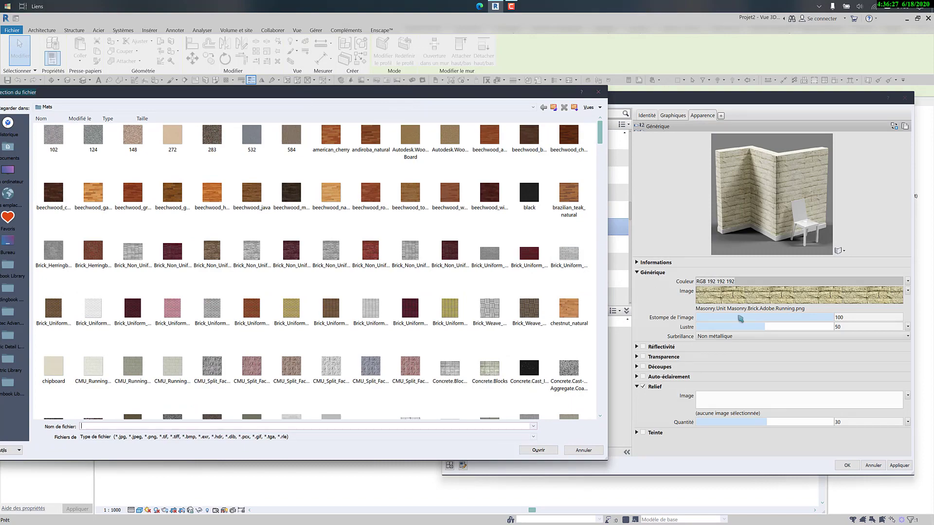
pyautogui.scroll(-5, 331, 359)
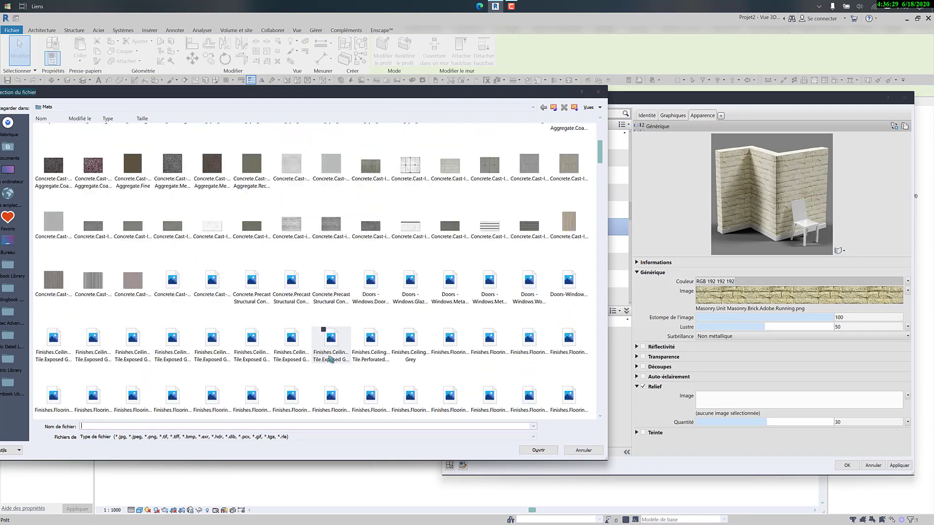
pyautogui.scroll(-10, 331, 359)
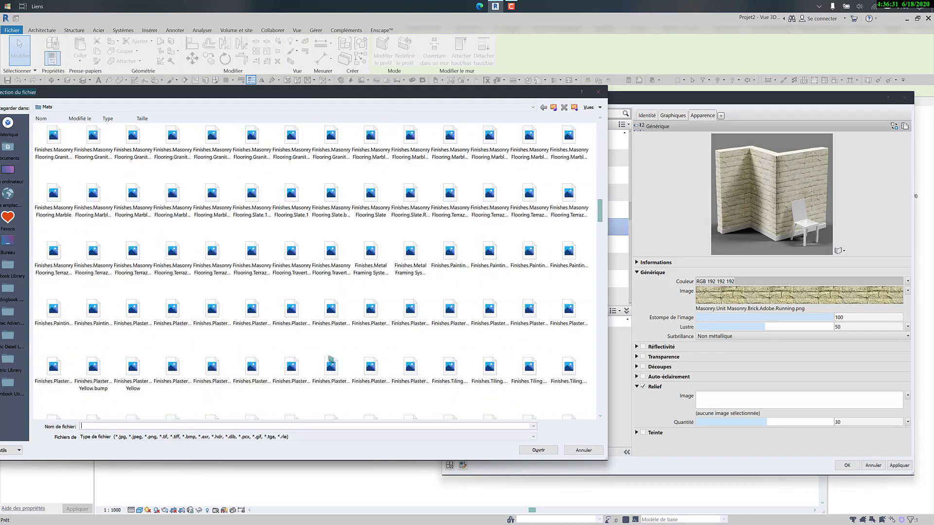
pyautogui.scroll(-10, 331, 359)
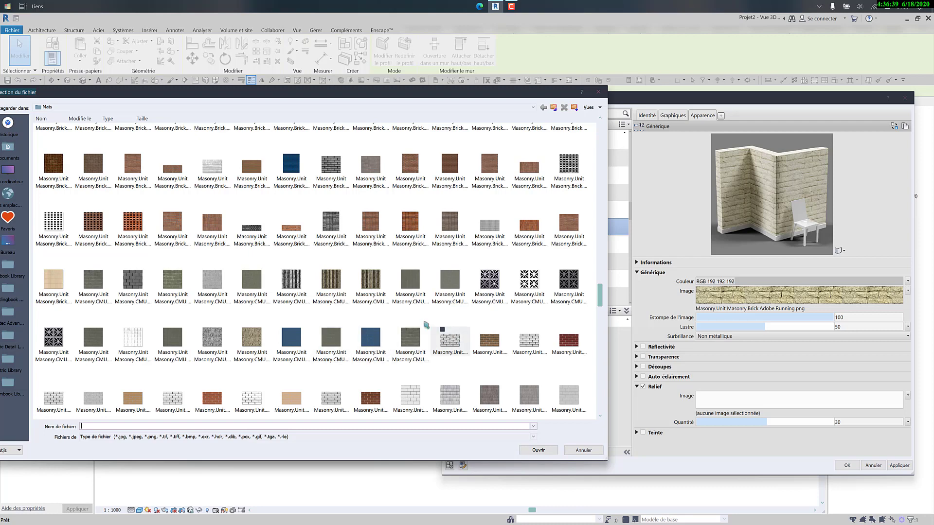
pyautogui.scroll(-1, 364, 337)
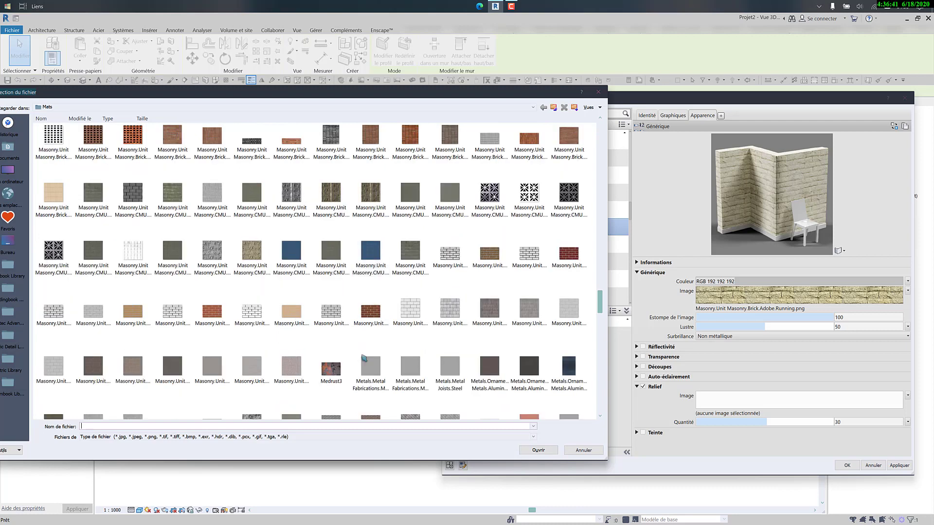
pyautogui.scroll(-2, 363, 341)
pyautogui.scroll(3, 363, 358)
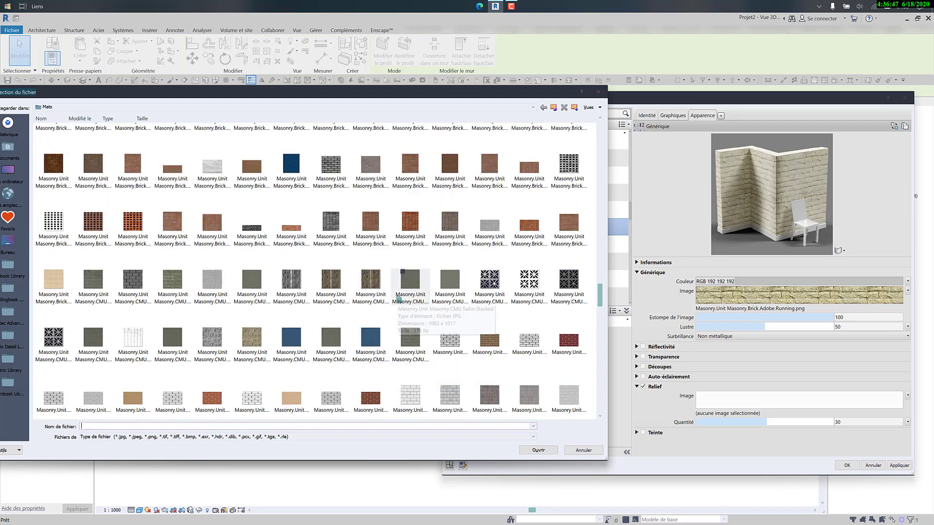
pyautogui.scroll(-3, 396, 310)
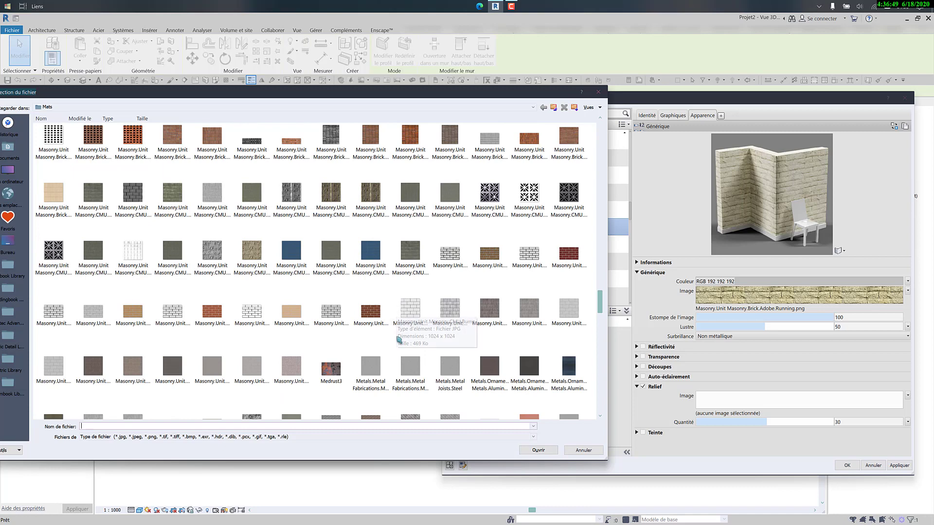
pyautogui.scroll(-3, 398, 313)
pyautogui.scroll(3, 399, 340)
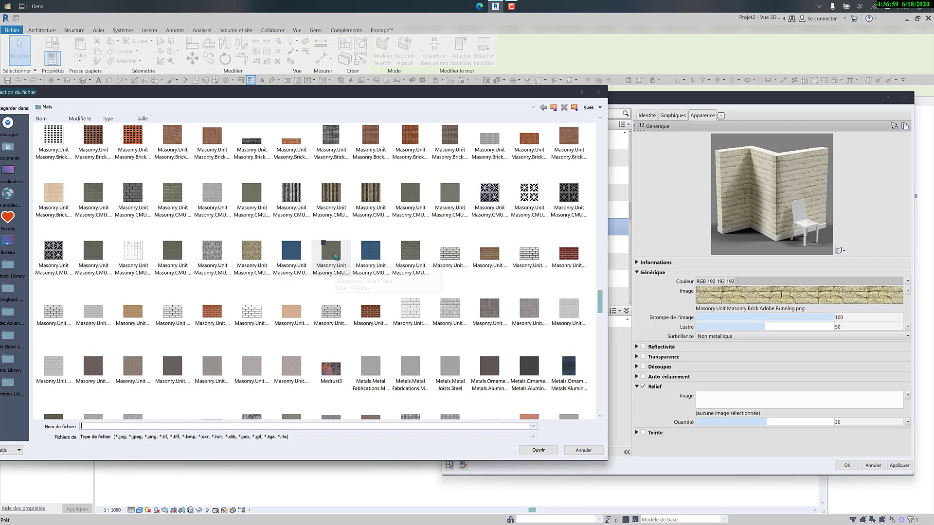
pyautogui.scroll(3, 335, 256)
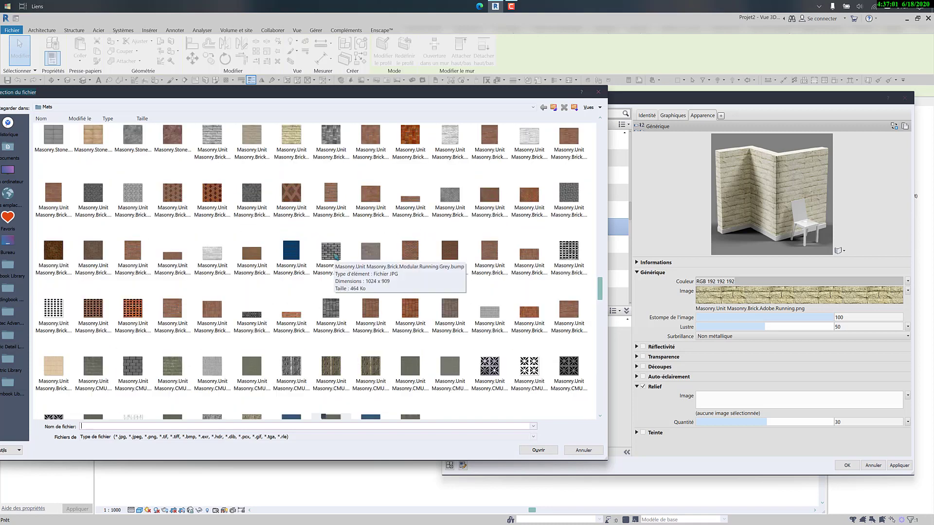
pyautogui.scroll(2, 305, 187)
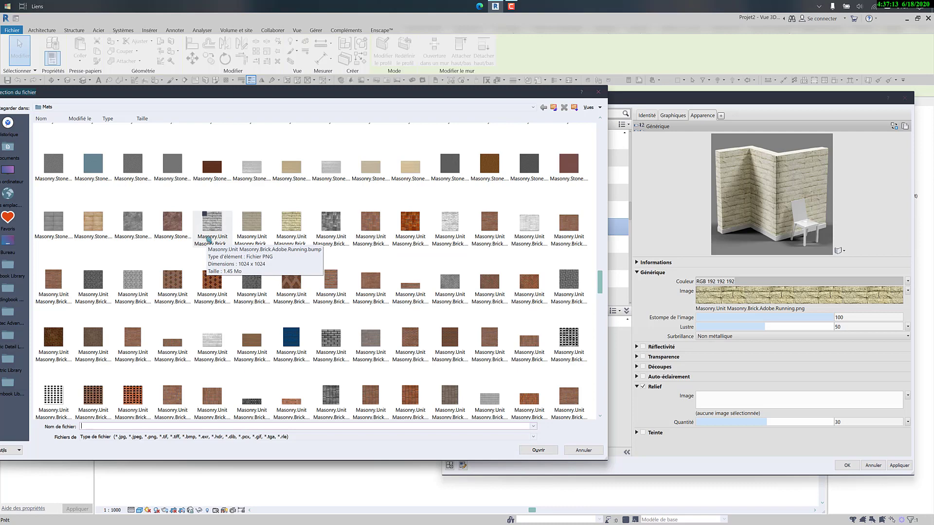
pyautogui.click(209, 238)
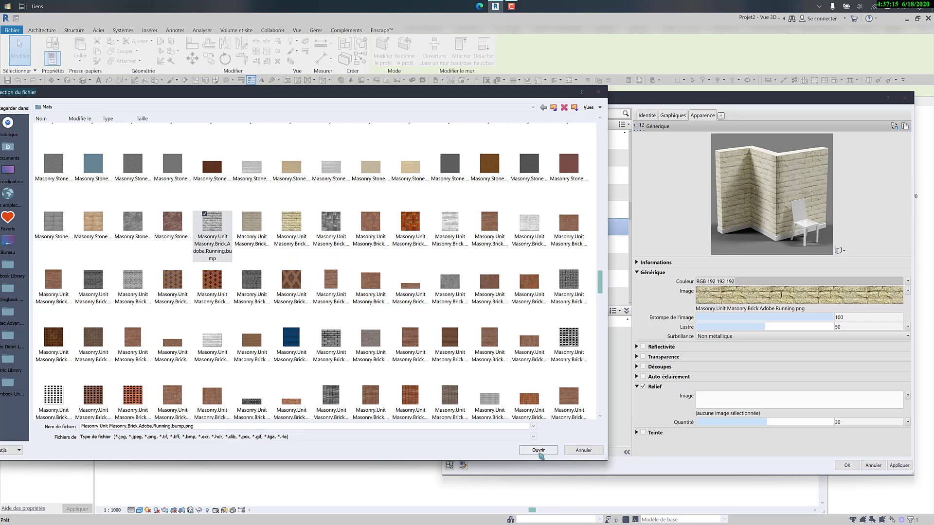
pyautogui.click(539, 451)
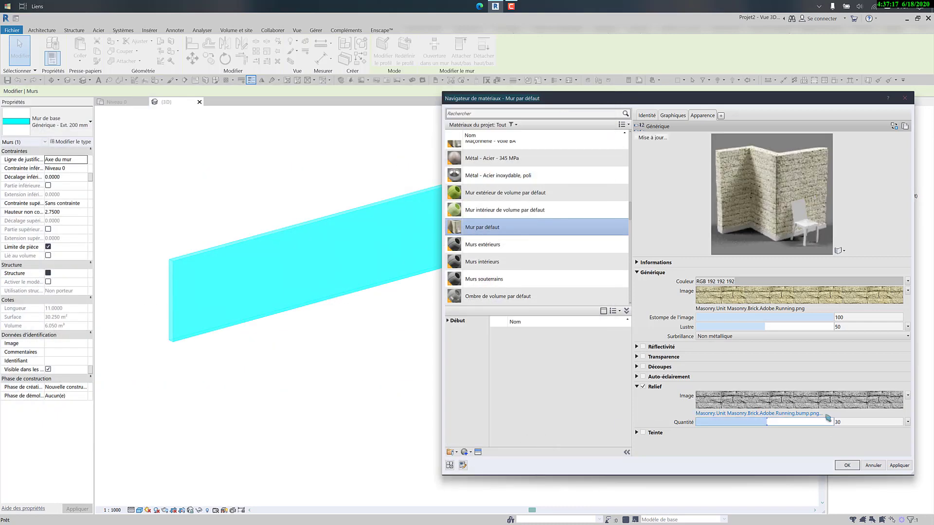
# Step: Set the relief image's sample size to 100 cm and finish editing the texture
pyautogui.click(763, 410)
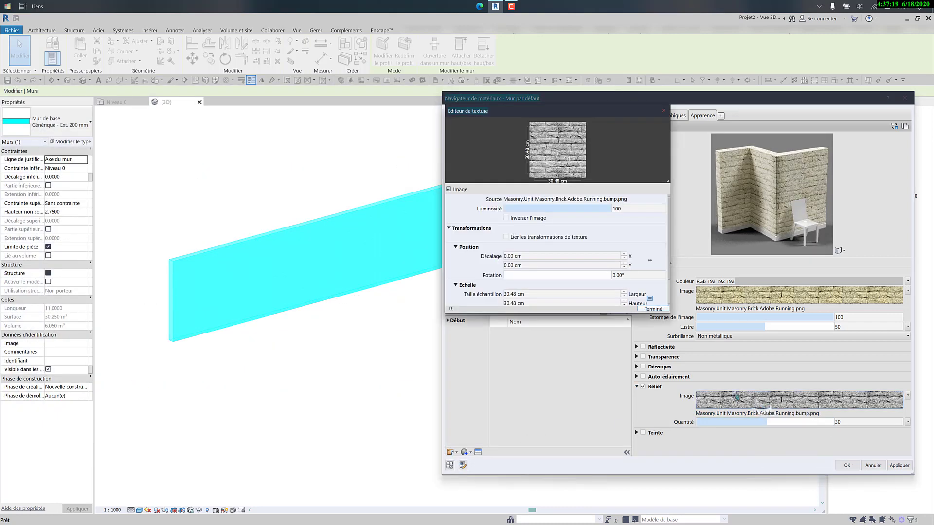
pyautogui.click(565, 293)
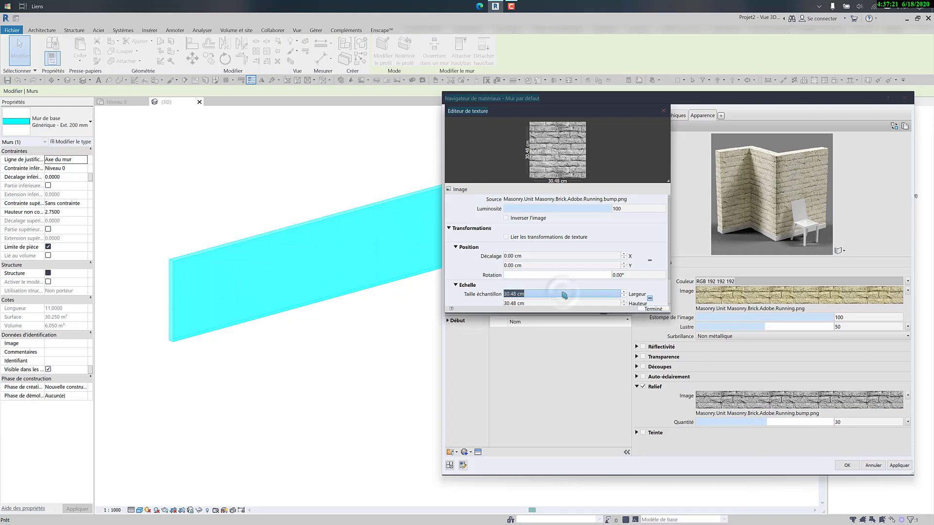
pyautogui.write('100')
pyautogui.click(651, 291)
pyautogui.click(651, 309)
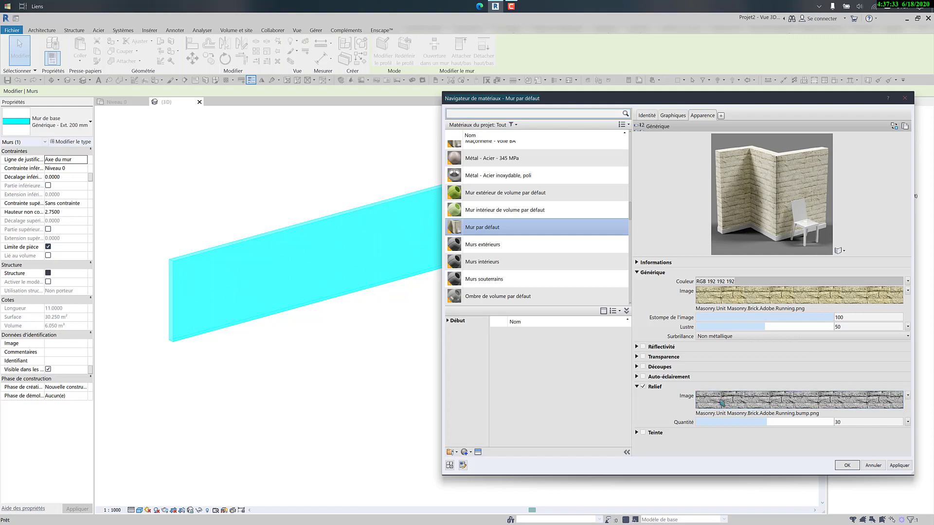
# Step: Enlarge the material preview and switch its scene from walls to Sphère
pyautogui.moveTo(722, 402)
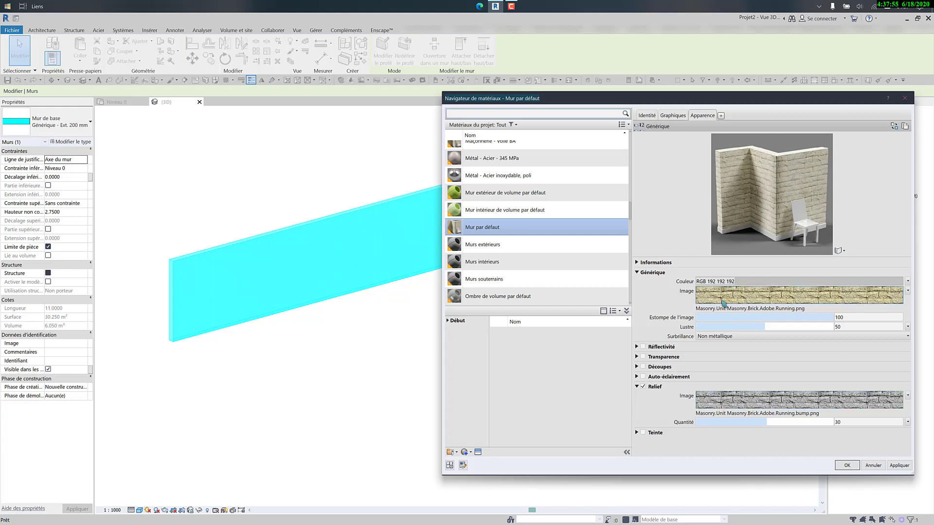
pyautogui.moveTo(723, 302)
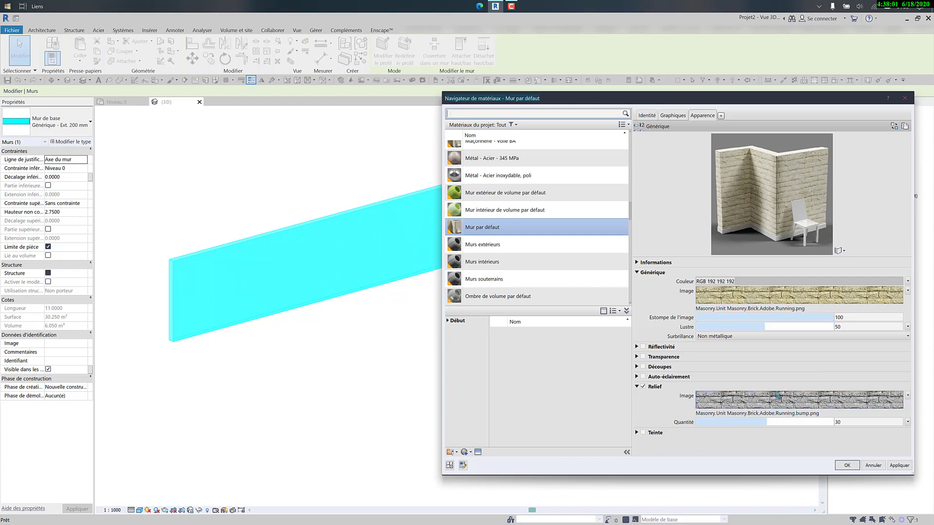
pyautogui.click(762, 256)
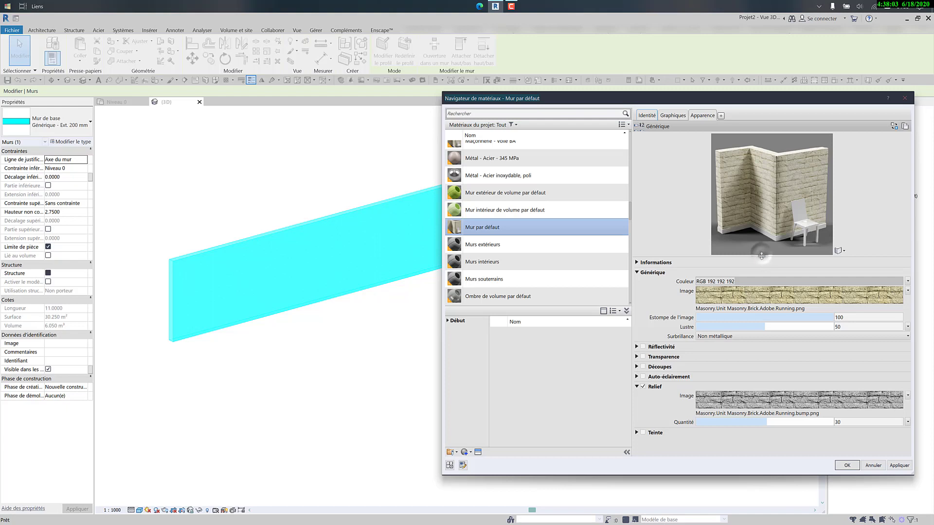
pyautogui.moveTo(762, 257); pyautogui.dragTo(761, 284)
pyautogui.click(854, 278)
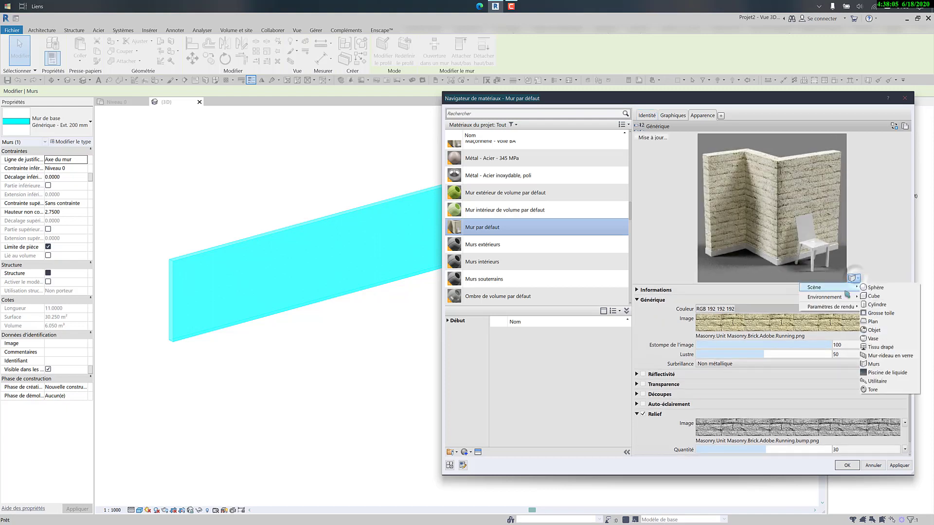
pyautogui.click(874, 287)
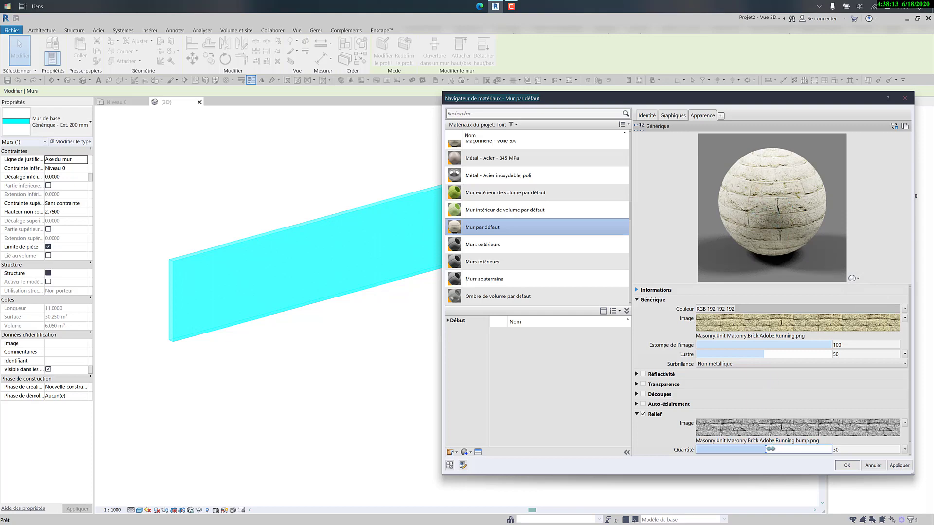
# Step: Try relief amounts of -508, -1000 and 1000 on the wall material, applying each to compare the preview
pyautogui.moveTo(771, 449); pyautogui.dragTo(729, 450)
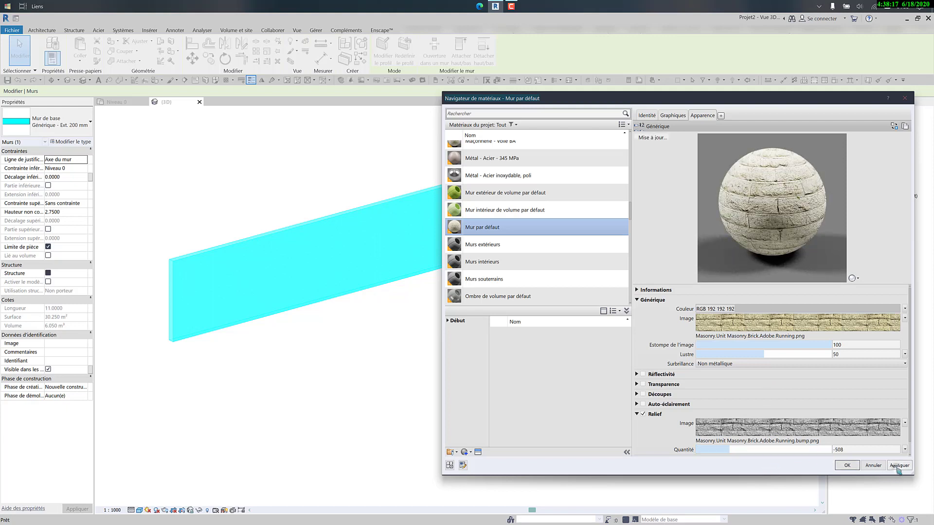
pyautogui.click(899, 466)
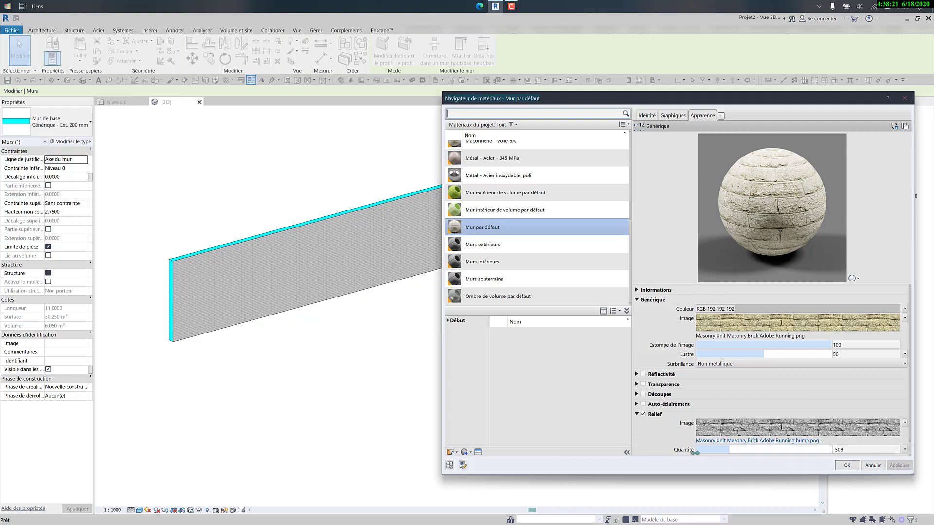
pyautogui.moveTo(728, 450); pyautogui.dragTo(695, 450)
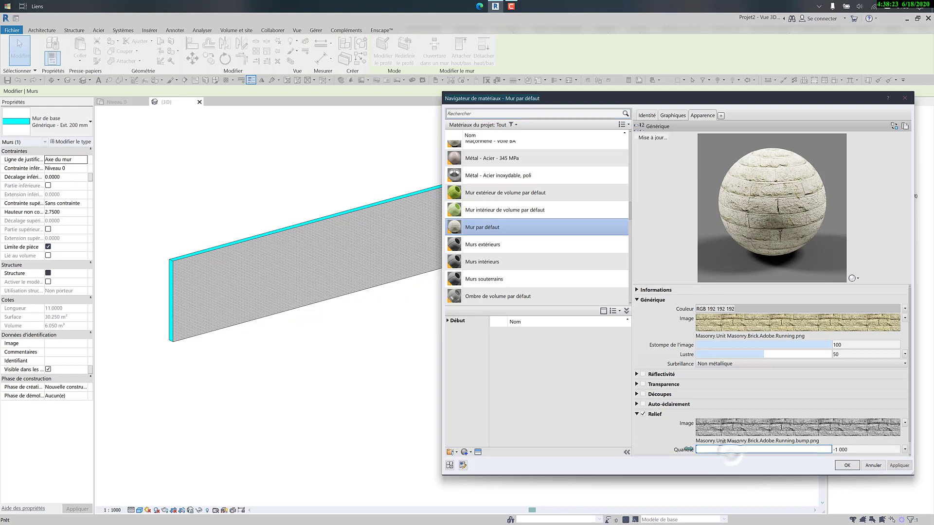
pyautogui.click(899, 466)
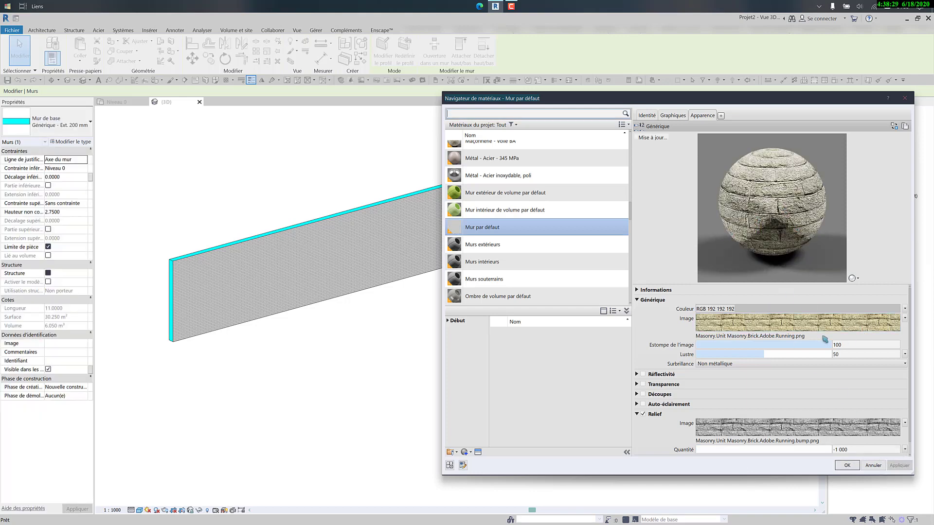
pyautogui.moveTo(698, 450); pyautogui.dragTo(832, 450)
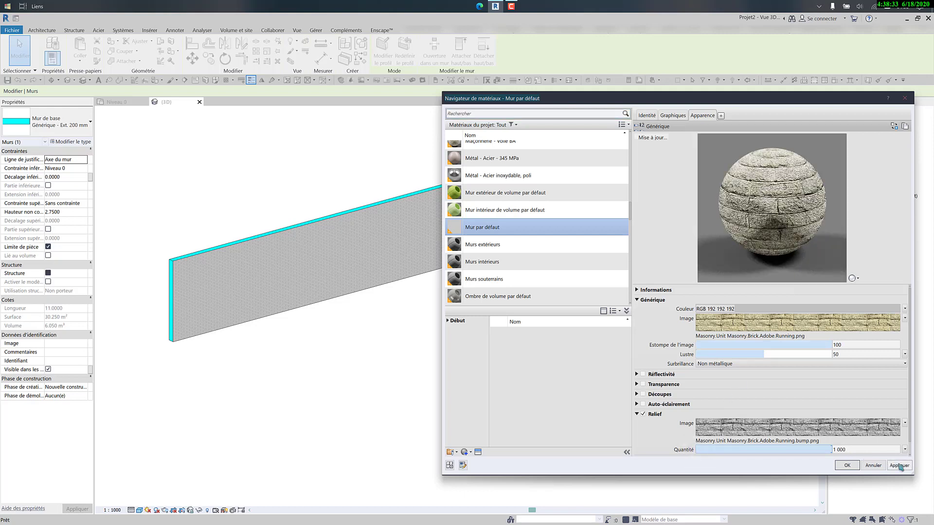
pyautogui.click(900, 466)
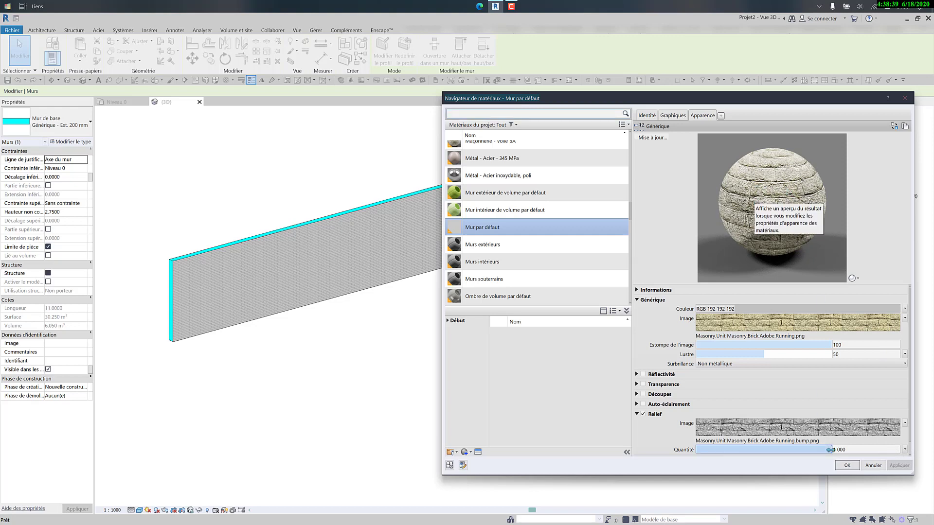
# Step: Set the relief amount to 16 and try image fade values of 38 and 51
pyautogui.moveTo(829, 450); pyautogui.dragTo(765, 450)
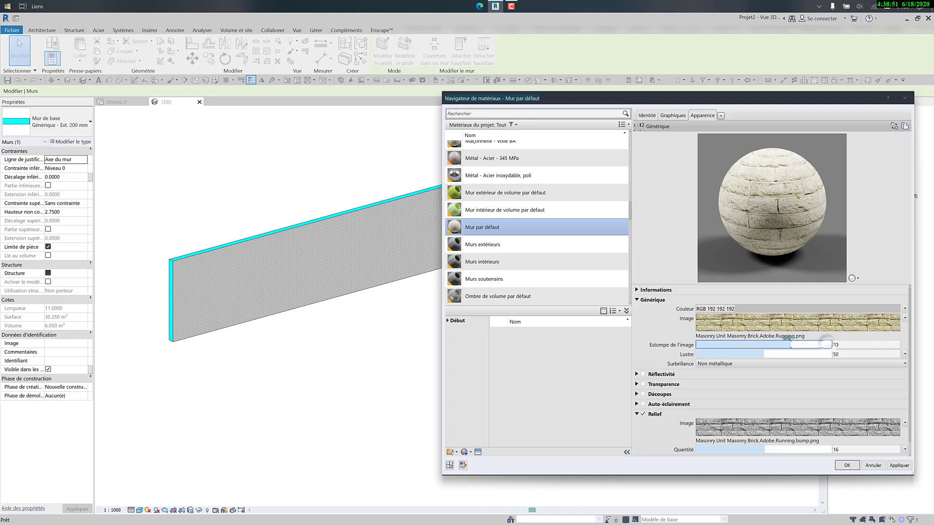
pyautogui.moveTo(827, 344); pyautogui.dragTo(744, 342)
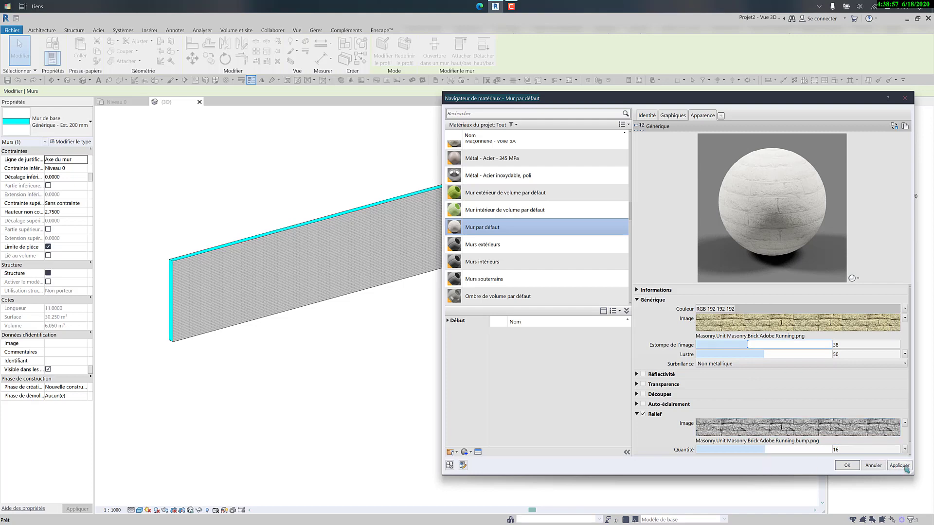
pyautogui.click(900, 466)
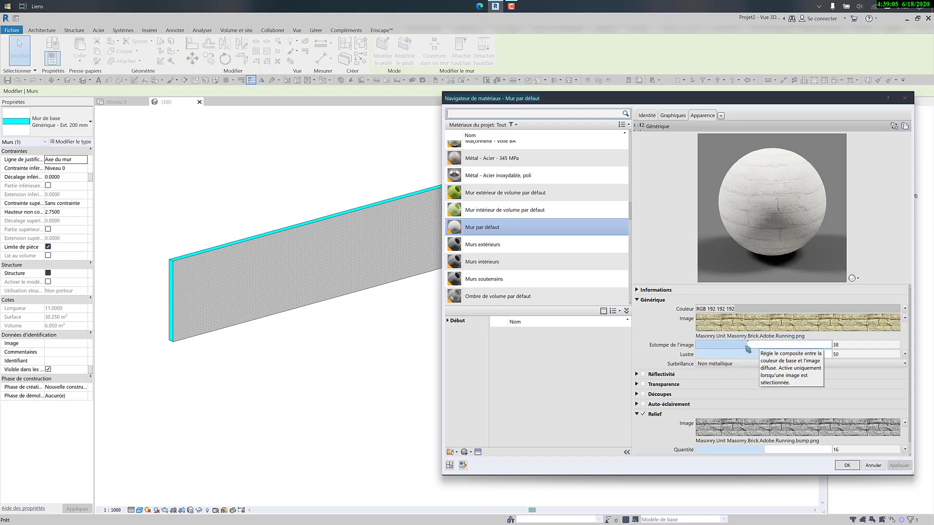
pyautogui.click(742, 348)
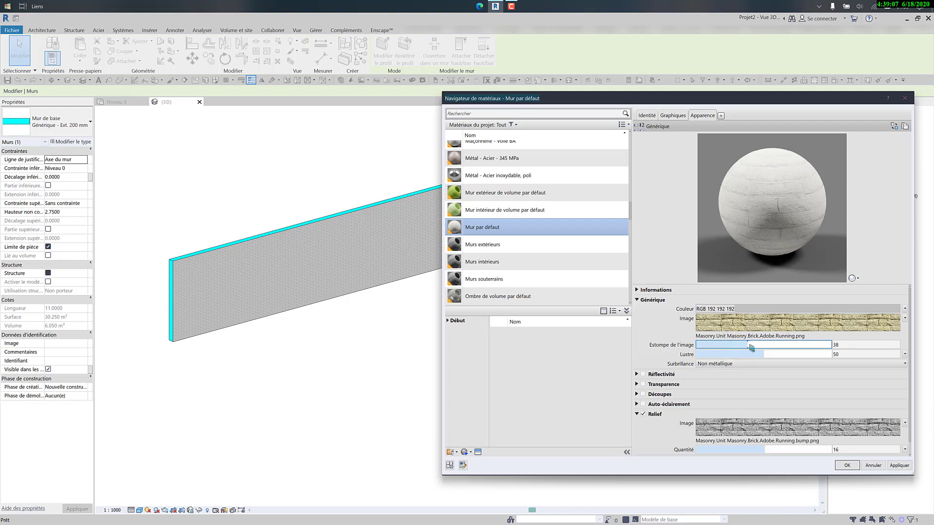
pyautogui.moveTo(762, 349); pyautogui.dragTo(764, 348)
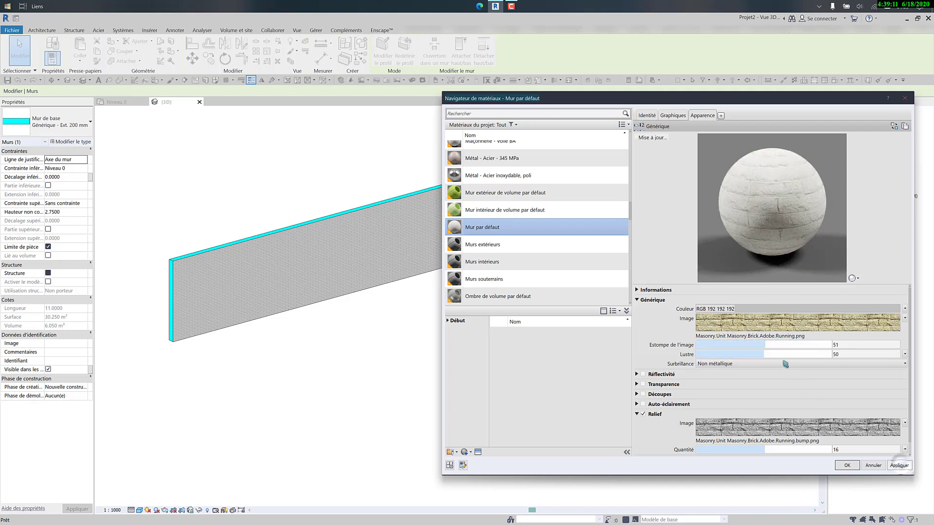
# Step: Set the material's gloss (Lustre) to 12 and raise its image fade to 80 and finally 89, applying the changes
pyautogui.moveTo(762, 355); pyautogui.dragTo(712, 356)
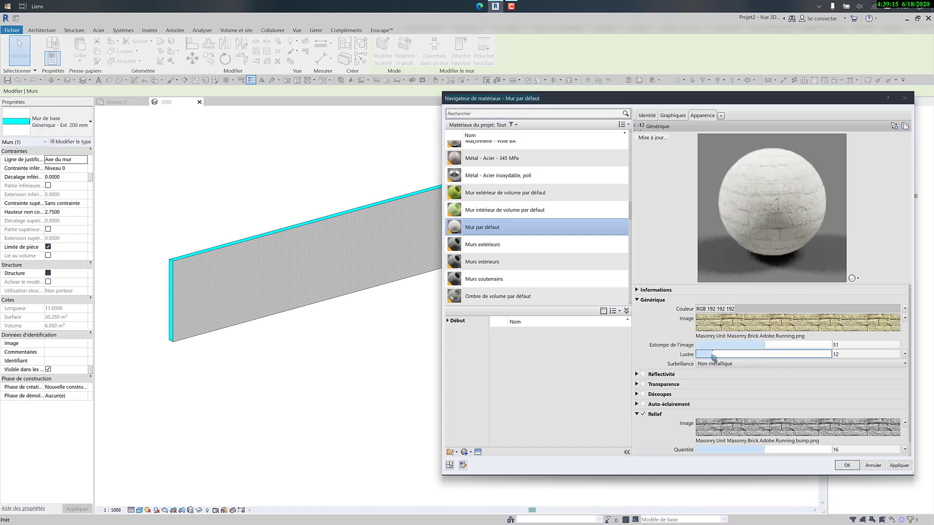
pyautogui.click(899, 466)
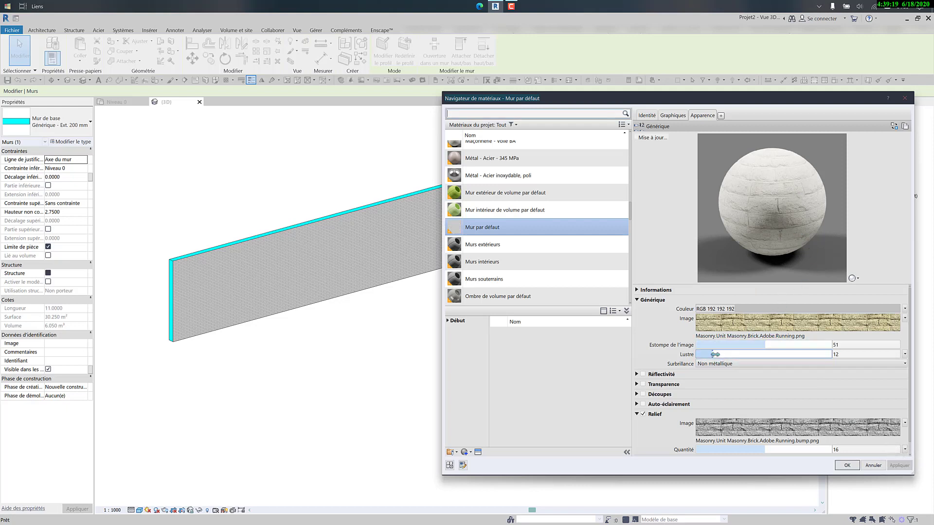
pyautogui.moveTo(765, 345); pyautogui.dragTo(804, 346)
pyautogui.click(900, 465)
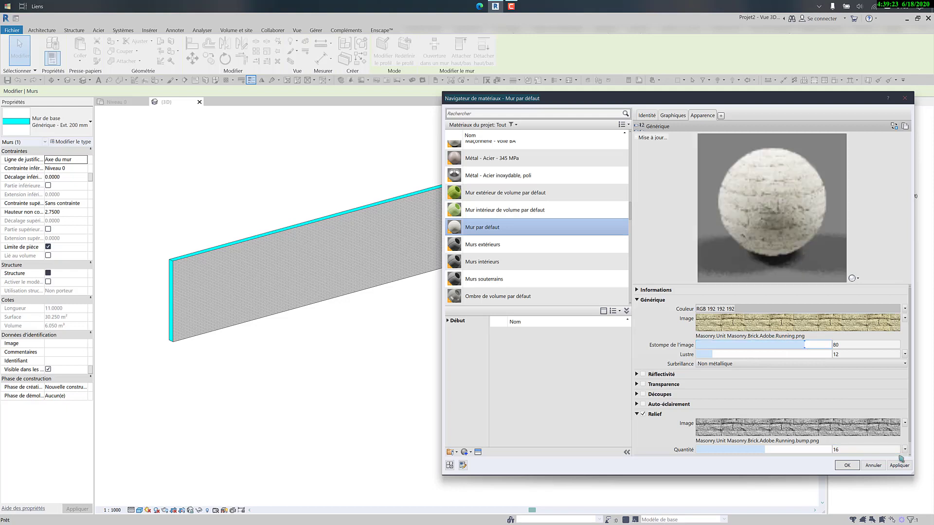
pyautogui.click(900, 465)
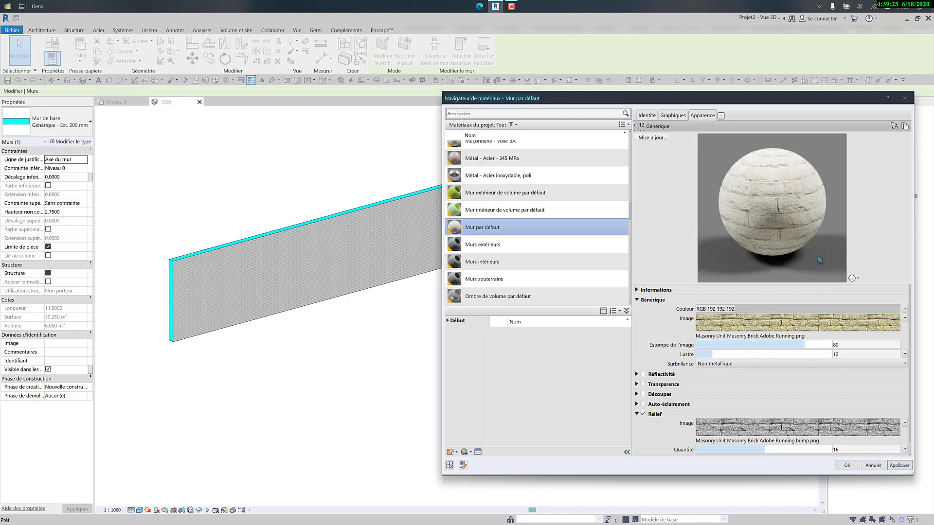
pyautogui.moveTo(803, 345); pyautogui.dragTo(819, 346)
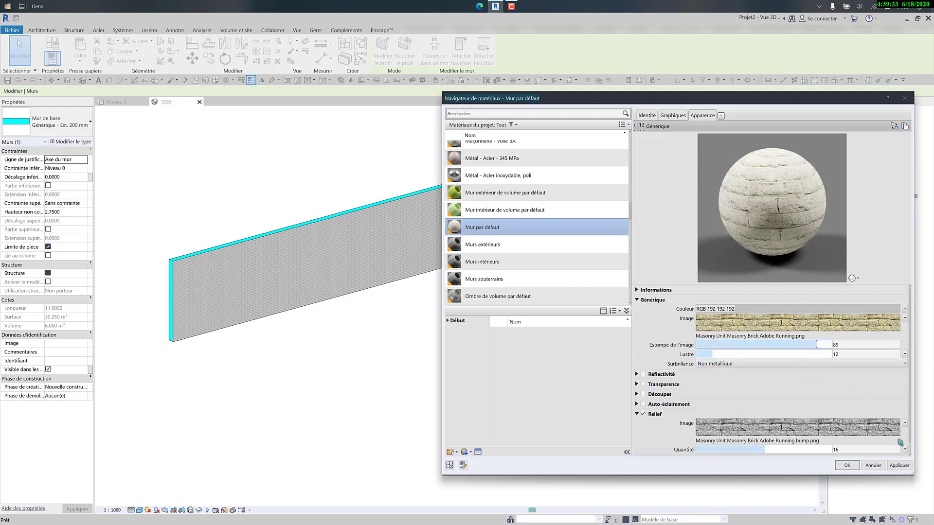
pyautogui.click(899, 466)
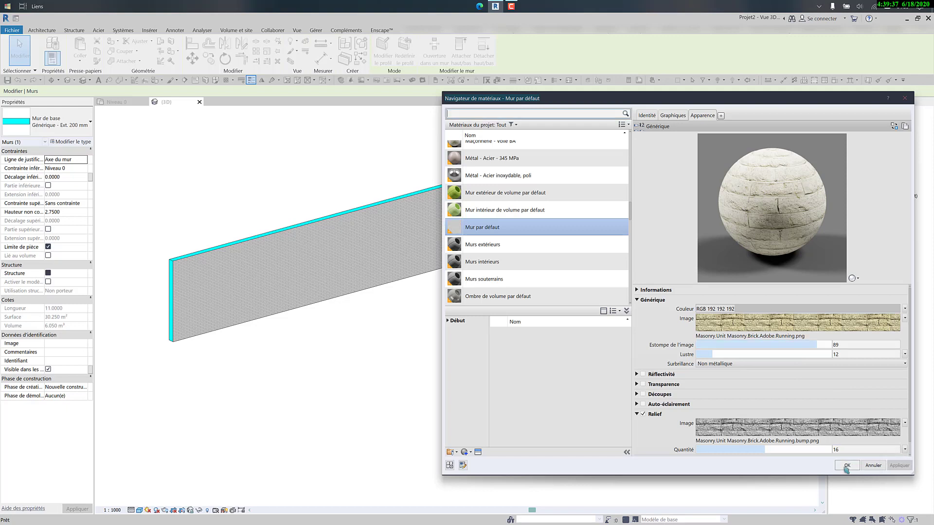
# Step: Accept the material, wall assembly and type properties changes, and deselect the wall
pyautogui.click(846, 466)
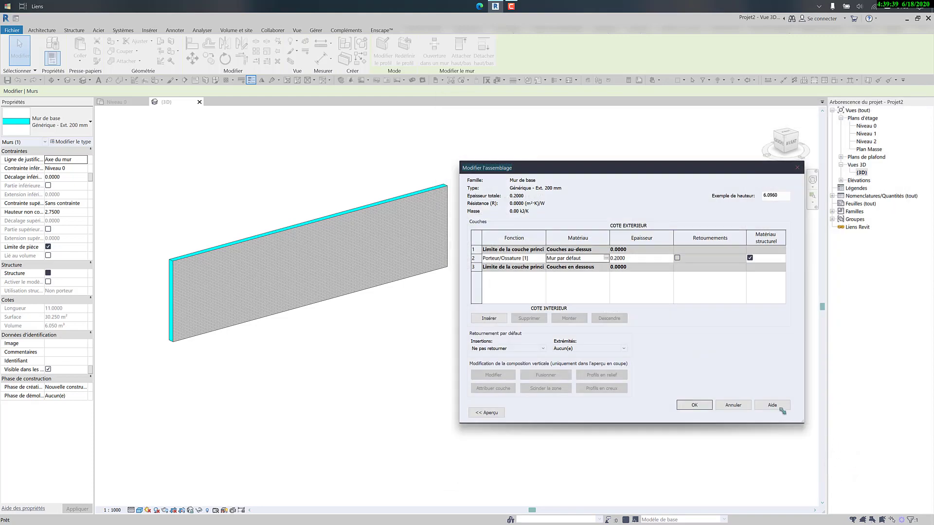
pyautogui.click(694, 405)
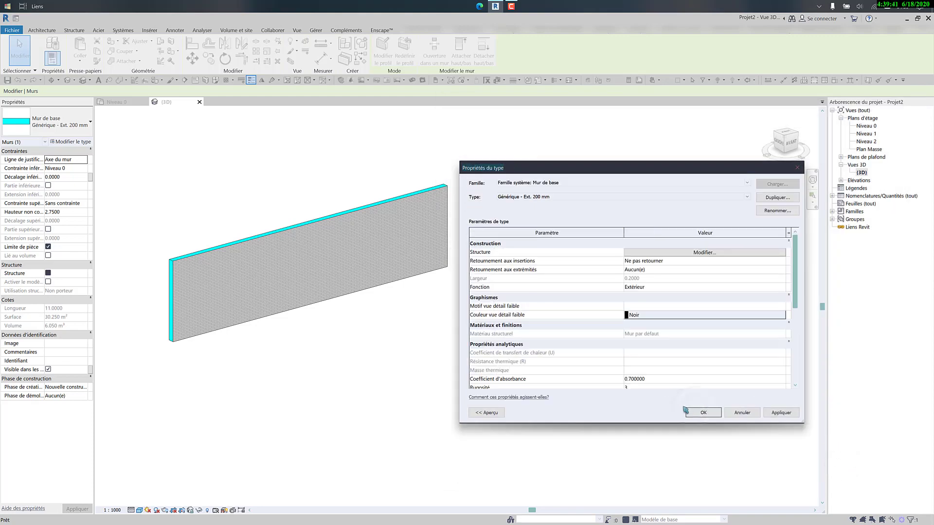
pyautogui.click(780, 413)
pyautogui.click(703, 413)
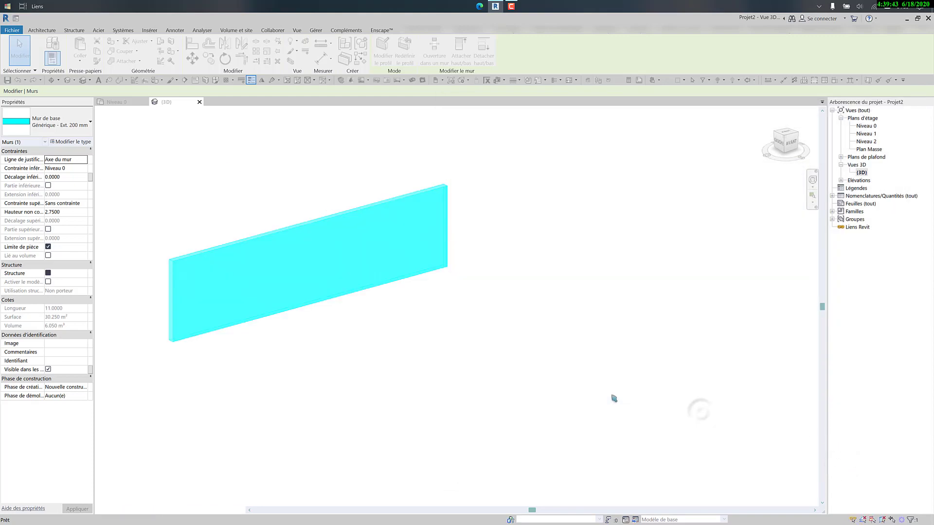
pyautogui.click(449, 371)
# Step: Display the 3D view in the Réaliste visual style and inspect the wall's brick texture up close
pyautogui.moveTo(415, 335); pyautogui.dragTo(526, 377, button='middle')
pyautogui.scroll(3, 457, 350)
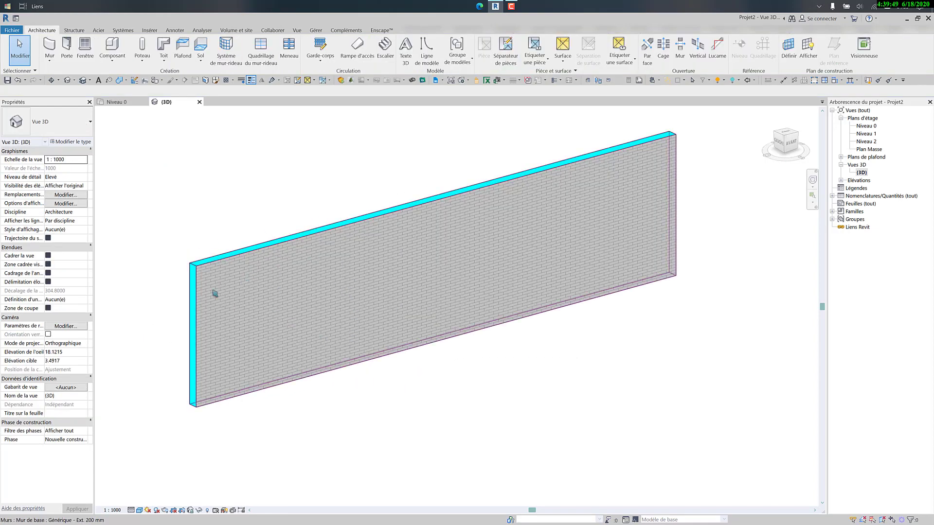
pyautogui.click(140, 510)
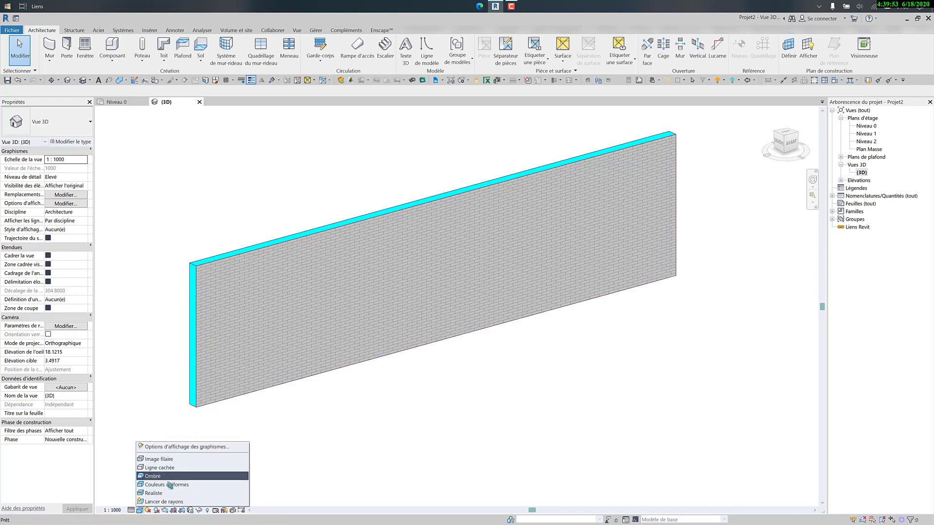
pyautogui.click(171, 493)
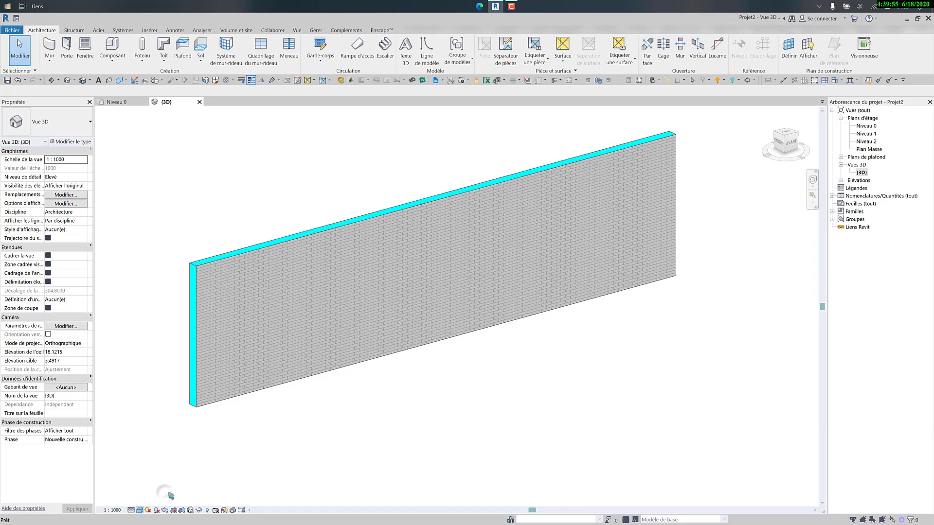
pyautogui.click(518, 302)
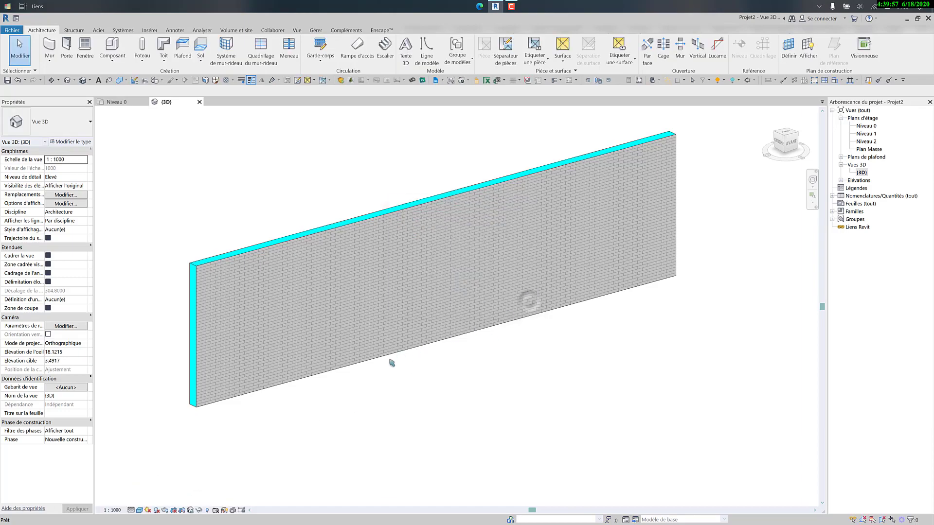
pyautogui.scroll(5, 307, 334)
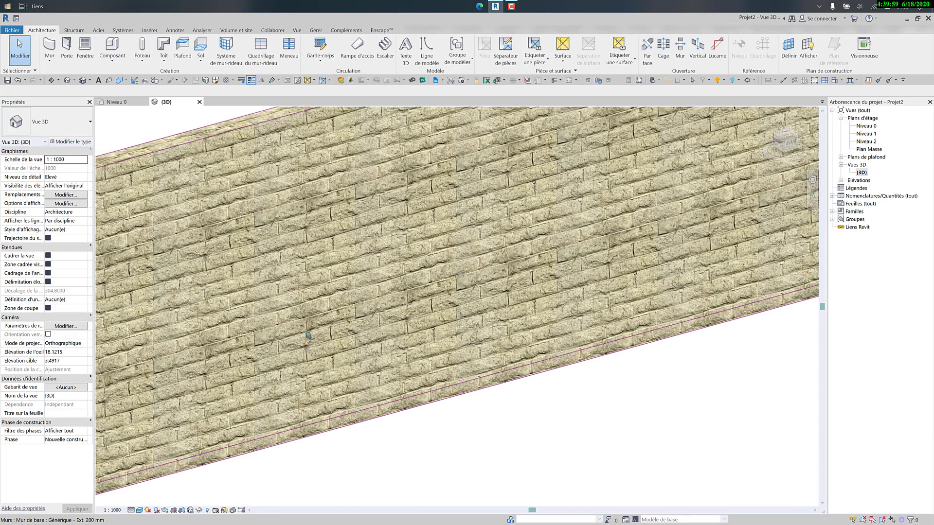
pyautogui.scroll(-6, 307, 335)
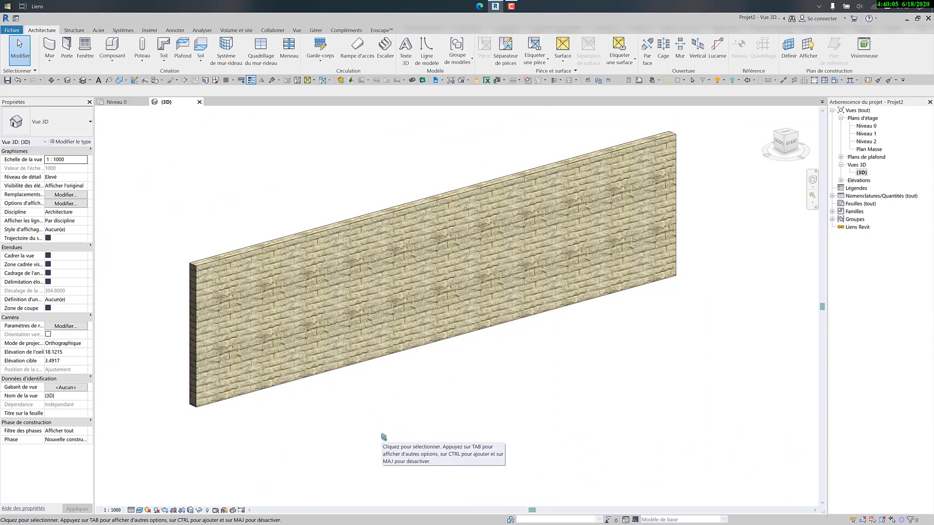
pyautogui.moveTo(384, 437)
pyautogui.keyDown('shift'); pyautogui.mouseDown(button='middle')
pyautogui.moveTo(381, 409)
pyautogui.moveTo(462, 418)
pyautogui.moveTo(392, 433)
pyautogui.mouseUp(button='middle'); pyautogui.keyUp('shift')
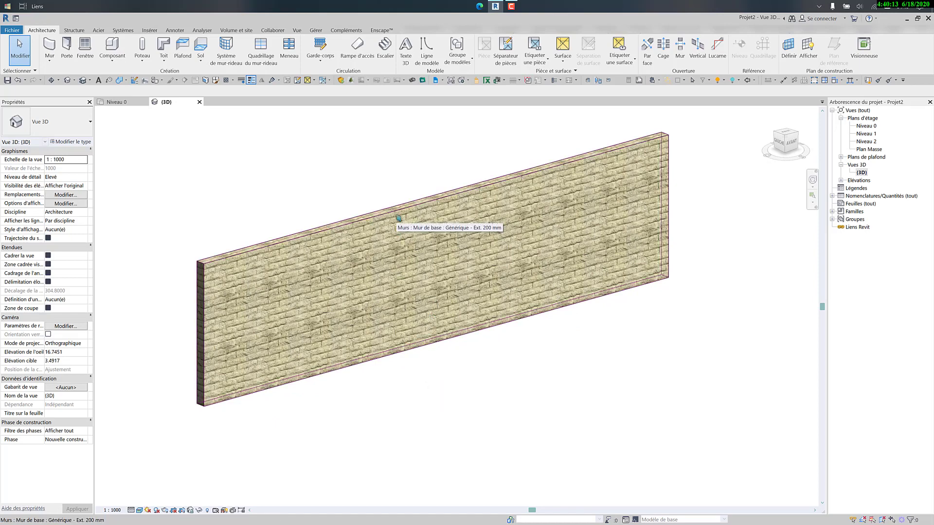
# Step: Open the project's material browser and review the appearance settings of Mur par défaut
pyautogui.click(316, 30)
pyautogui.click(53, 49)
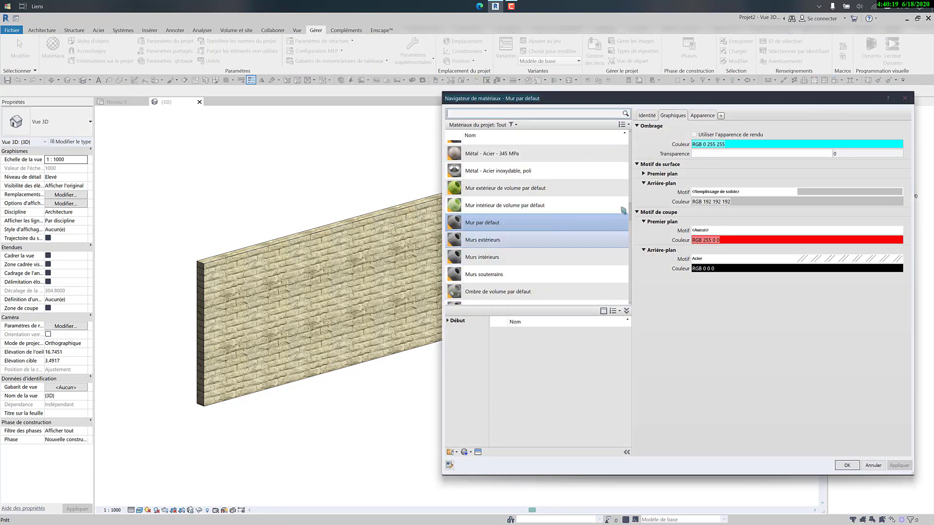
pyautogui.click(701, 115)
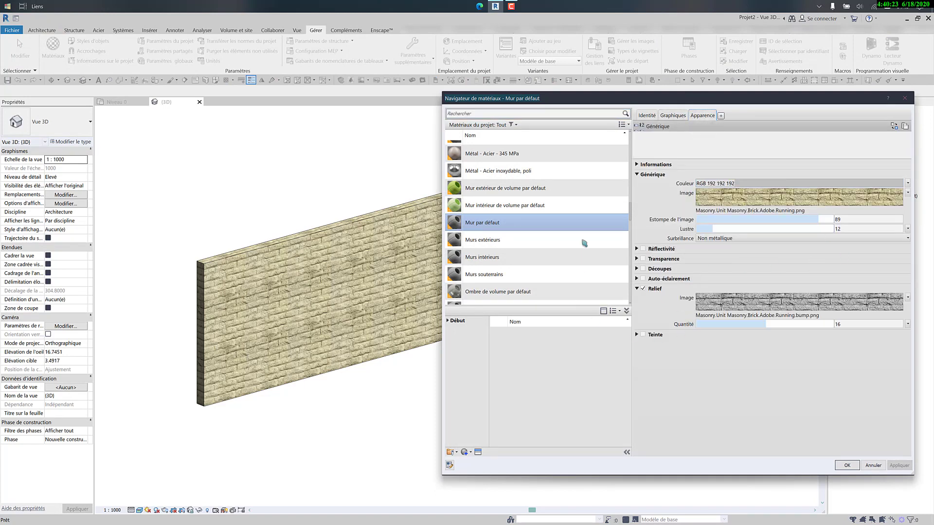
pyautogui.scroll(-1, 584, 241)
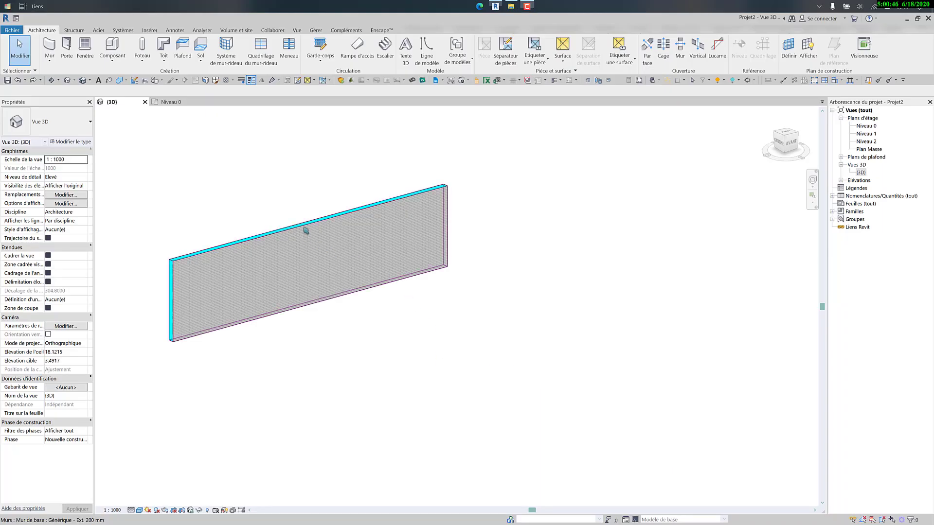
# Step: From the wall type's structure layer, duplicate the Mur par défaut material and name the copy GRILLAGE
pyautogui.click(306, 234)
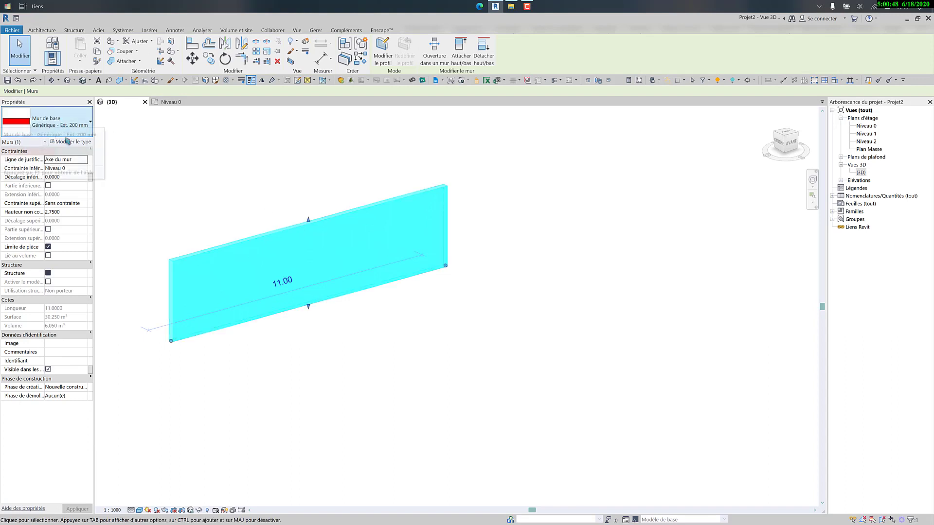
pyautogui.click(71, 142)
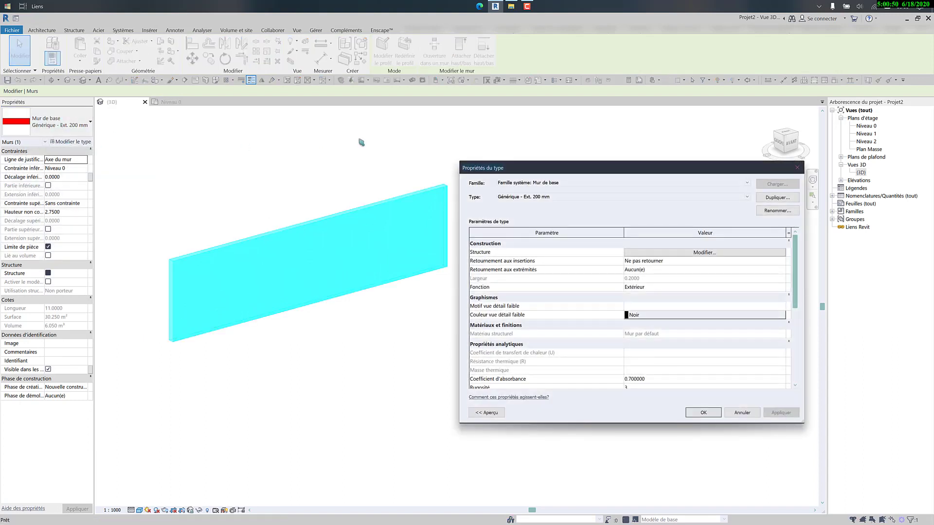
pyautogui.moveTo(562, 169); pyautogui.dragTo(564, 132)
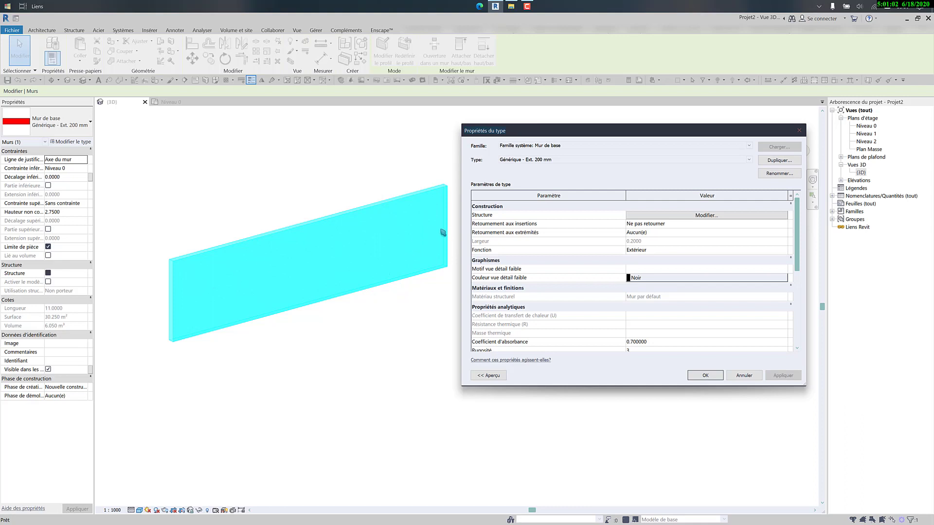
pyautogui.click(652, 214)
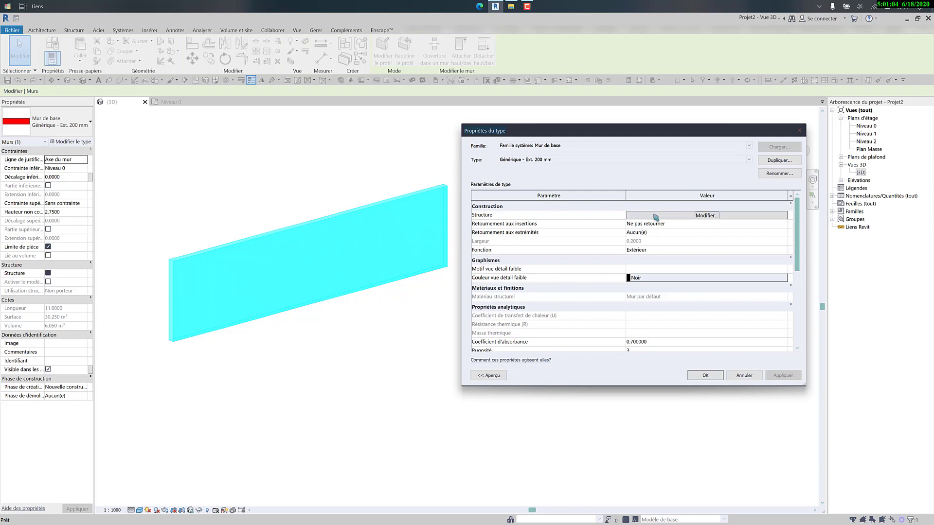
pyautogui.click(608, 221)
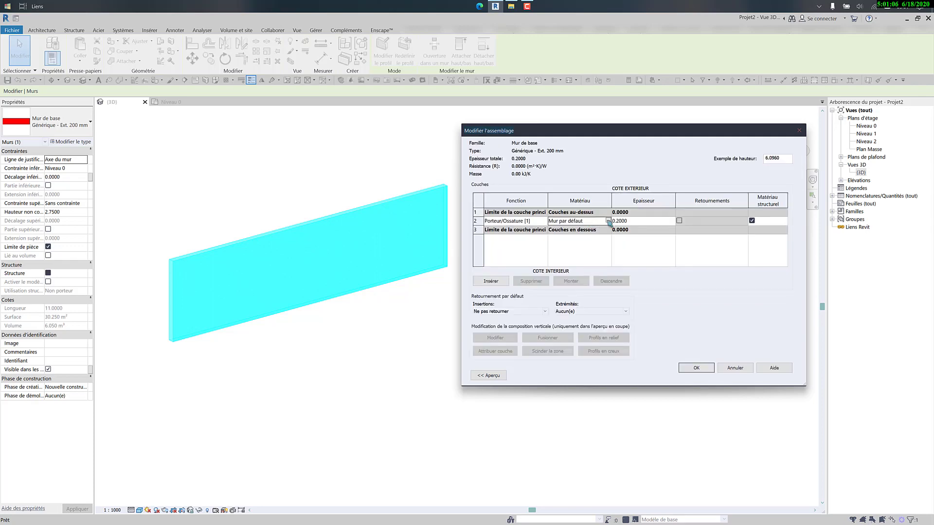
pyautogui.click(608, 222)
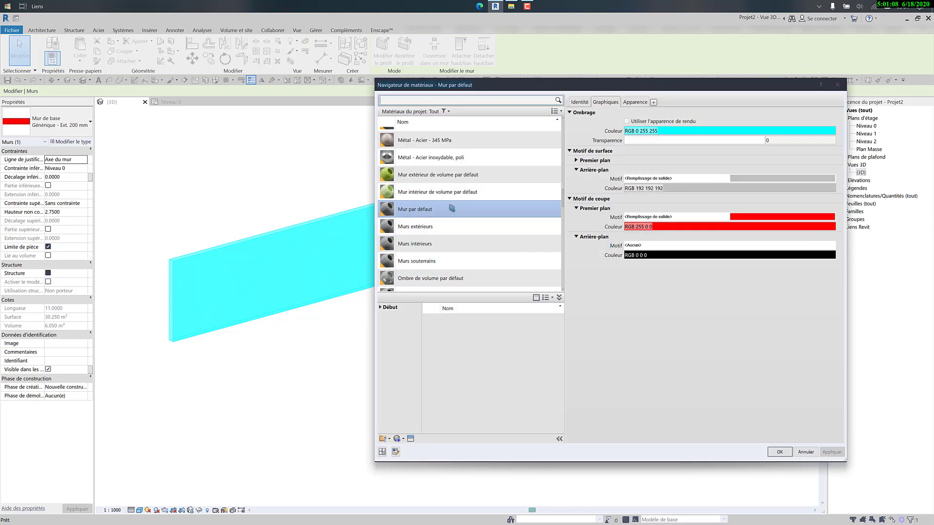
pyautogui.rightClick(452, 210)
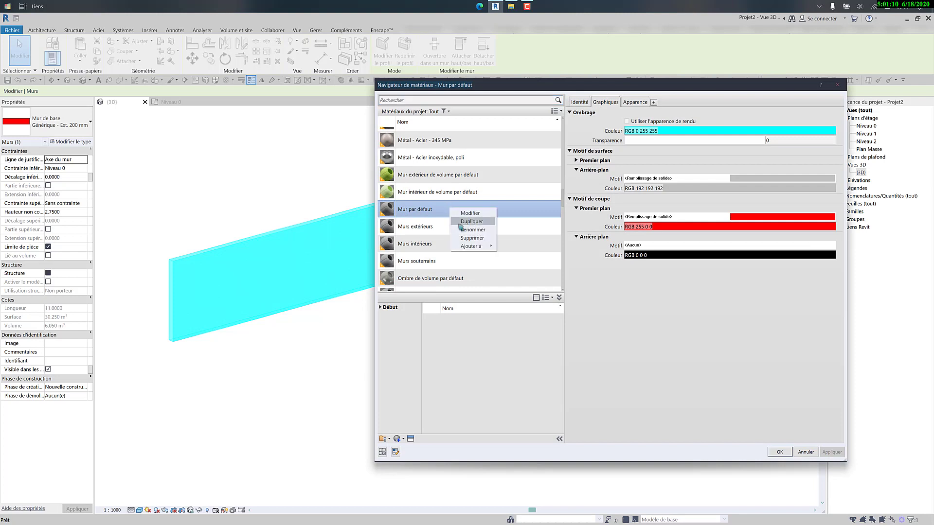
pyautogui.click(460, 223)
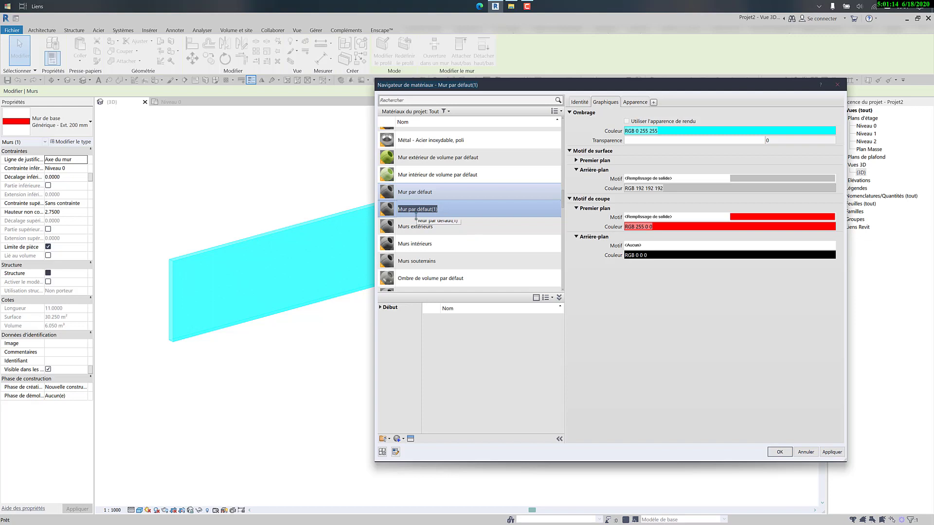
pyautogui.write('GRILLAGE')
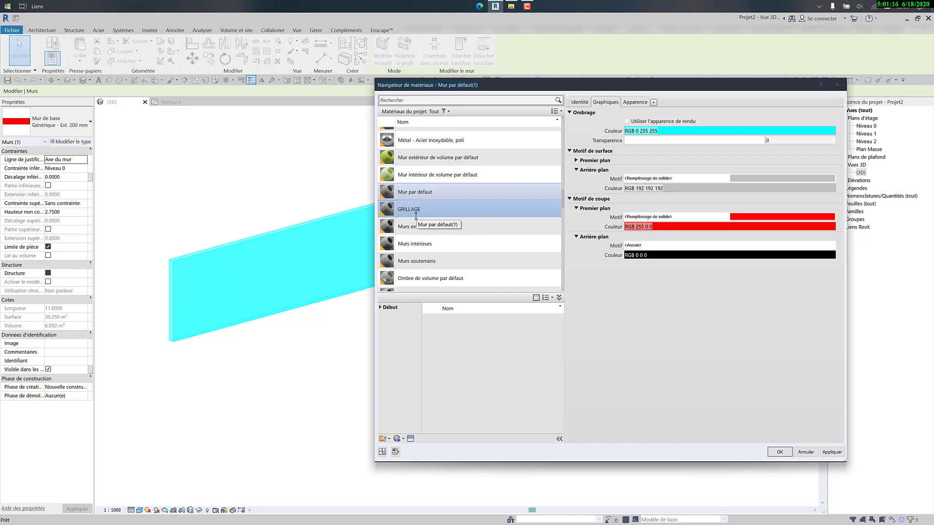
# Step: Duplicate the GRILLAGE material's appearance asset and set its generic colour to grey RGB 192 192 192
pyautogui.click(635, 101)
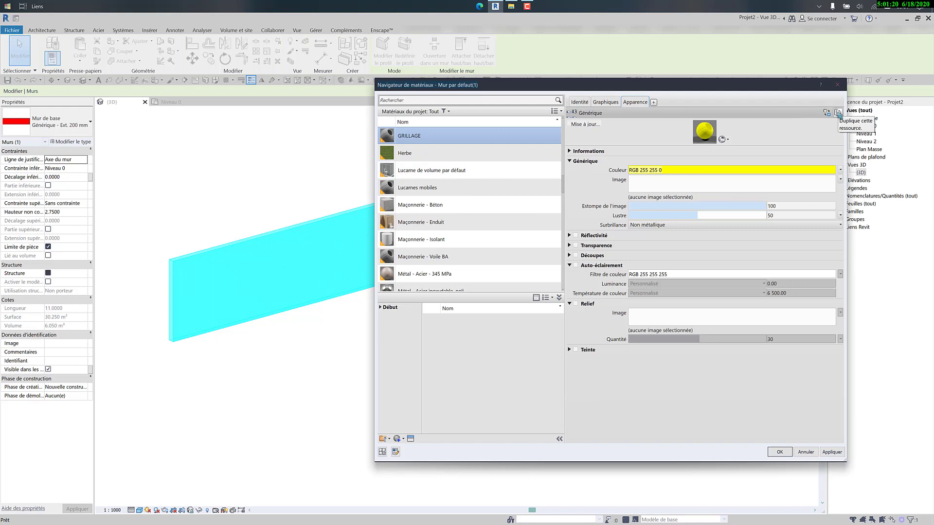
pyautogui.click(837, 113)
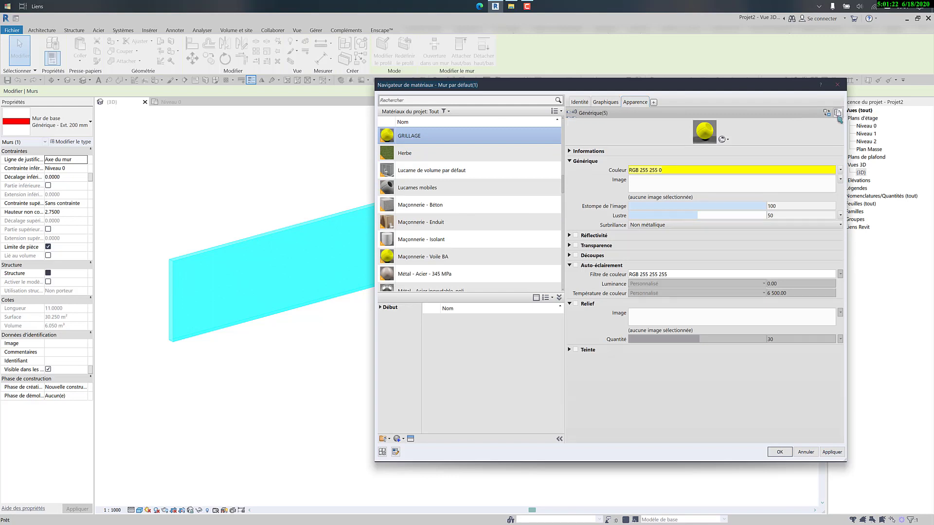
pyautogui.click(722, 171)
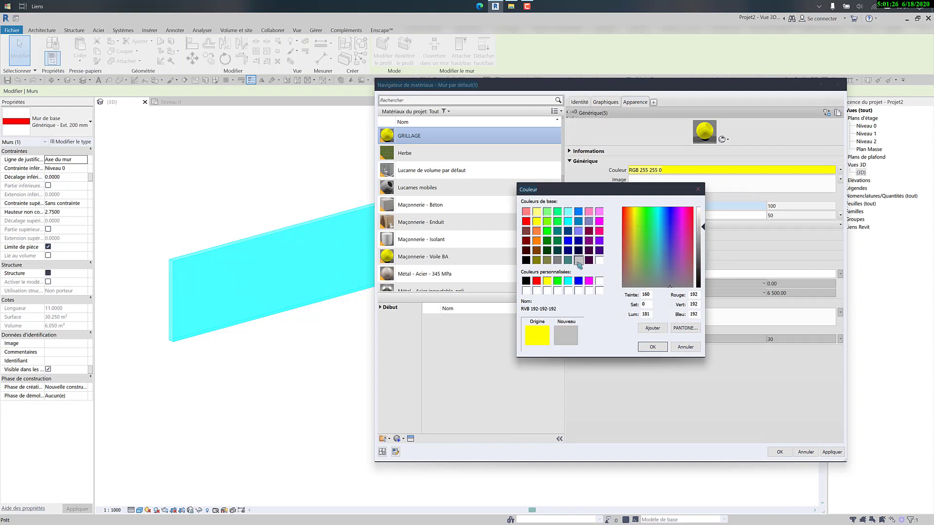
pyautogui.click(578, 260)
pyautogui.click(650, 344)
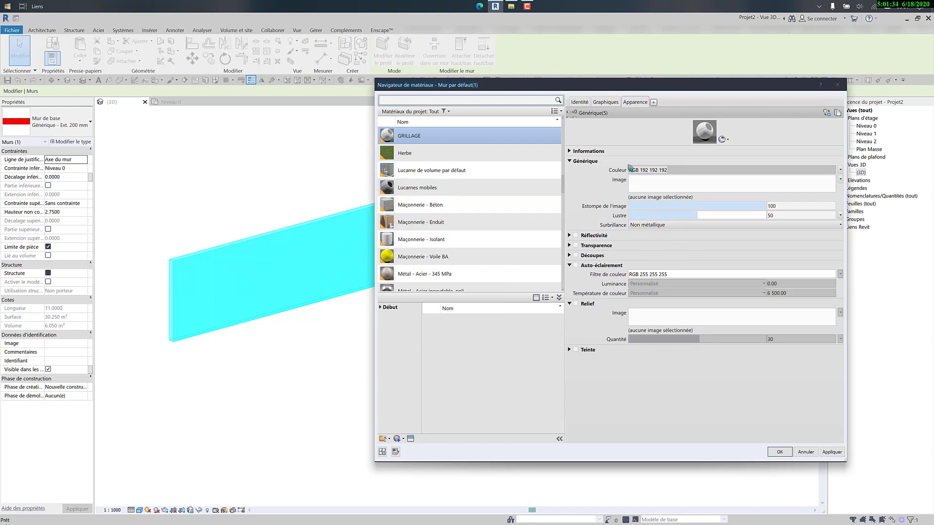
# Step: Duplicate the Acier inoxydable material, name the copy Acier grillage and give it its own copy of the appearance asset
pyautogui.scroll(5, 515, 156)
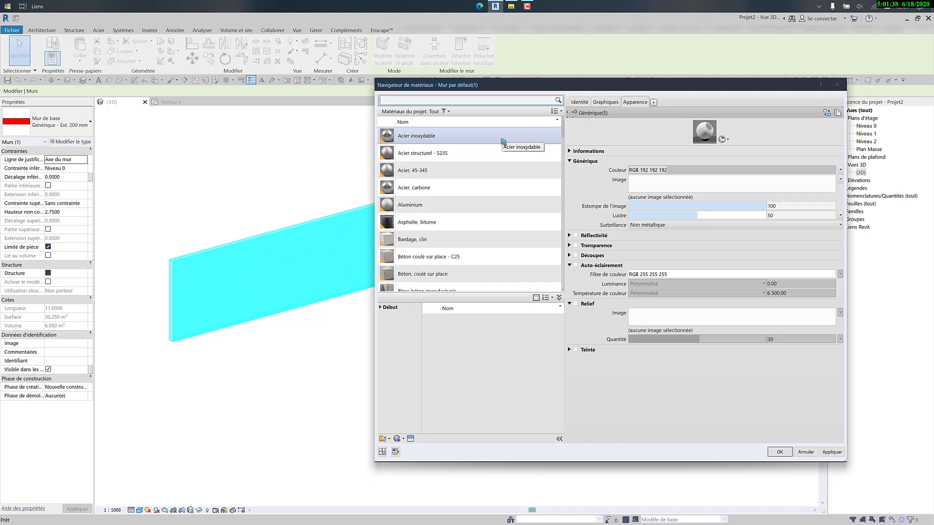
pyautogui.click(503, 142)
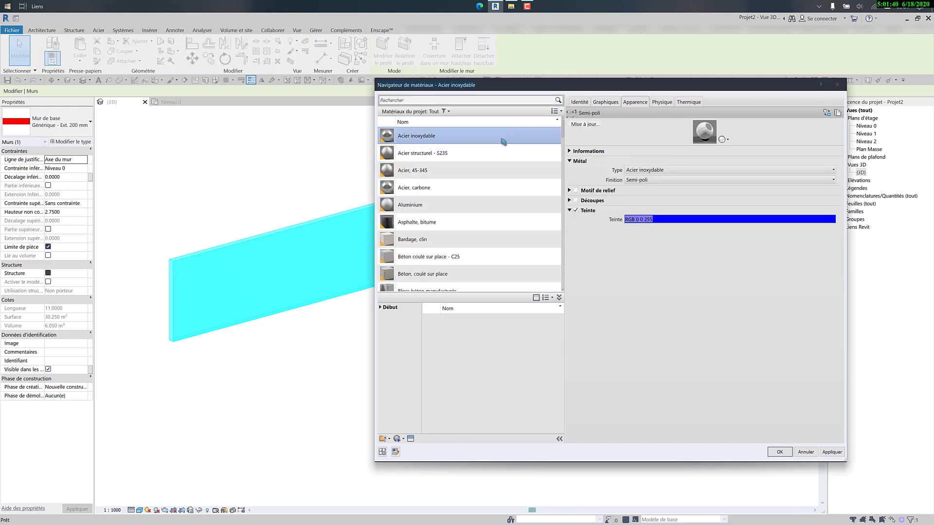
pyautogui.rightClick(503, 142)
pyautogui.click(522, 153)
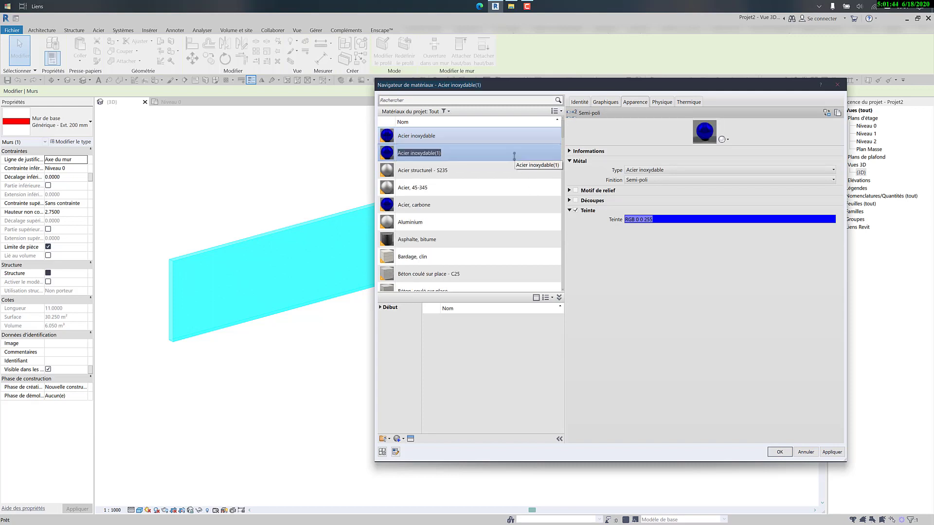
pyautogui.press('Right')
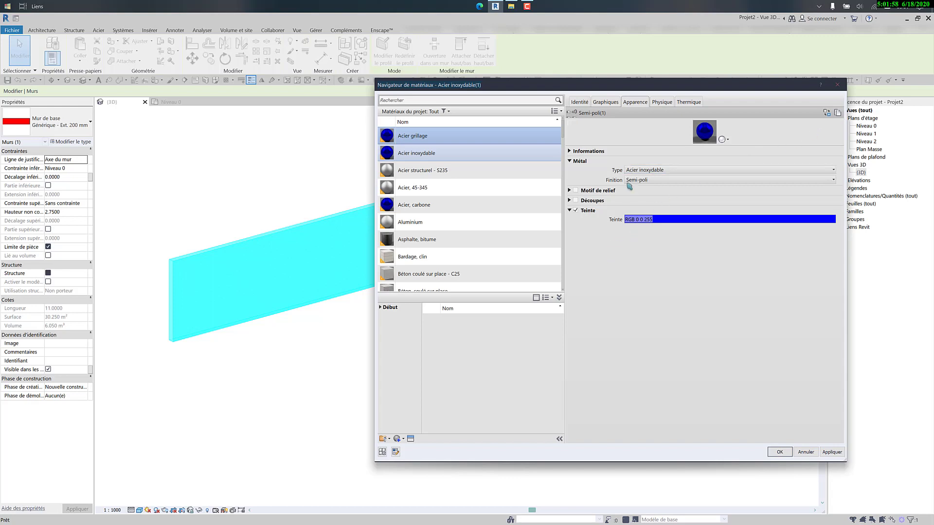
# Step: Turn off the tint (Teinte) in the Acier grillage appearance and apply the change
pyautogui.click(644, 174)
pyautogui.click(645, 219)
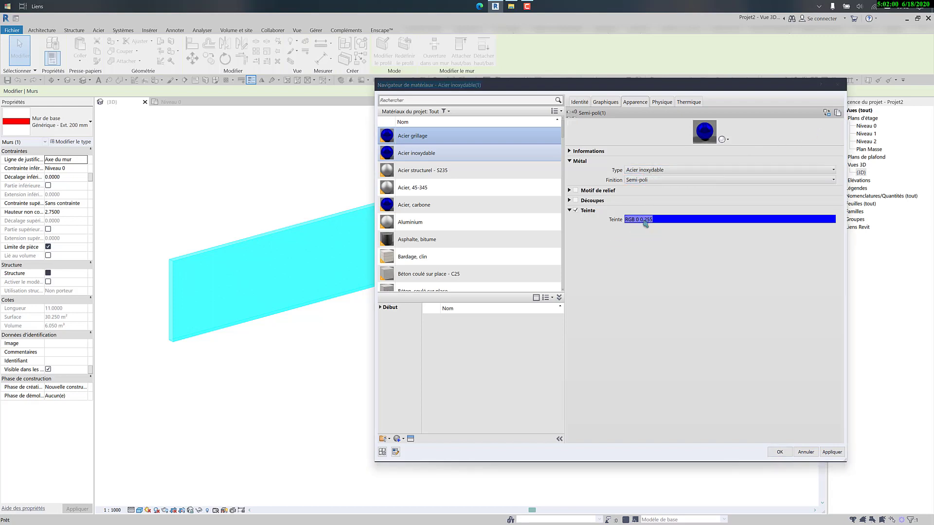
pyautogui.click(681, 348)
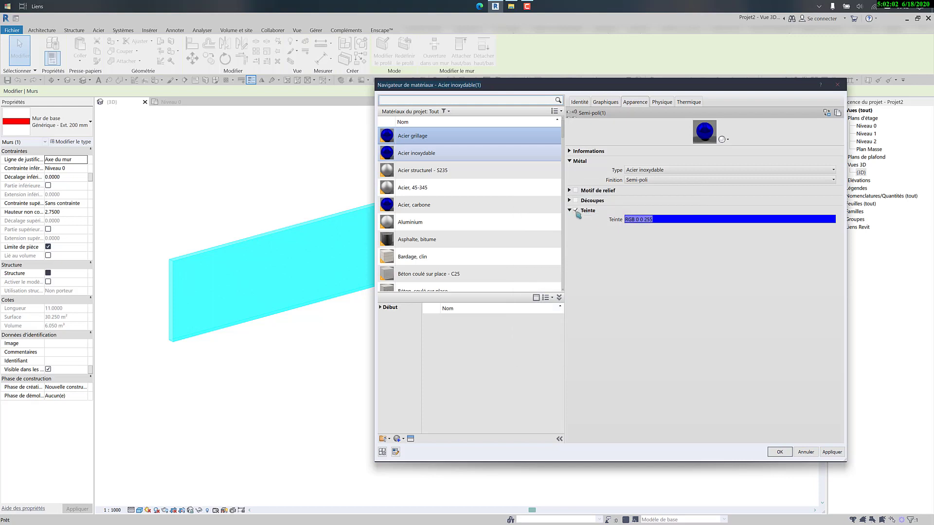
pyautogui.click(832, 452)
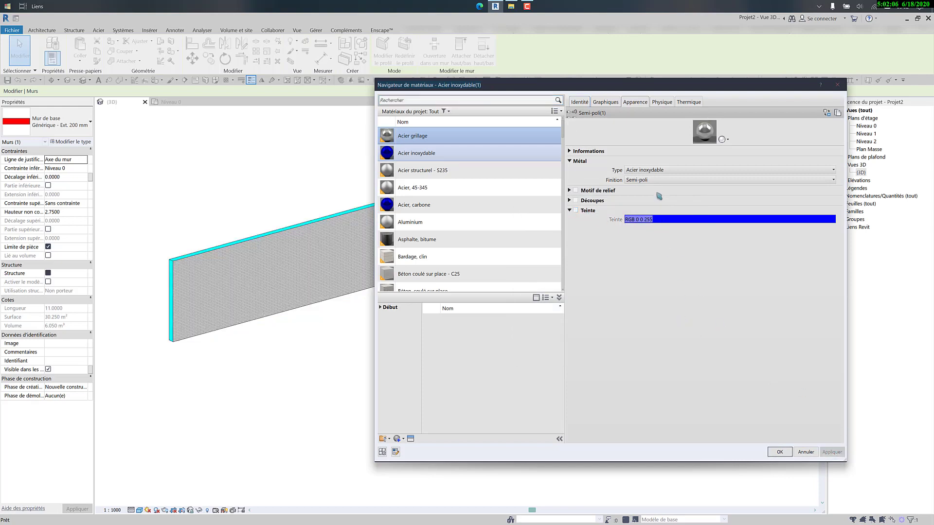
# Step: Enable cutouts (Découpes) of type Cercles décalés for Acier grillage, apply them and review the other perforation types
pyautogui.click(575, 201)
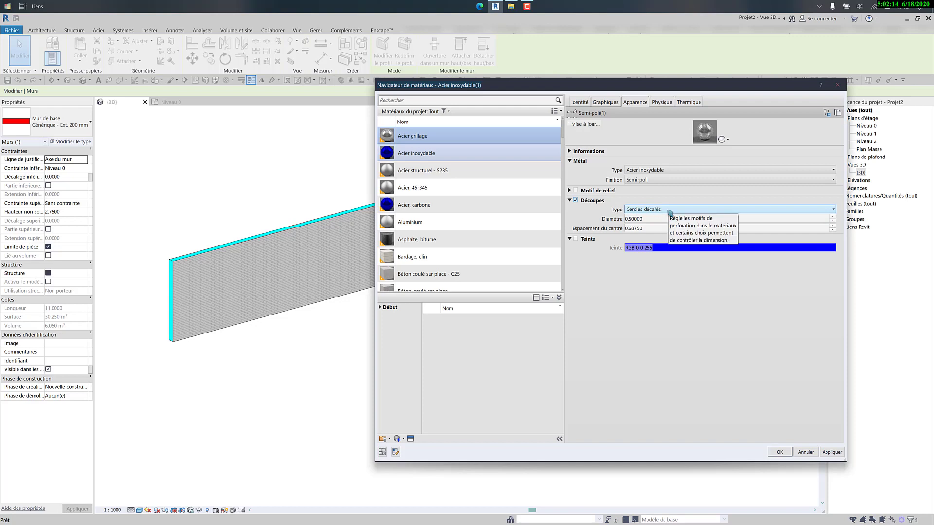
pyautogui.click(829, 453)
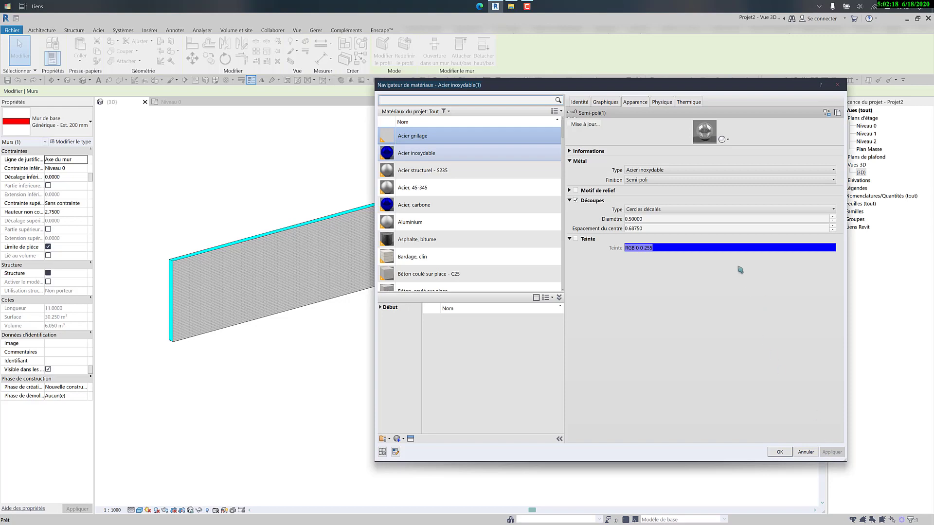
pyautogui.click(700, 209)
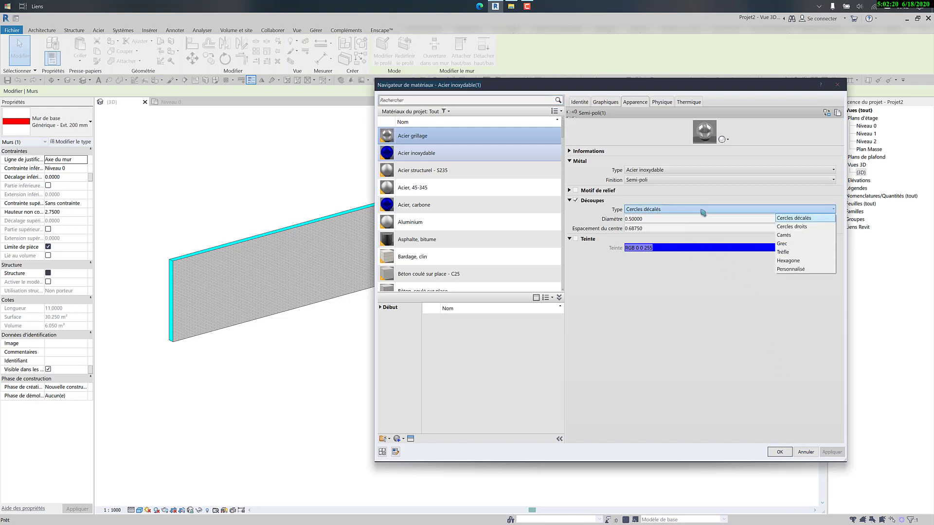
pyautogui.click(783, 459)
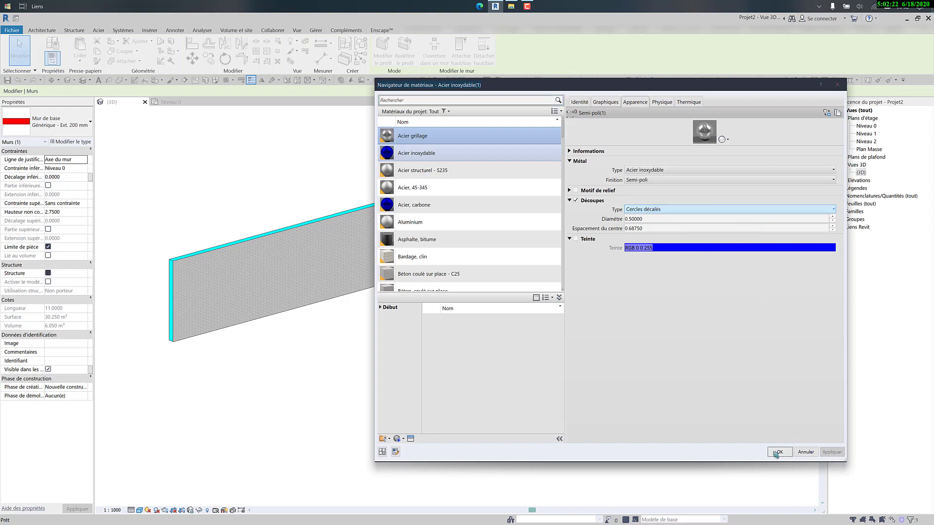
# Step: Assign Acier grillage to the wall layer and accept the assembly and type properties changes
pyautogui.click(778, 453)
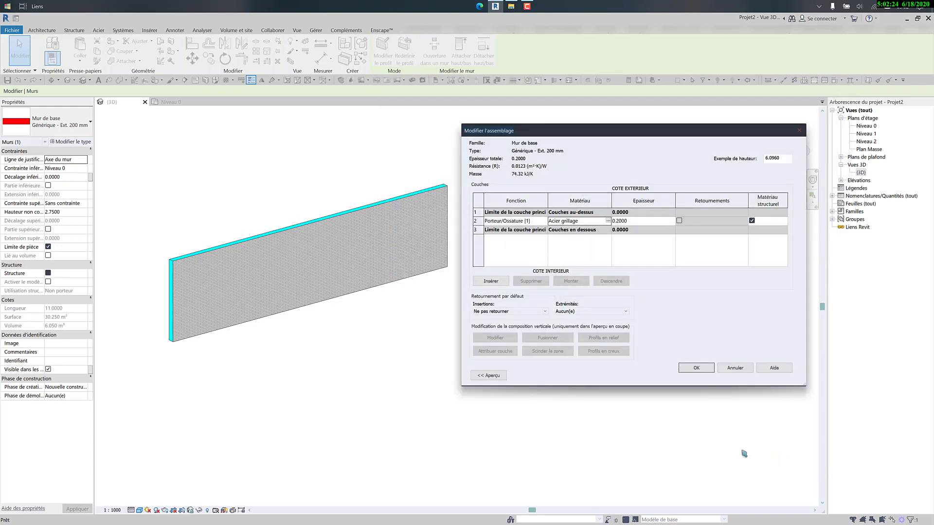
pyautogui.click(691, 369)
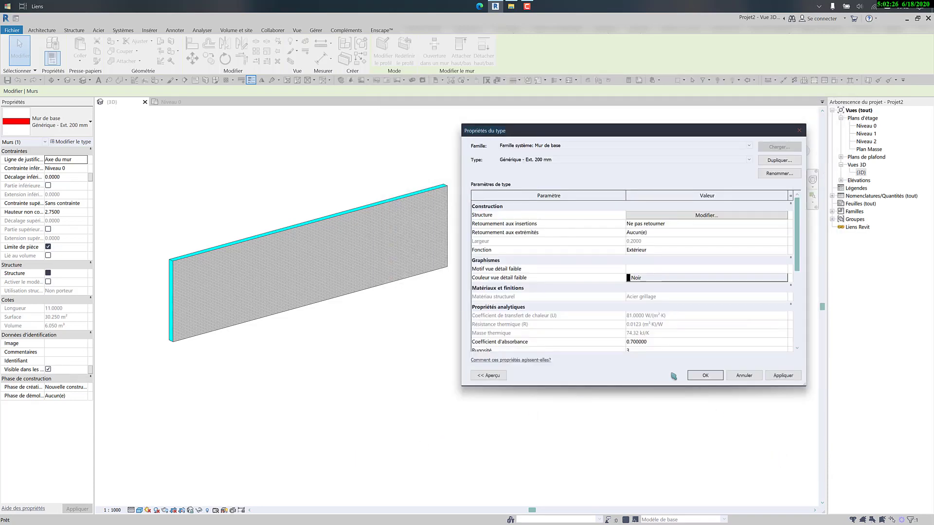
pyautogui.click(696, 377)
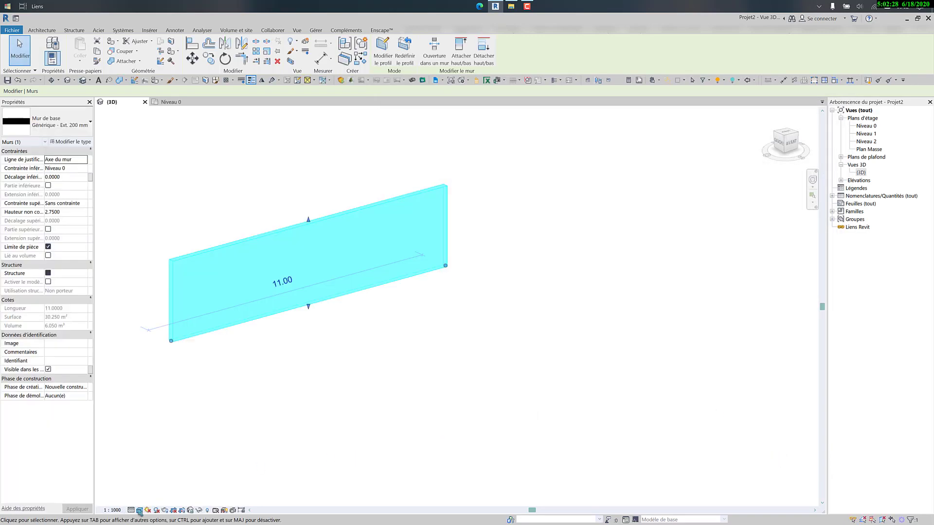
# Step: Switch the 3D view to the Réaliste visual style, deselect the wall and inspect its perforated surface from another angle
pyautogui.click(140, 509)
pyautogui.click(161, 492)
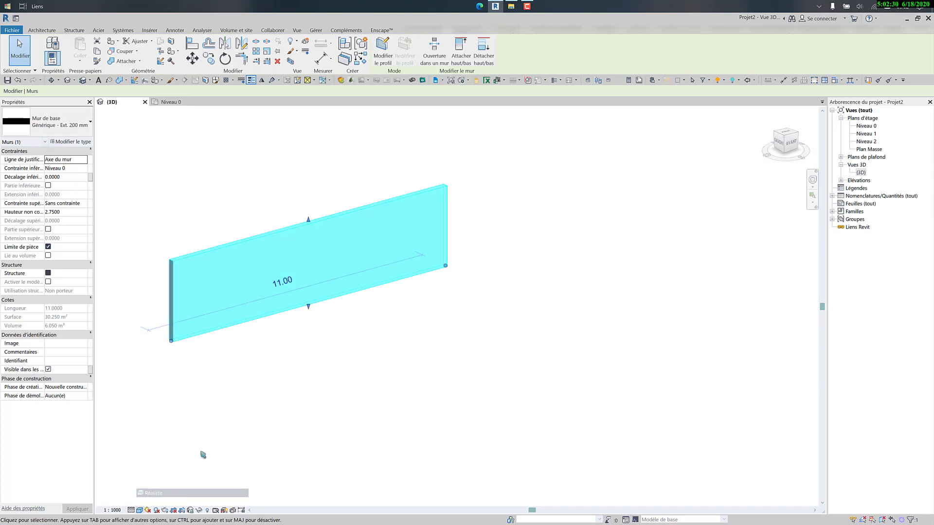
pyautogui.click(239, 415)
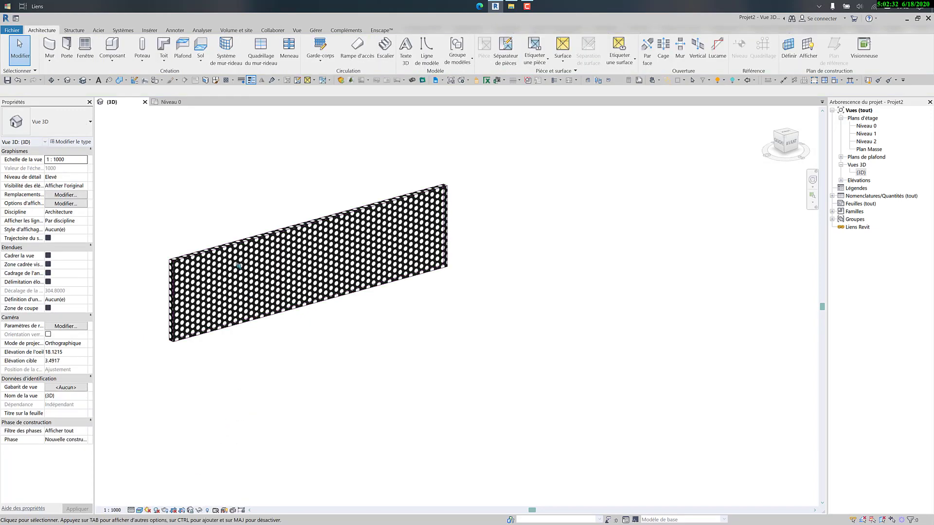
pyautogui.scroll(3, 242, 263)
pyautogui.scroll(3, 242, 263)
pyautogui.scroll(-3, 242, 262)
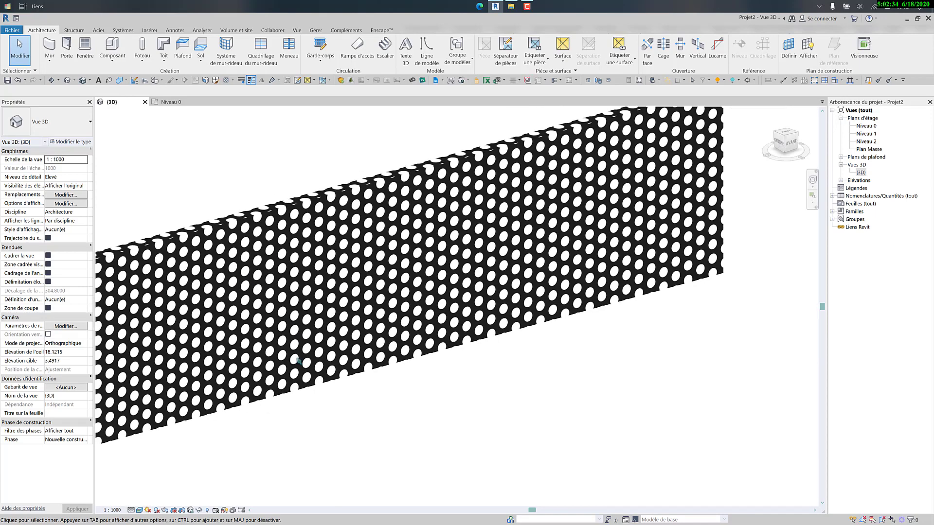
pyautogui.keyDown('shift'); pyautogui.moveTo(303, 409); pyautogui.dragTo(333, 369, button='middle'); pyautogui.keyUp('shift')
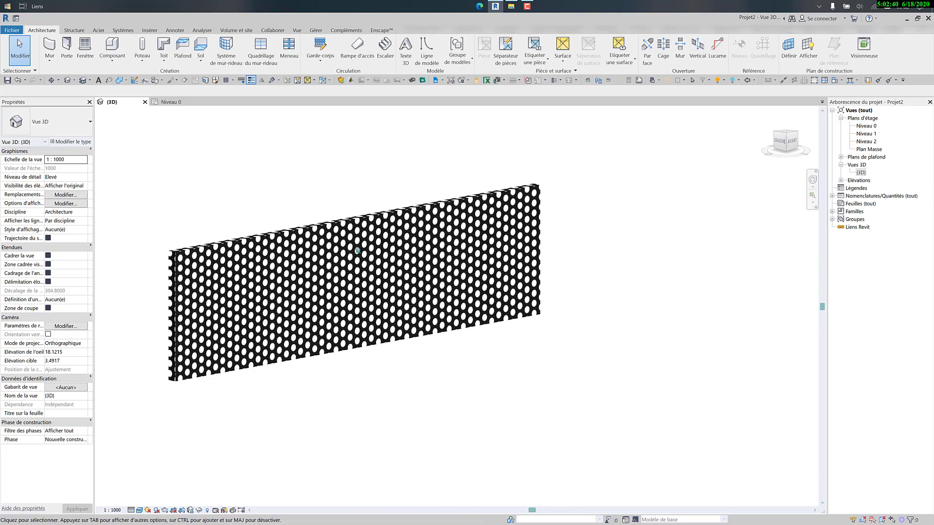
# Step: Open the appearance settings of the Acier grillage material from the wall type's structure layer
pyautogui.click(341, 232)
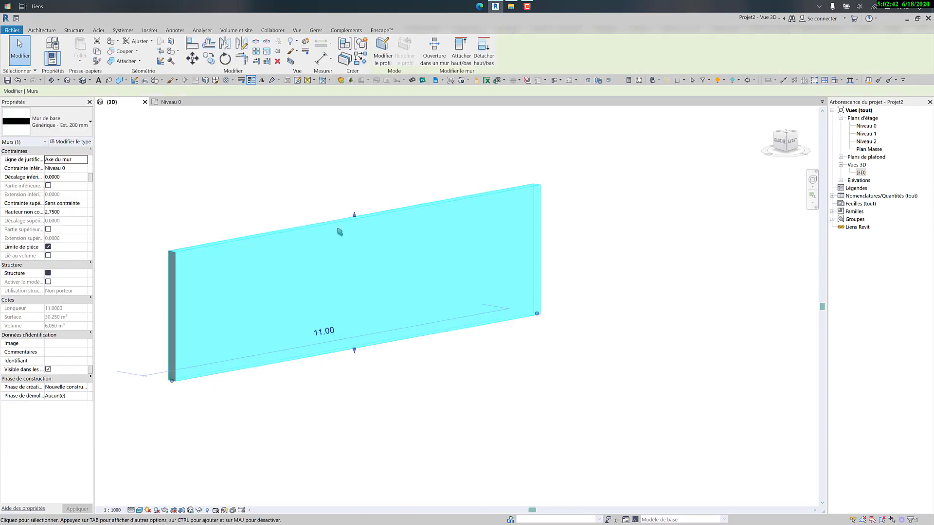
pyautogui.click(74, 144)
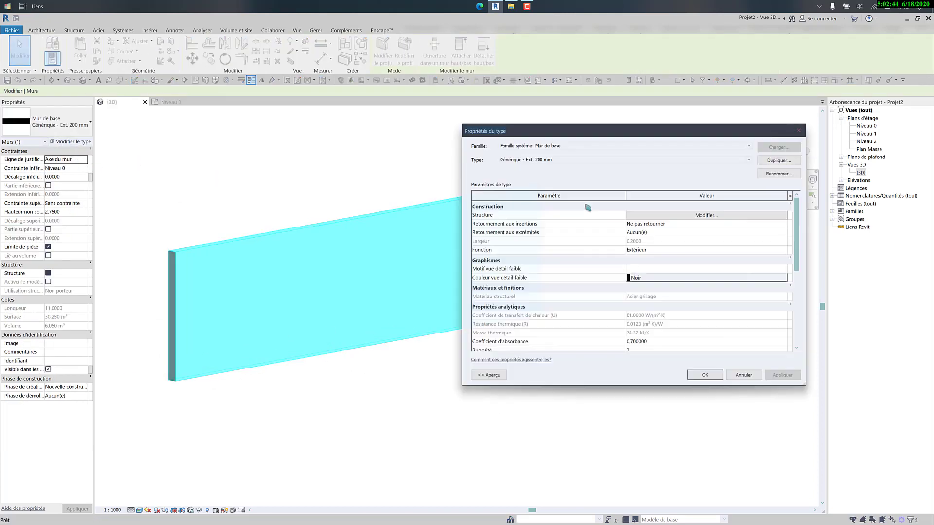
pyautogui.click(643, 220)
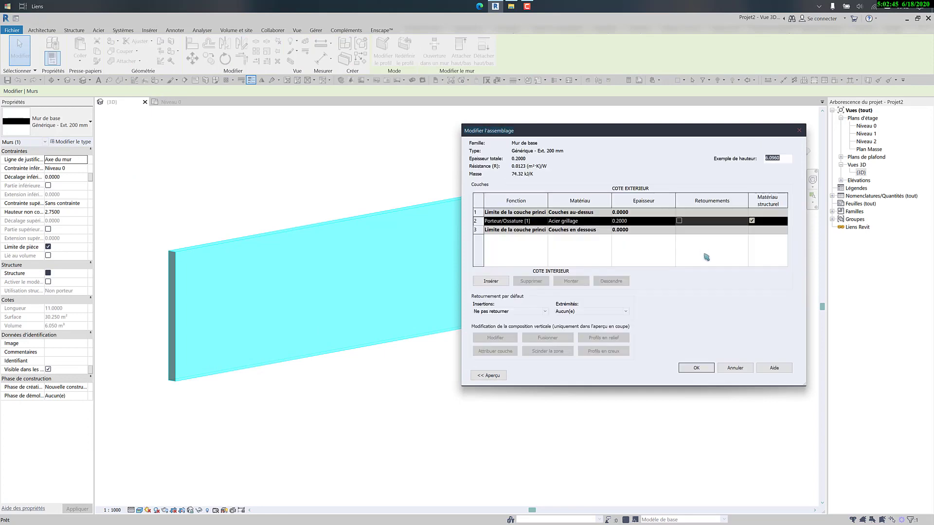
pyautogui.click(606, 223)
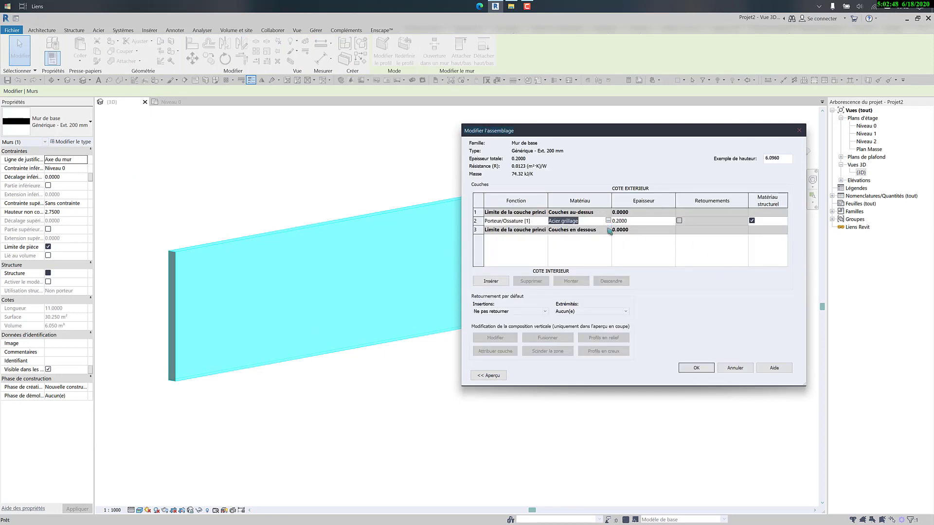
pyautogui.click(607, 220)
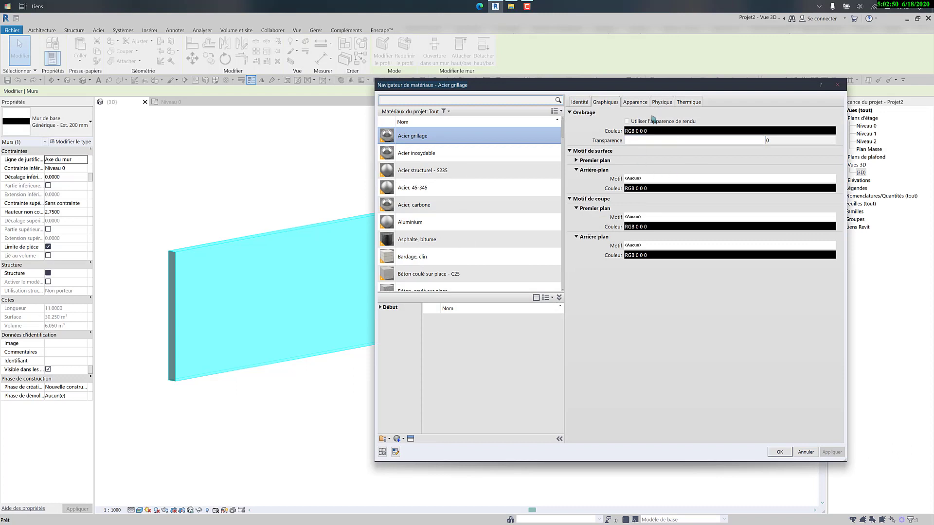
pyautogui.click(636, 104)
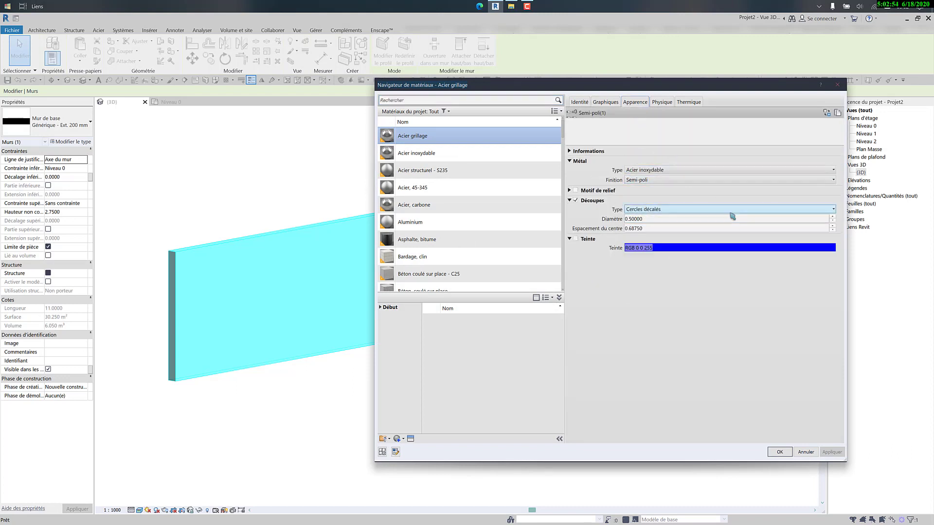
# Step: Set the cutouts (Découpes) type to Personnalisé and load Metals.Ornamental Metals.Plate.Mesh.2.jpg from the Mats folder as its image
pyautogui.click(834, 210)
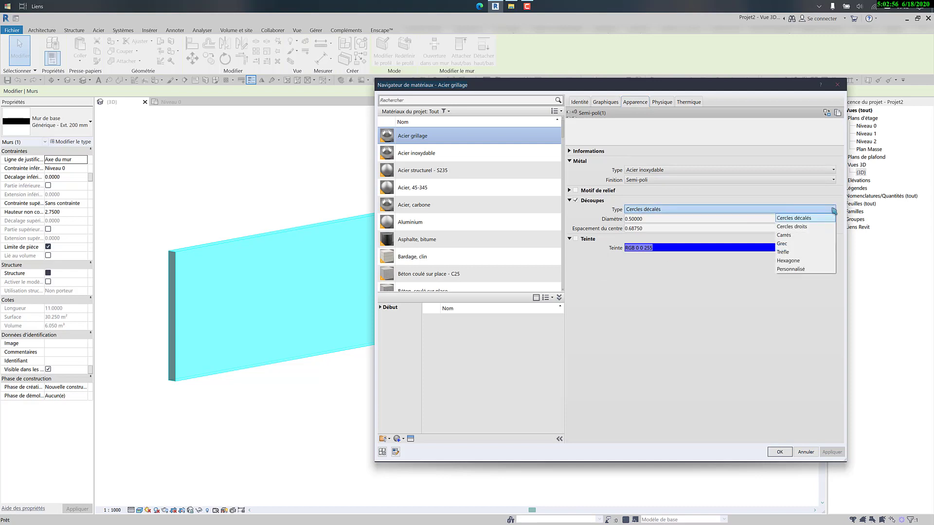
pyautogui.click(791, 269)
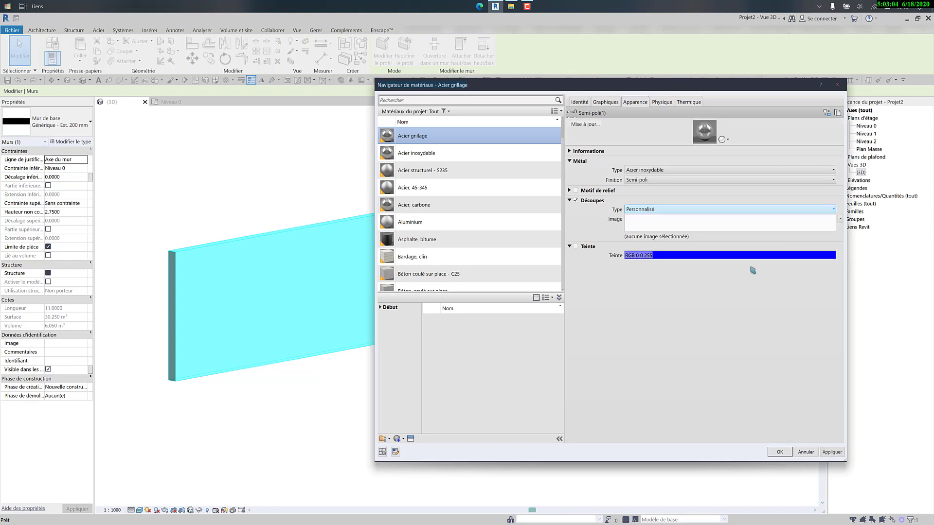
pyautogui.click(655, 237)
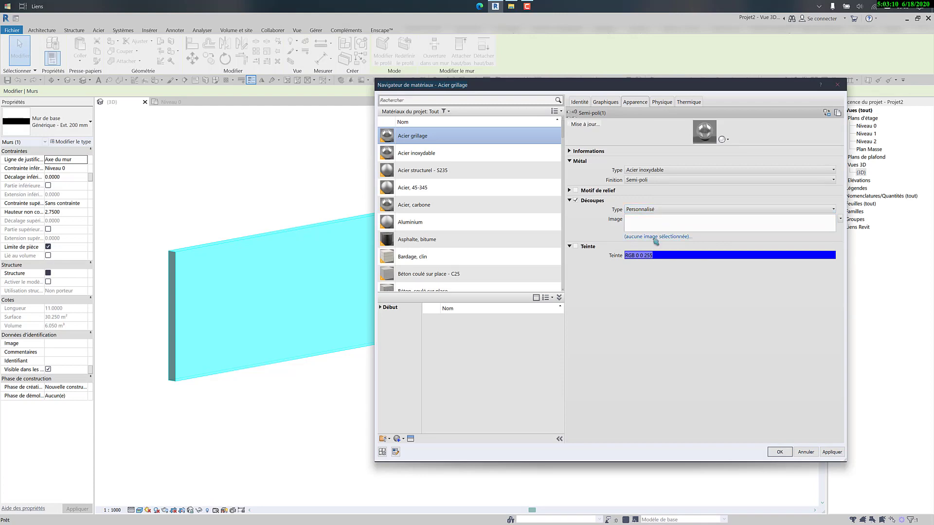
pyautogui.scroll(-15, 393, 208)
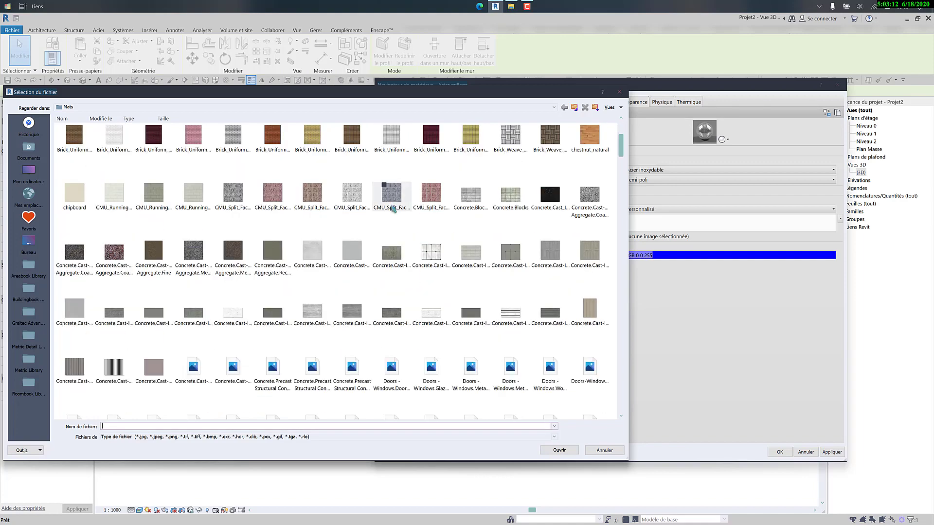
pyautogui.scroll(-3, 393, 209)
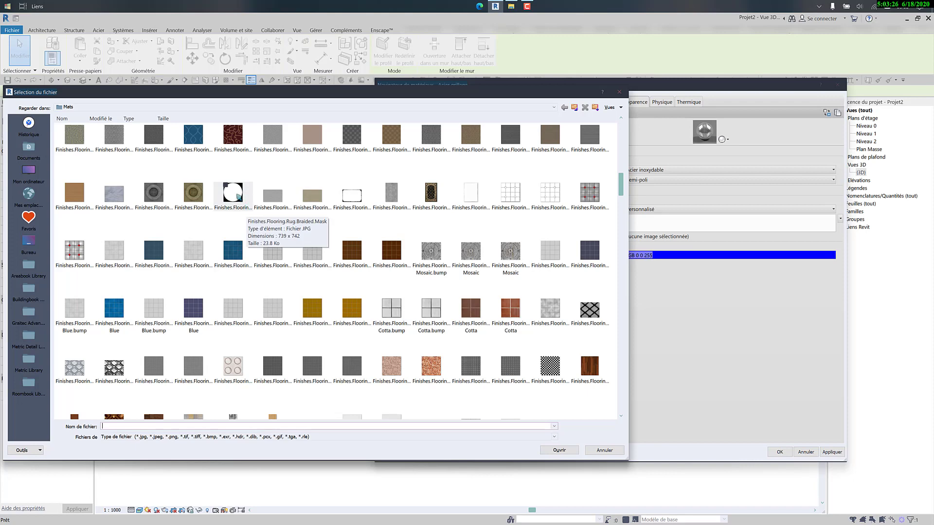
pyautogui.scroll(-10, 258, 223)
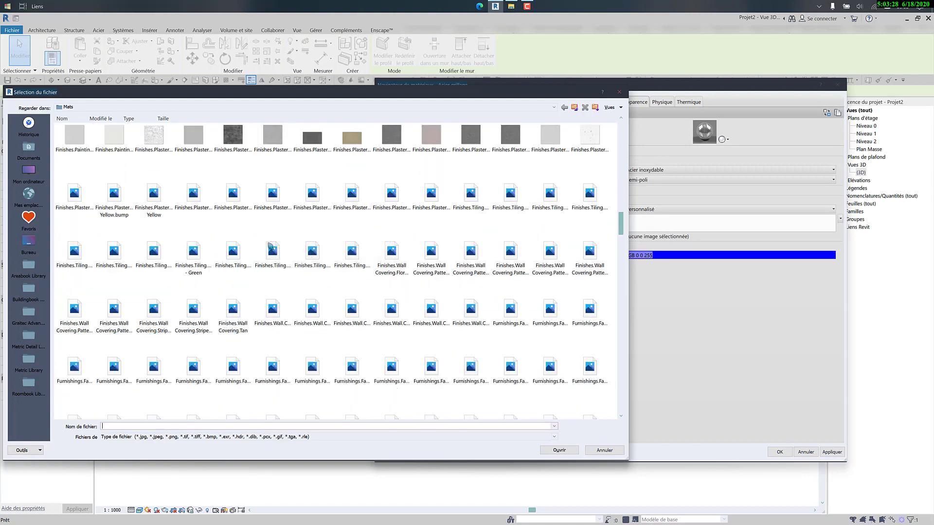
pyautogui.scroll(-5, 270, 248)
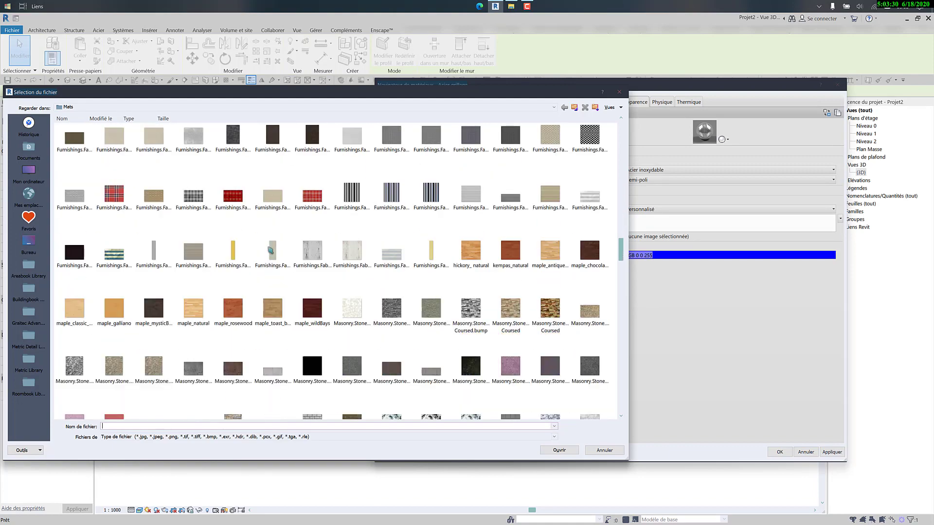
pyautogui.scroll(-6, 271, 251)
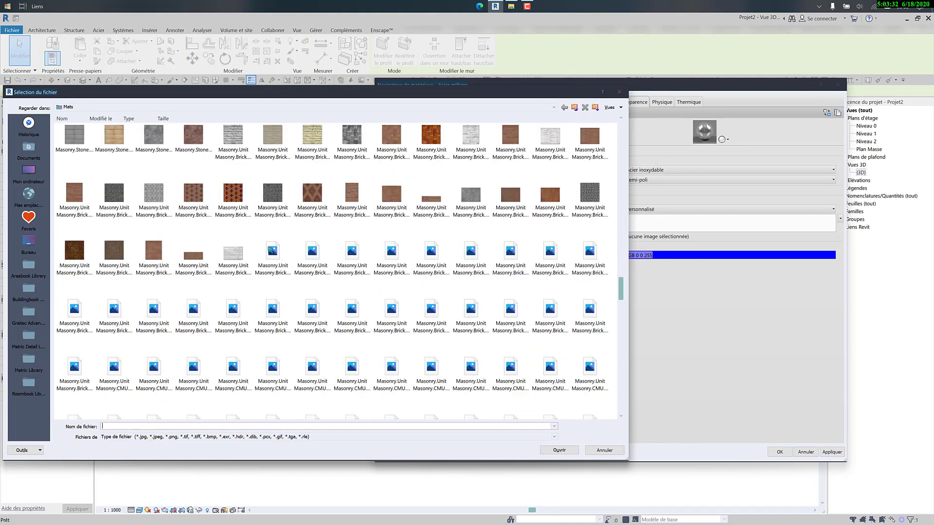
pyautogui.scroll(-5, 271, 250)
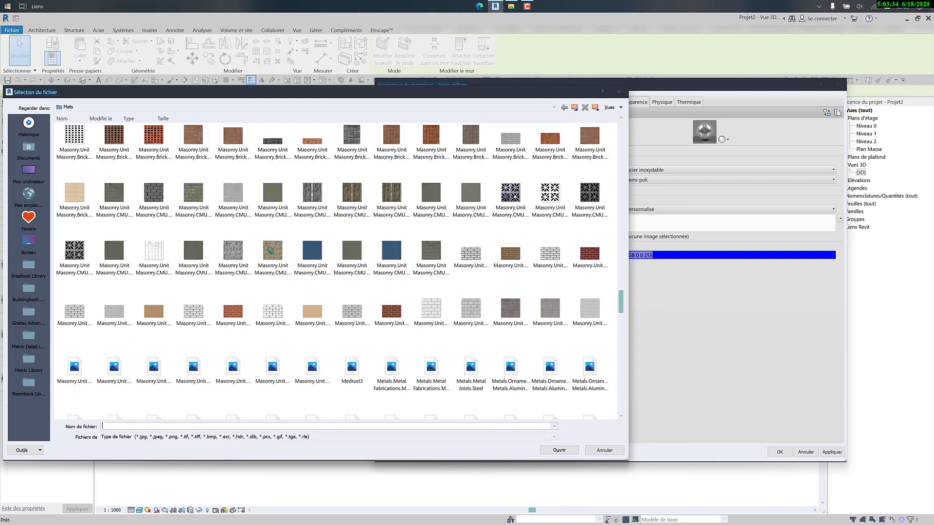
pyautogui.scroll(-5, 271, 250)
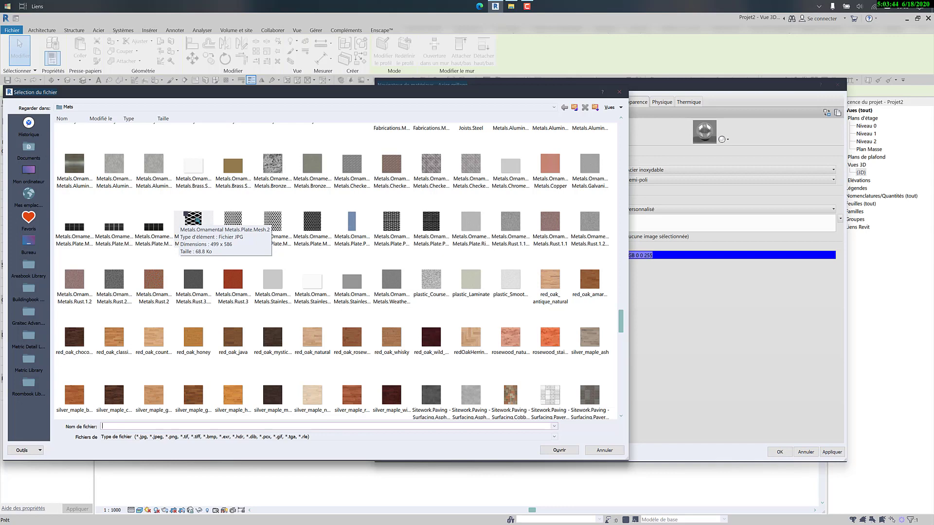
pyautogui.click(186, 215)
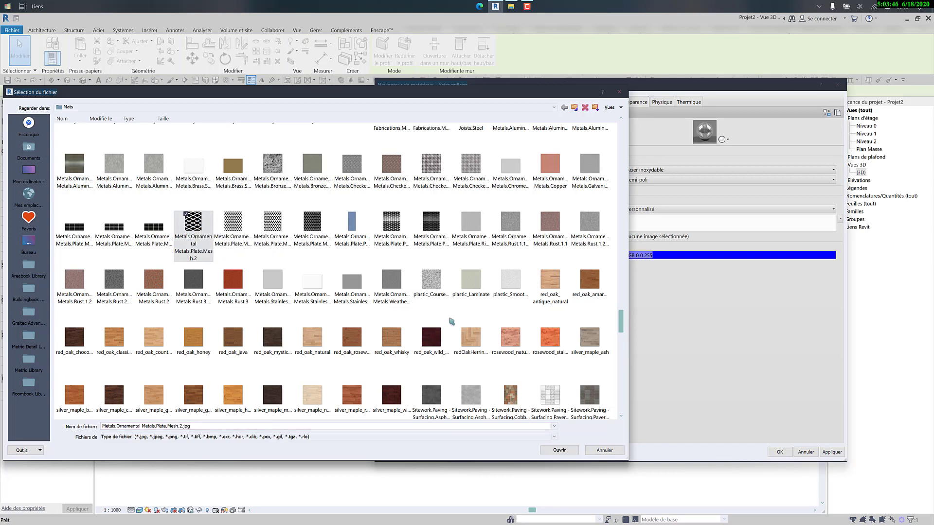
pyautogui.click(560, 450)
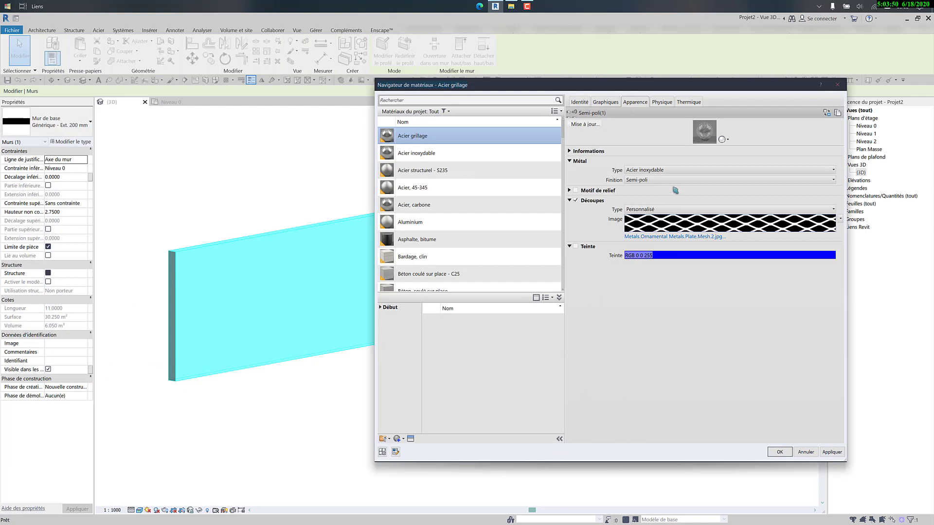
# Step: Enlarge the Acier grillage preview to examine the custom mesh cutouts and accept the material changes
pyautogui.moveTo(705, 148); pyautogui.dragTo(704, 354)
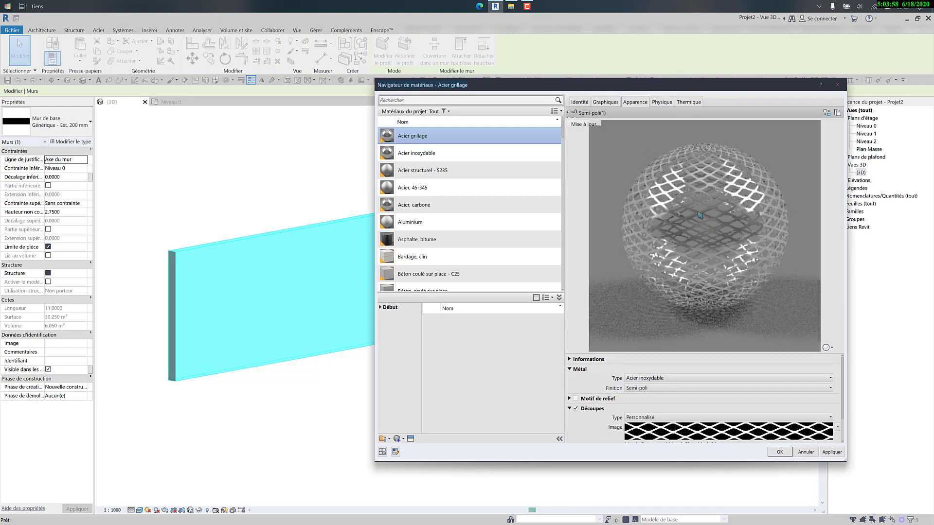
pyautogui.moveTo(700, 438)
pyautogui.click(780, 453)
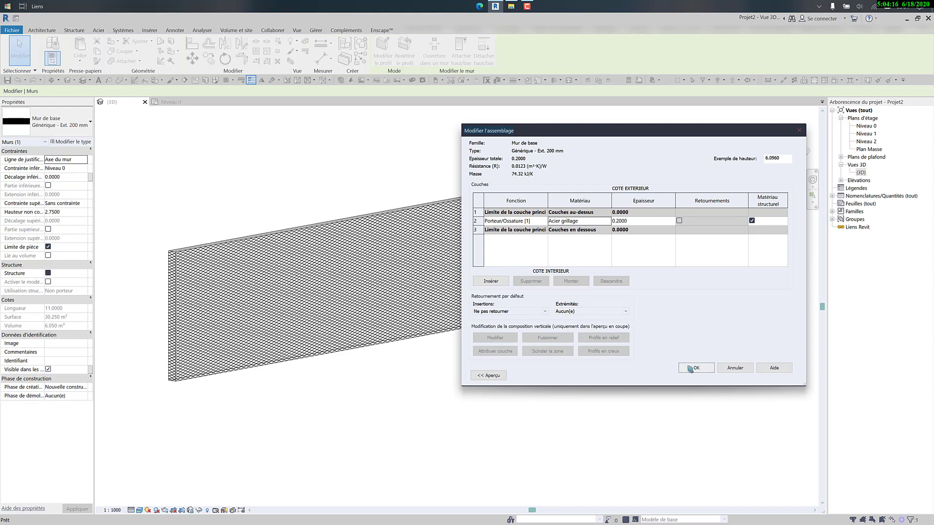
# Step: Set the Acier grillage layer's thickness to 0.0100 and accept the assembly and type properties changes
pyautogui.click(643, 223)
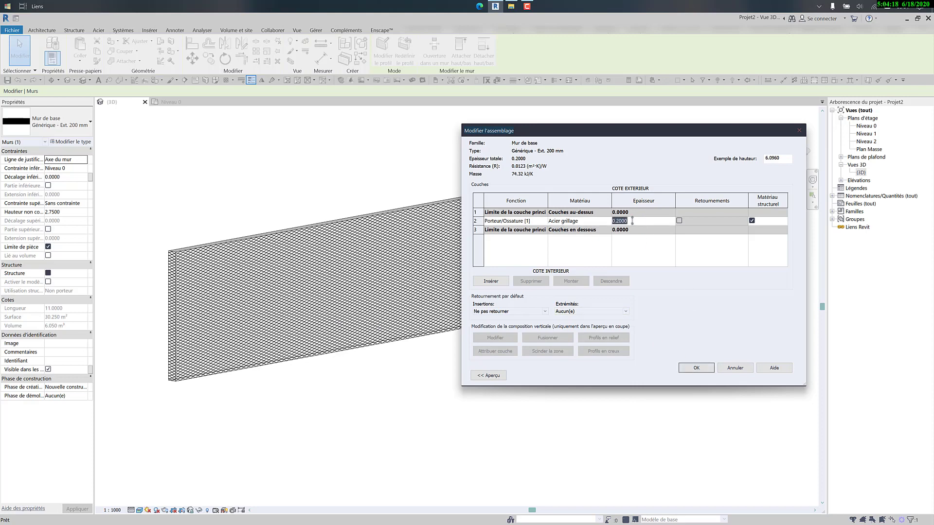
pyautogui.moveTo(632, 220); pyautogui.dragTo(619, 220)
pyautogui.write('0')
pyautogui.click(703, 369)
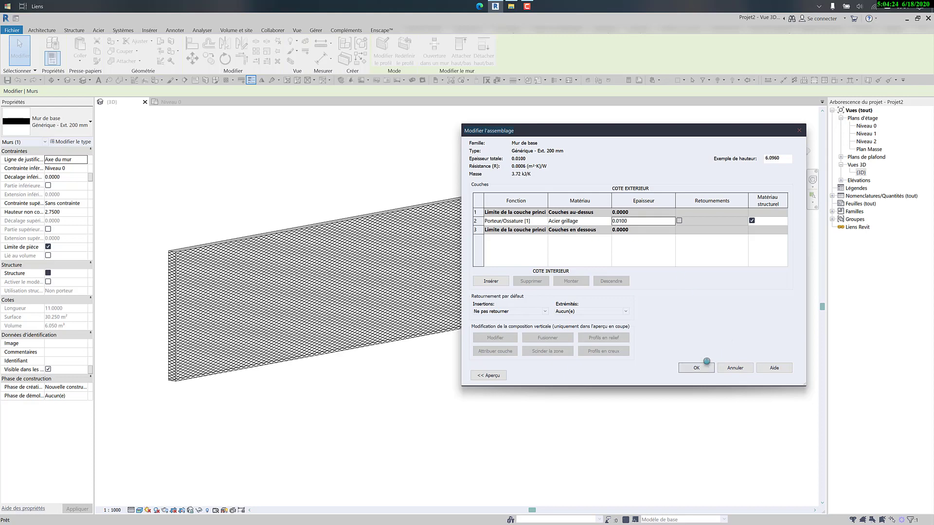
pyautogui.click(783, 376)
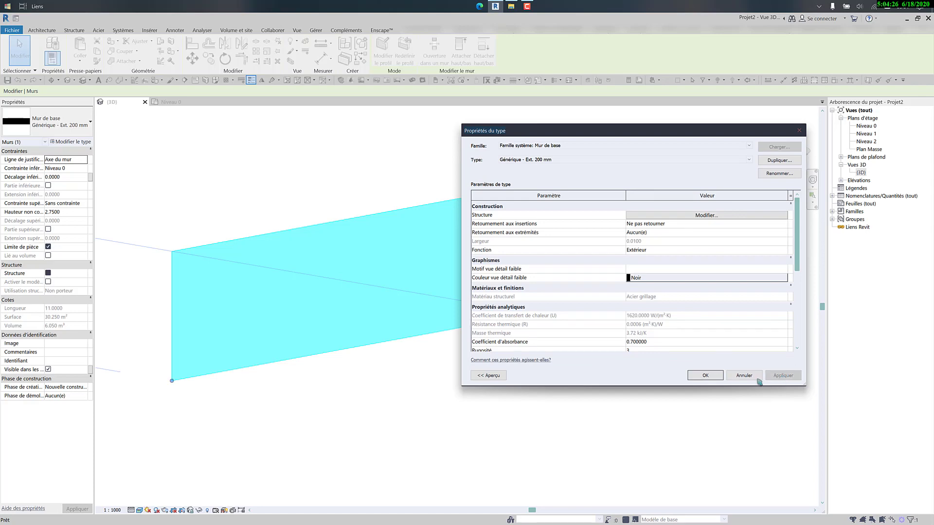
pyautogui.click(713, 376)
# Step: Deselect the wall, inspect its mesh surface up close and from another angle, and reselect it
pyautogui.click(717, 393)
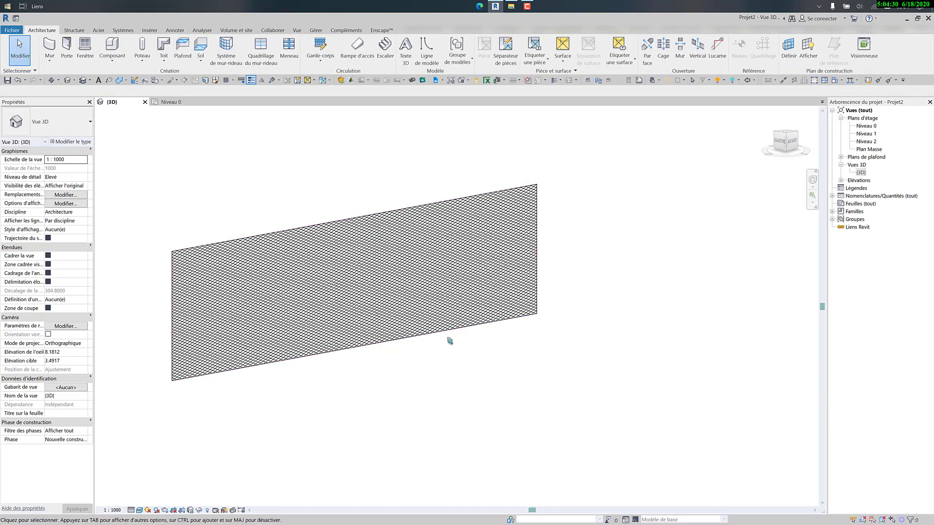
pyautogui.scroll(4, 331, 275)
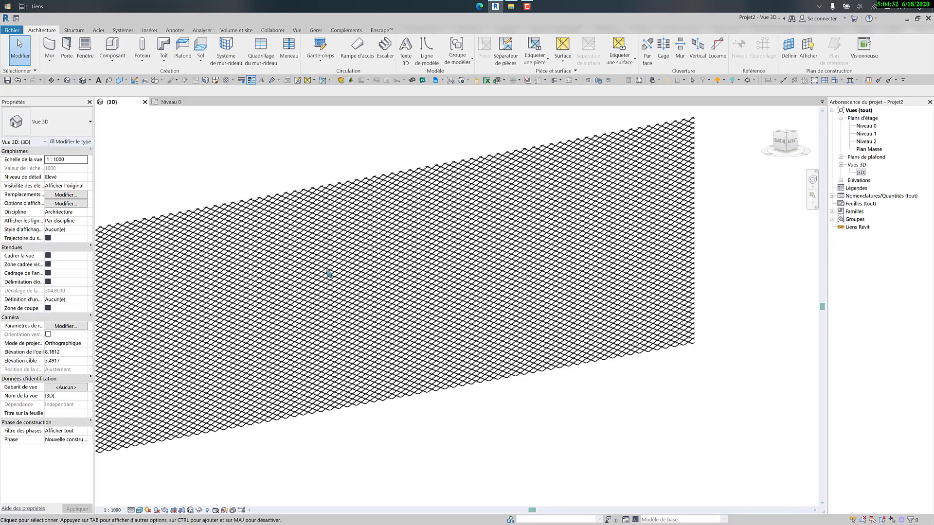
pyautogui.scroll(-1, 361, 370)
pyautogui.moveTo(362, 369)
pyautogui.keyDown('shift'); pyautogui.mouseDown(button='middle')
pyautogui.moveTo(357, 336)
pyautogui.moveTo(388, 307)
pyautogui.moveTo(335, 331)
pyautogui.moveTo(298, 440)
pyautogui.moveTo(298, 397)
pyautogui.moveTo(321, 321)
pyautogui.moveTo(321, 334)
pyautogui.moveTo(357, 361)
pyautogui.moveTo(381, 439)
pyautogui.moveTo(377, 416)
pyautogui.mouseUp(button='middle'); pyautogui.keyUp('shift')
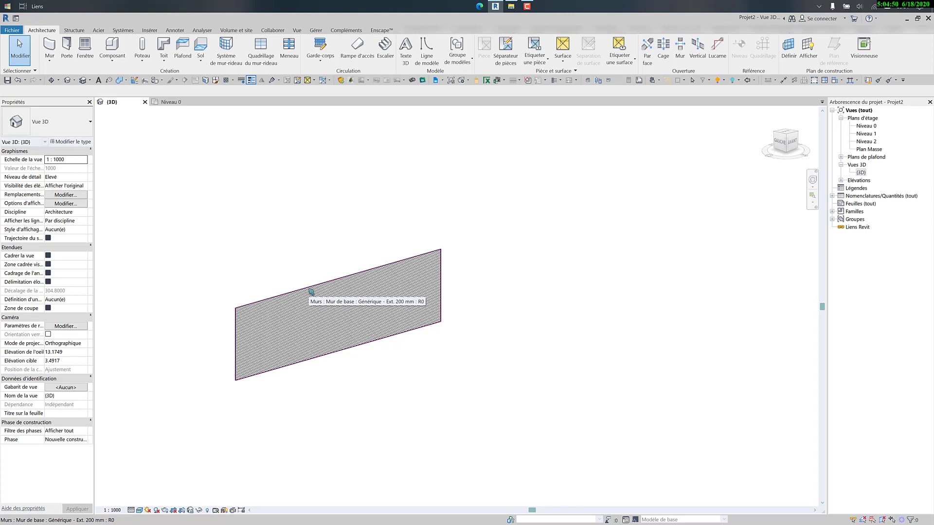
pyautogui.click(310, 290)
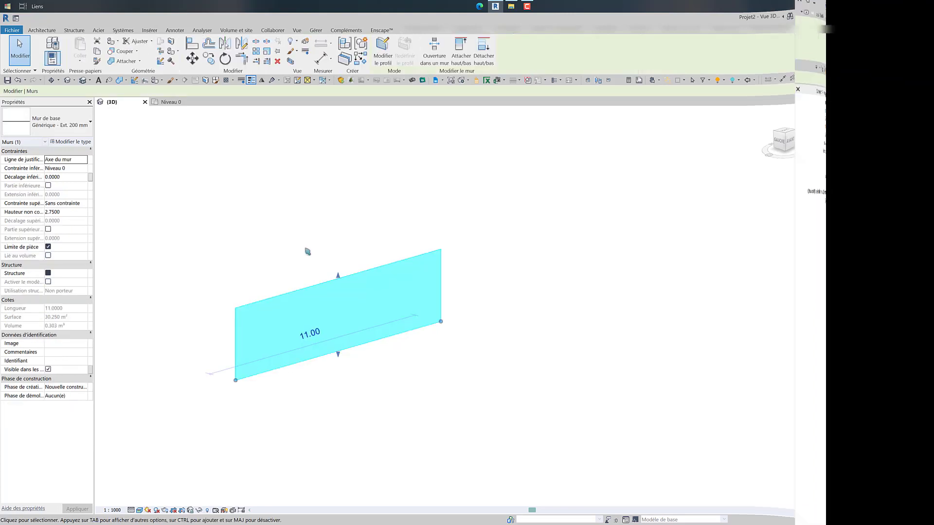